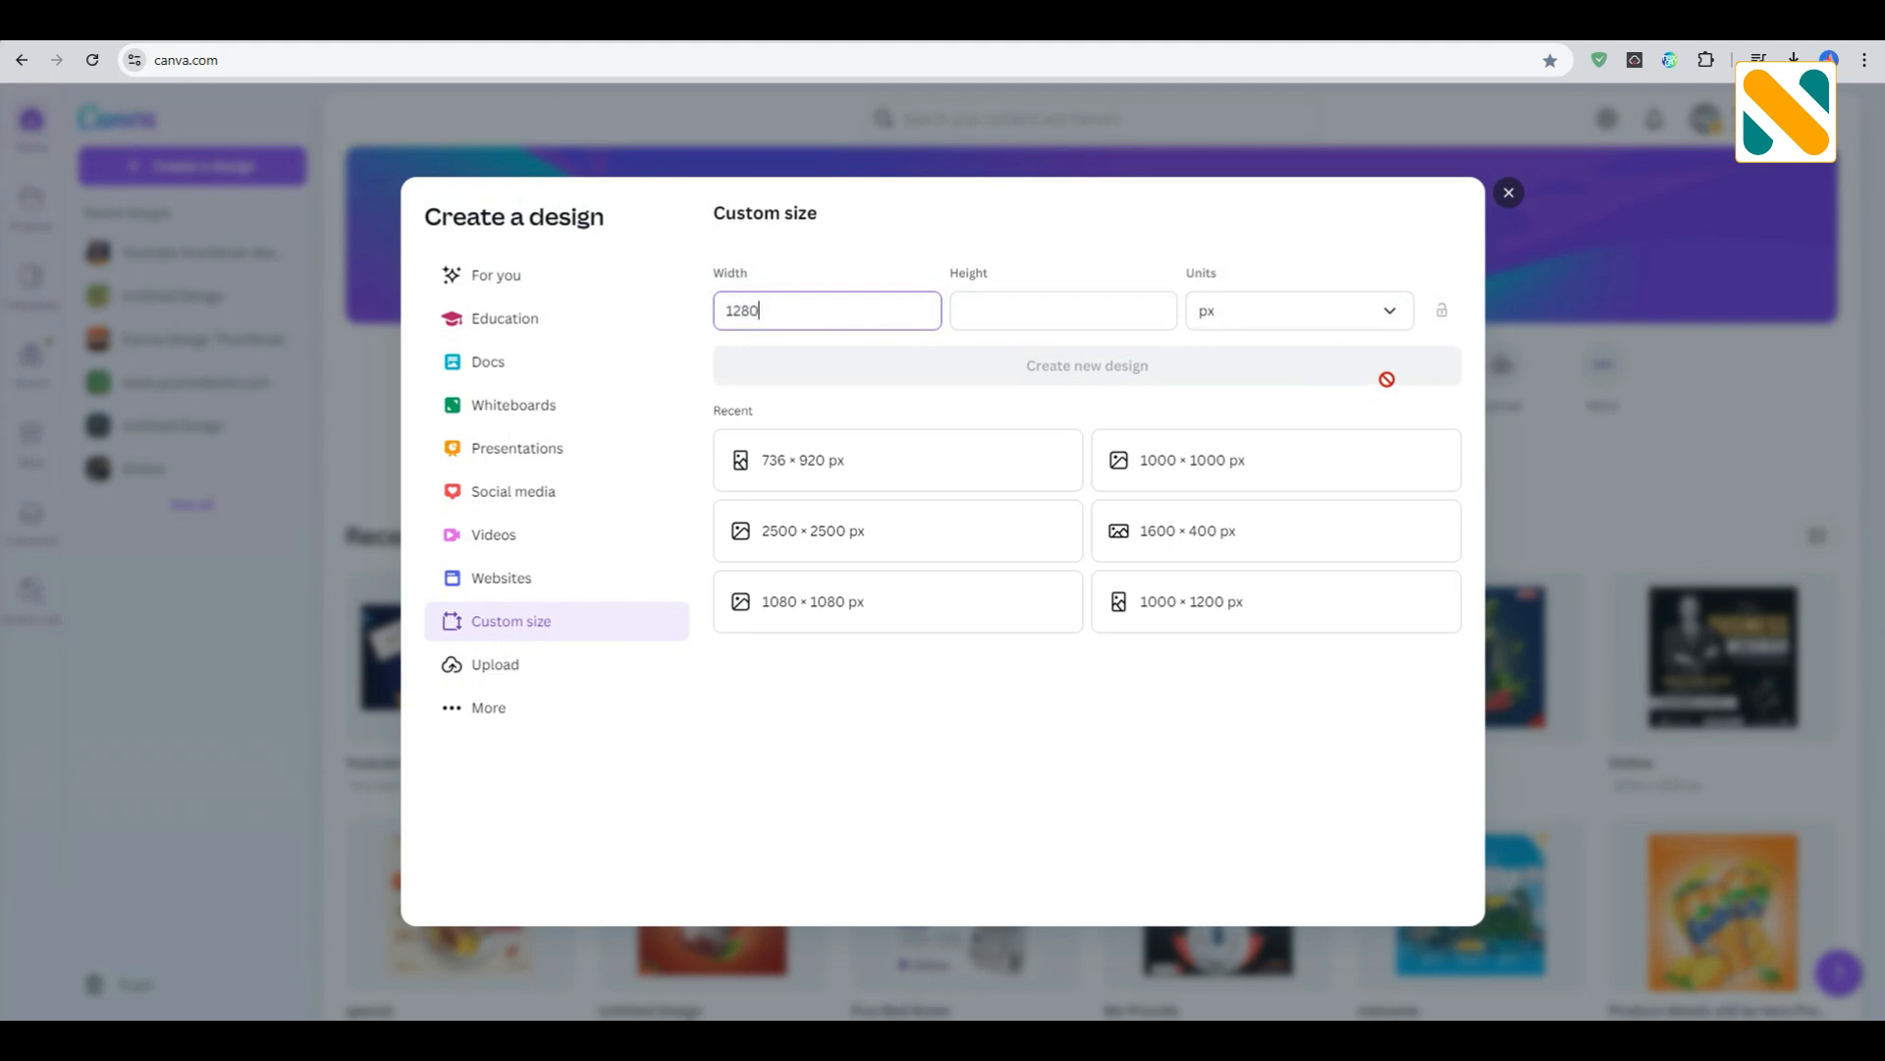
- Set the custom height to 720 px and create the 1280 × 720 px design
click(1094, 292)
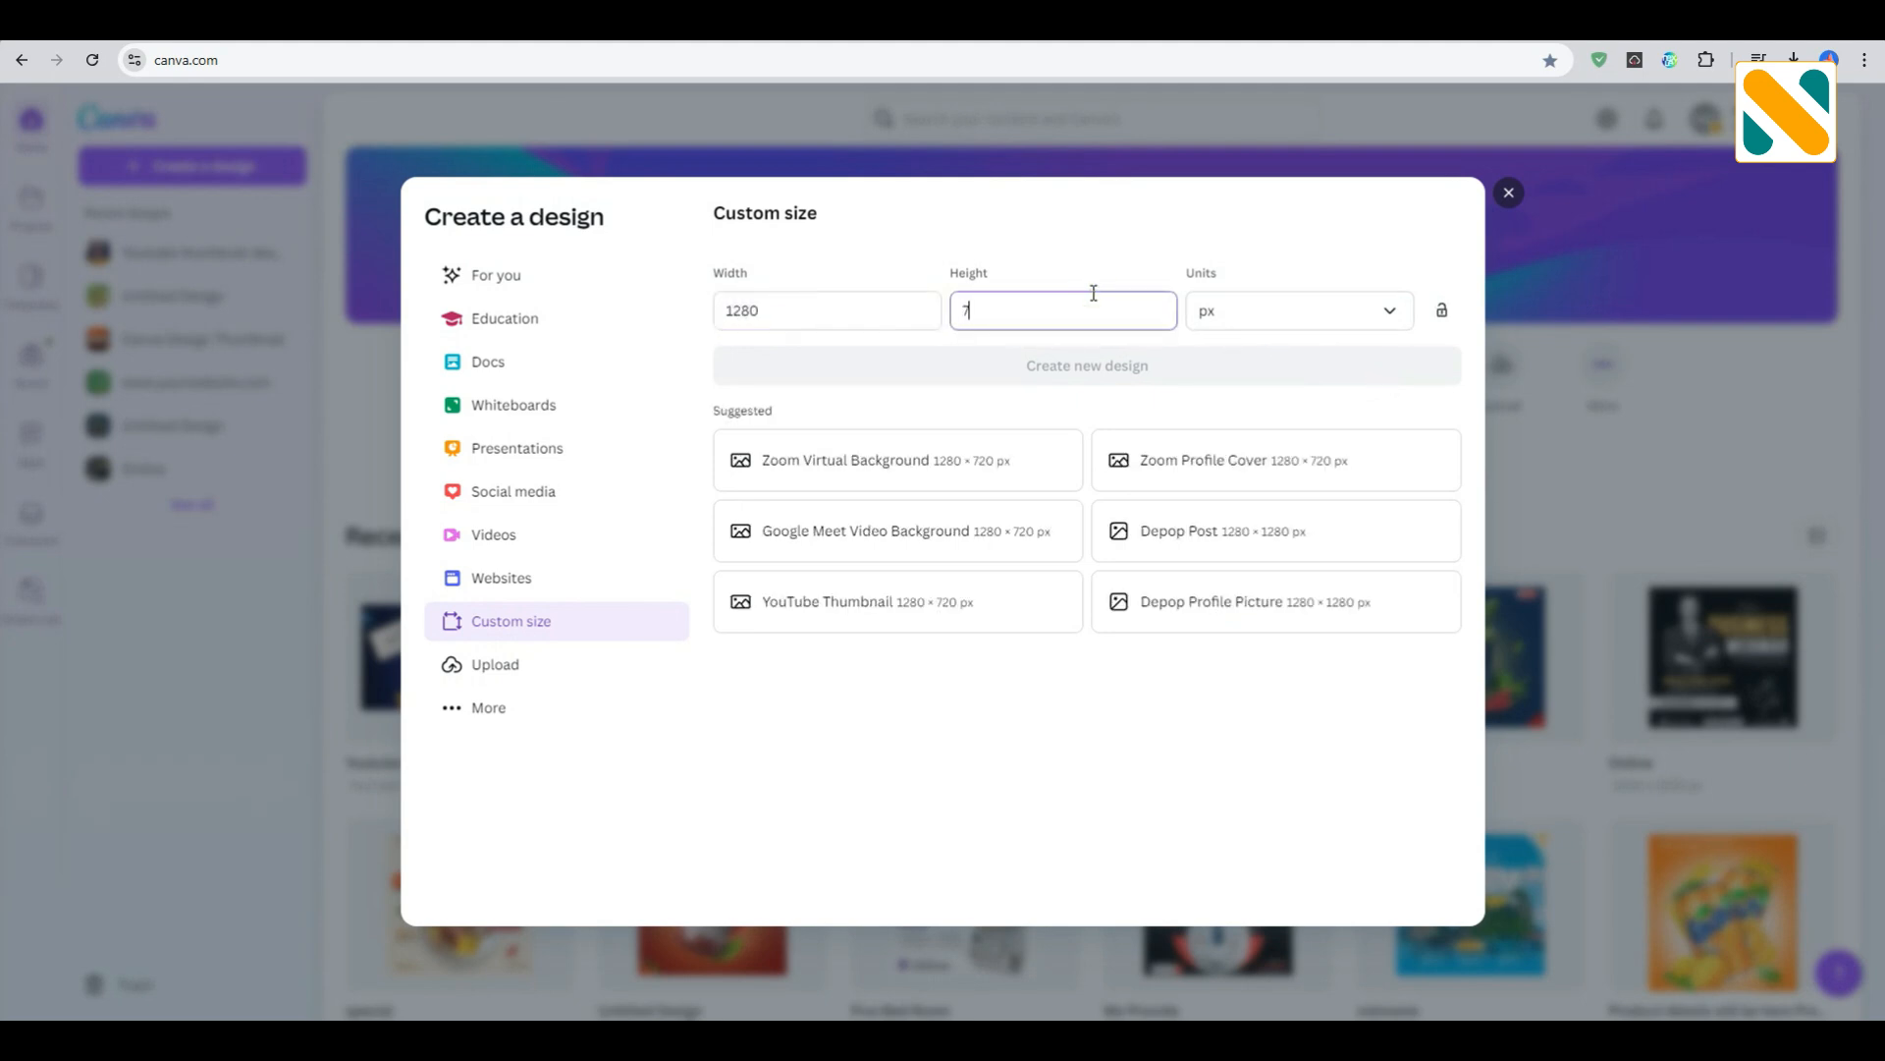
text(720)
key(Return)
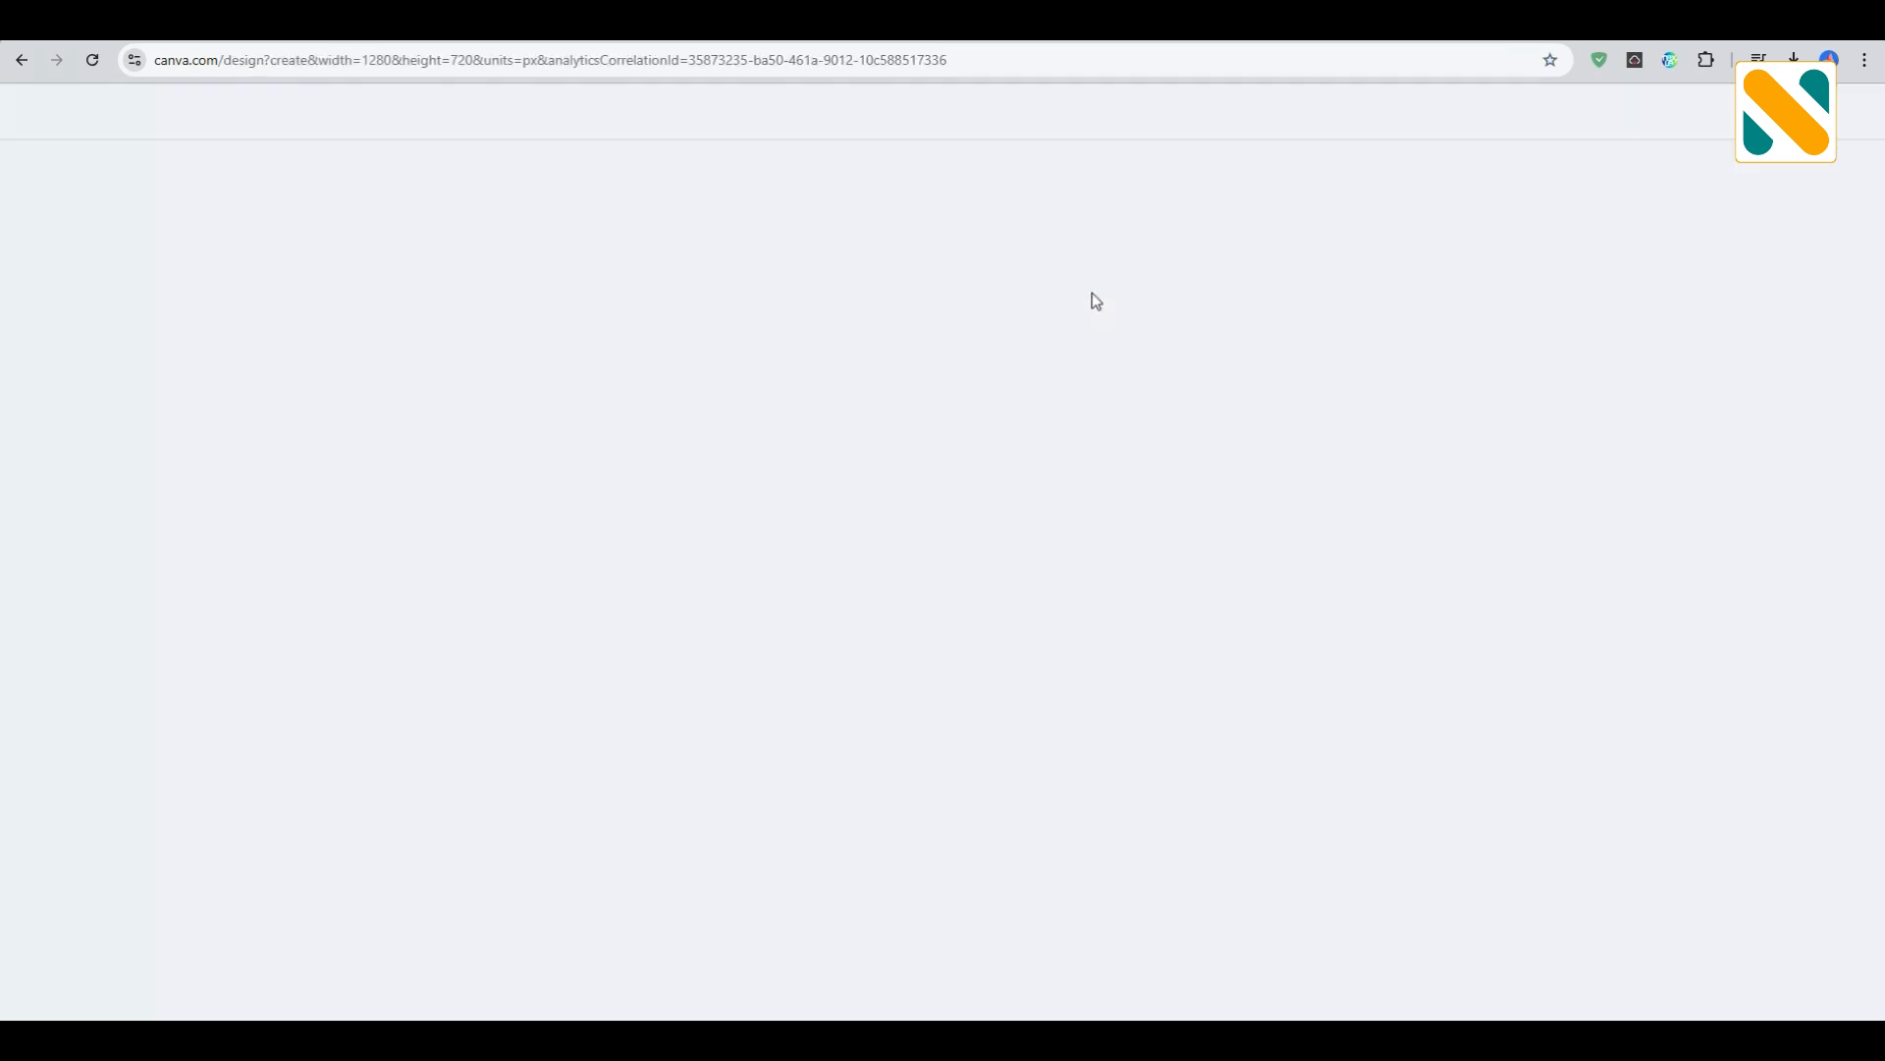
- Fill the blank page background with the medium gray default solid color
click(954, 418)
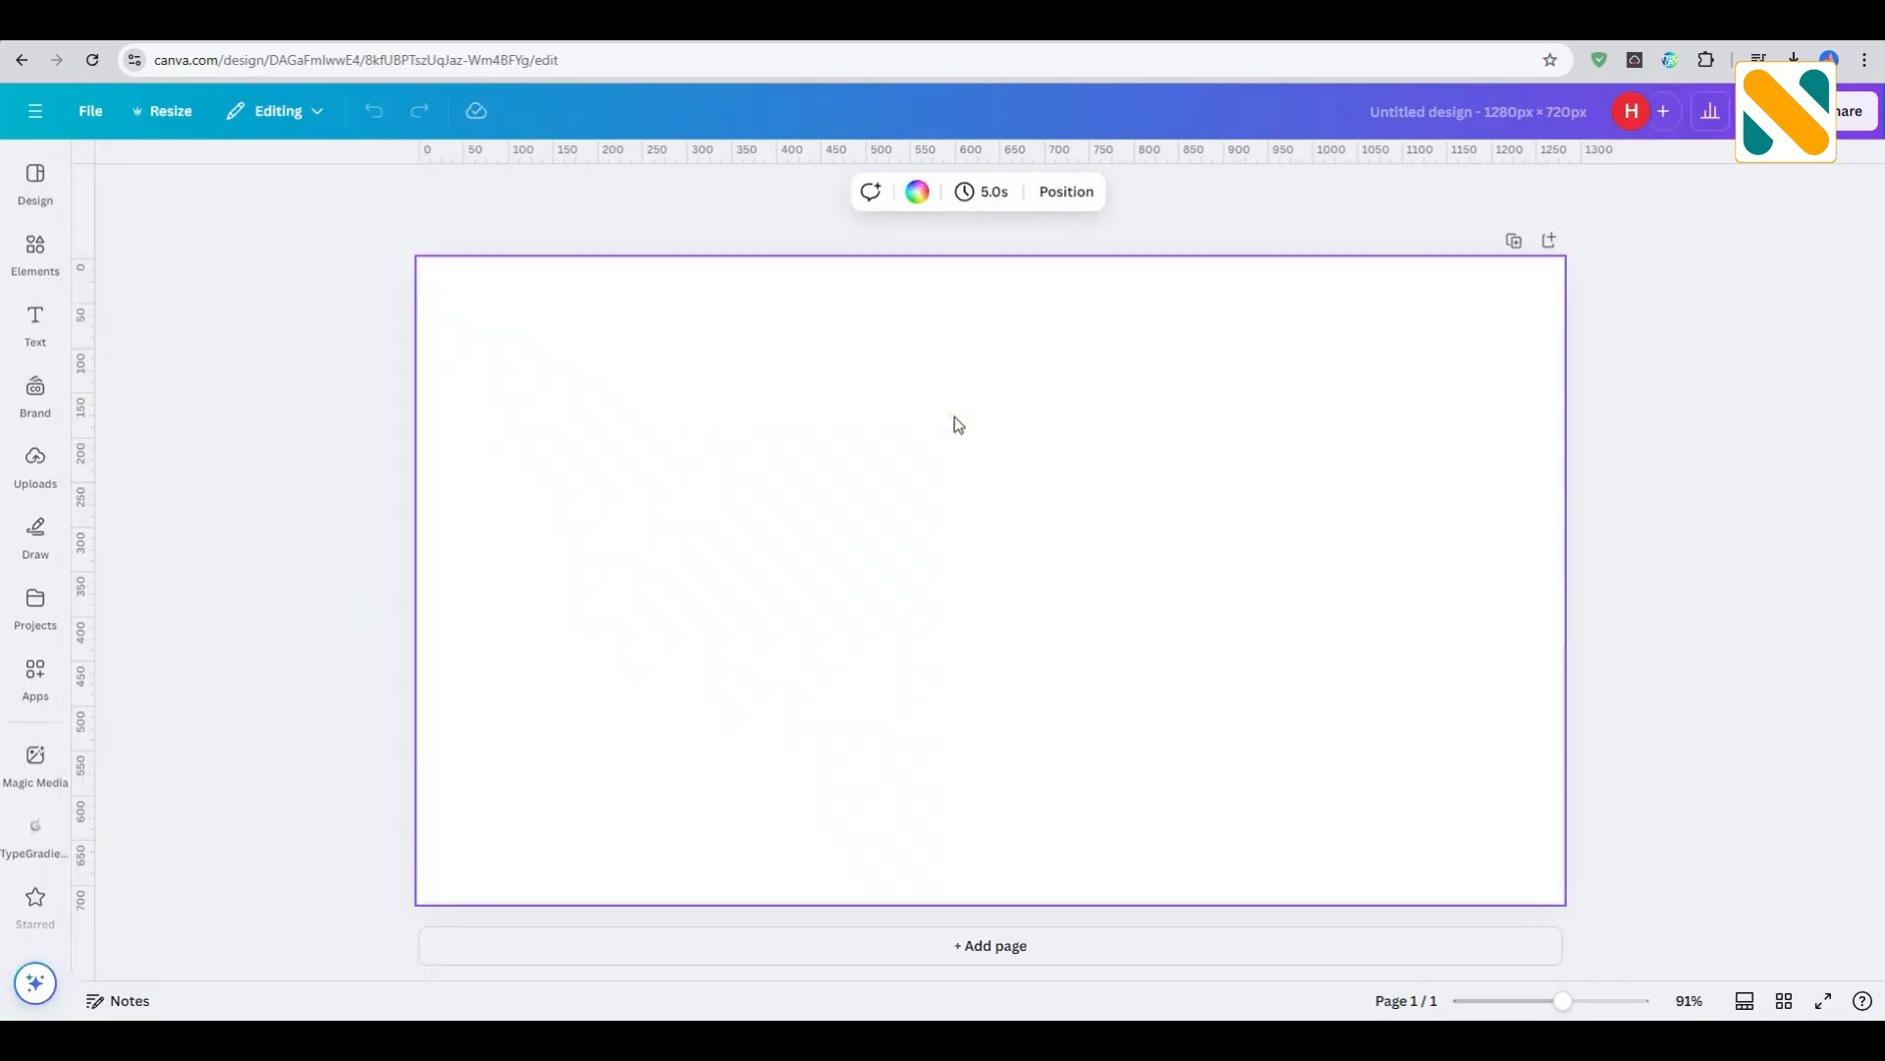
click(921, 201)
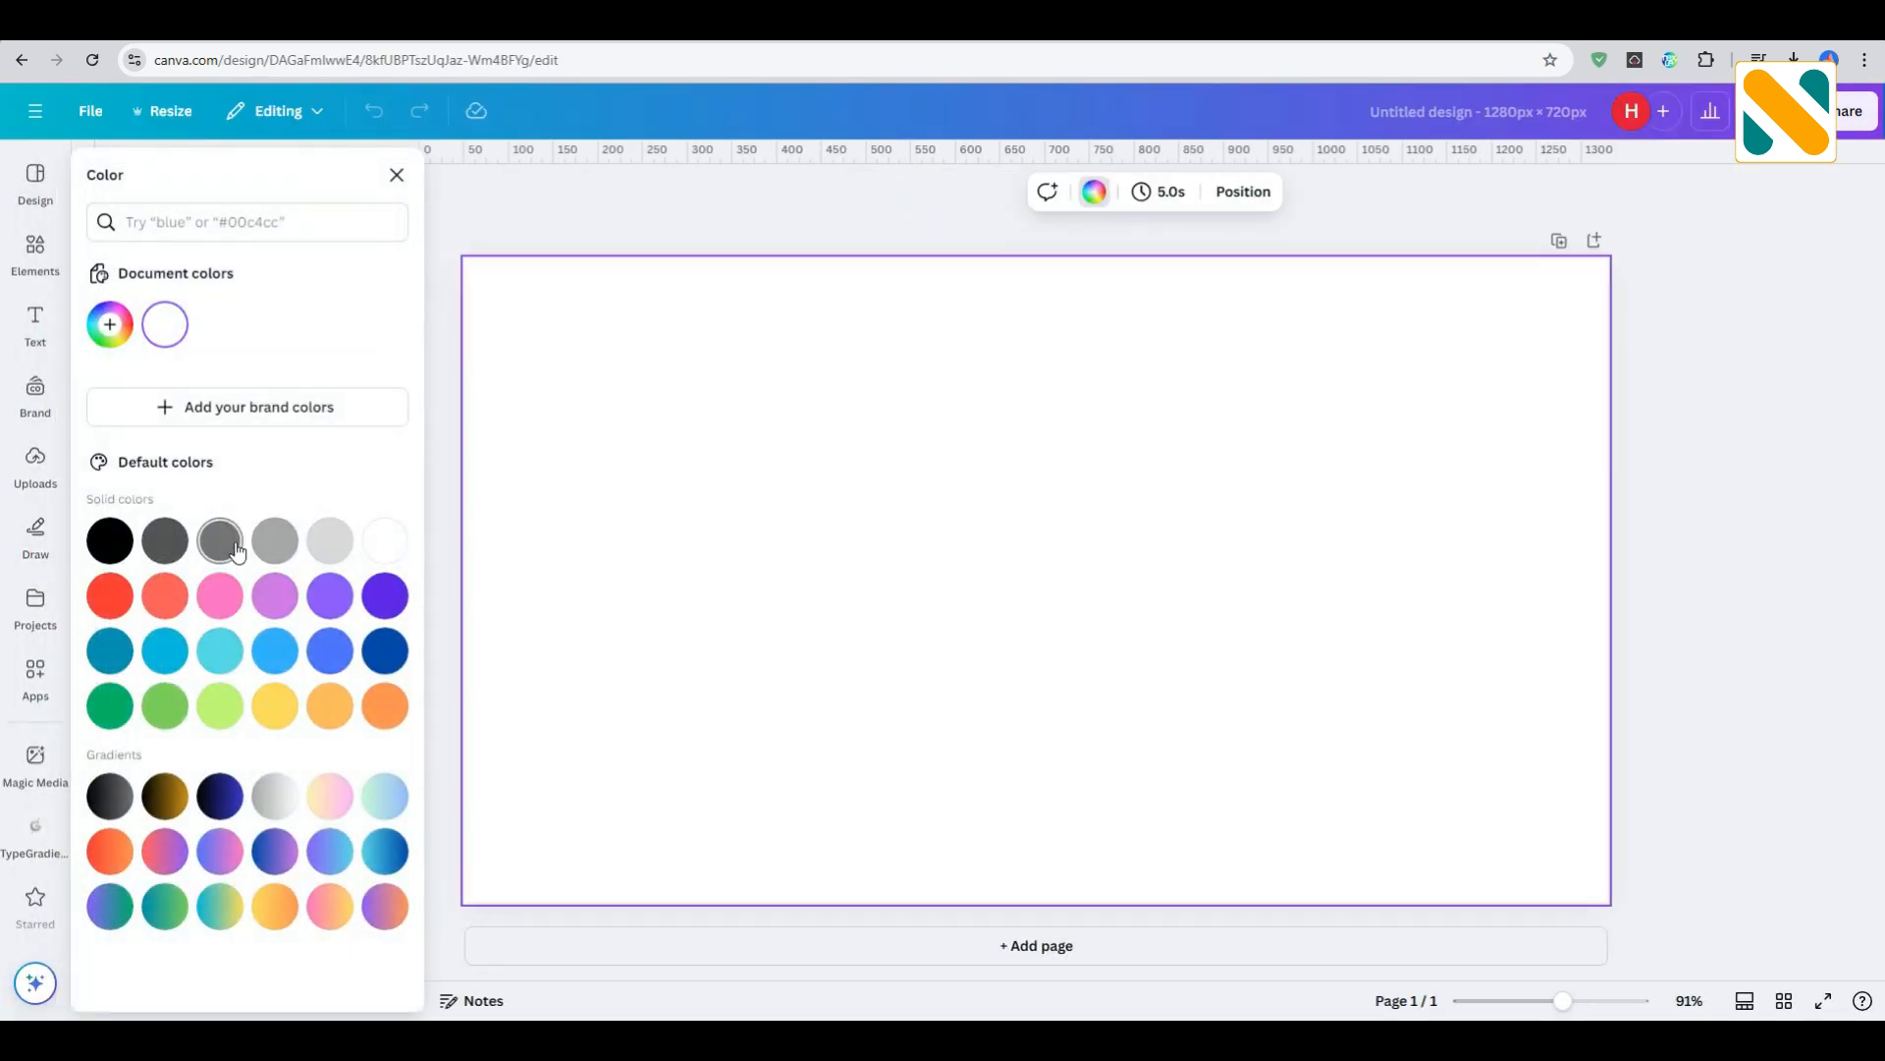
click(236, 548)
click(652, 208)
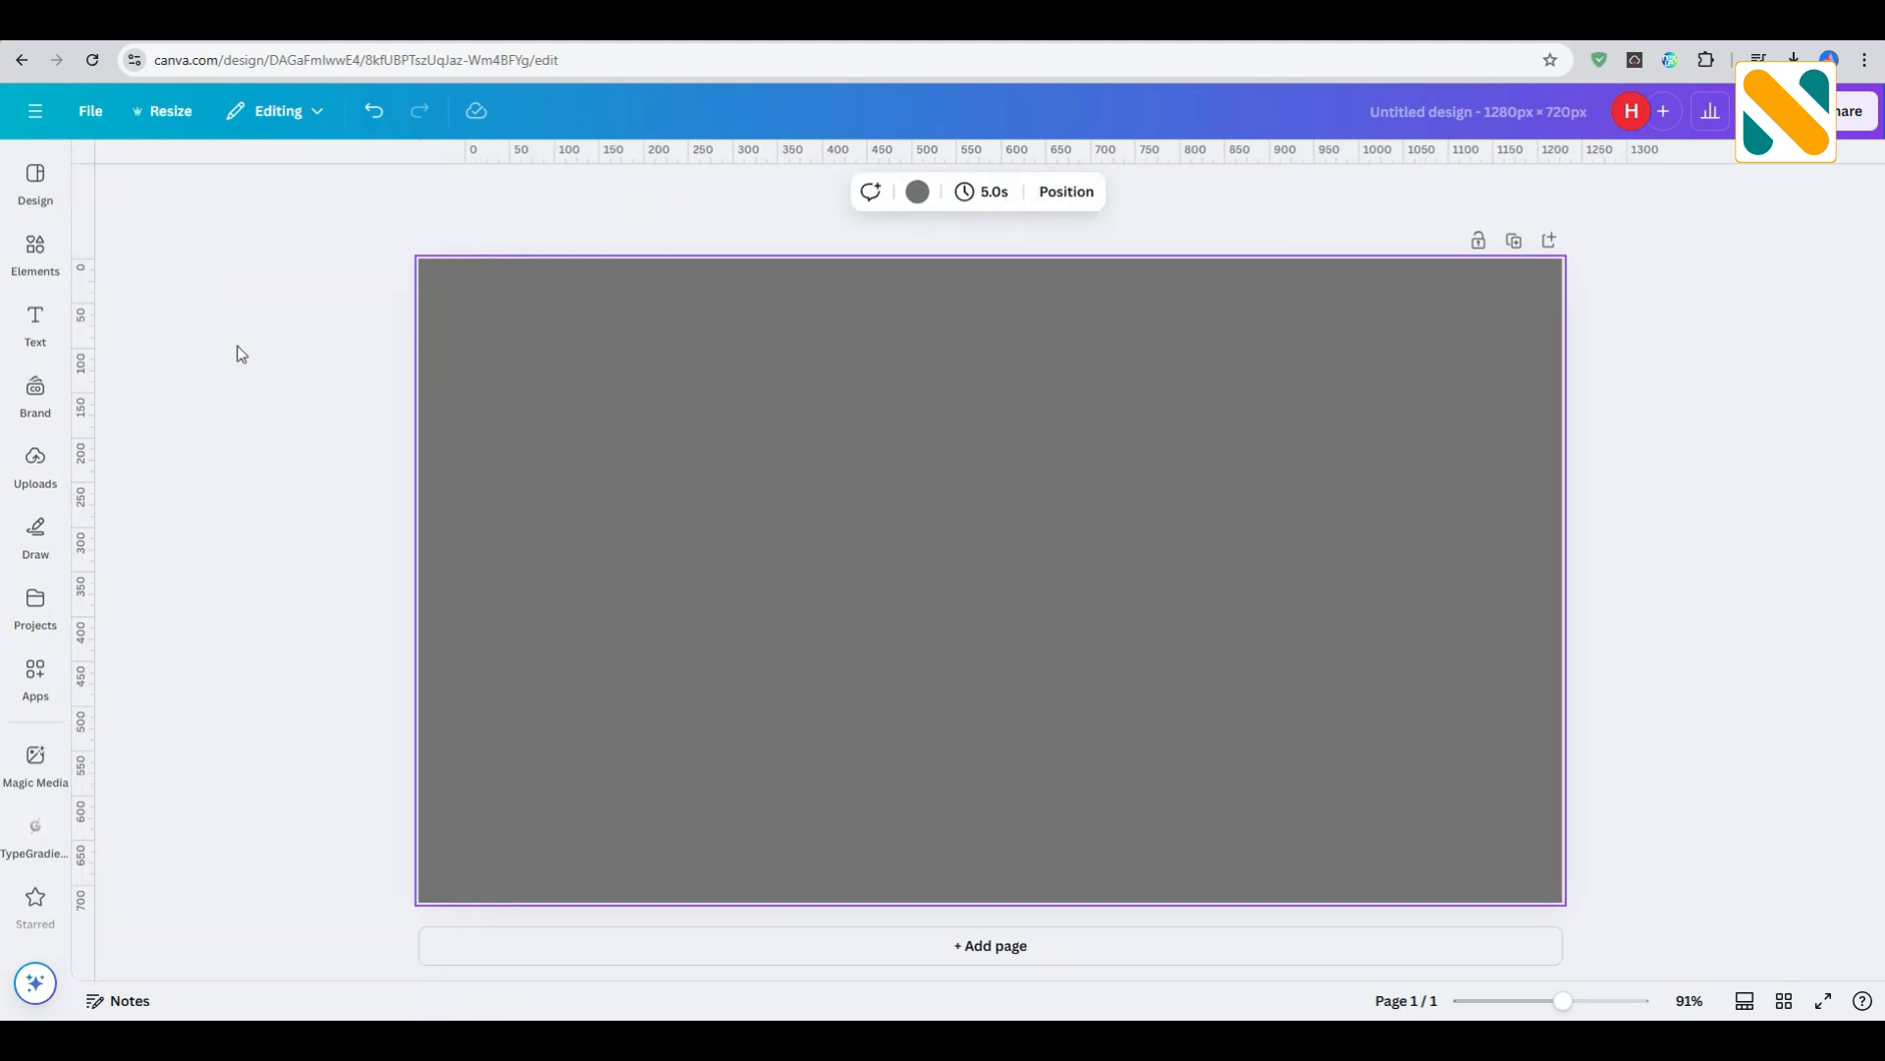
- Add a subheading text box to the page reading "Best way of"
click(35, 324)
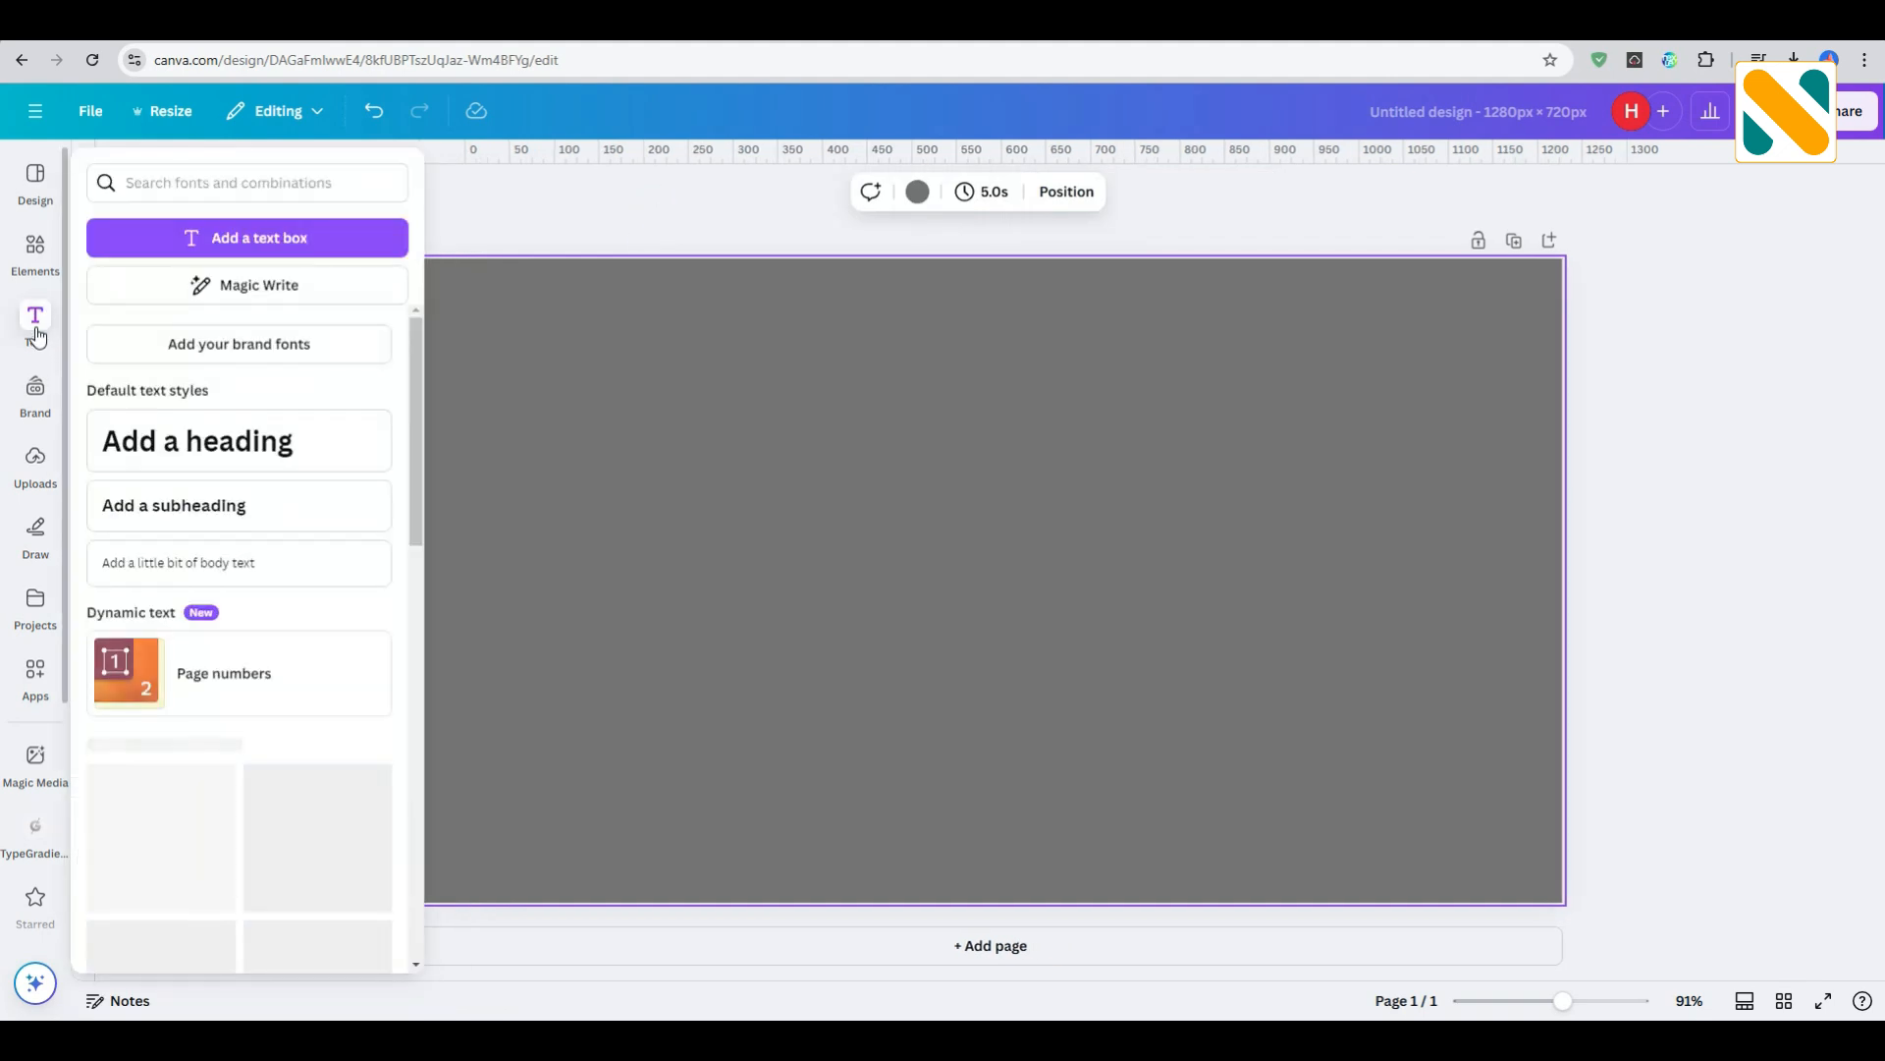
click(208, 508)
text(B)
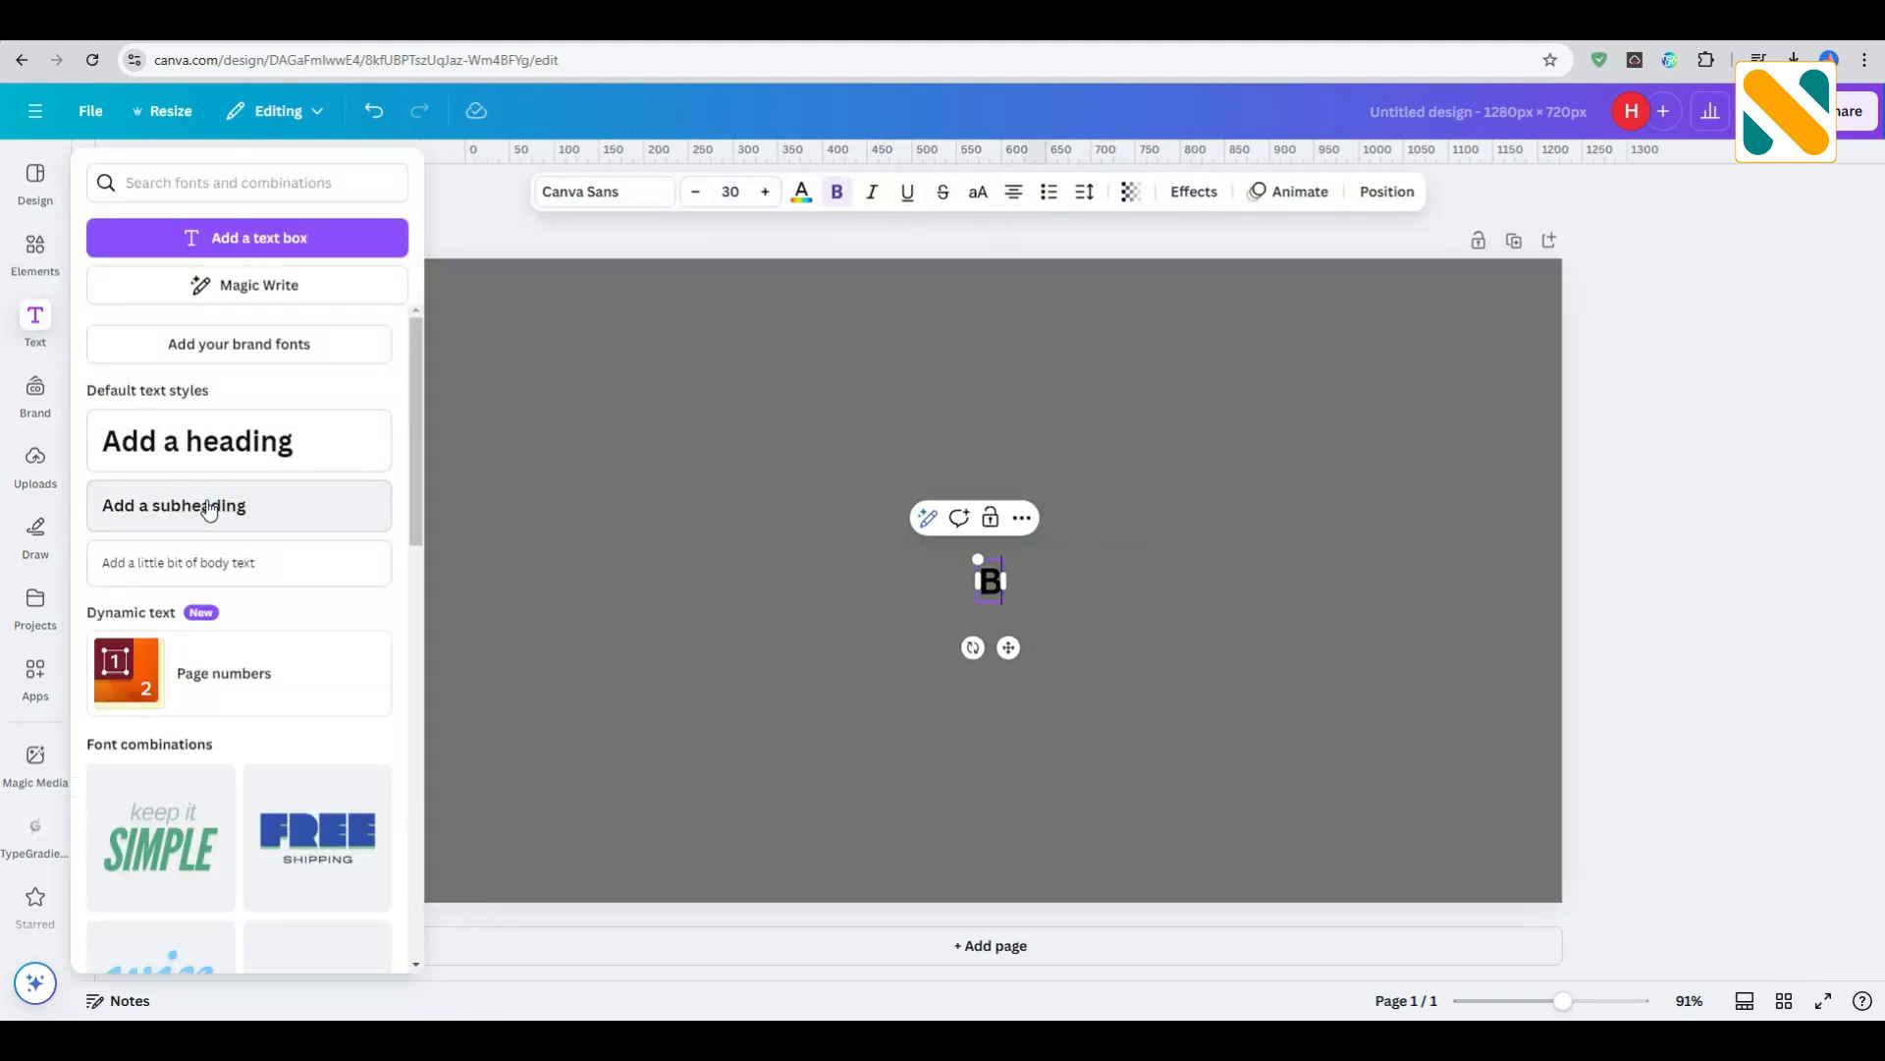
text(est way of)
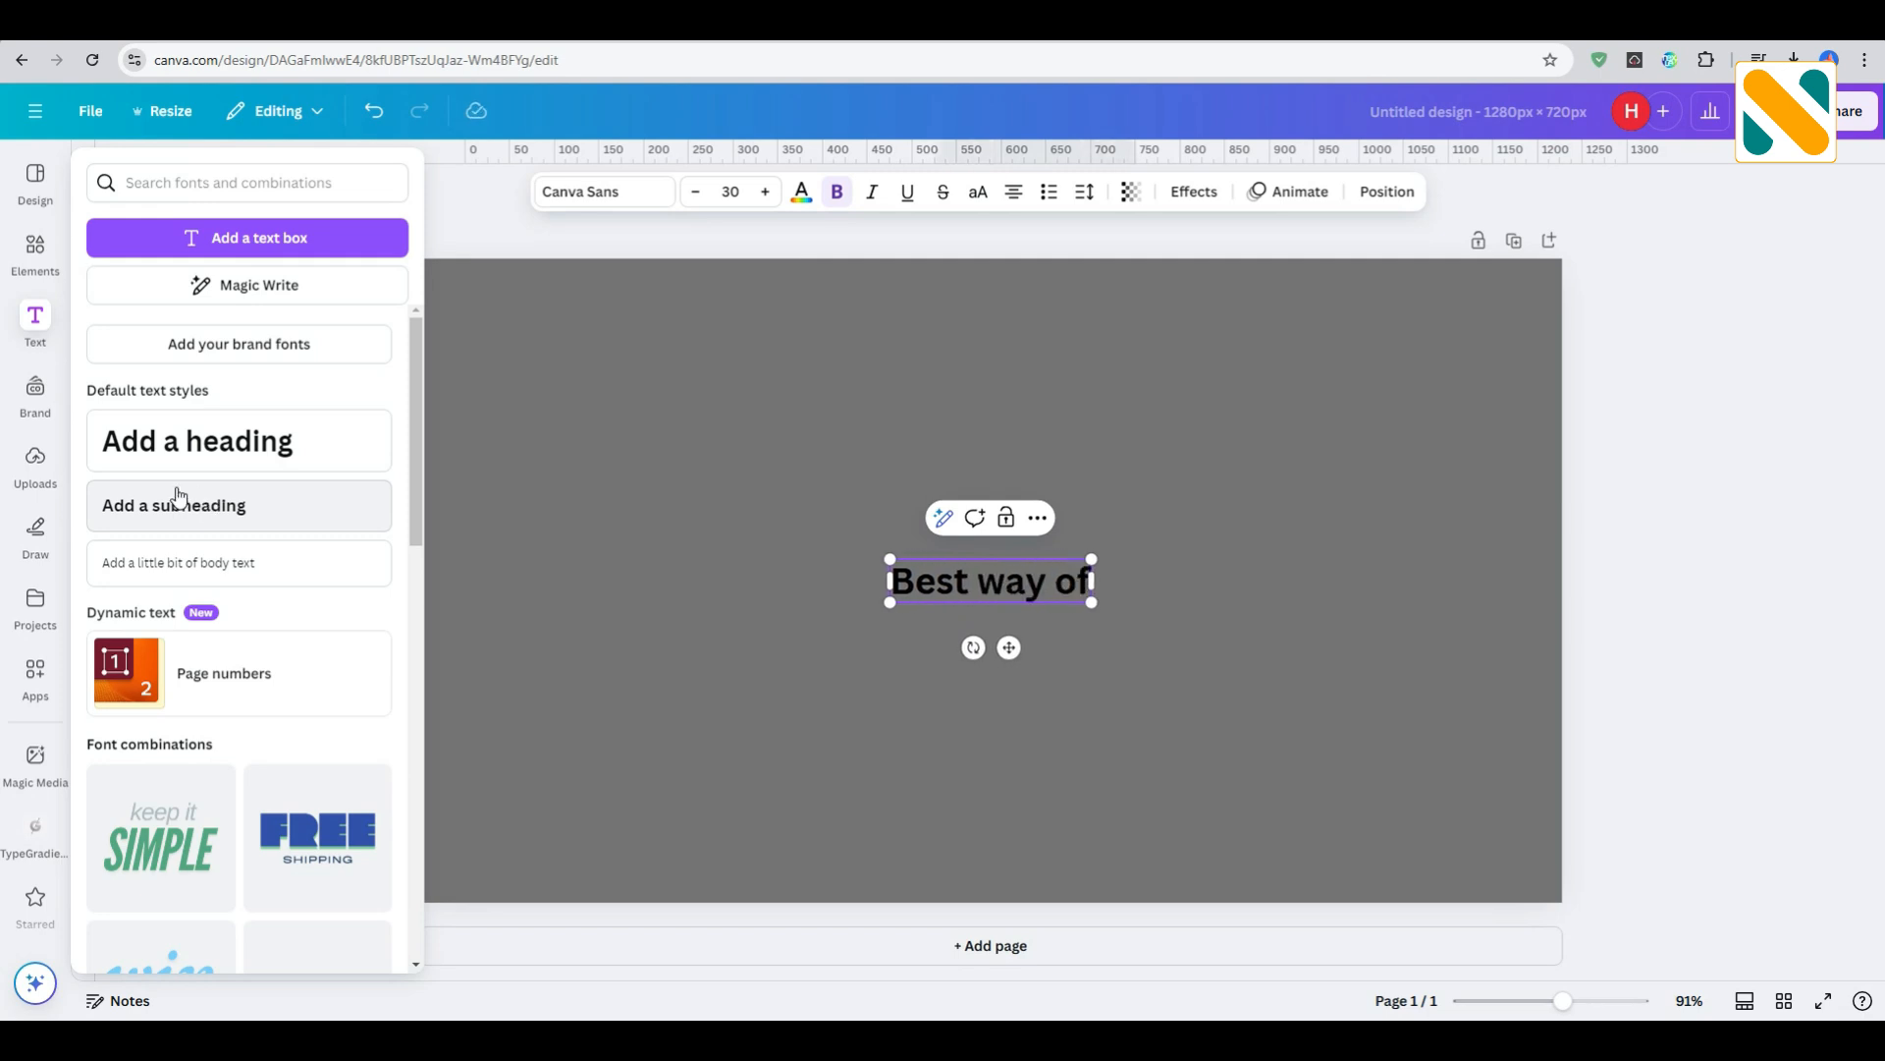
click(578, 489)
- Convert the "Best way of" text to uppercase and color it white
click(971, 556)
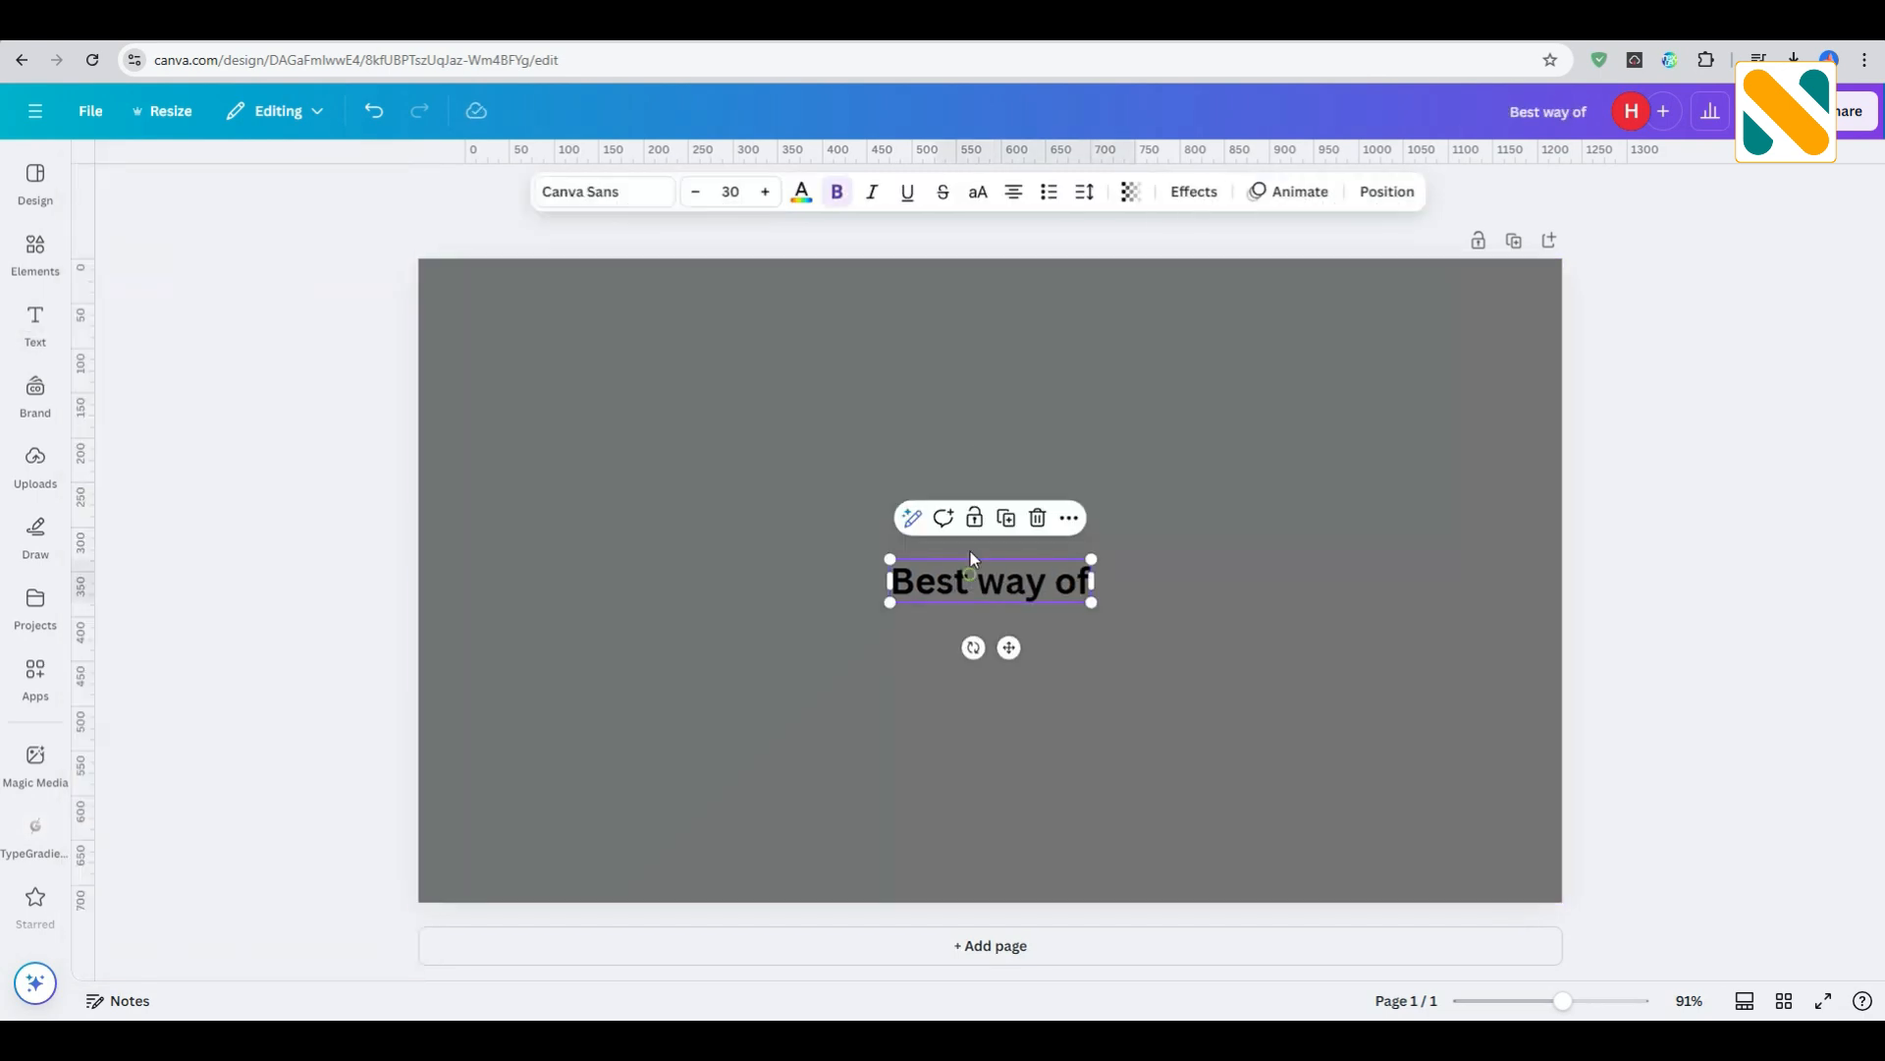
click(978, 192)
click(801, 193)
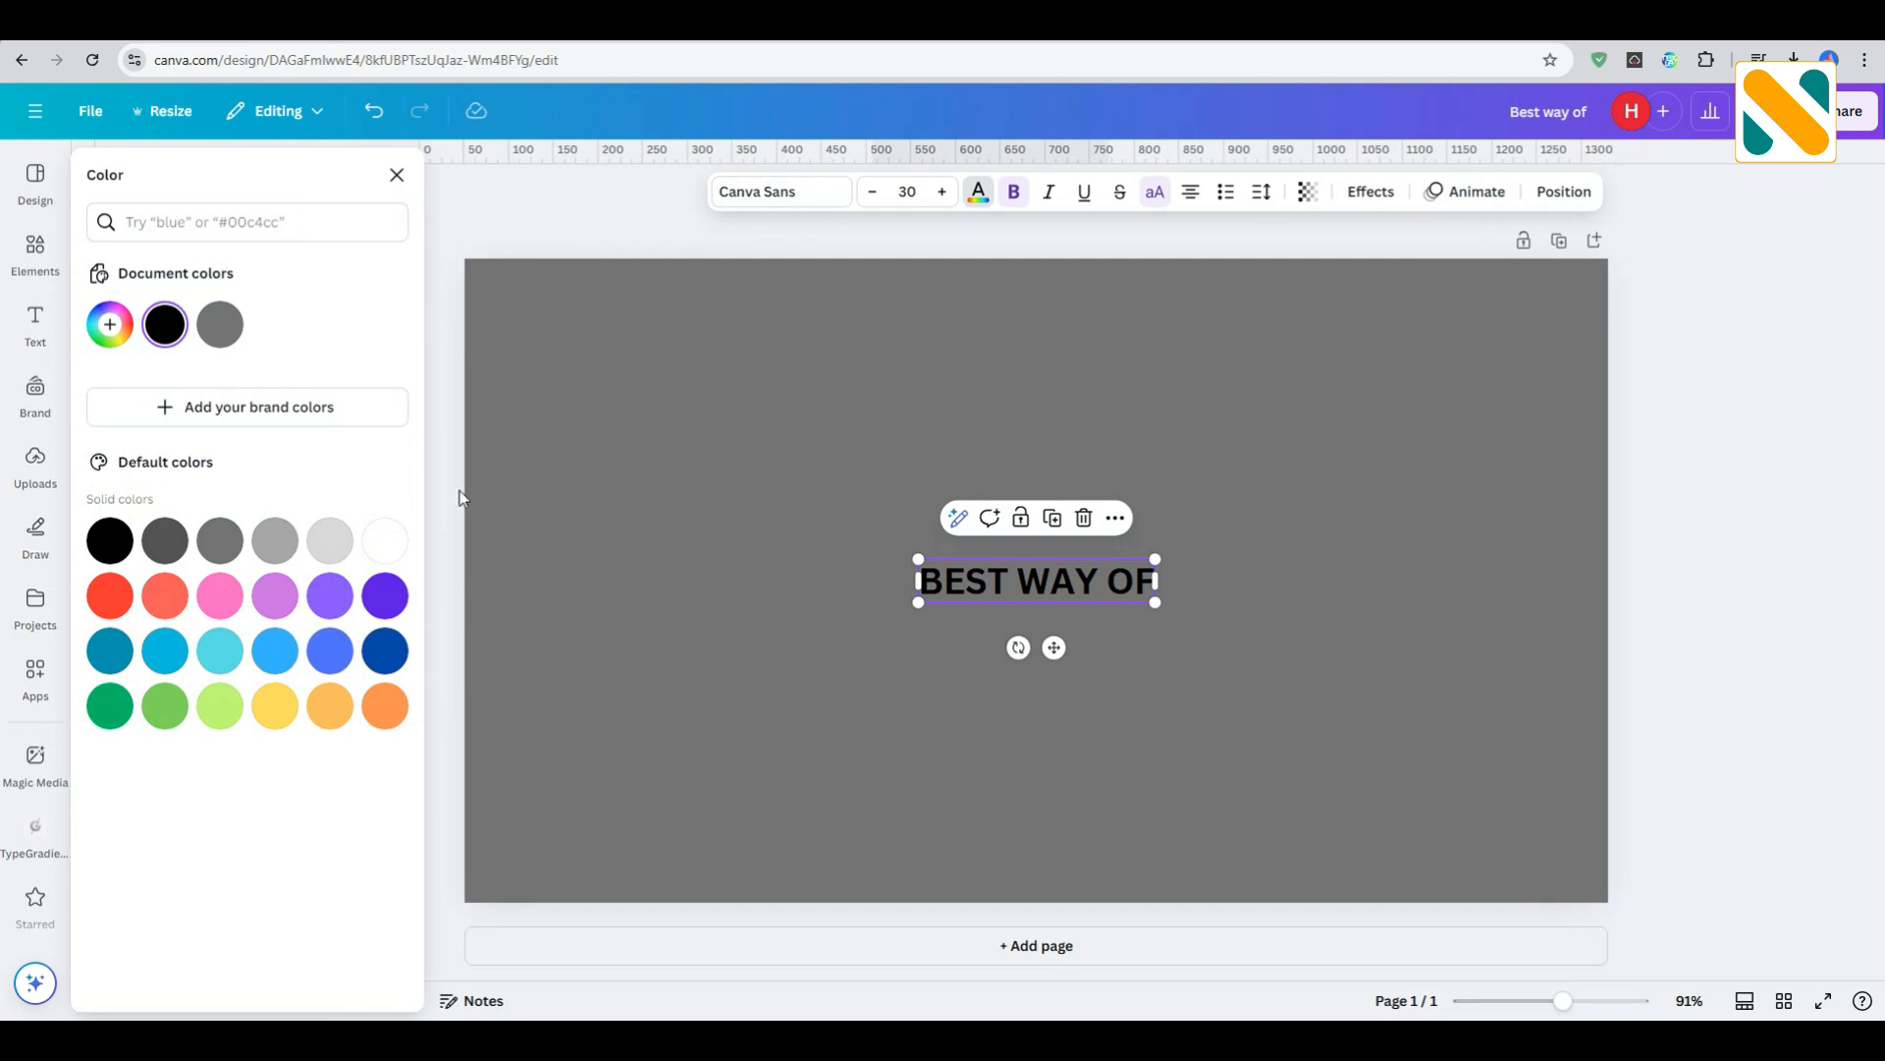
click(383, 539)
- Change the font of the "BEST WAY OF" text to Anton
click(758, 193)
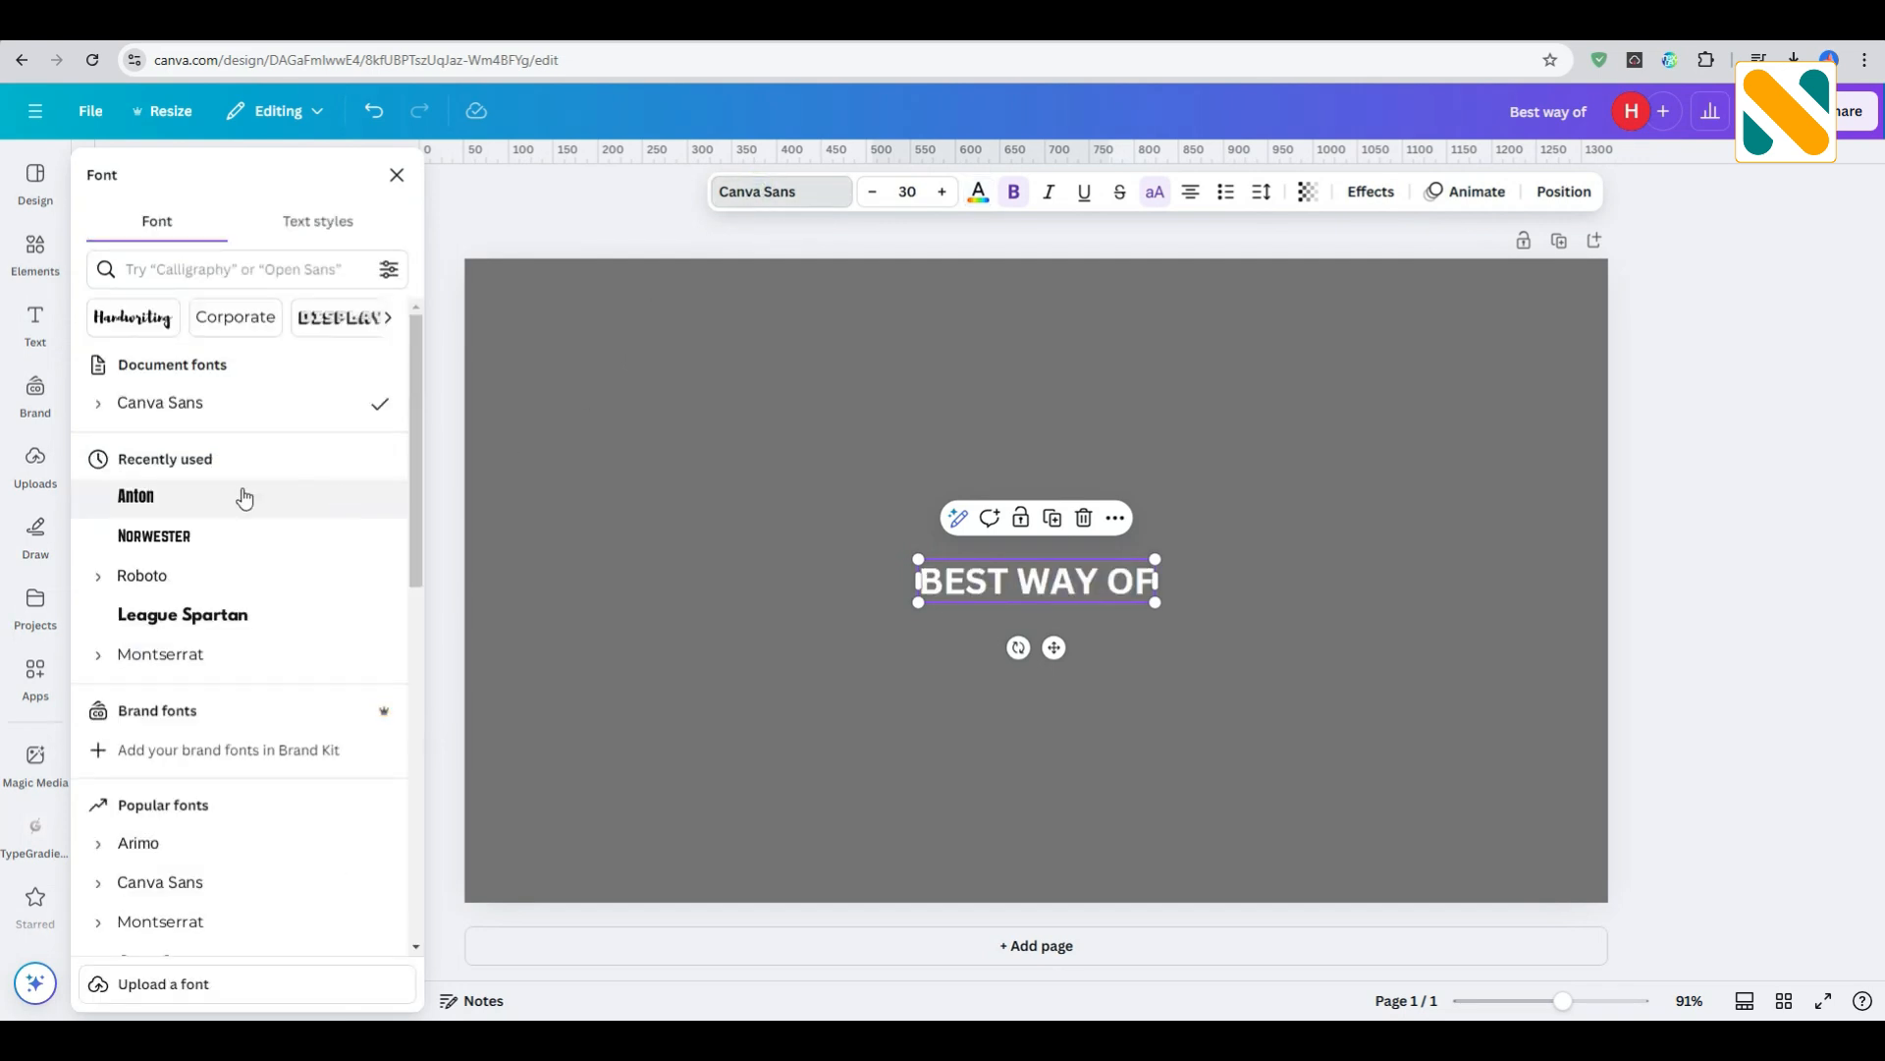
scroll(215, 577, down, 3)
scroll(212, 572, down, 2)
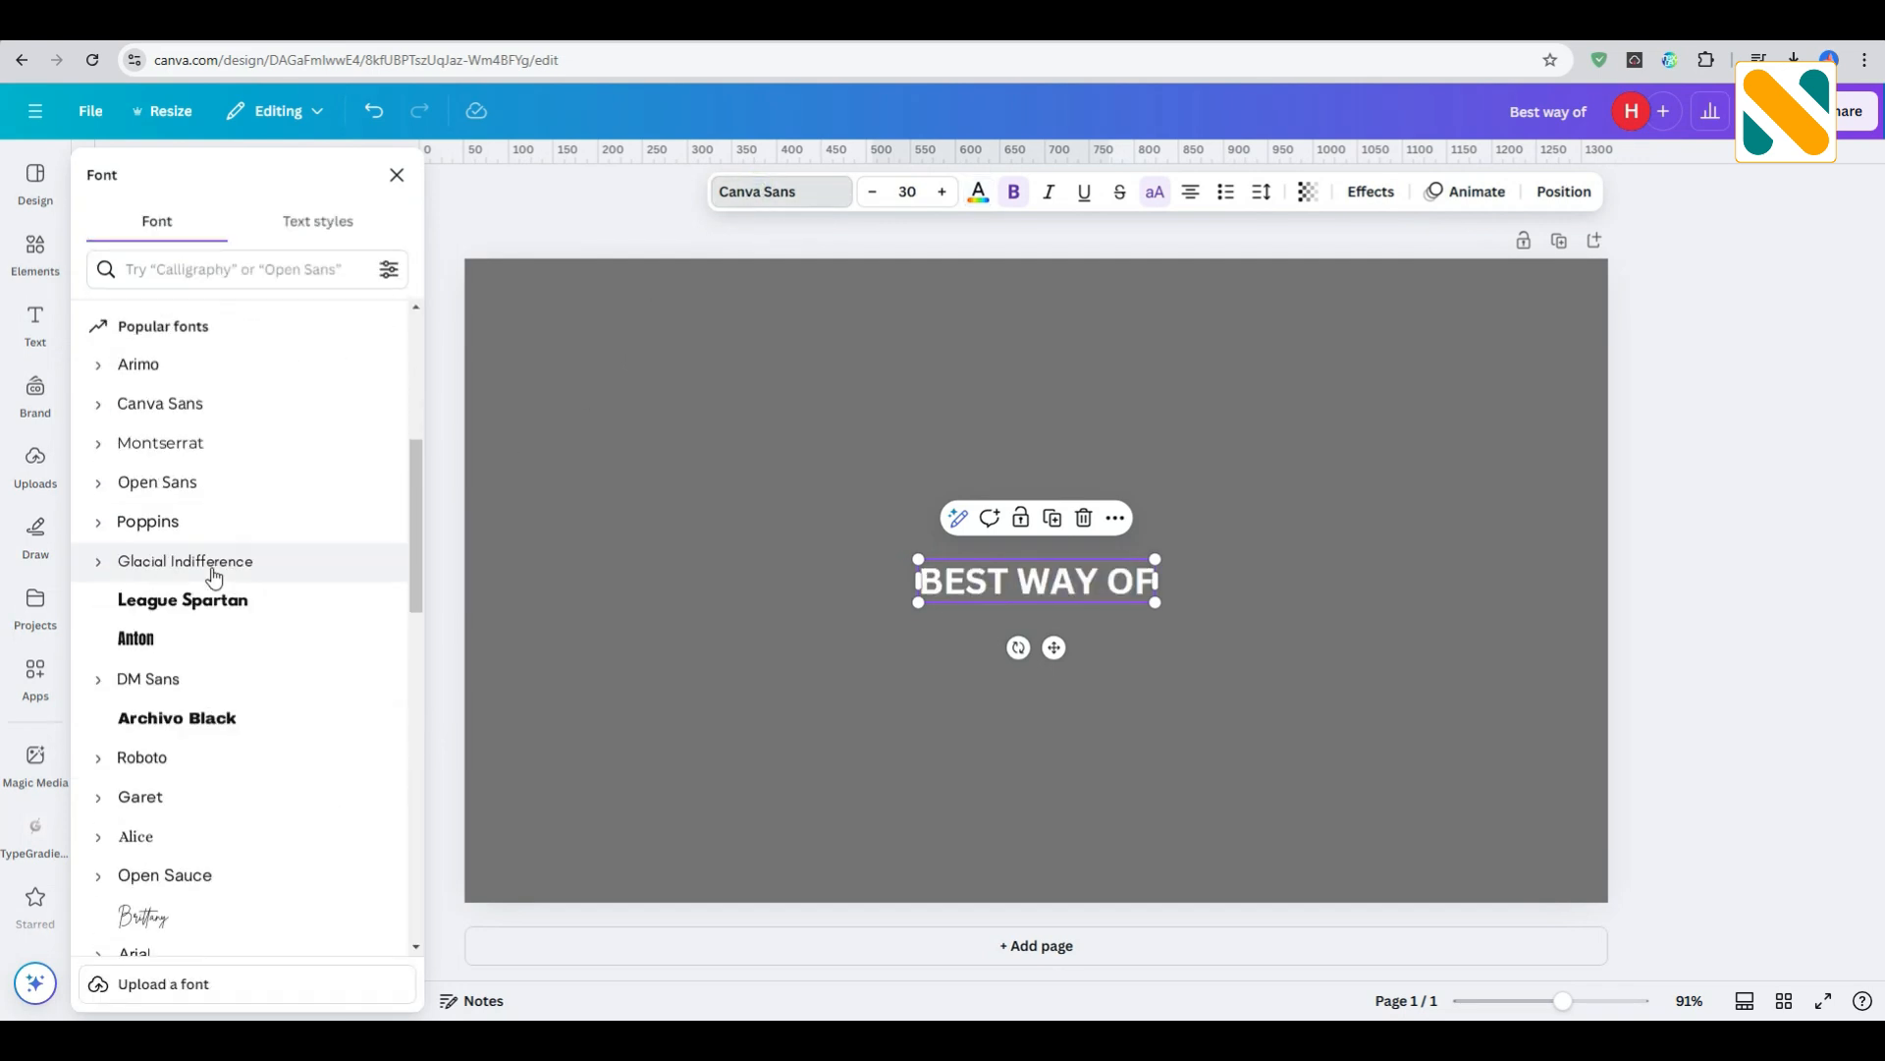
click(173, 633)
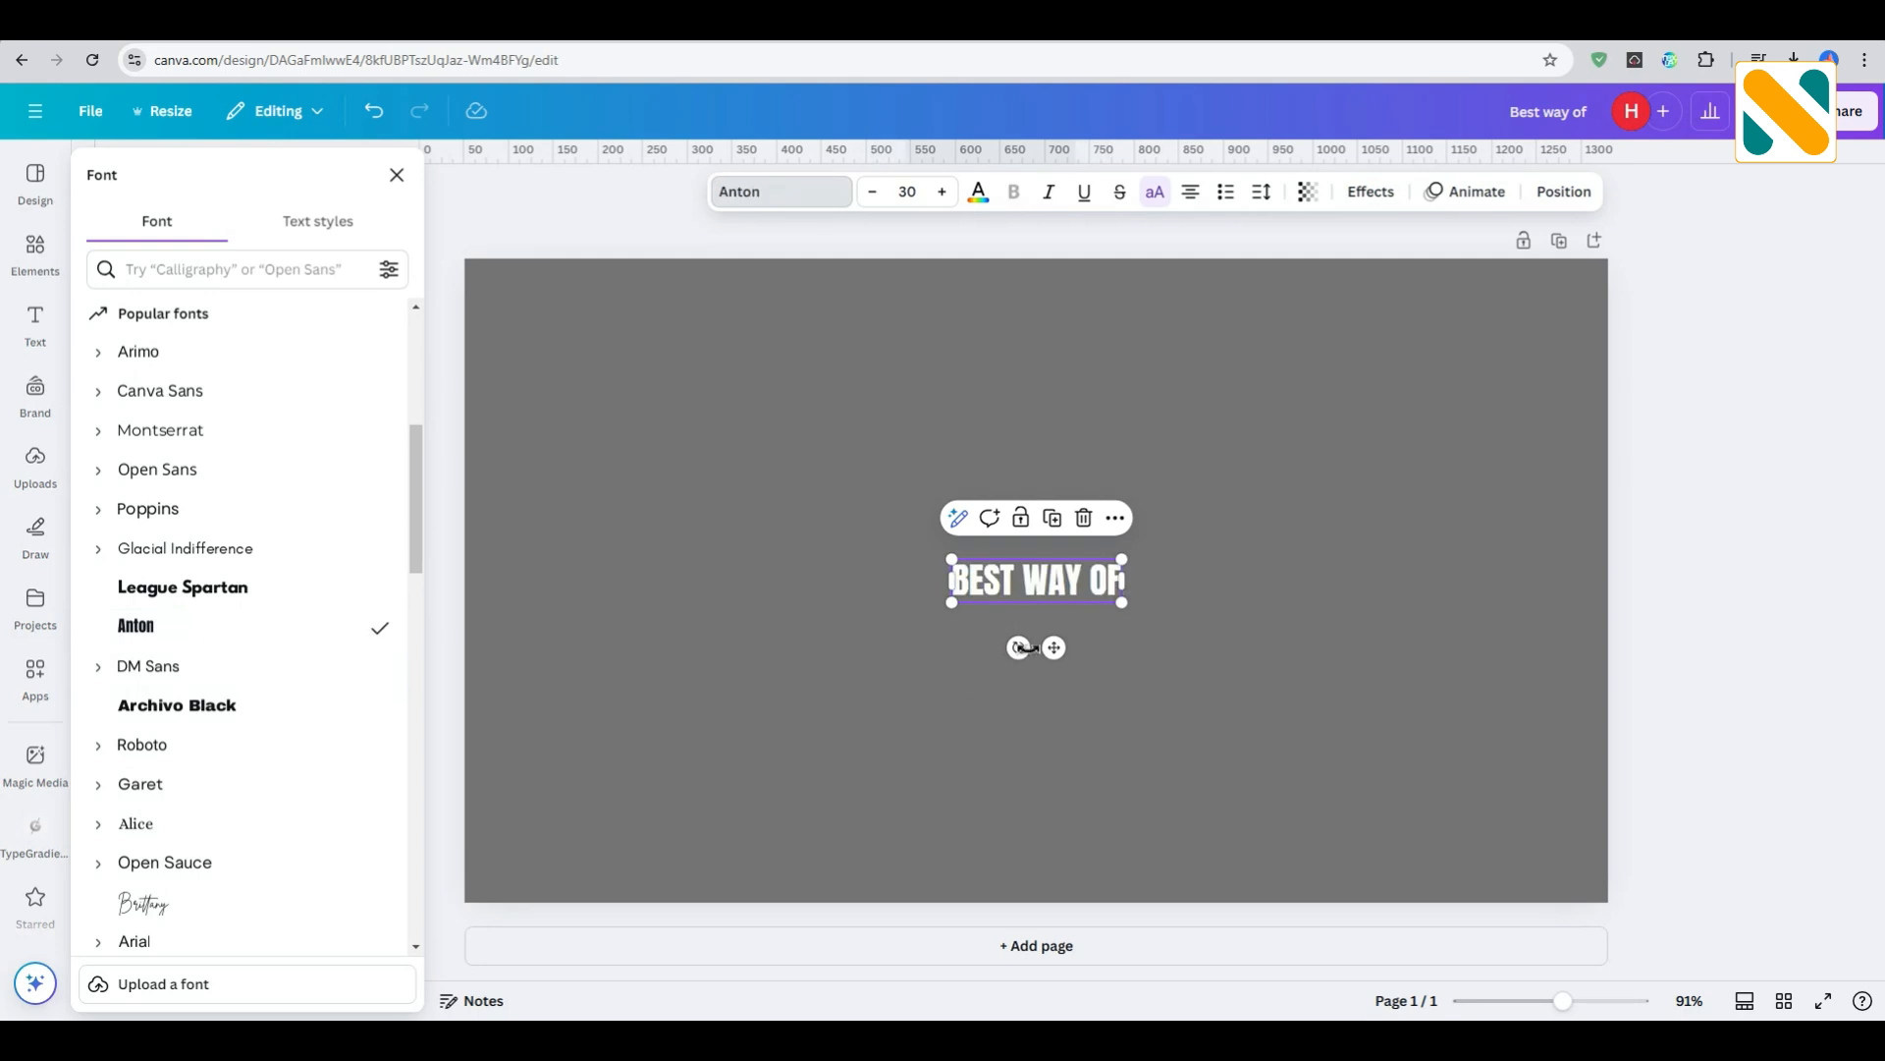
- Move the "BEST WAY OF" text to the page's upper left area and enlarge it to about half the page width
drag(1027, 648, 726, 491)
drag(830, 451, 1139, 576)
drag(891, 474, 770, 425)
drag(1020, 478, 1109, 518)
click(691, 538)
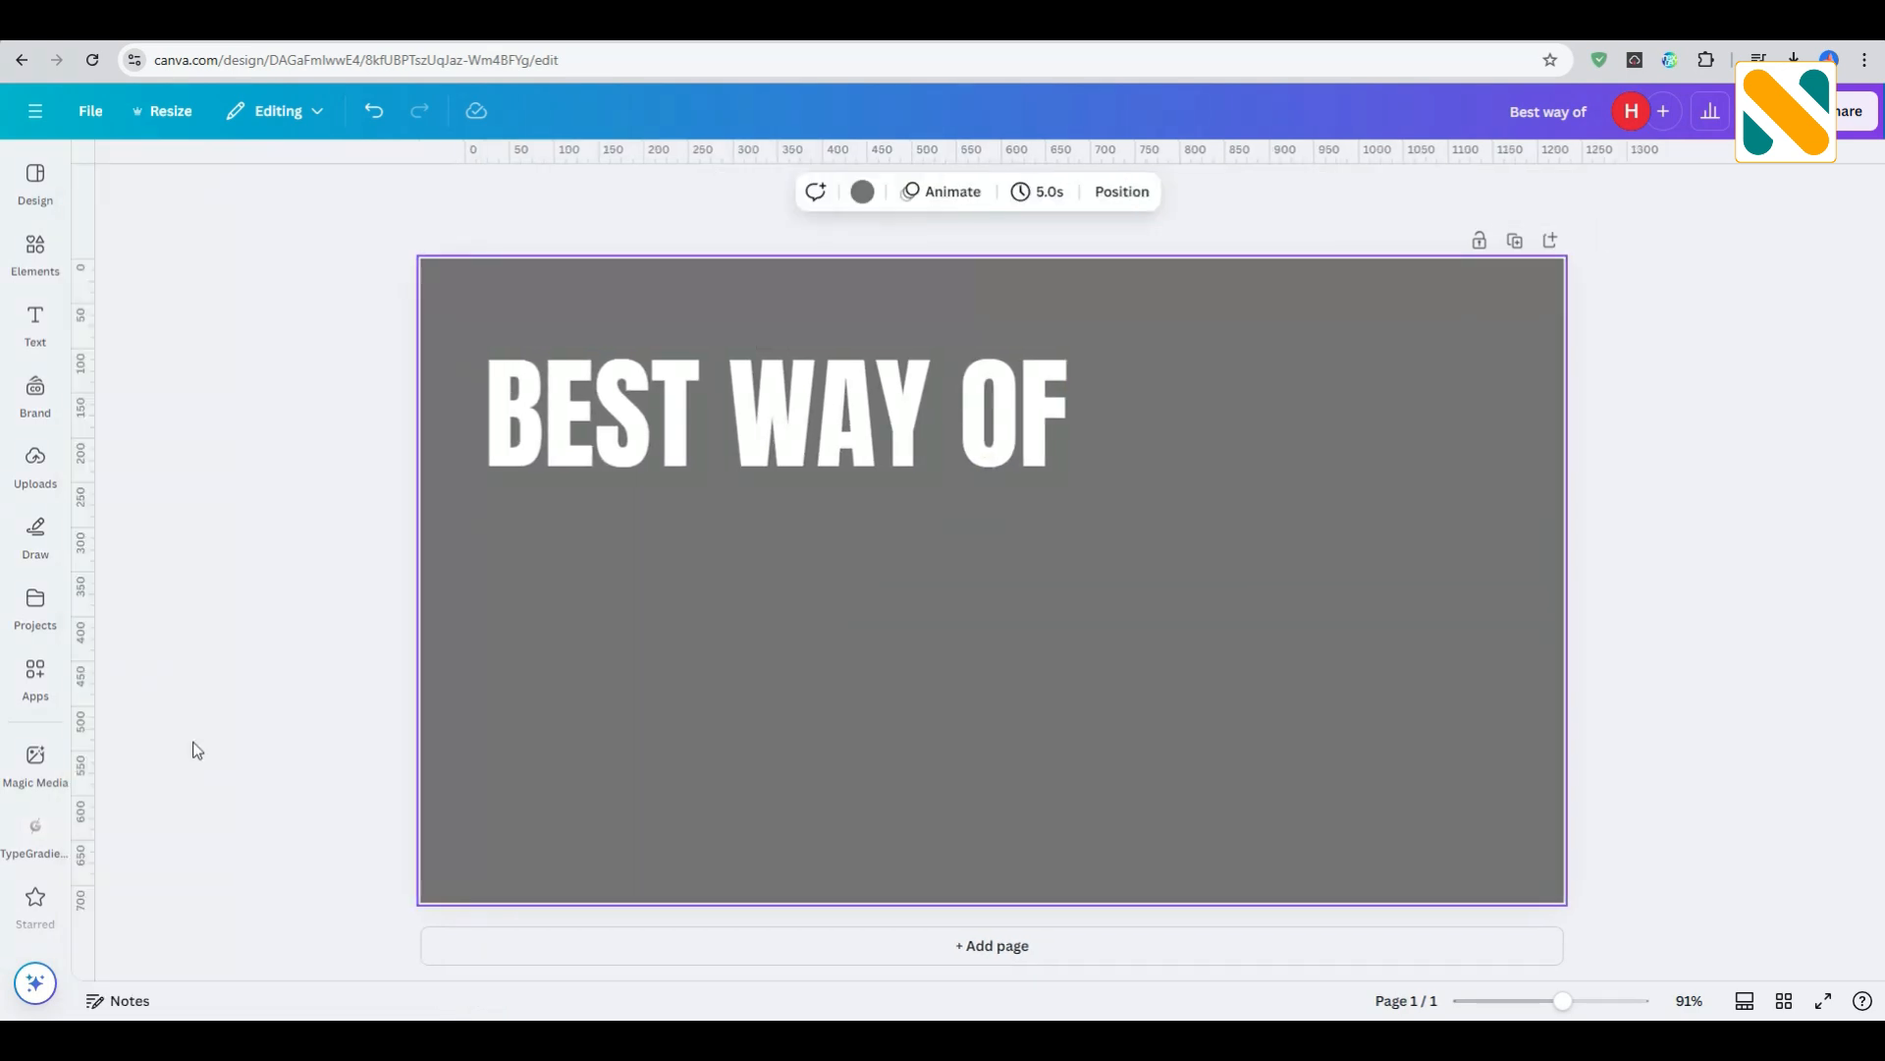
- Search the Canva apps for "typegrad" and open the TypeGradient app
mouse_move(41, 669)
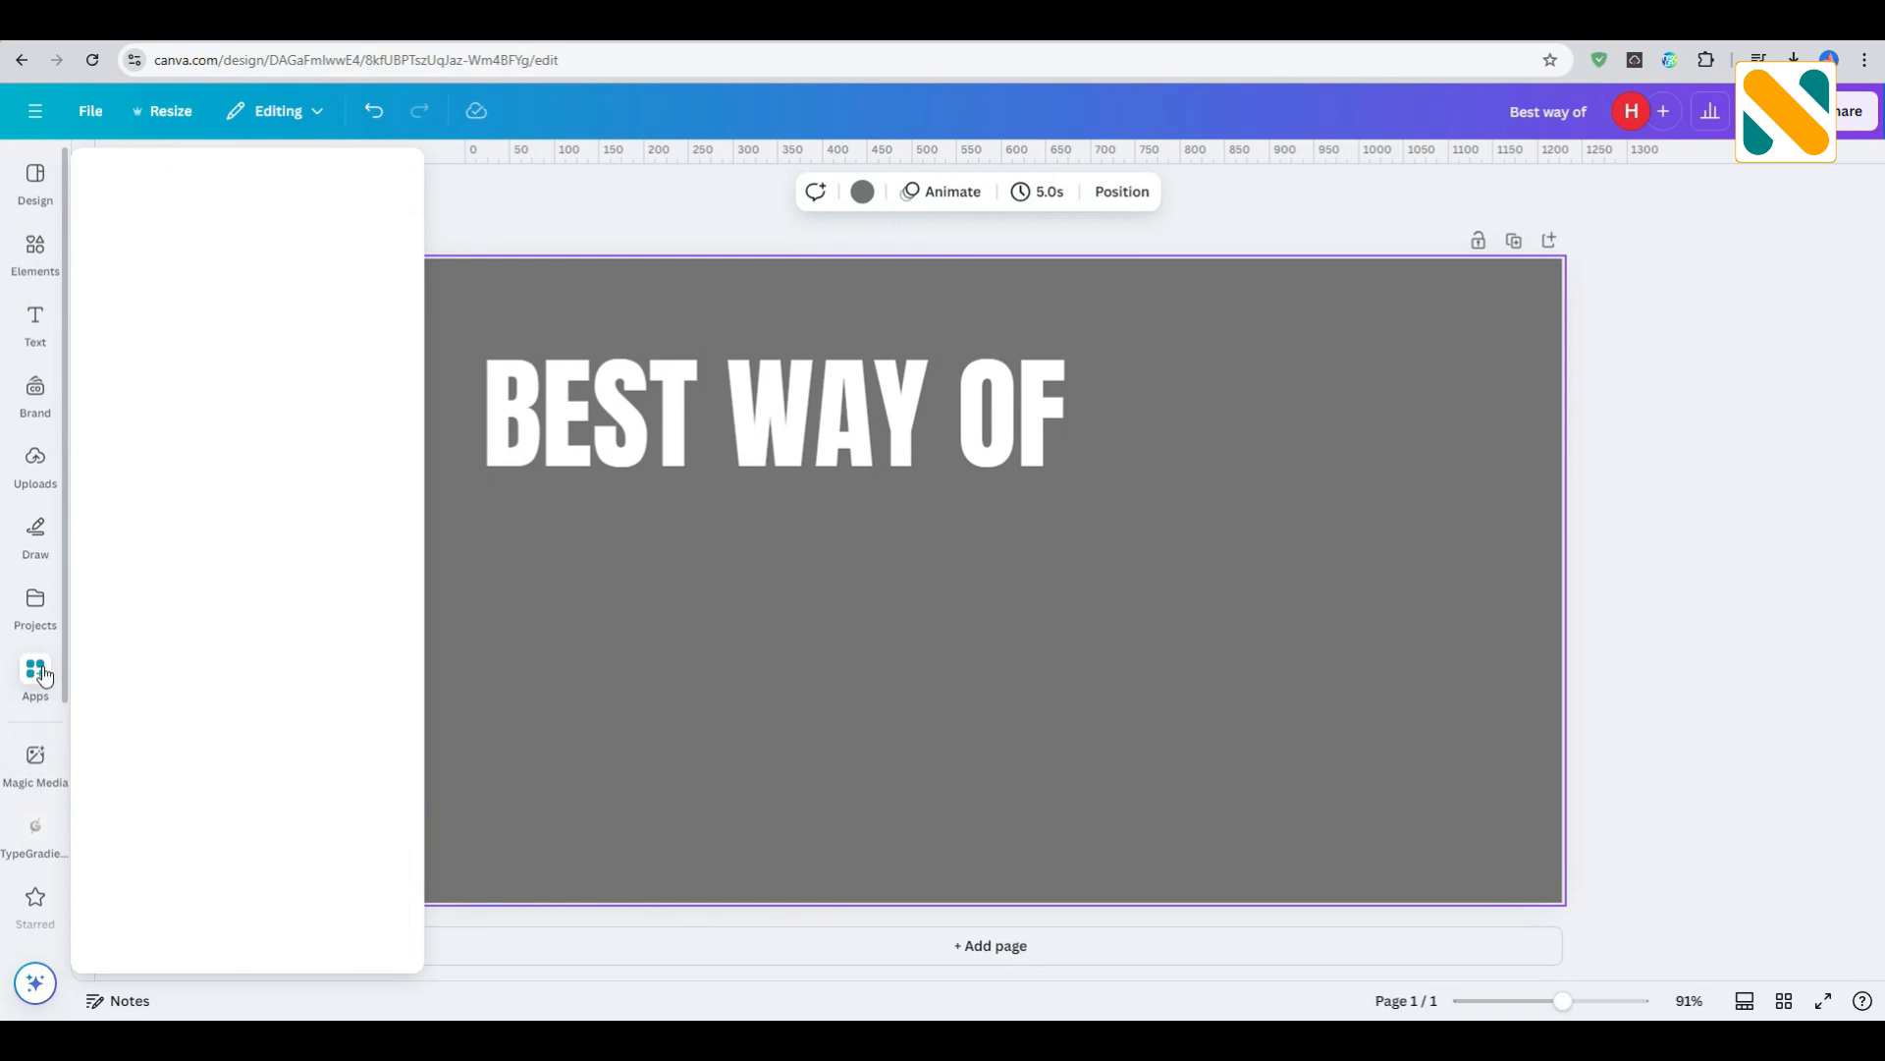
click(246, 177)
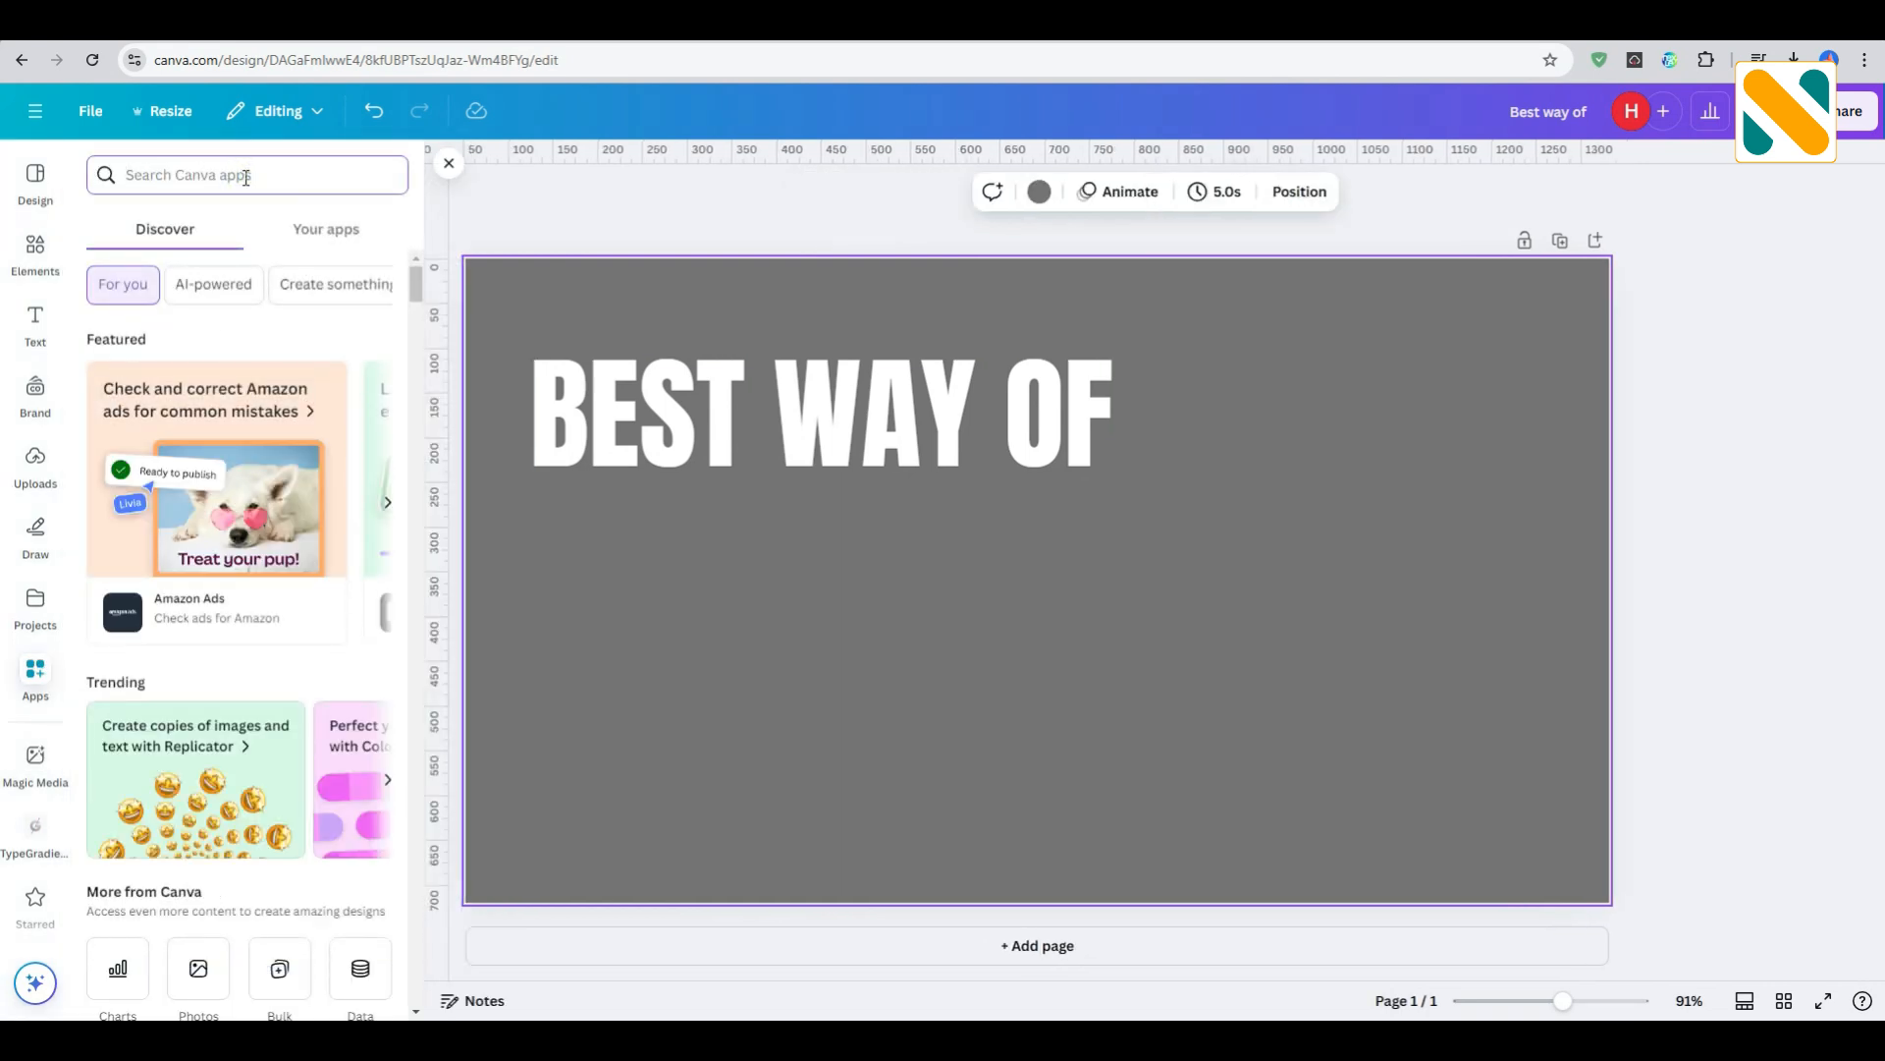
text(typegradient)
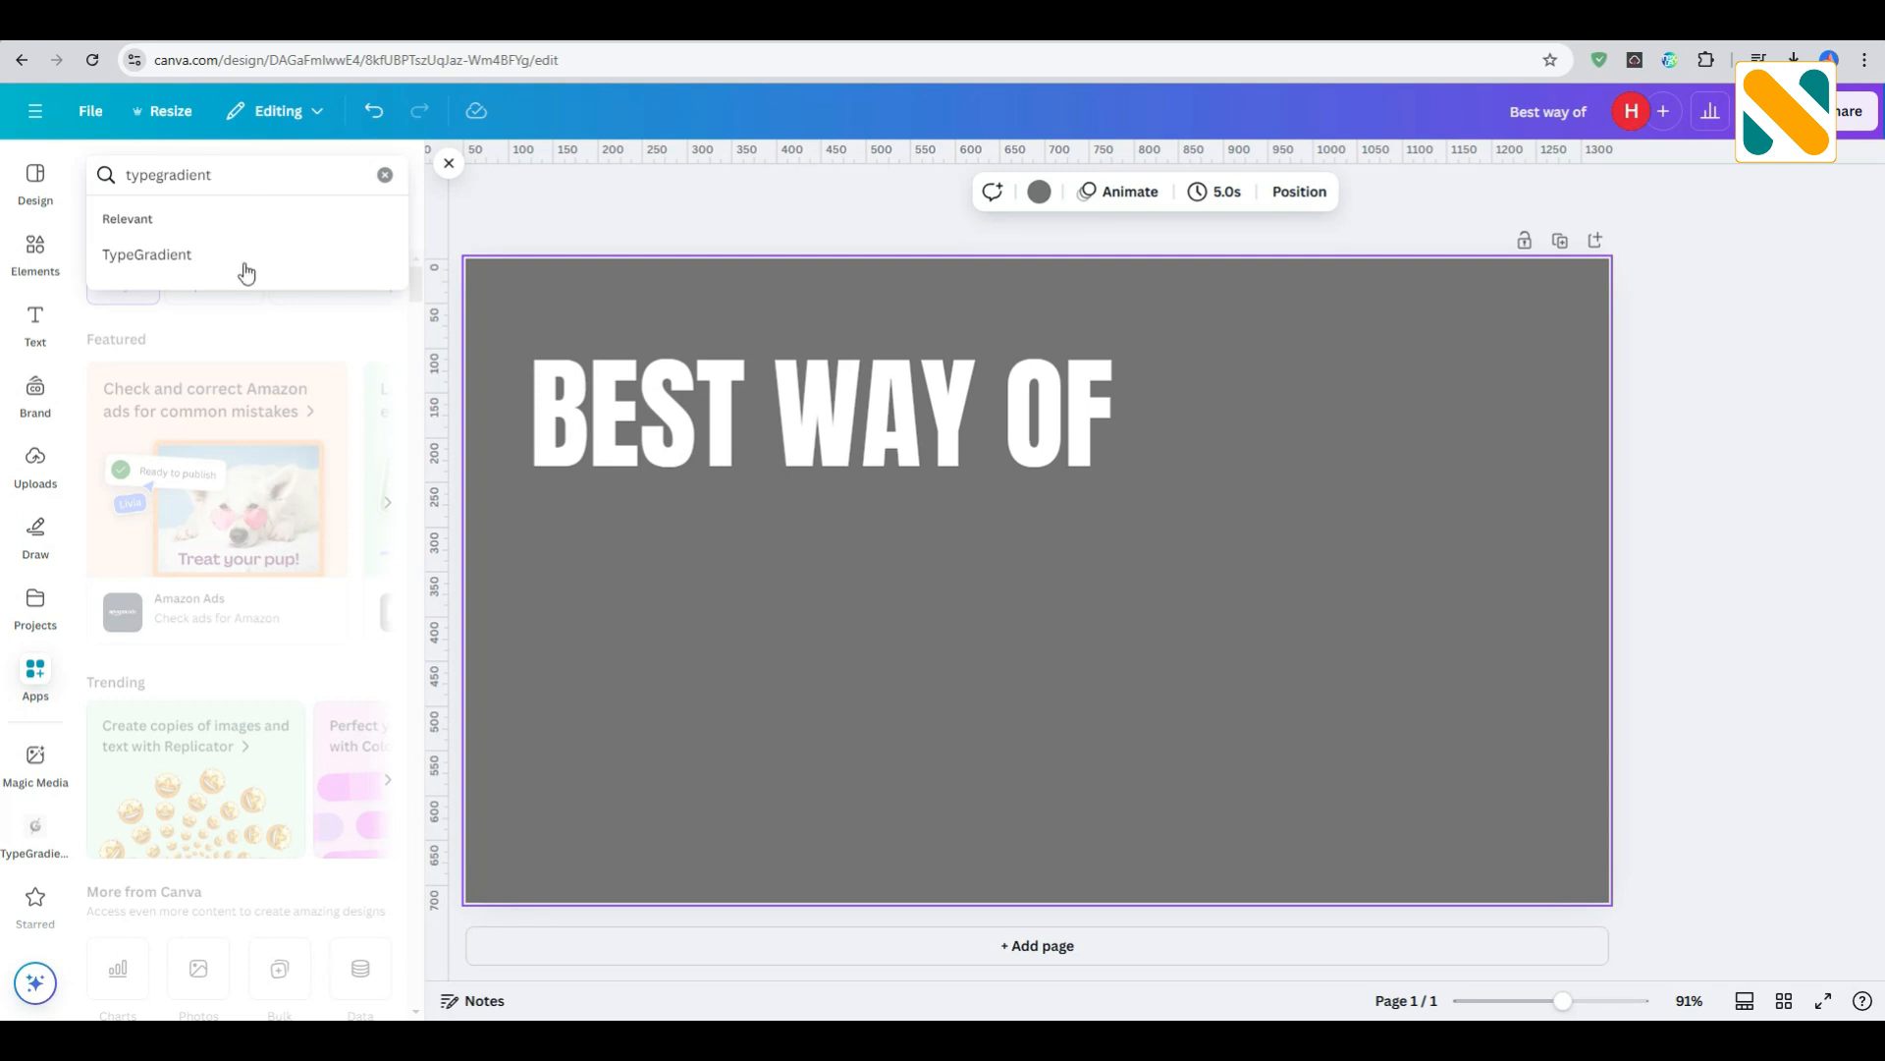
click(246, 272)
click(137, 275)
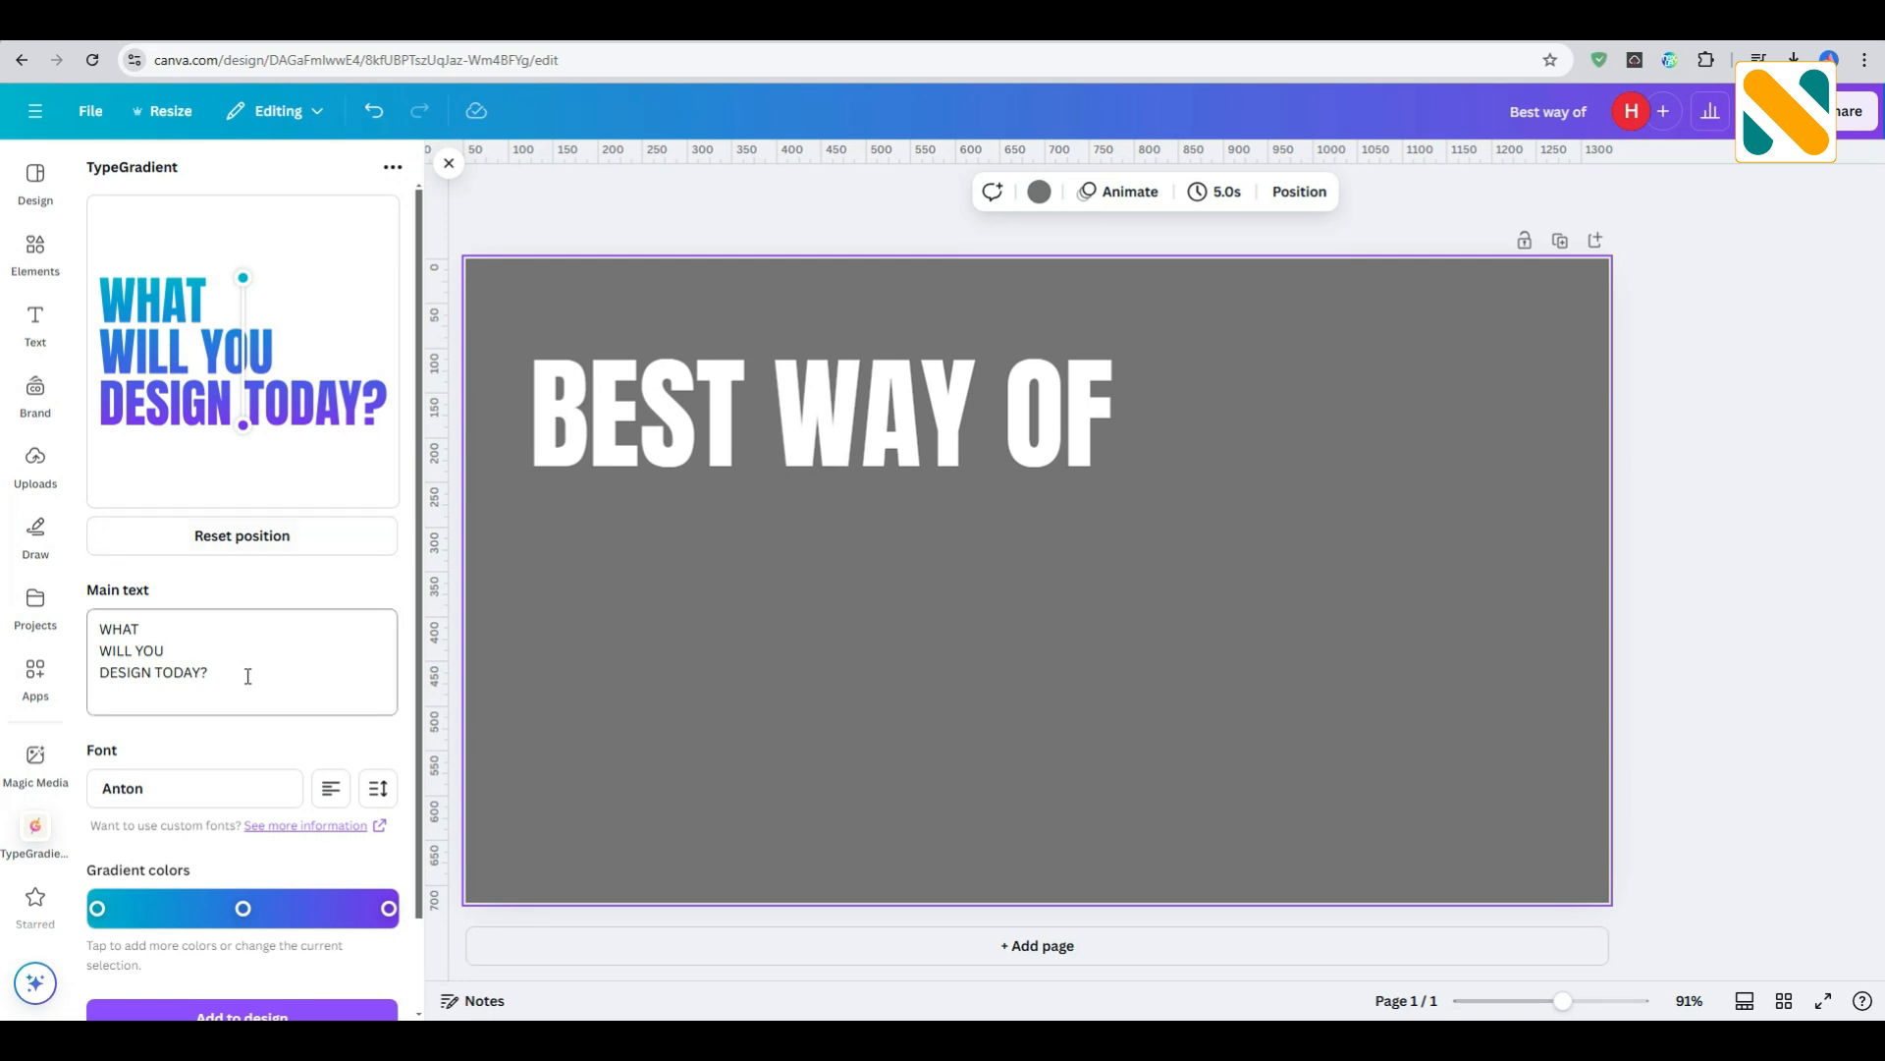
- Replace the TypeGradient main text with "TRADING"
drag(240, 683, 107, 615)
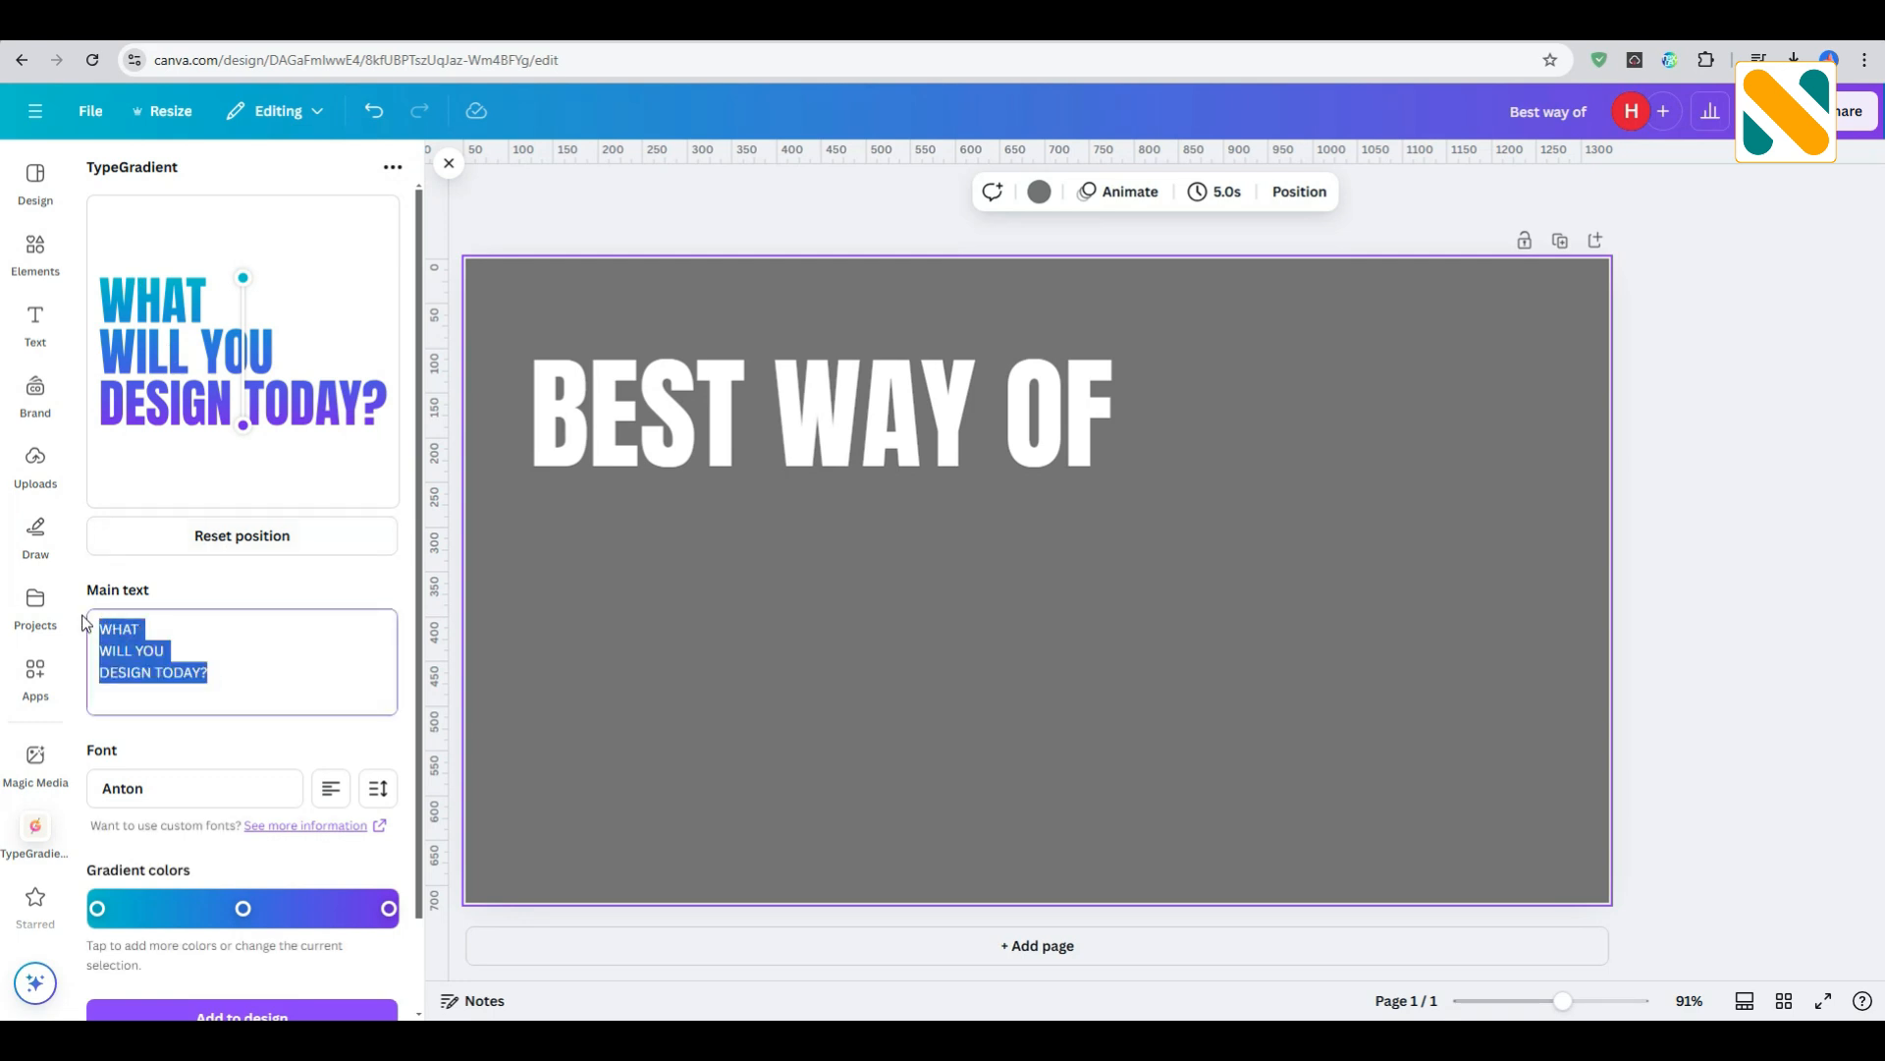
text(TRADIN)
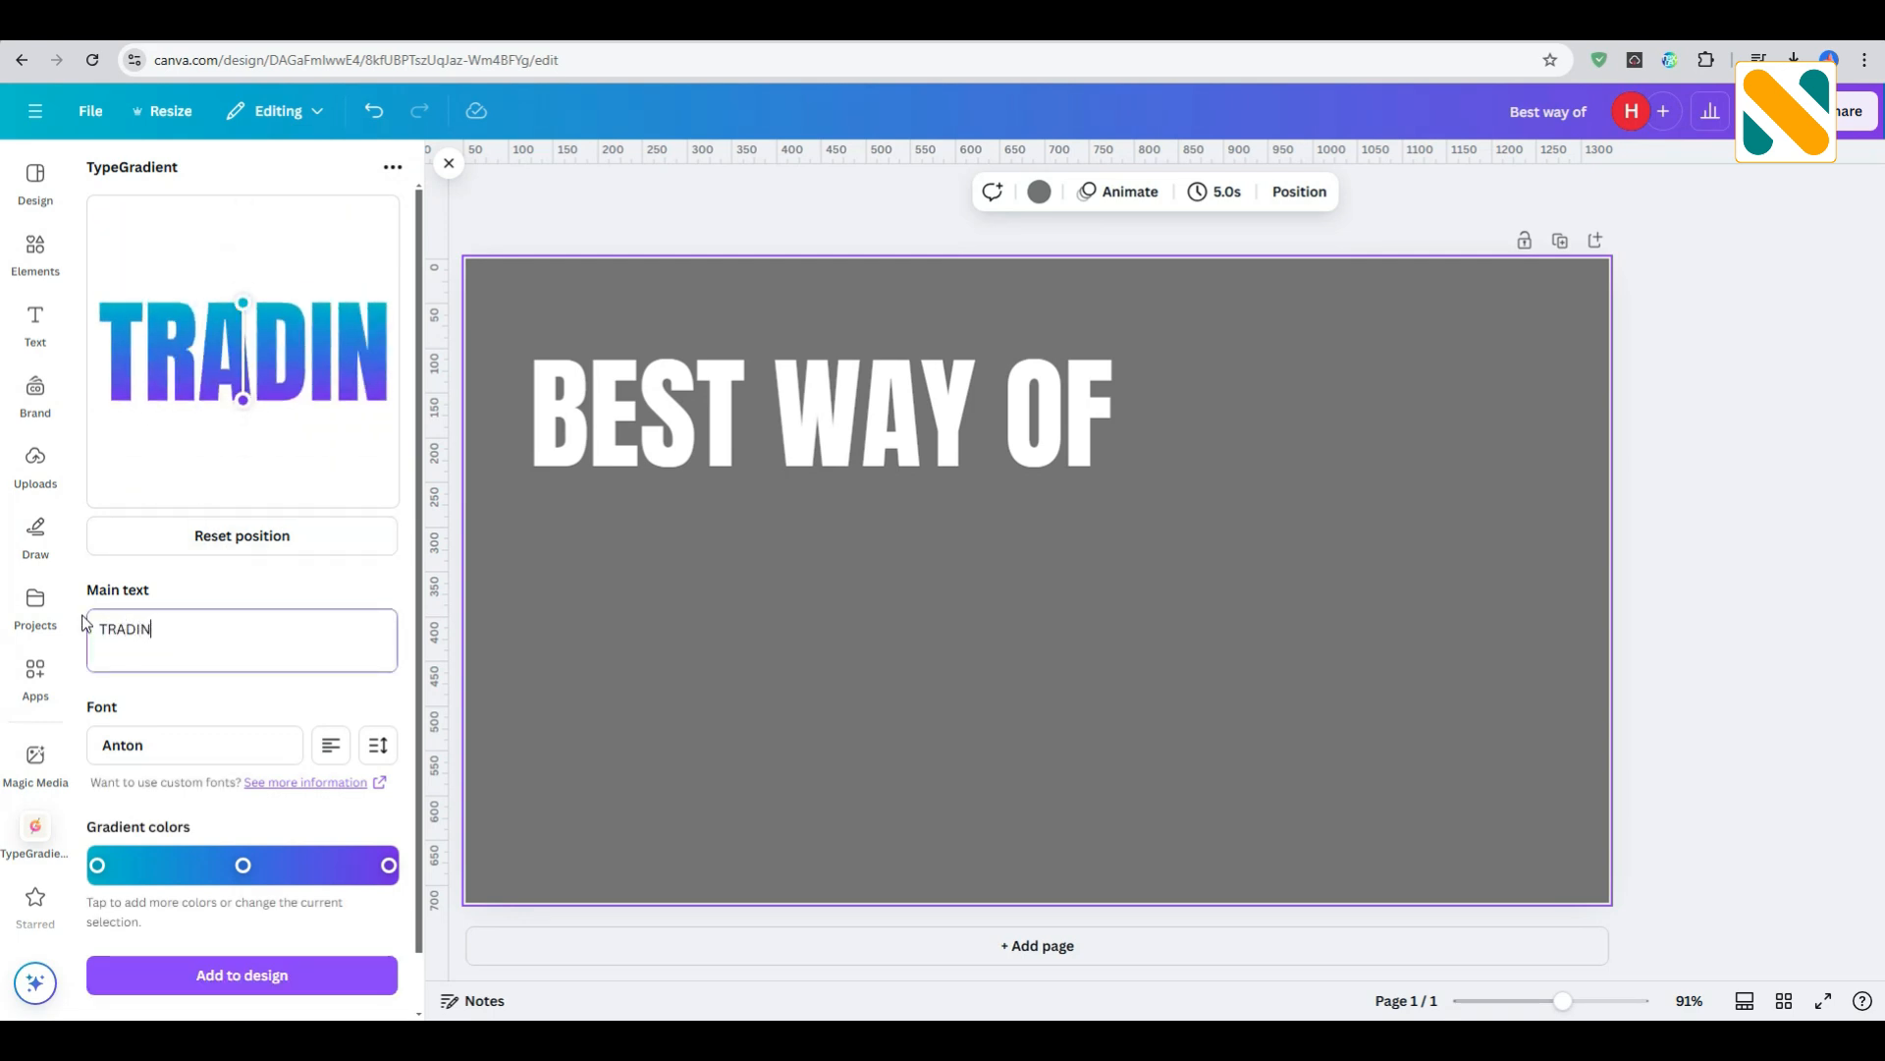
text(G)
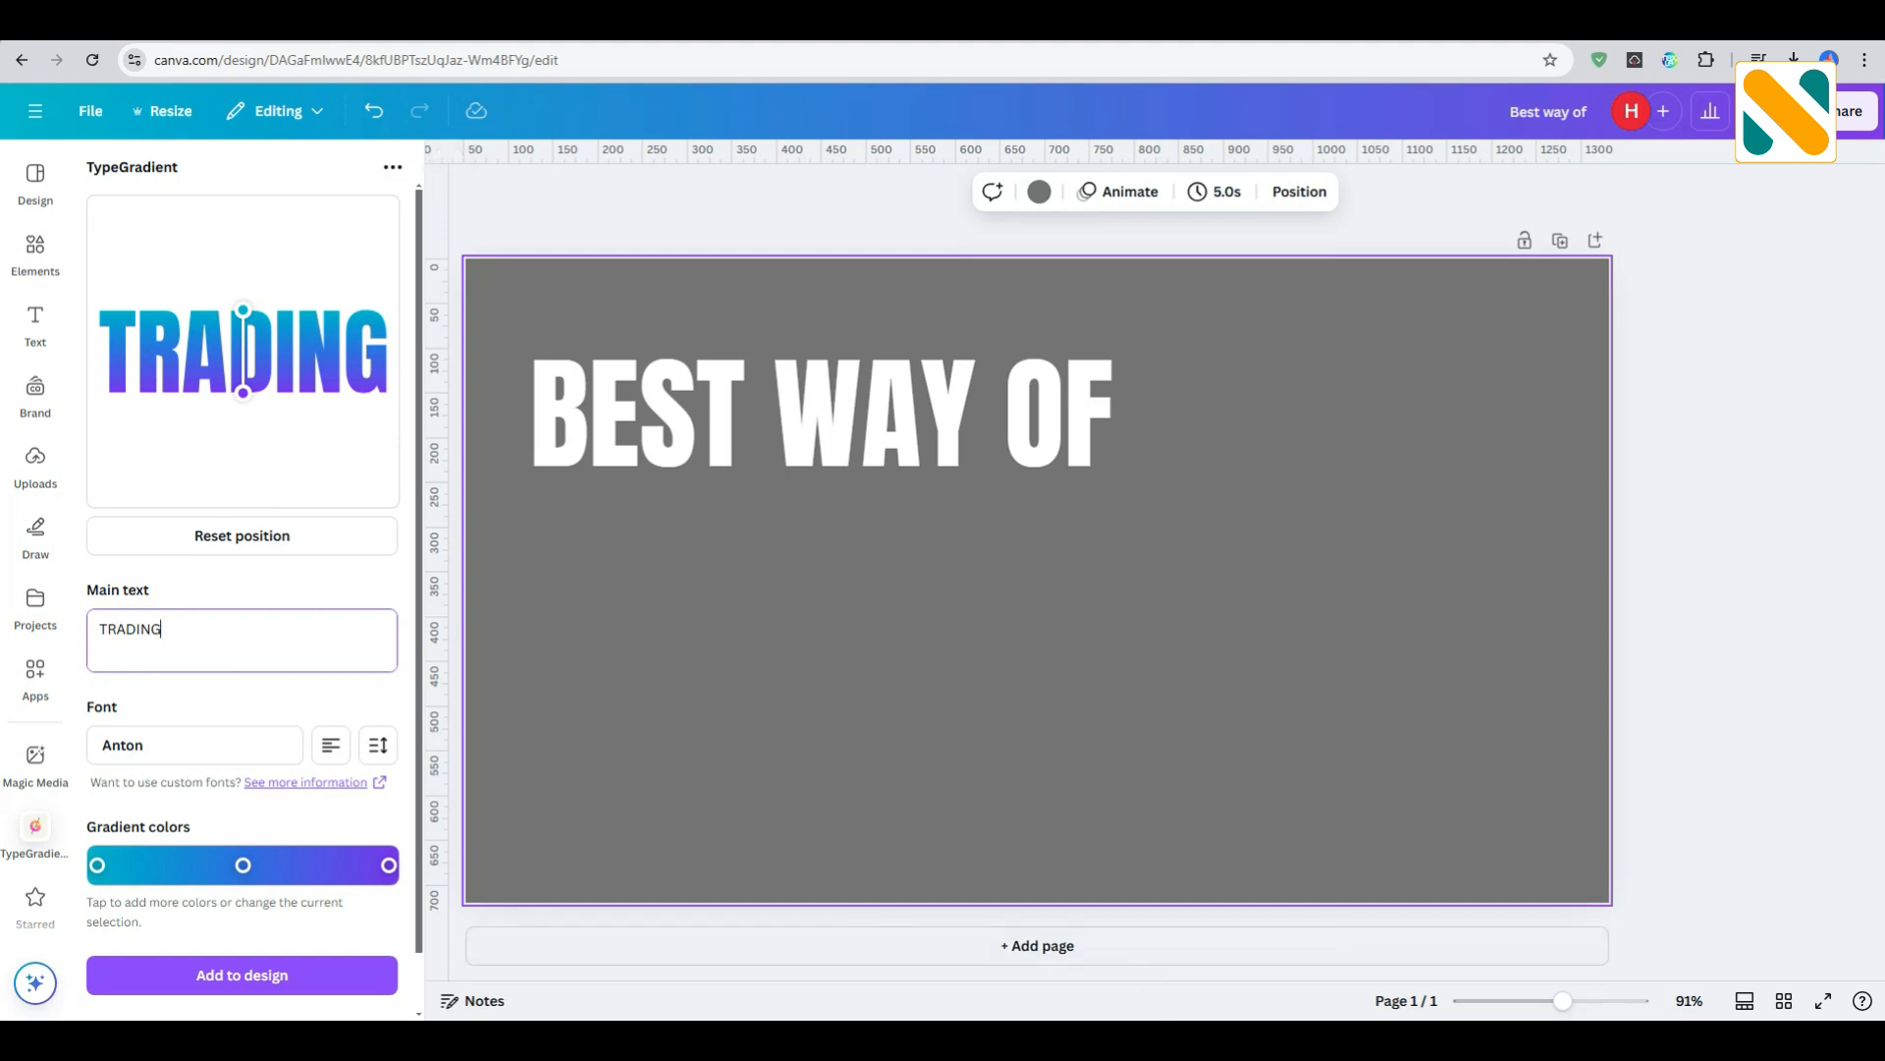
- Copy #ff9800 from the Notepad color list and set it as the gradient's last color
click(982, 1041)
drag(541, 163, 450, 163)
key(ctrl+c)
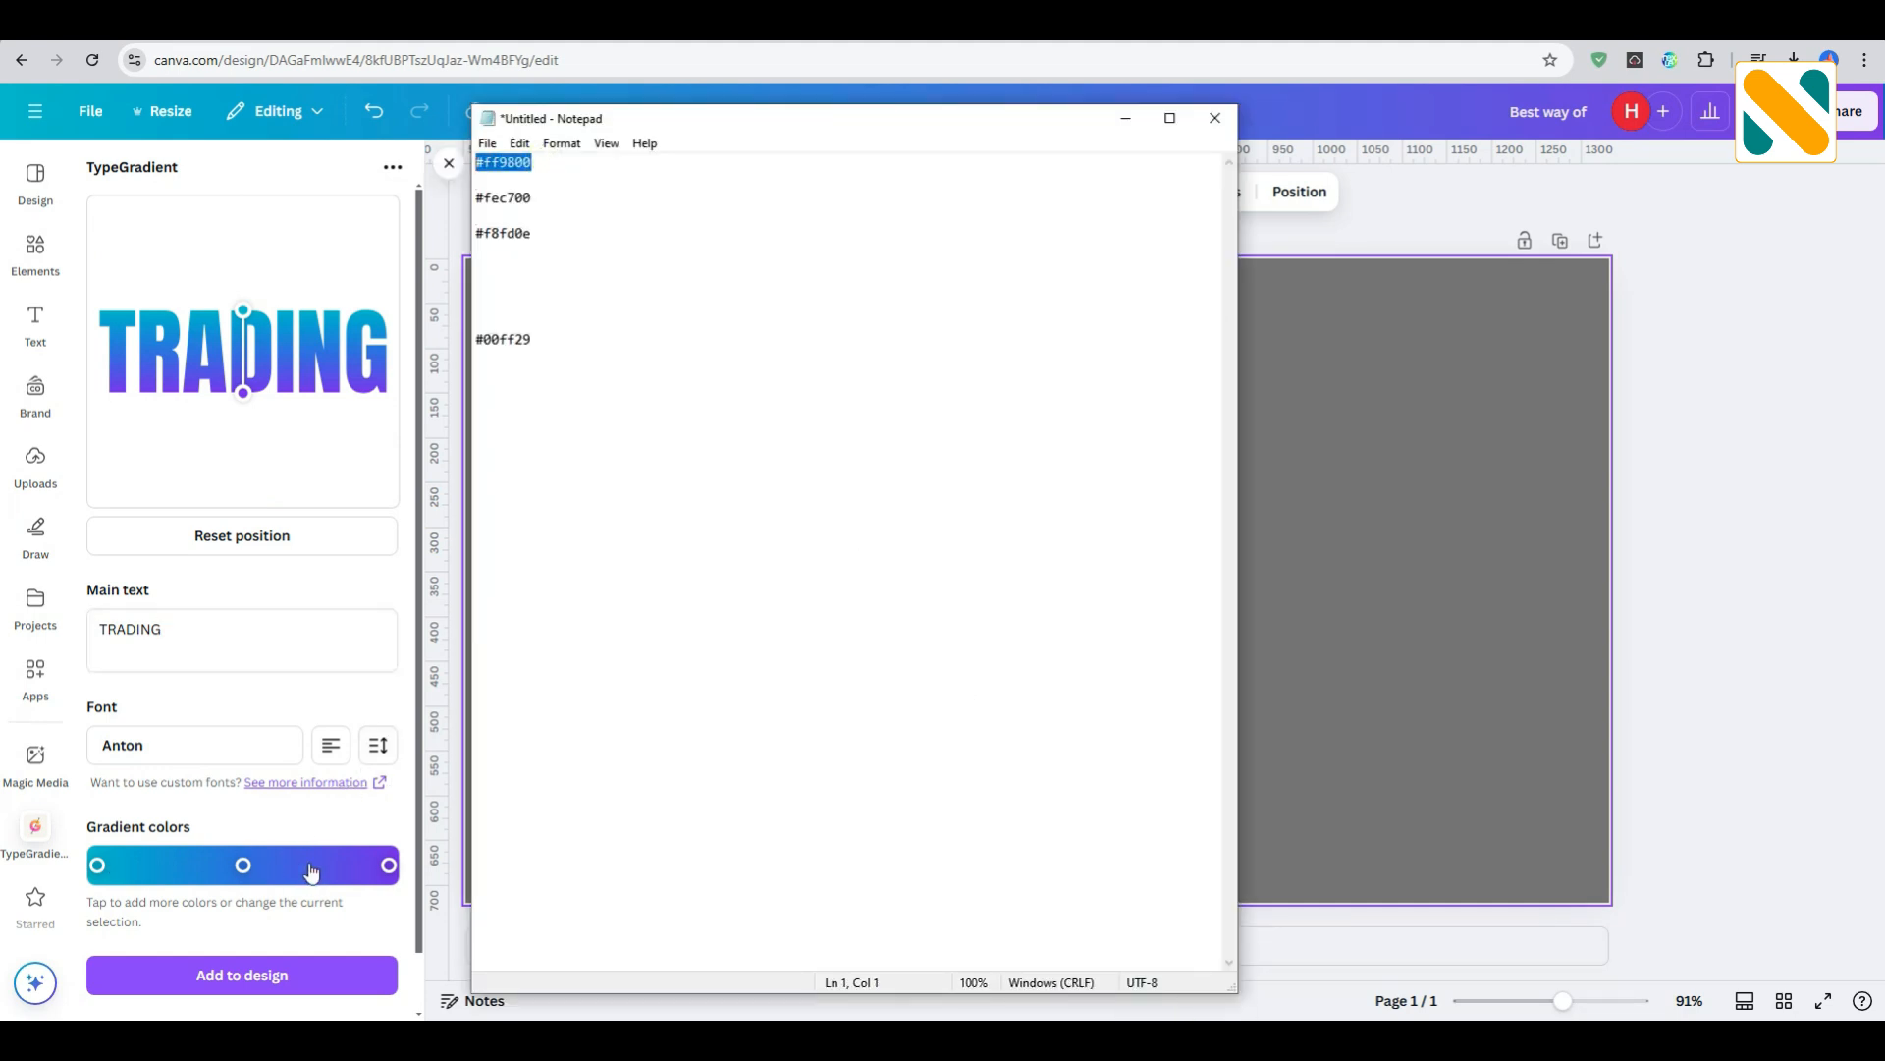
click(391, 867)
click(317, 758)
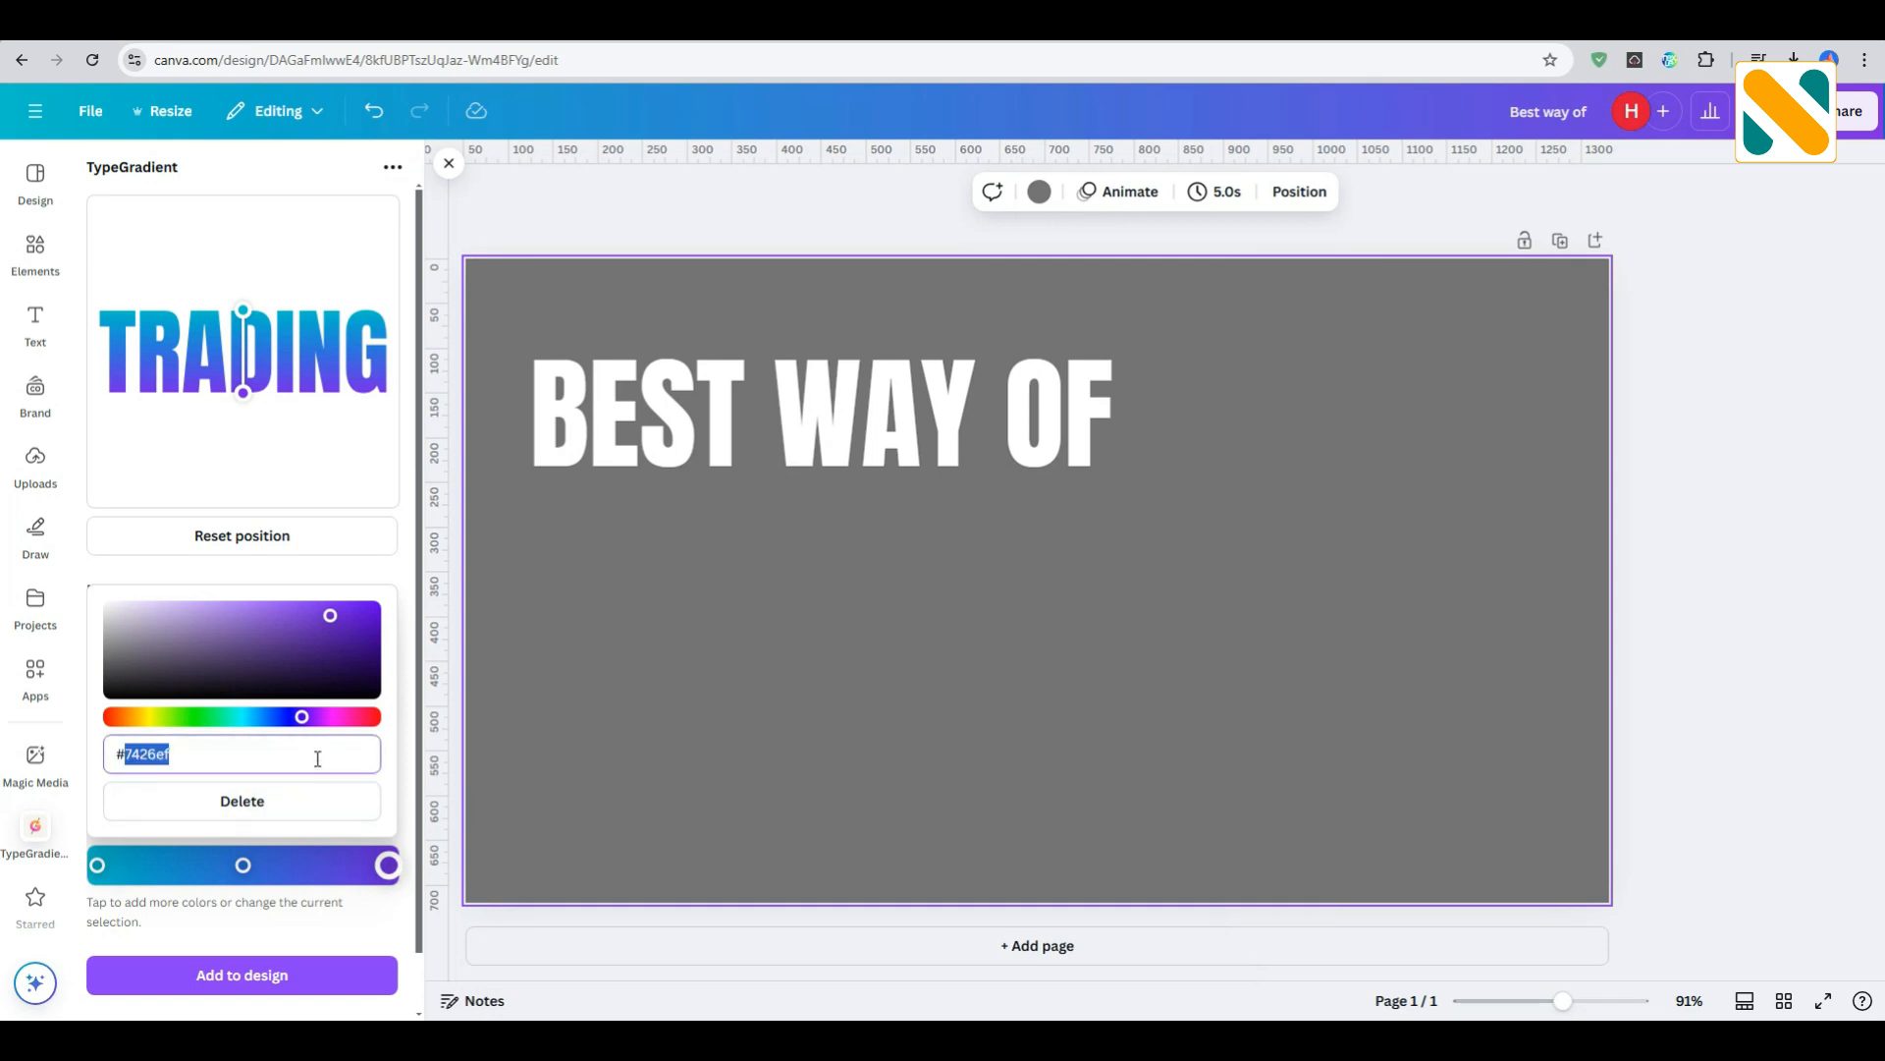
key(ctrl+v)
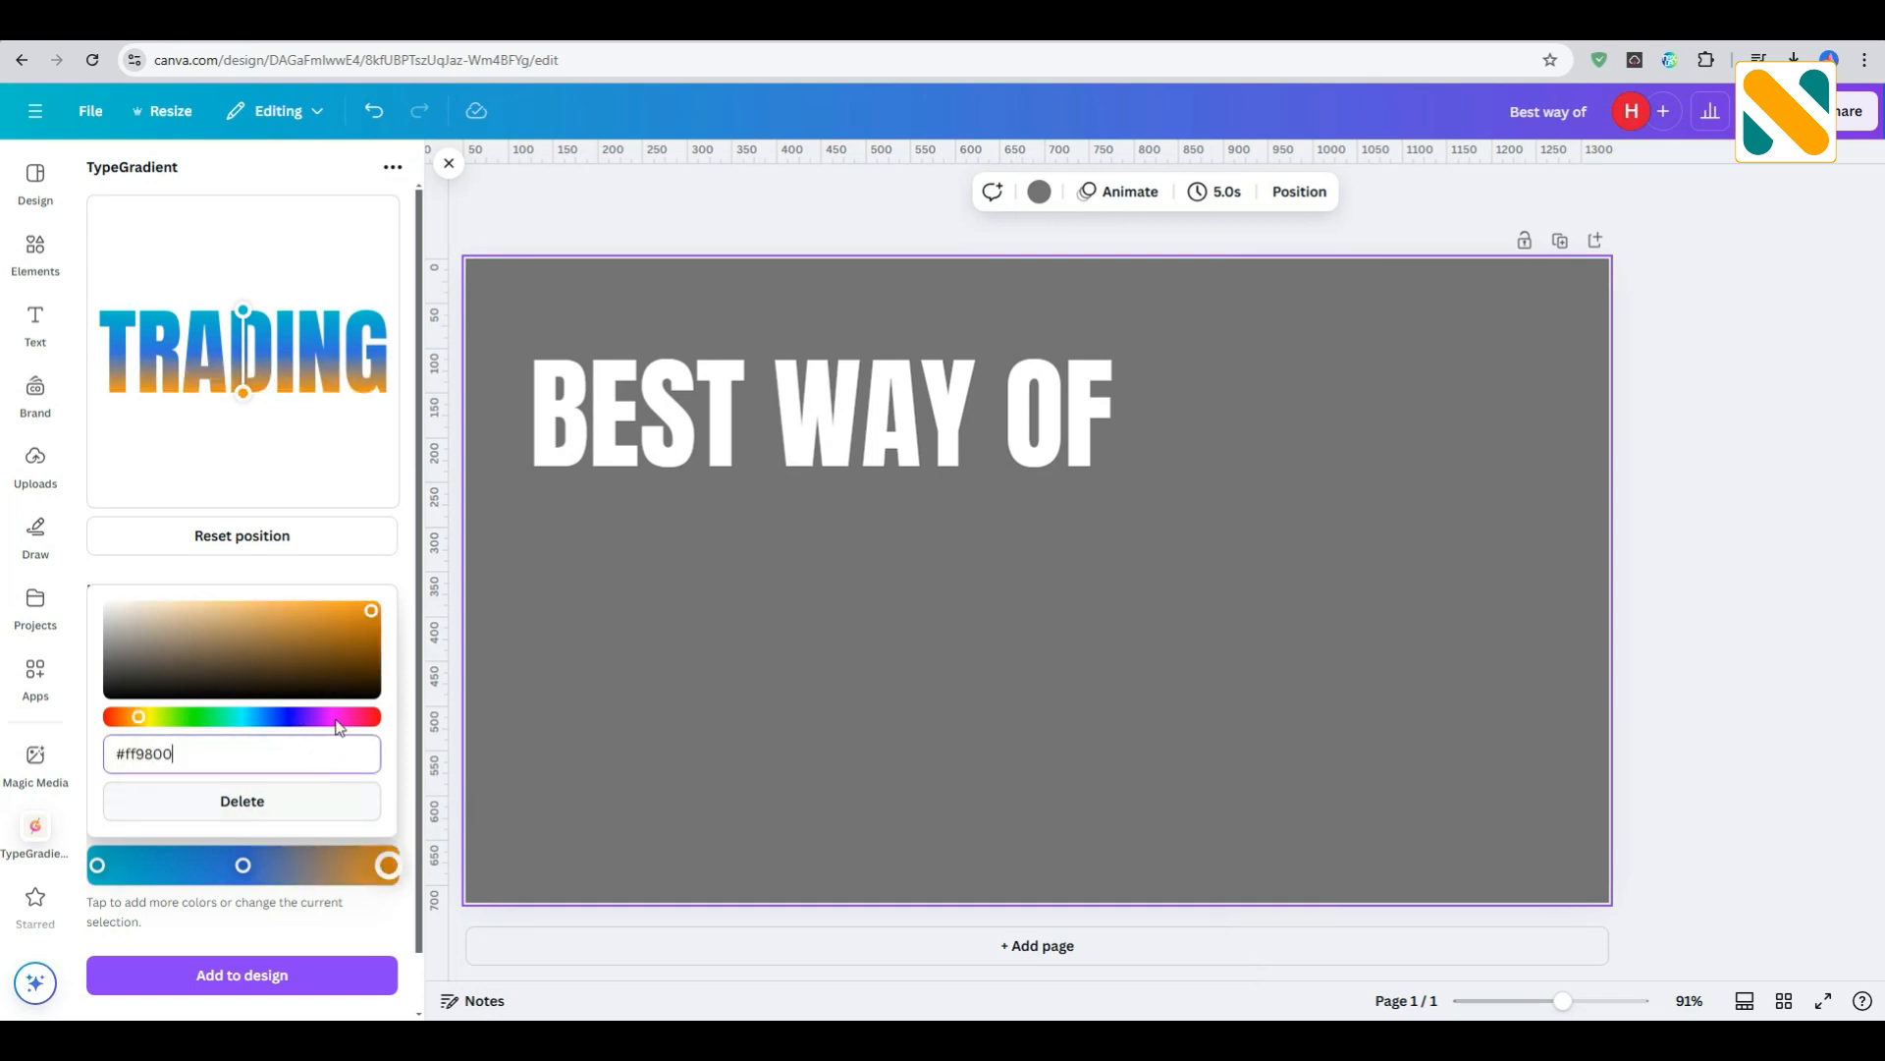
click(341, 572)
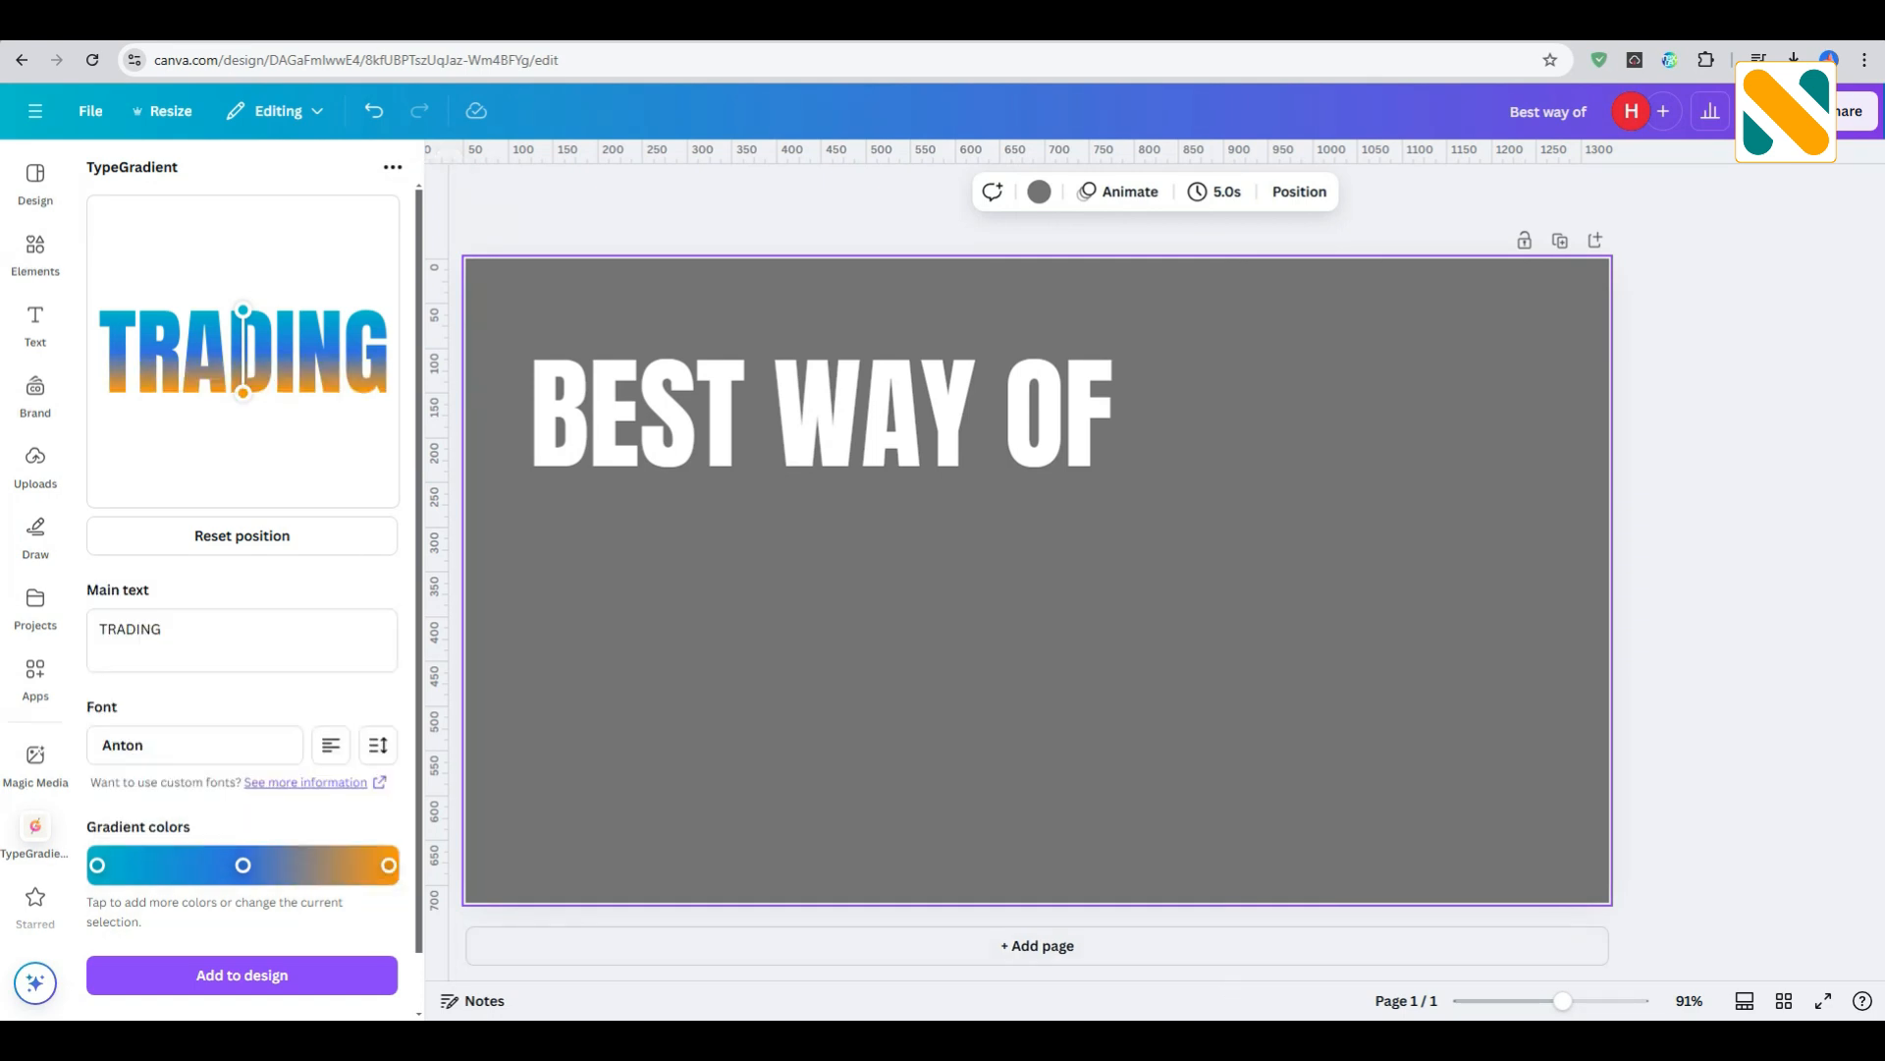
- Copy #fec700 from the Notepad color list and set it as the gradient's middle color
click(1173, 1033)
drag(547, 197, 475, 197)
key(ctrl+c)
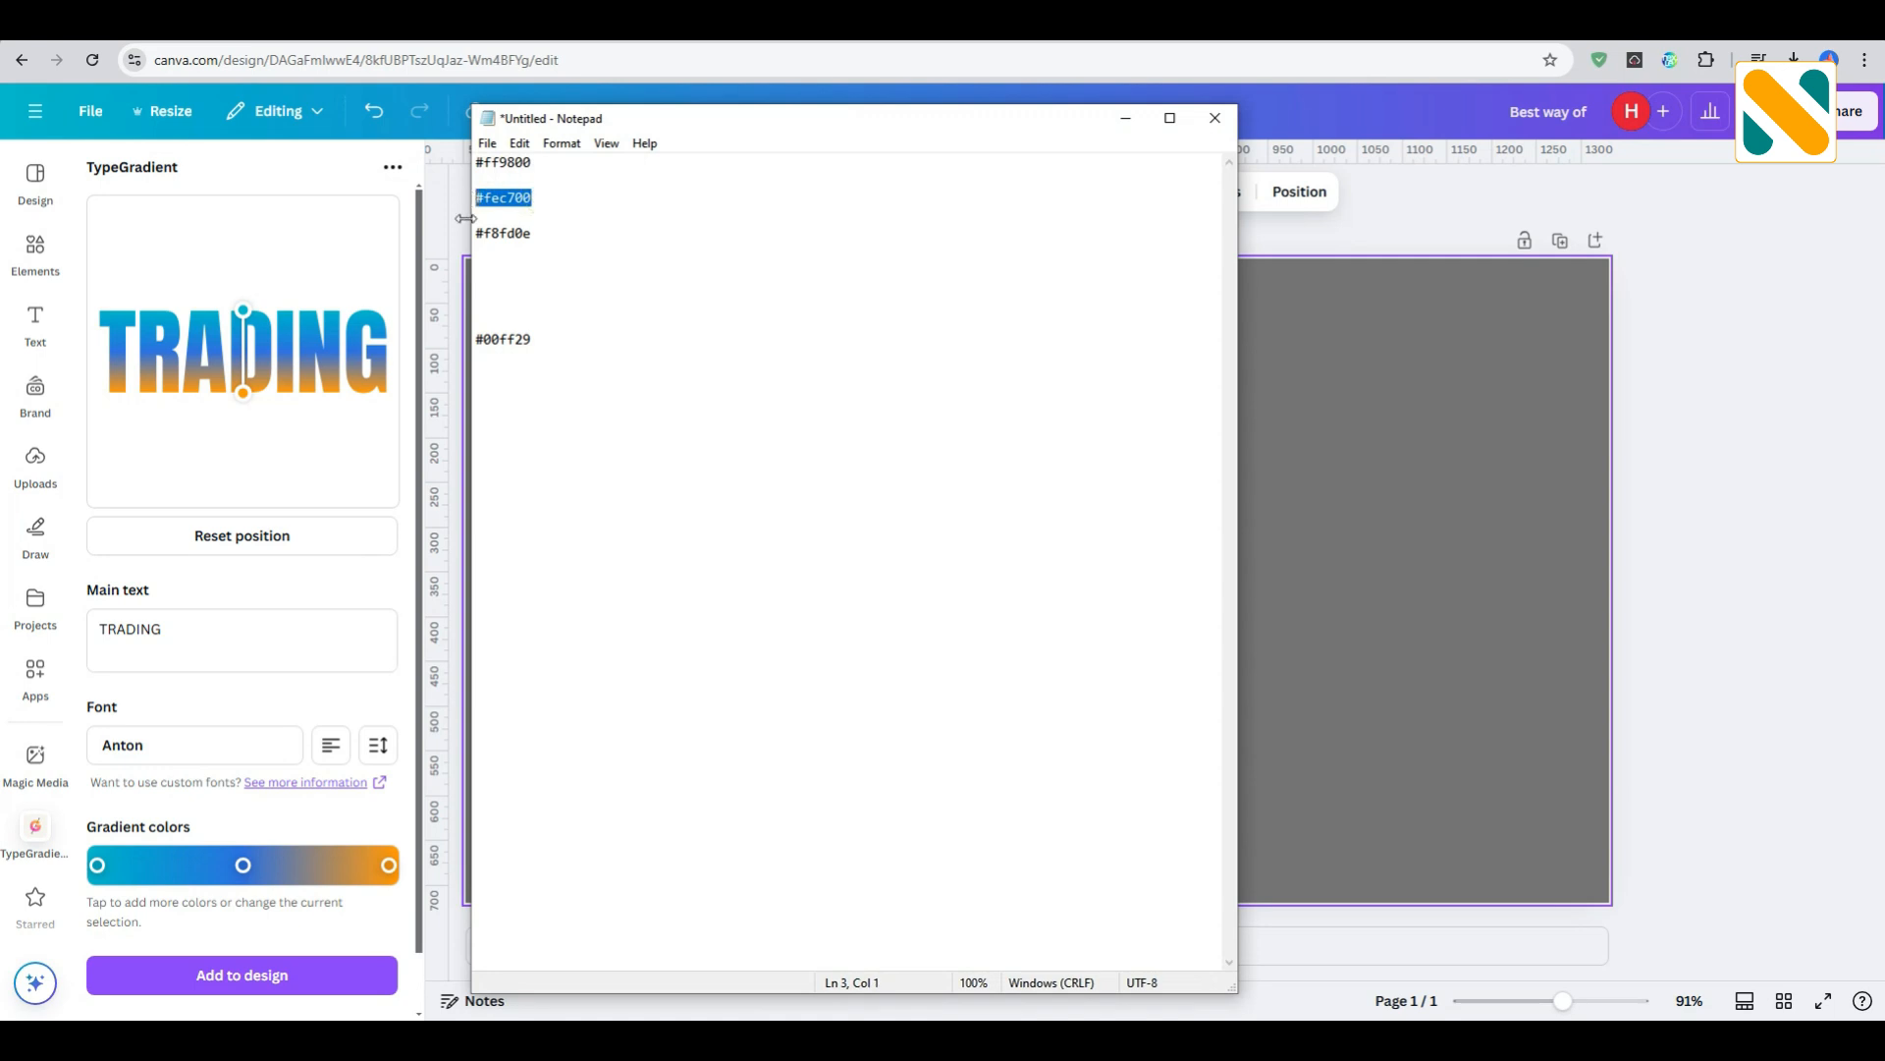
click(245, 868)
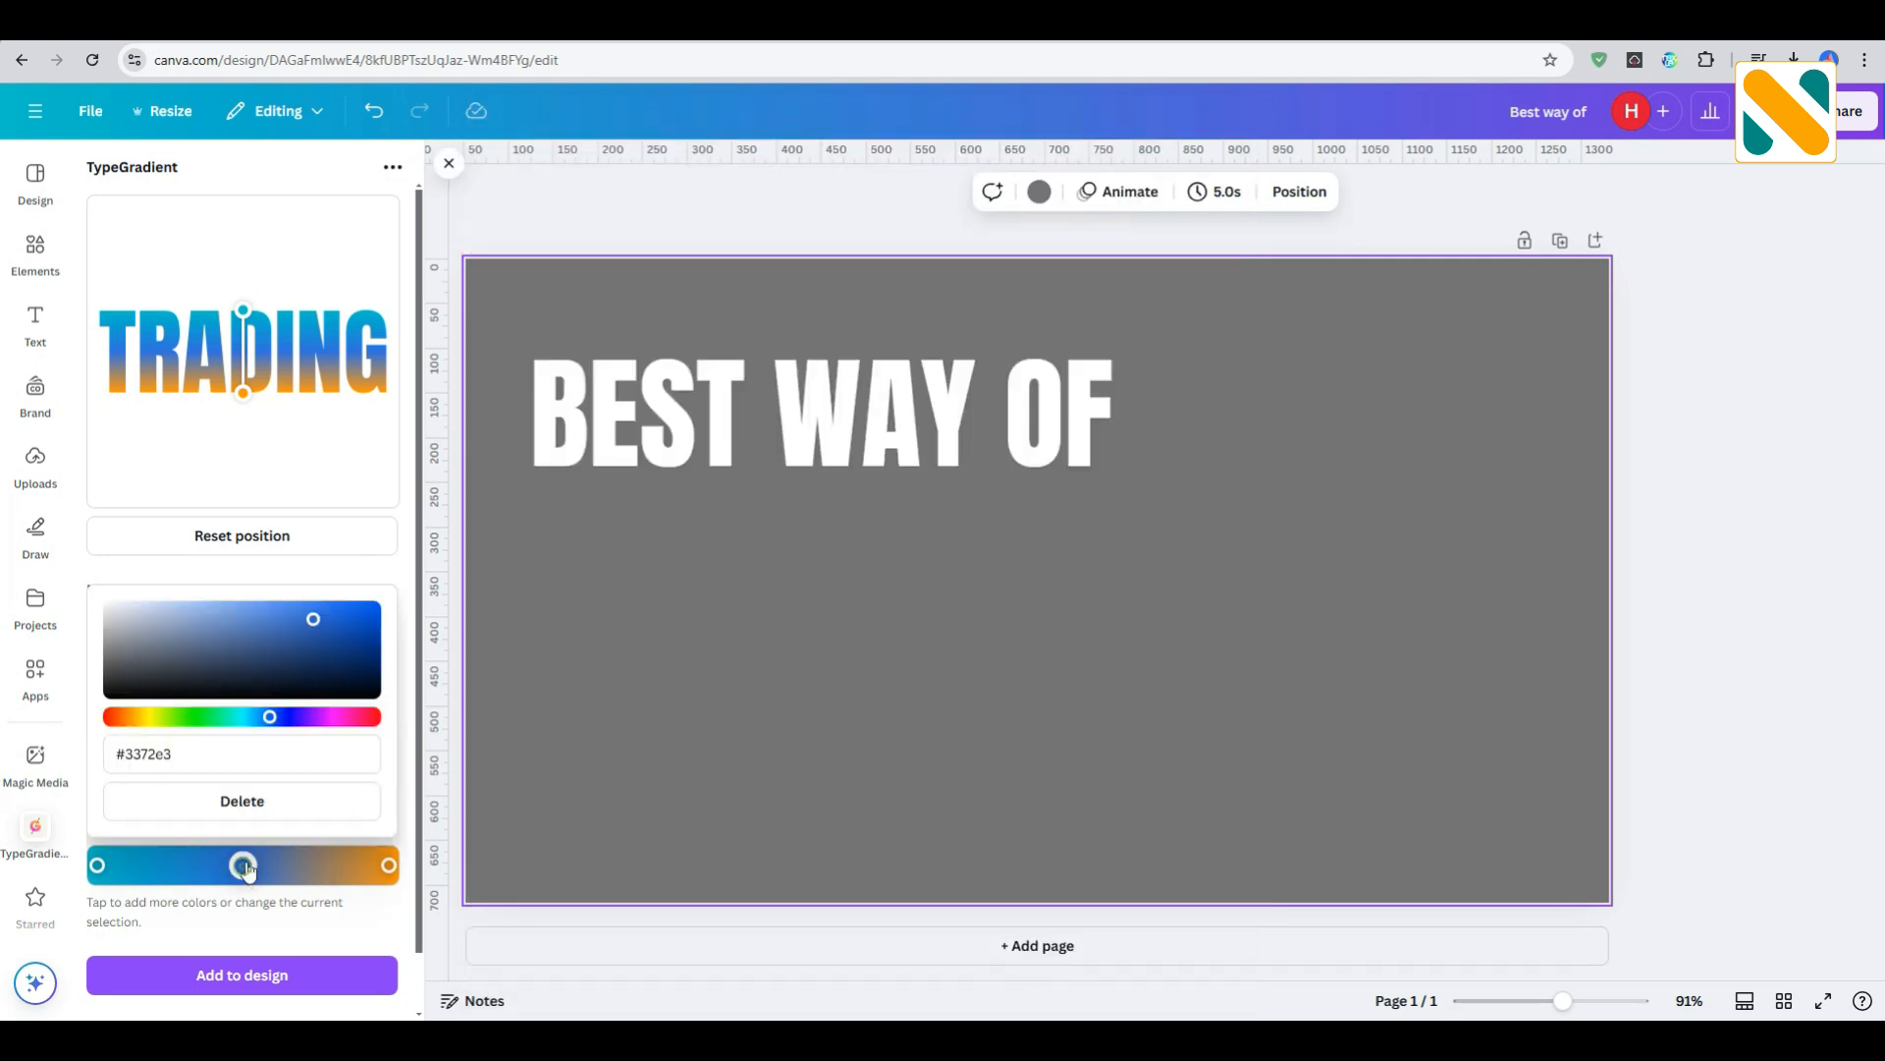
click(272, 752)
key(ctrl+a)
key(ctrl+v)
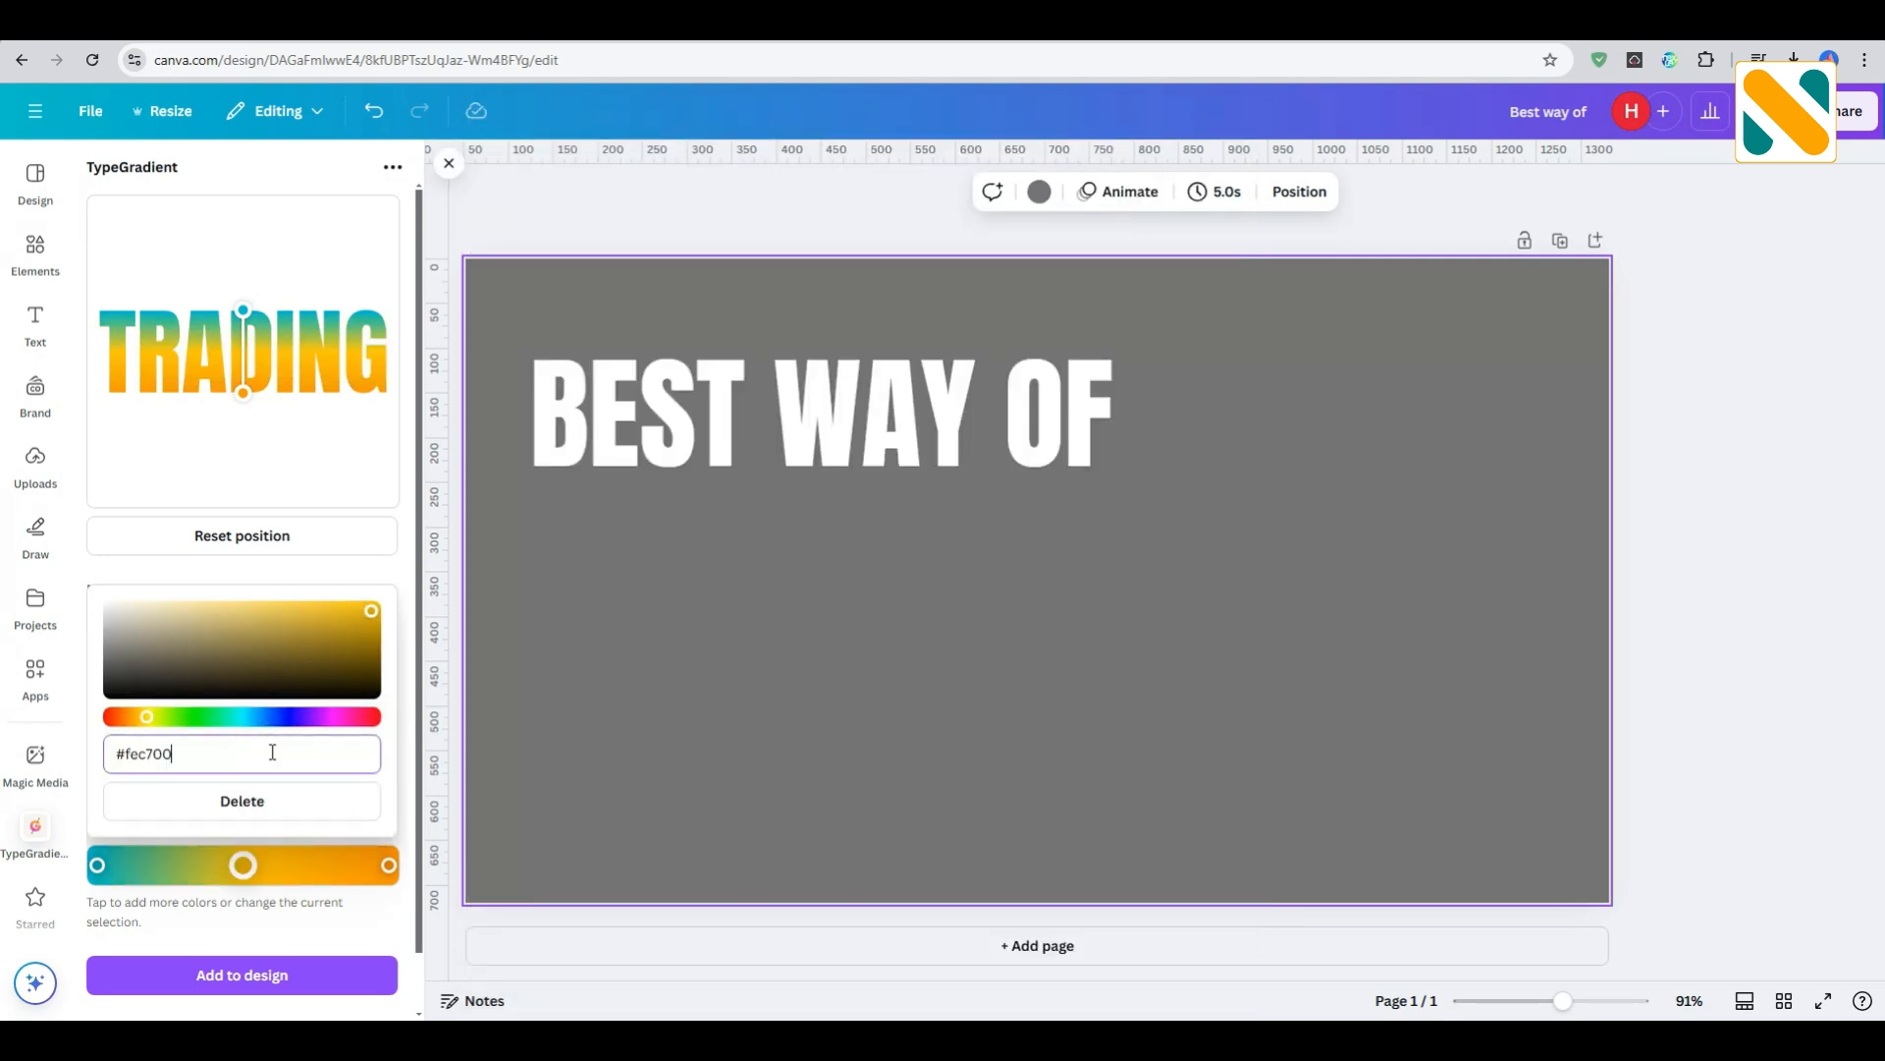
click(353, 577)
- Copy #f8fd0e from the Notepad color list and set it as the gradient's first color
click(1161, 1012)
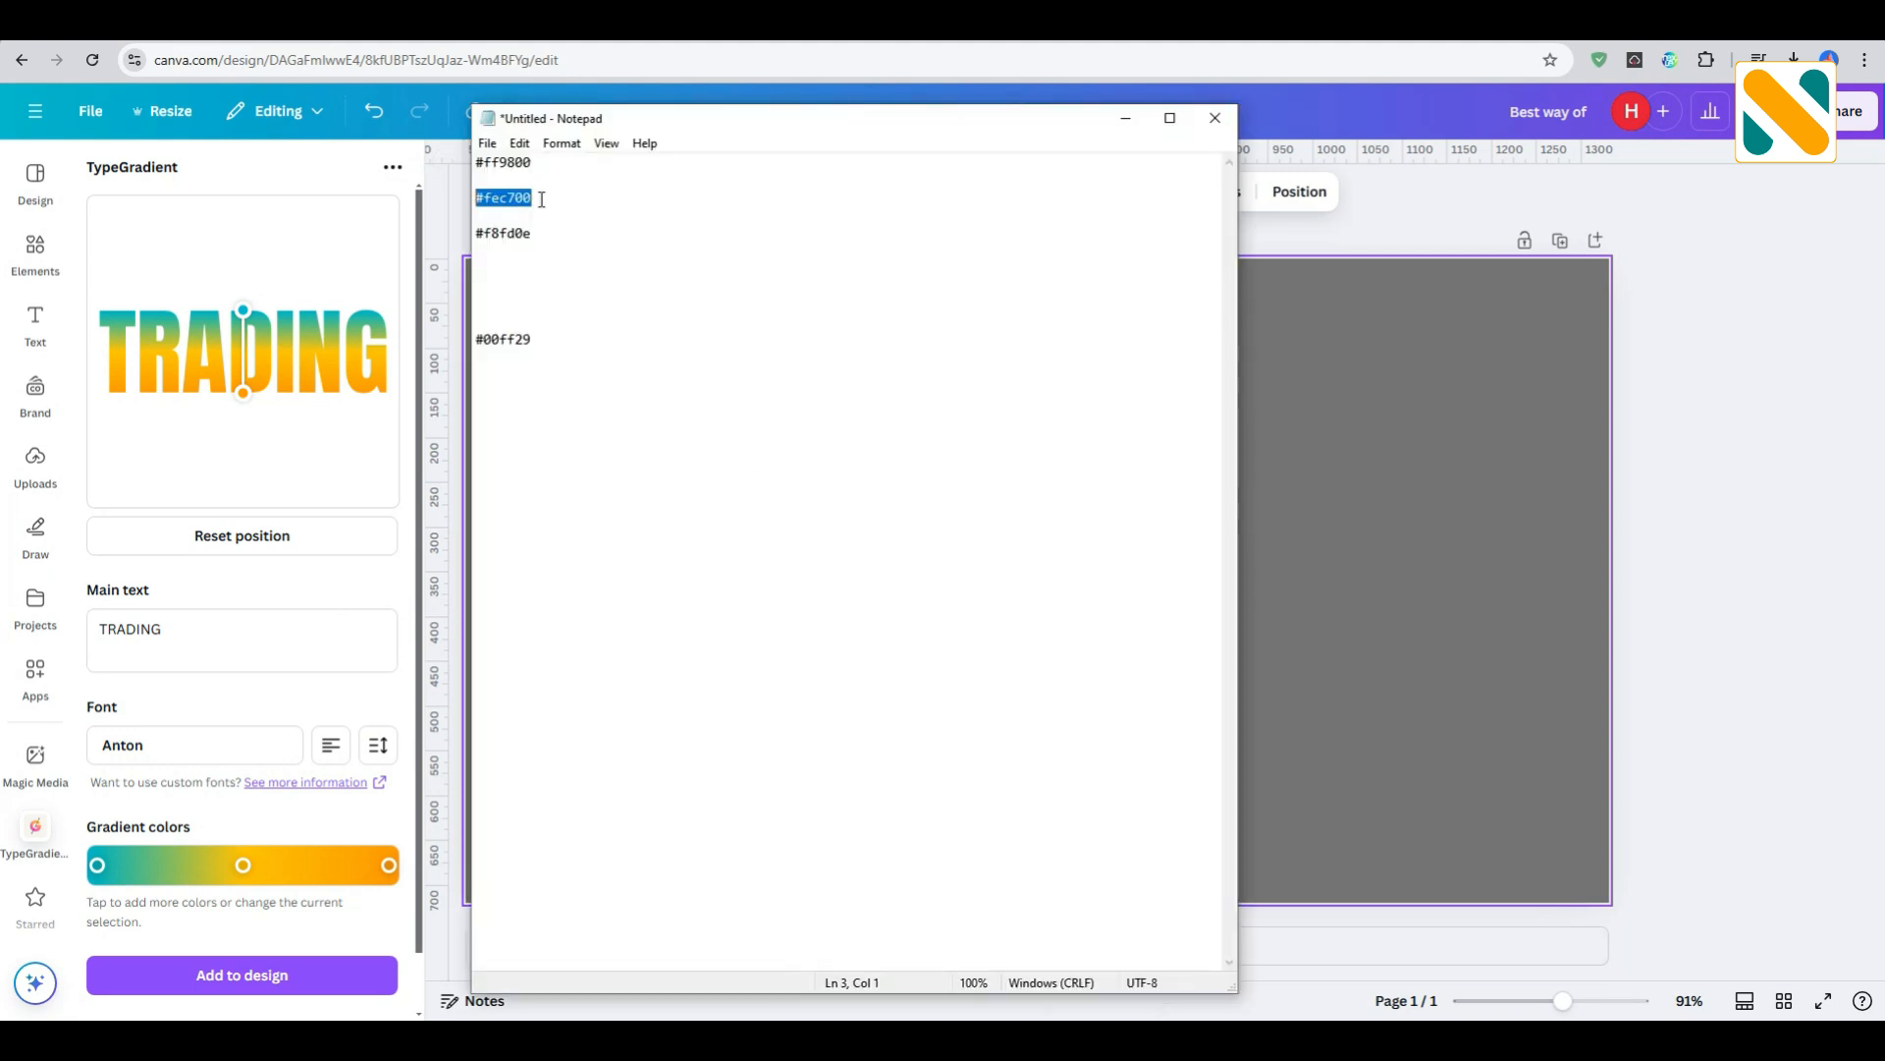
drag(536, 234, 476, 233)
key(ctrl+c)
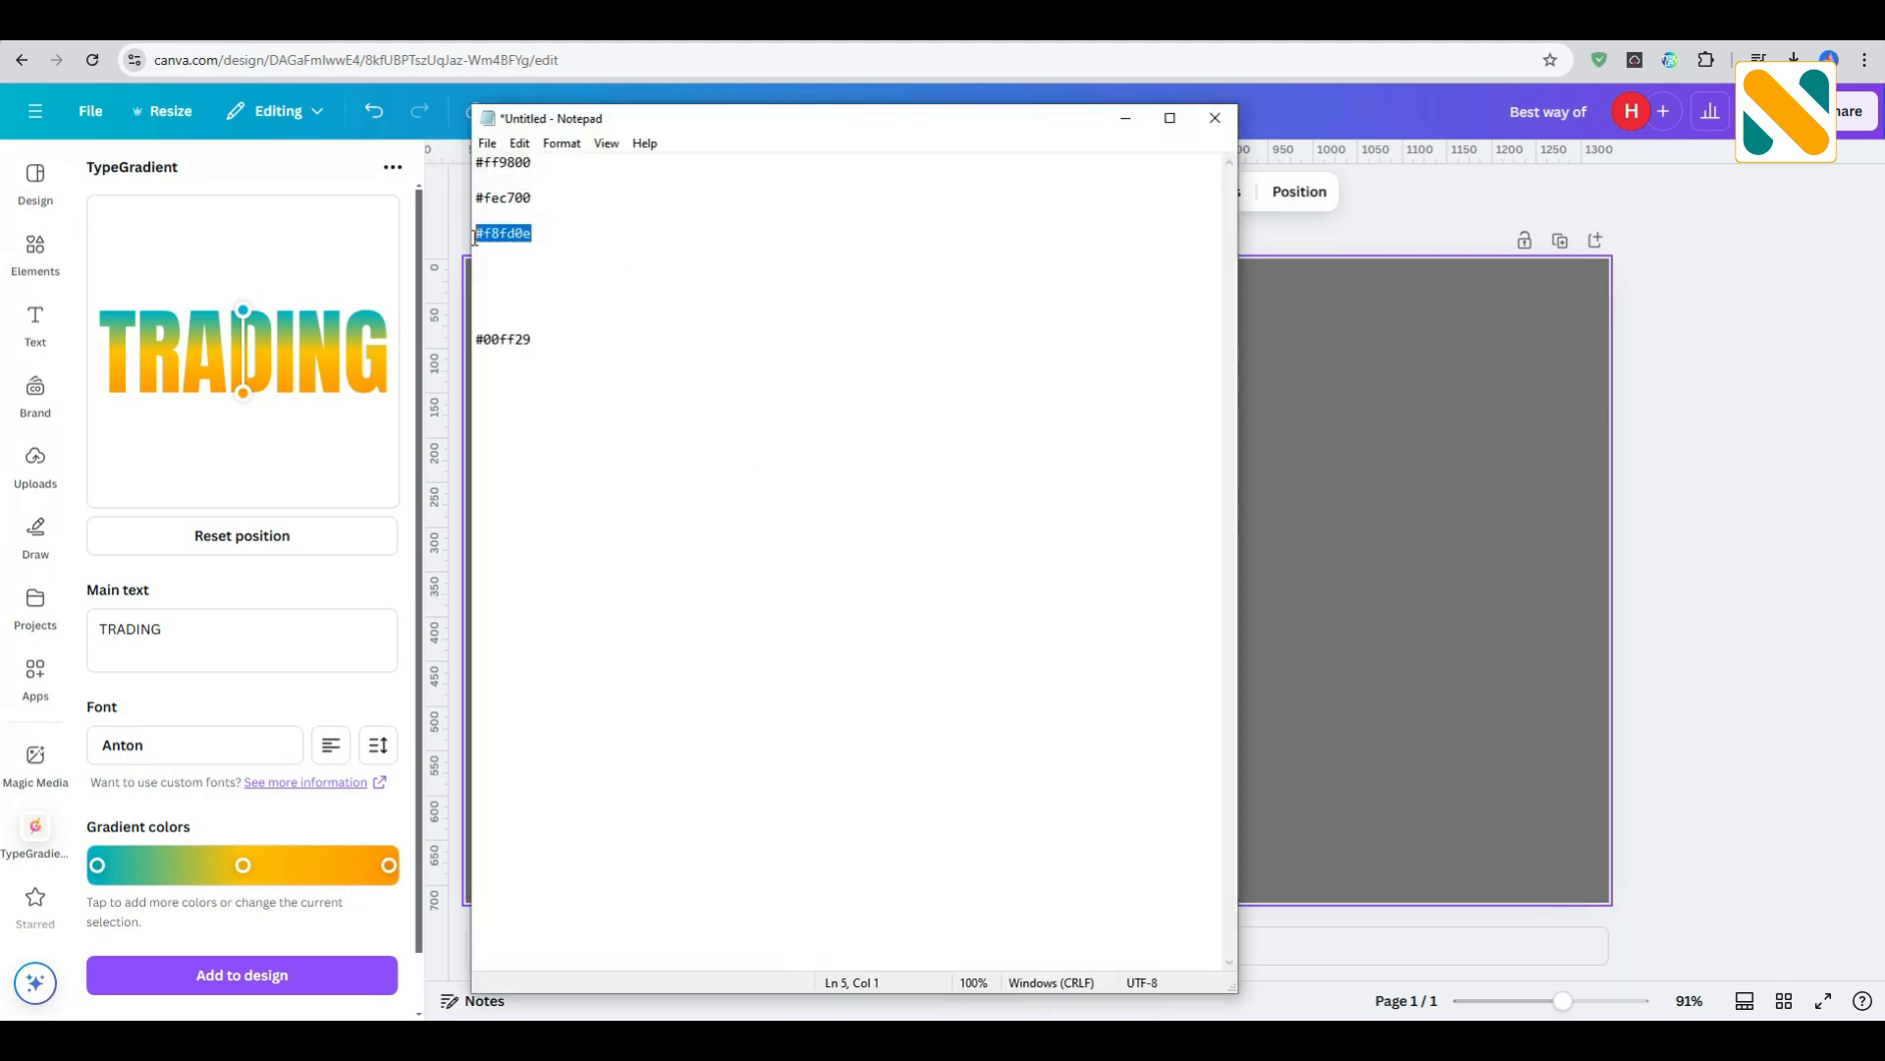
click(100, 871)
click(206, 753)
key(ctrl+a)
key(ctrl+v)
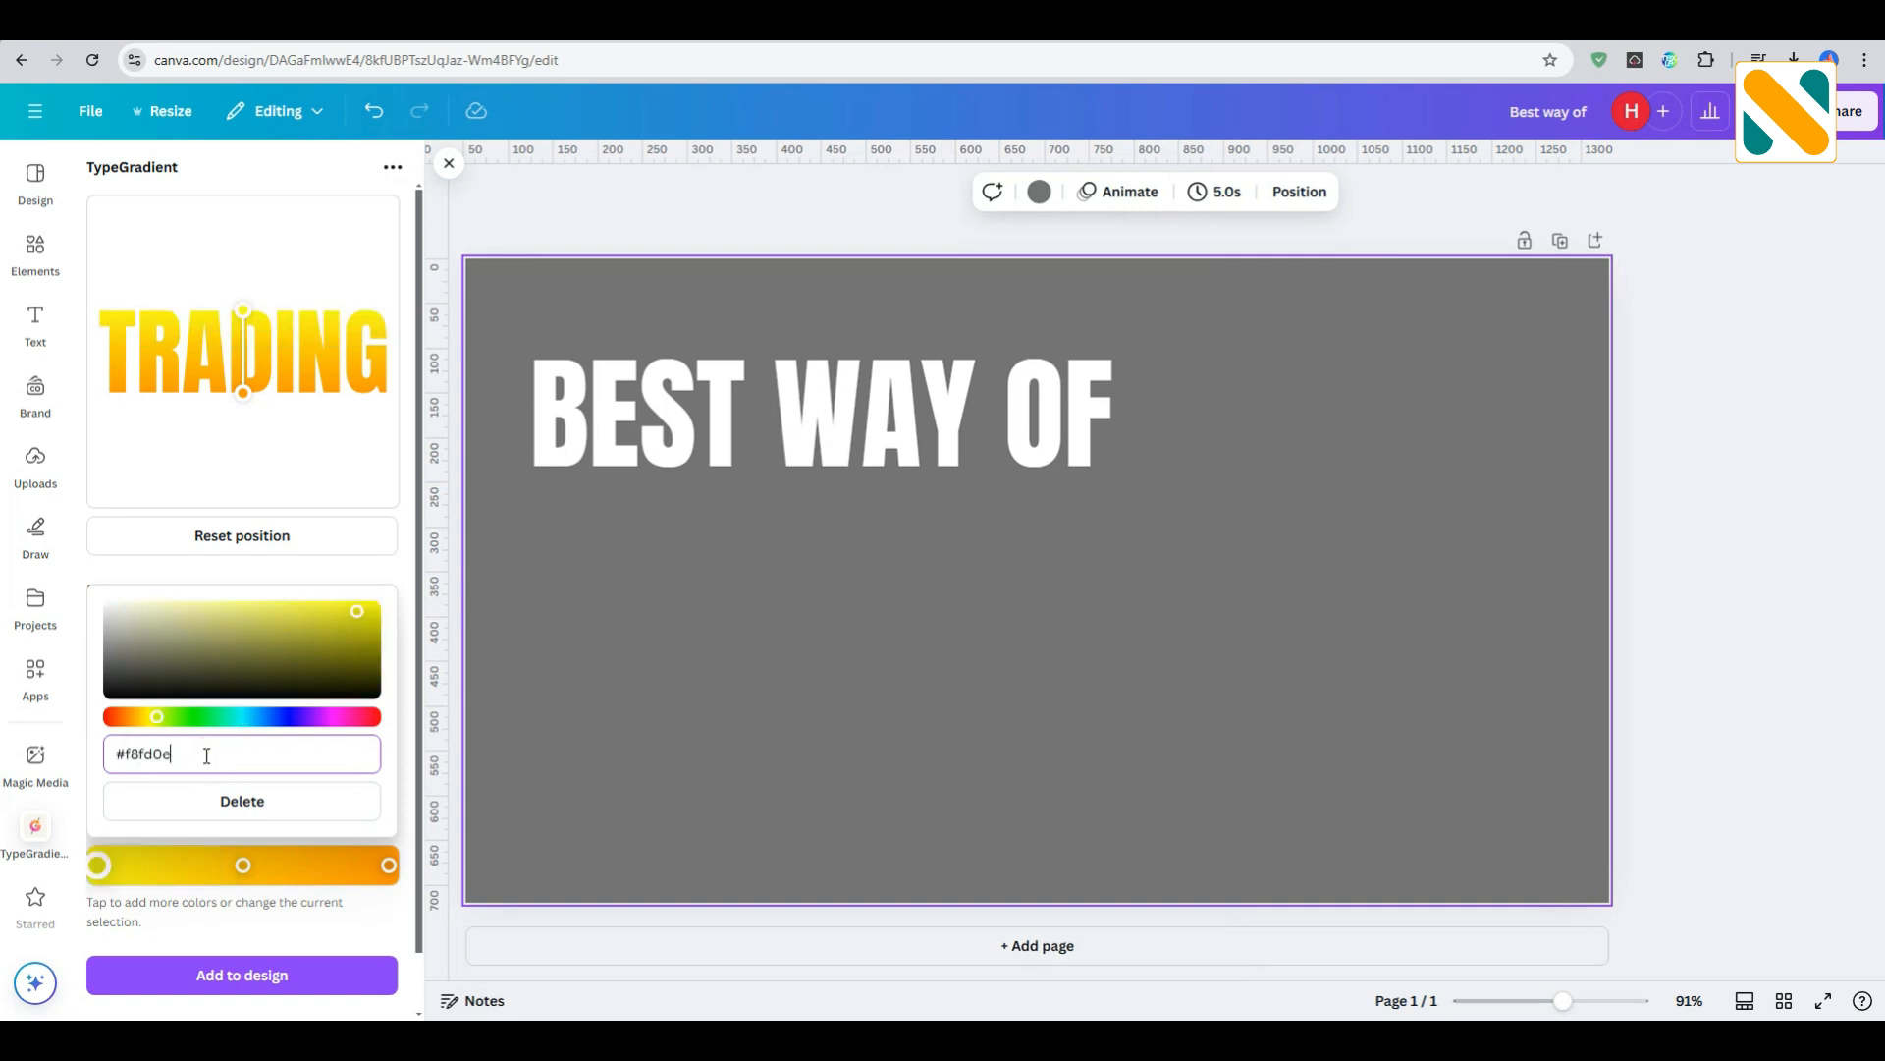
- Add the gradient "TRADING" text to the design, place it just below "BEST WAY OF" and enlarge it to match that line's width
click(282, 972)
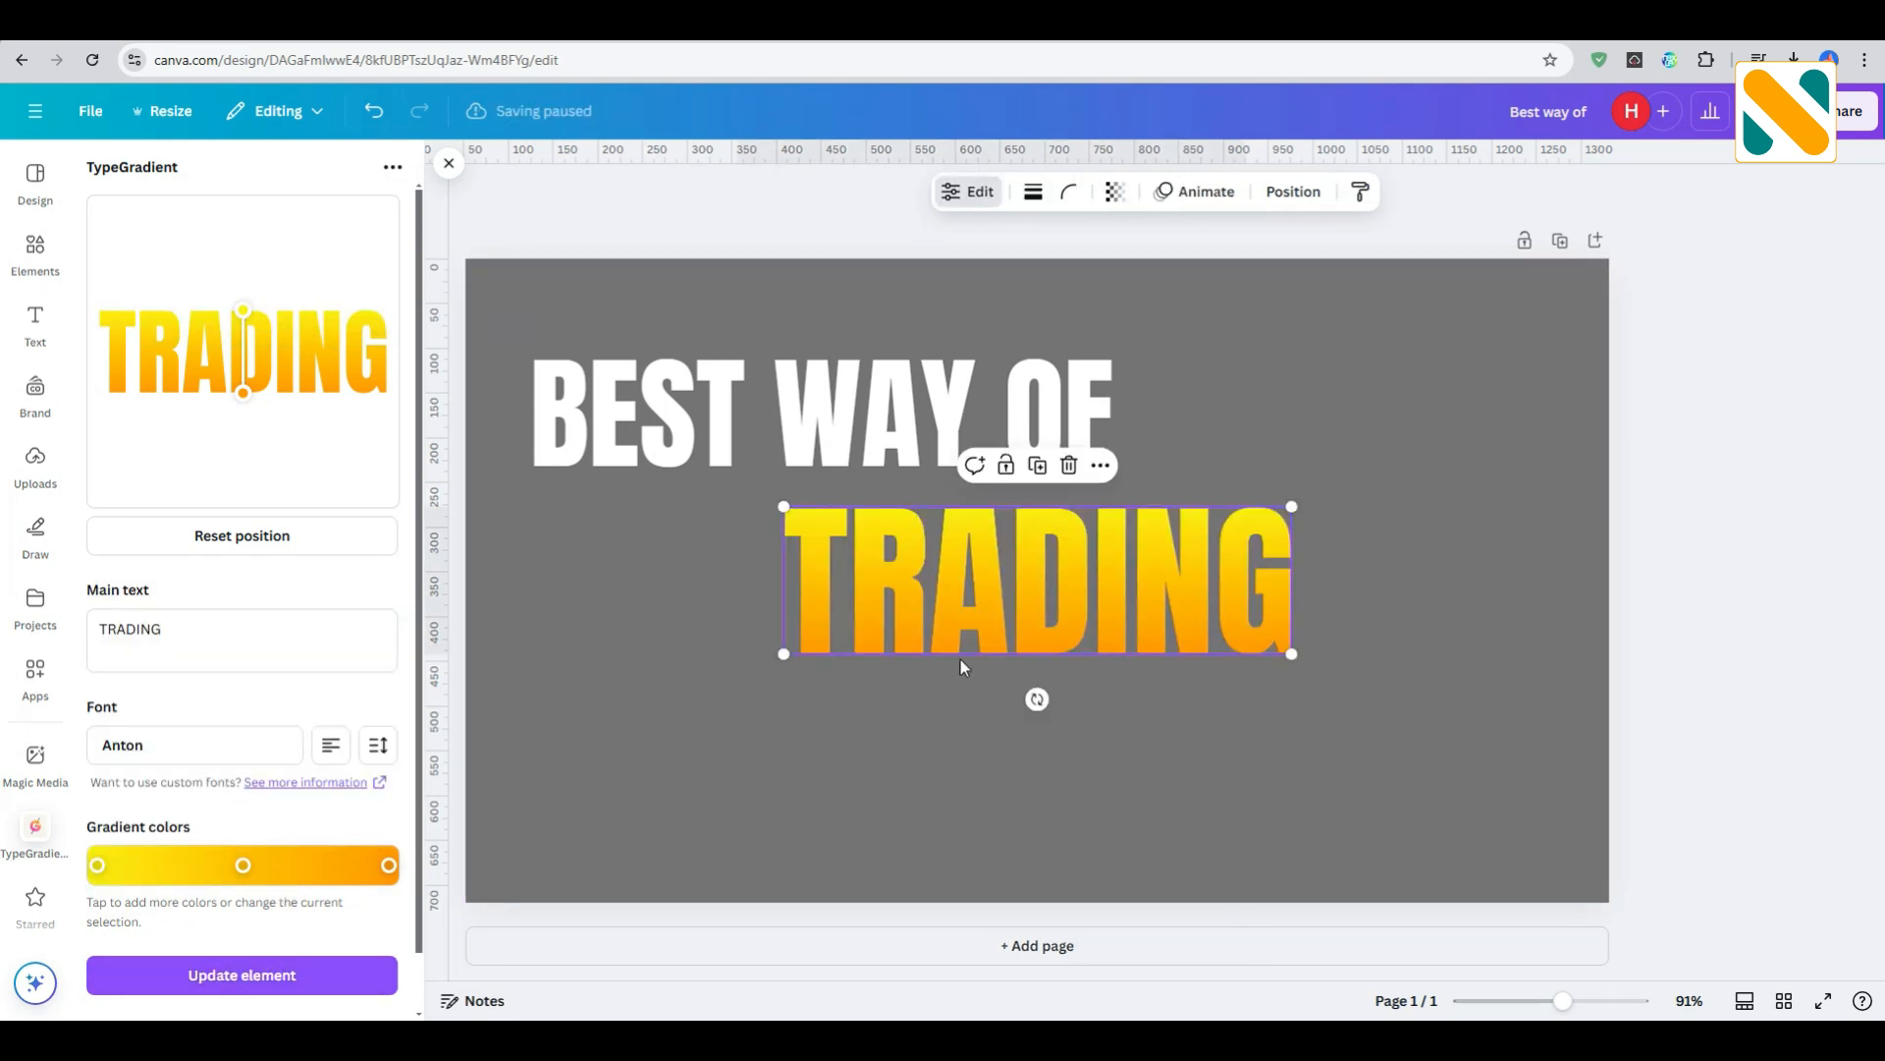
drag(1015, 554, 763, 532)
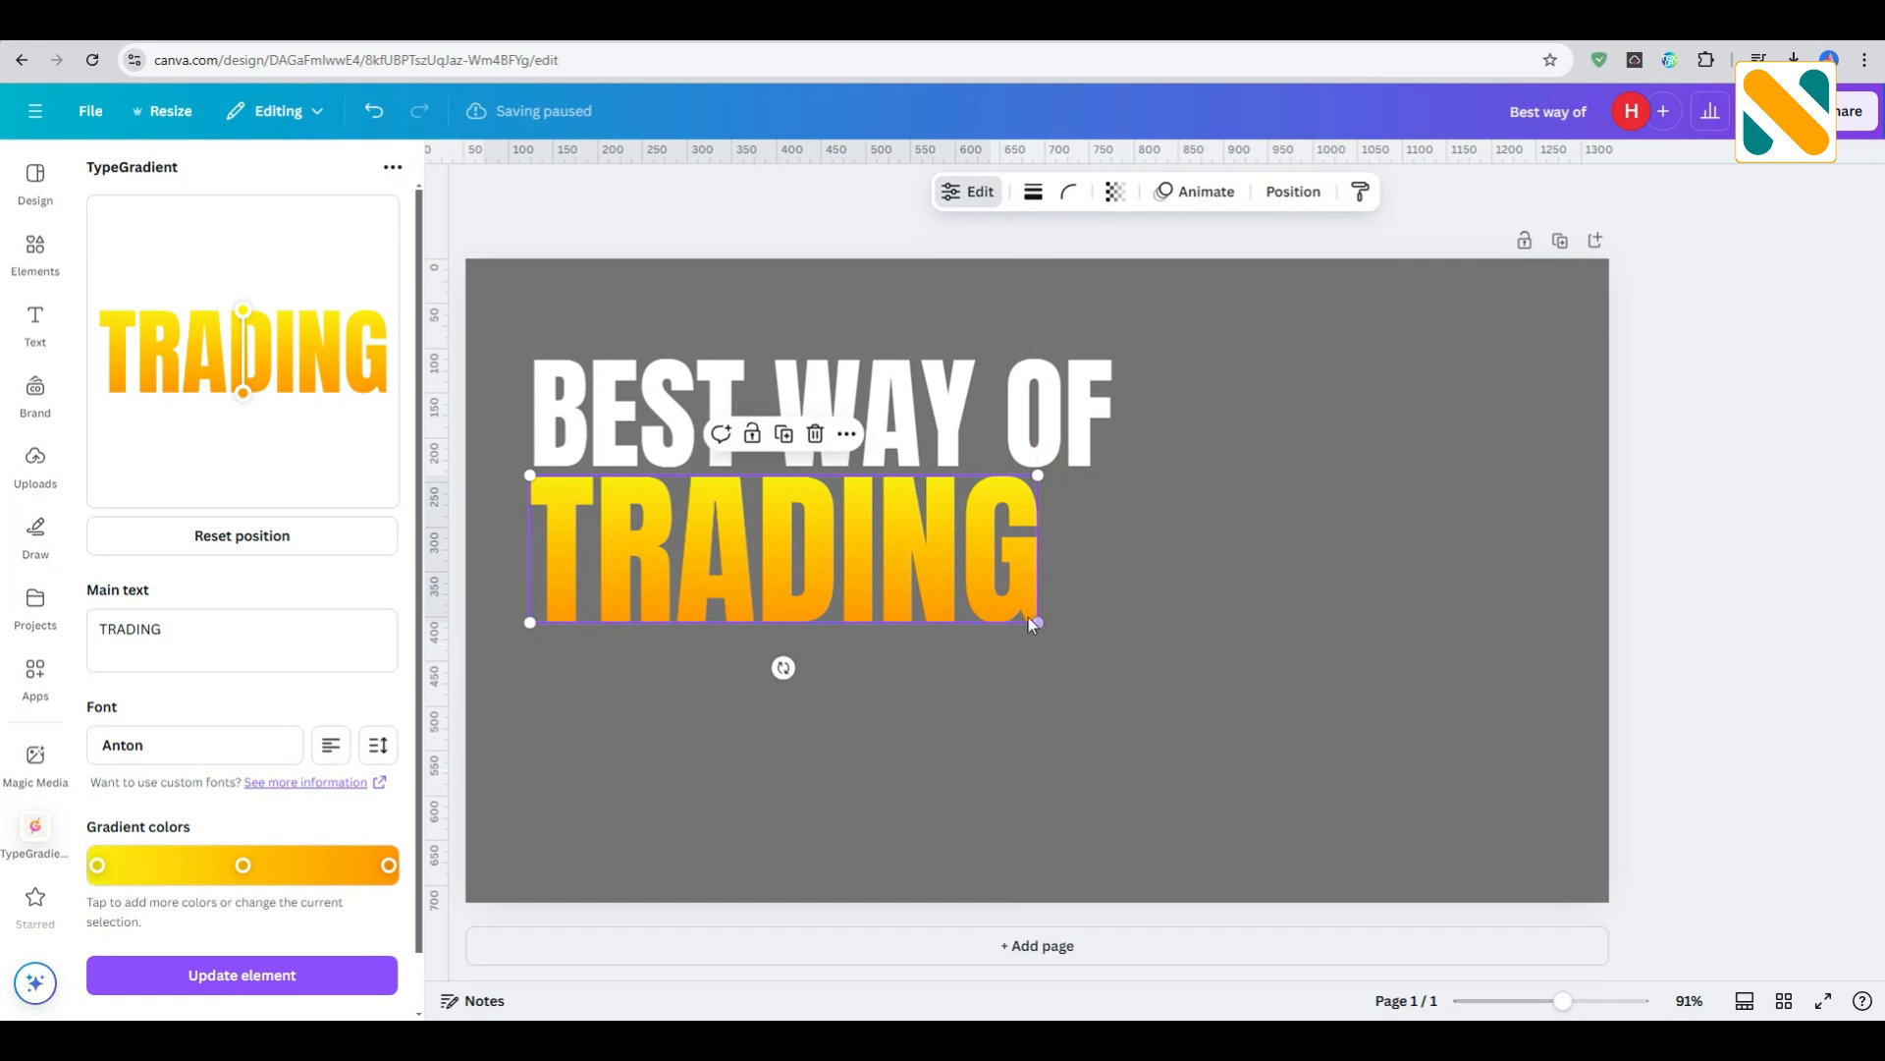
drag(1031, 621, 1116, 664)
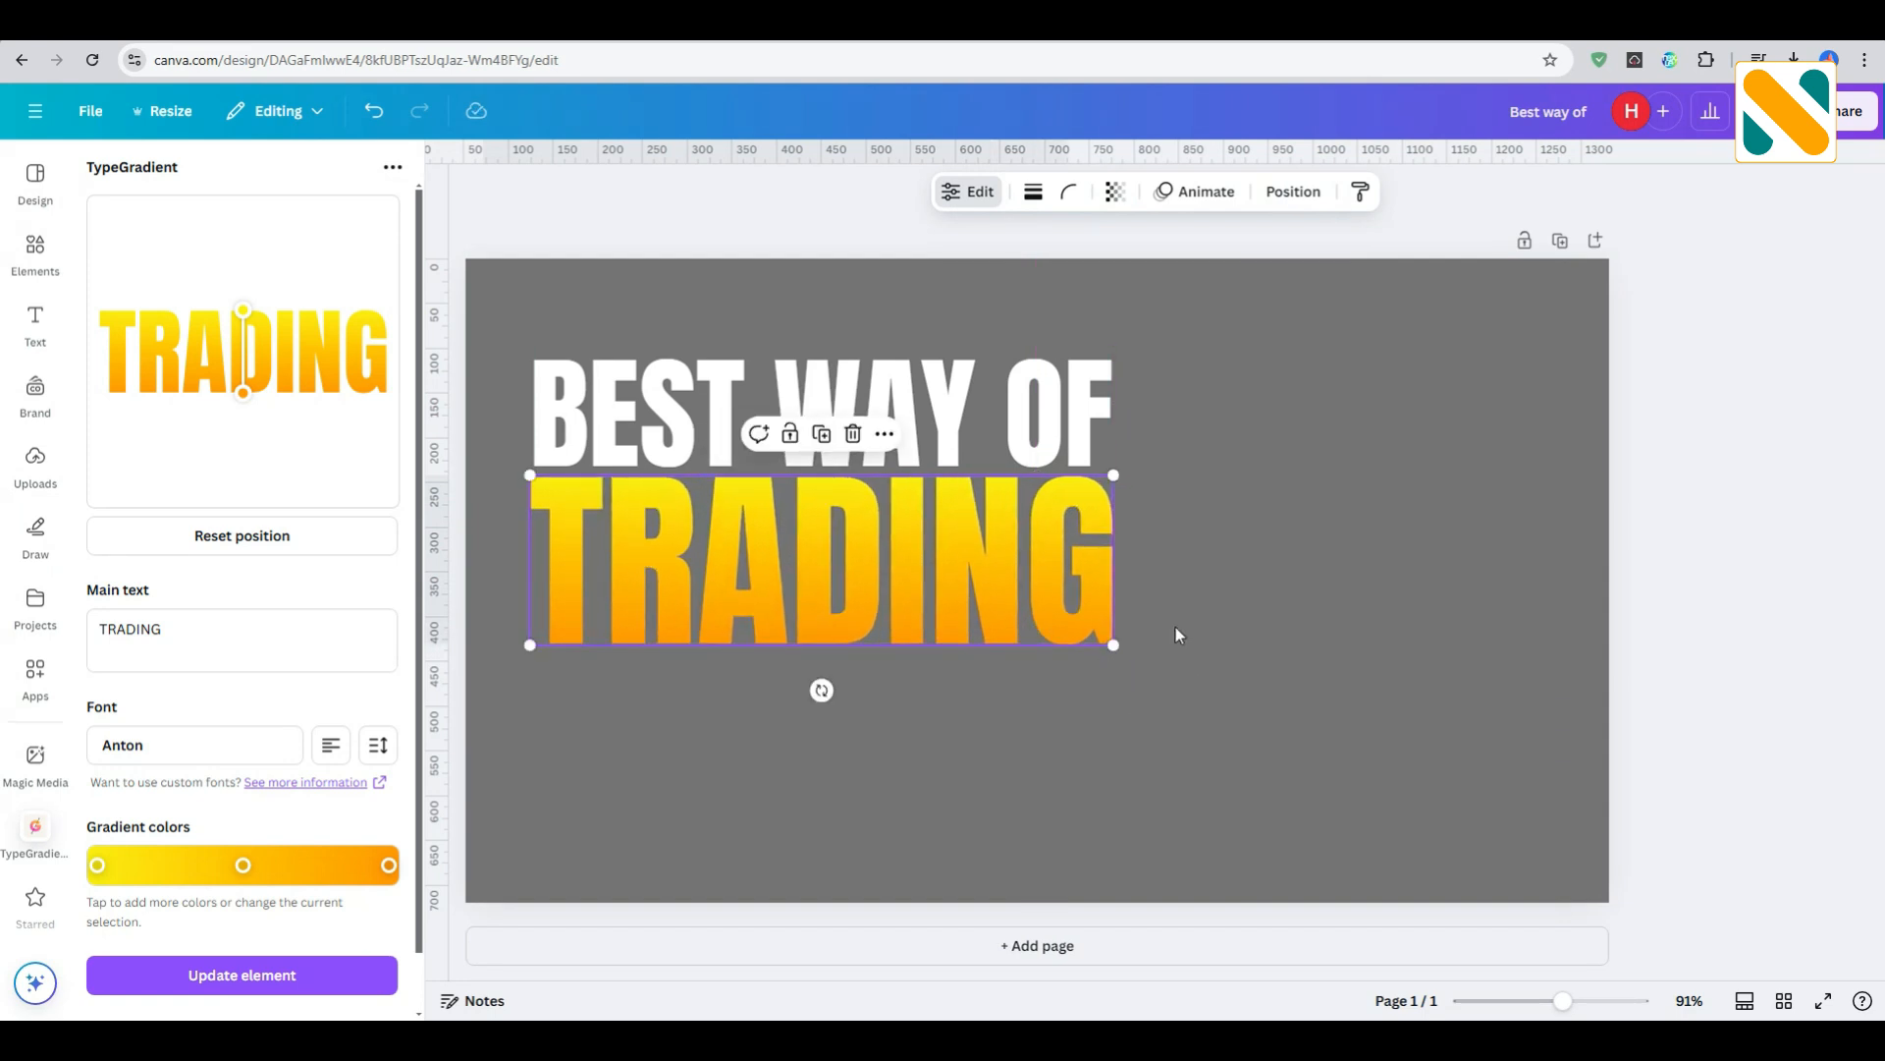
key(Up)
key(Up)
key(Up)
click(1216, 586)
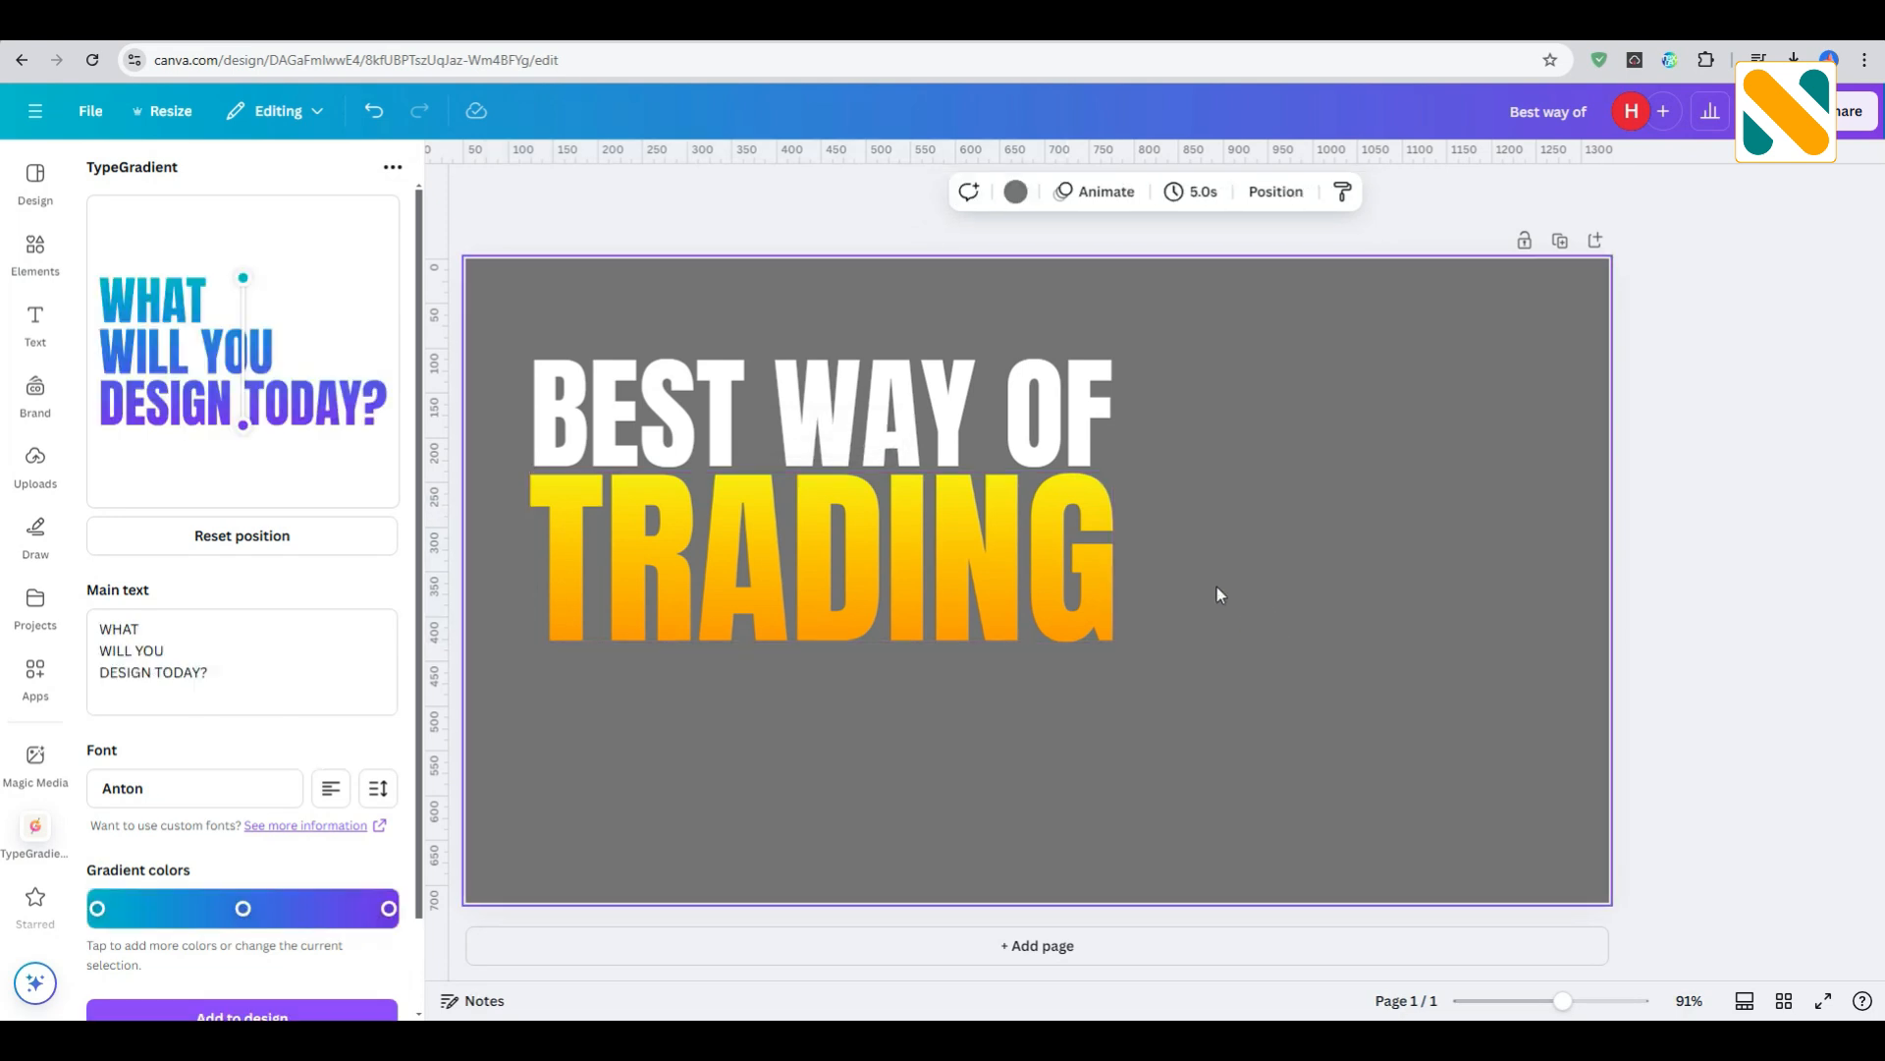
- Select both title lines together and shift them slightly to the right on the canvas
drag(1217, 587, 1060, 480)
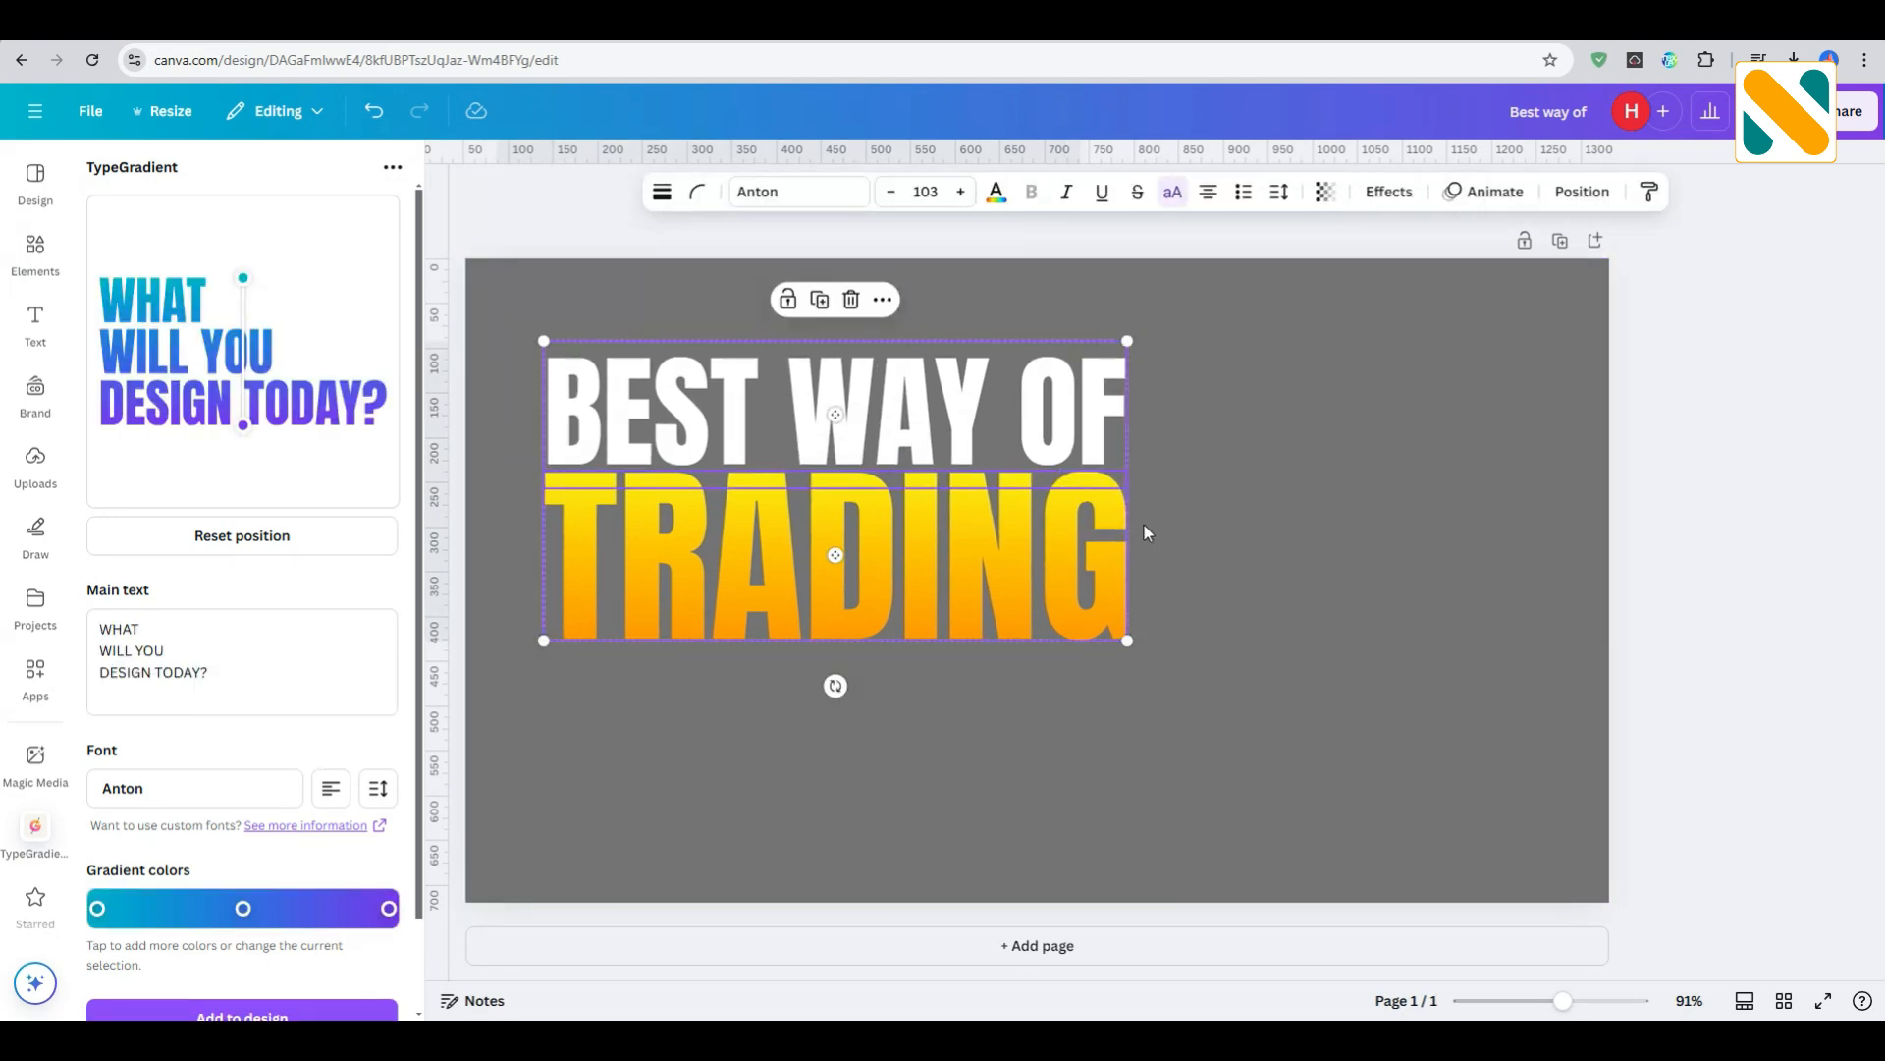
click(1236, 597)
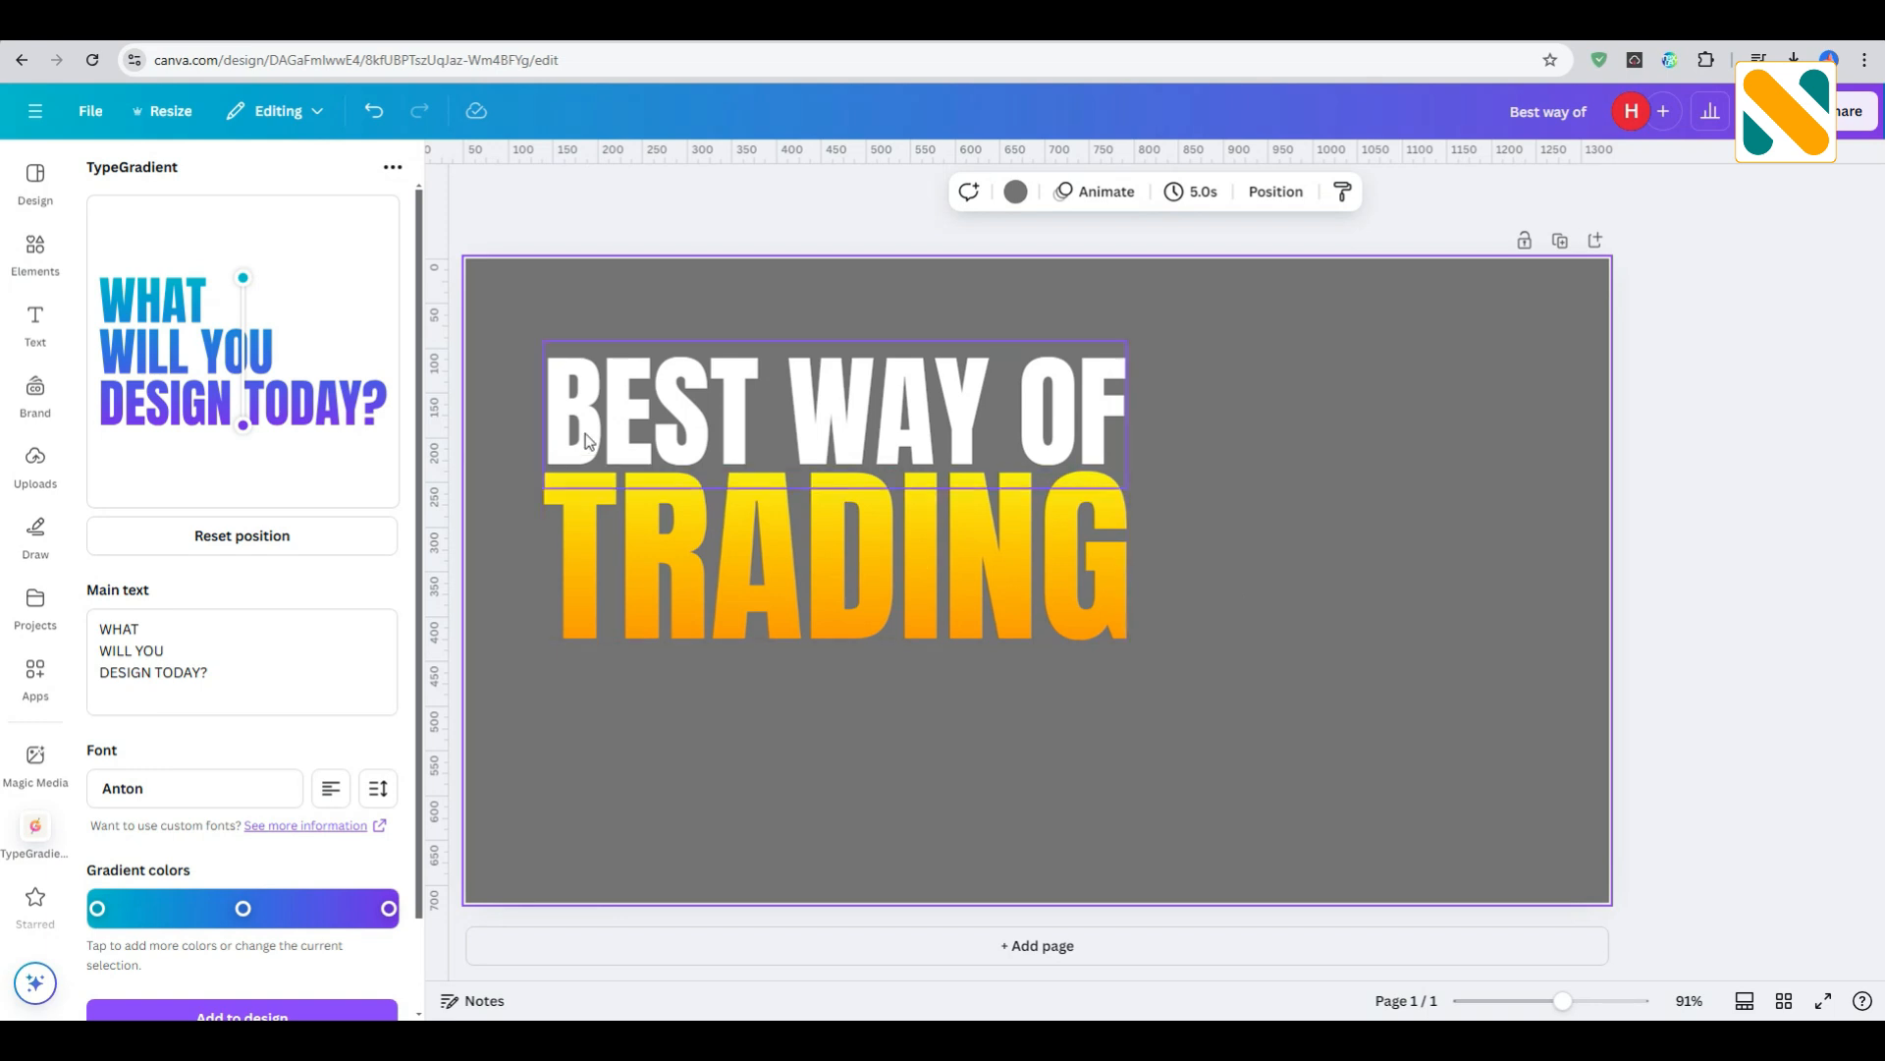
- Duplicate the "BEST WAY OF" text, place the copy below "TRADING" and change its wording to "CRYPTO TRADING"
click(791, 398)
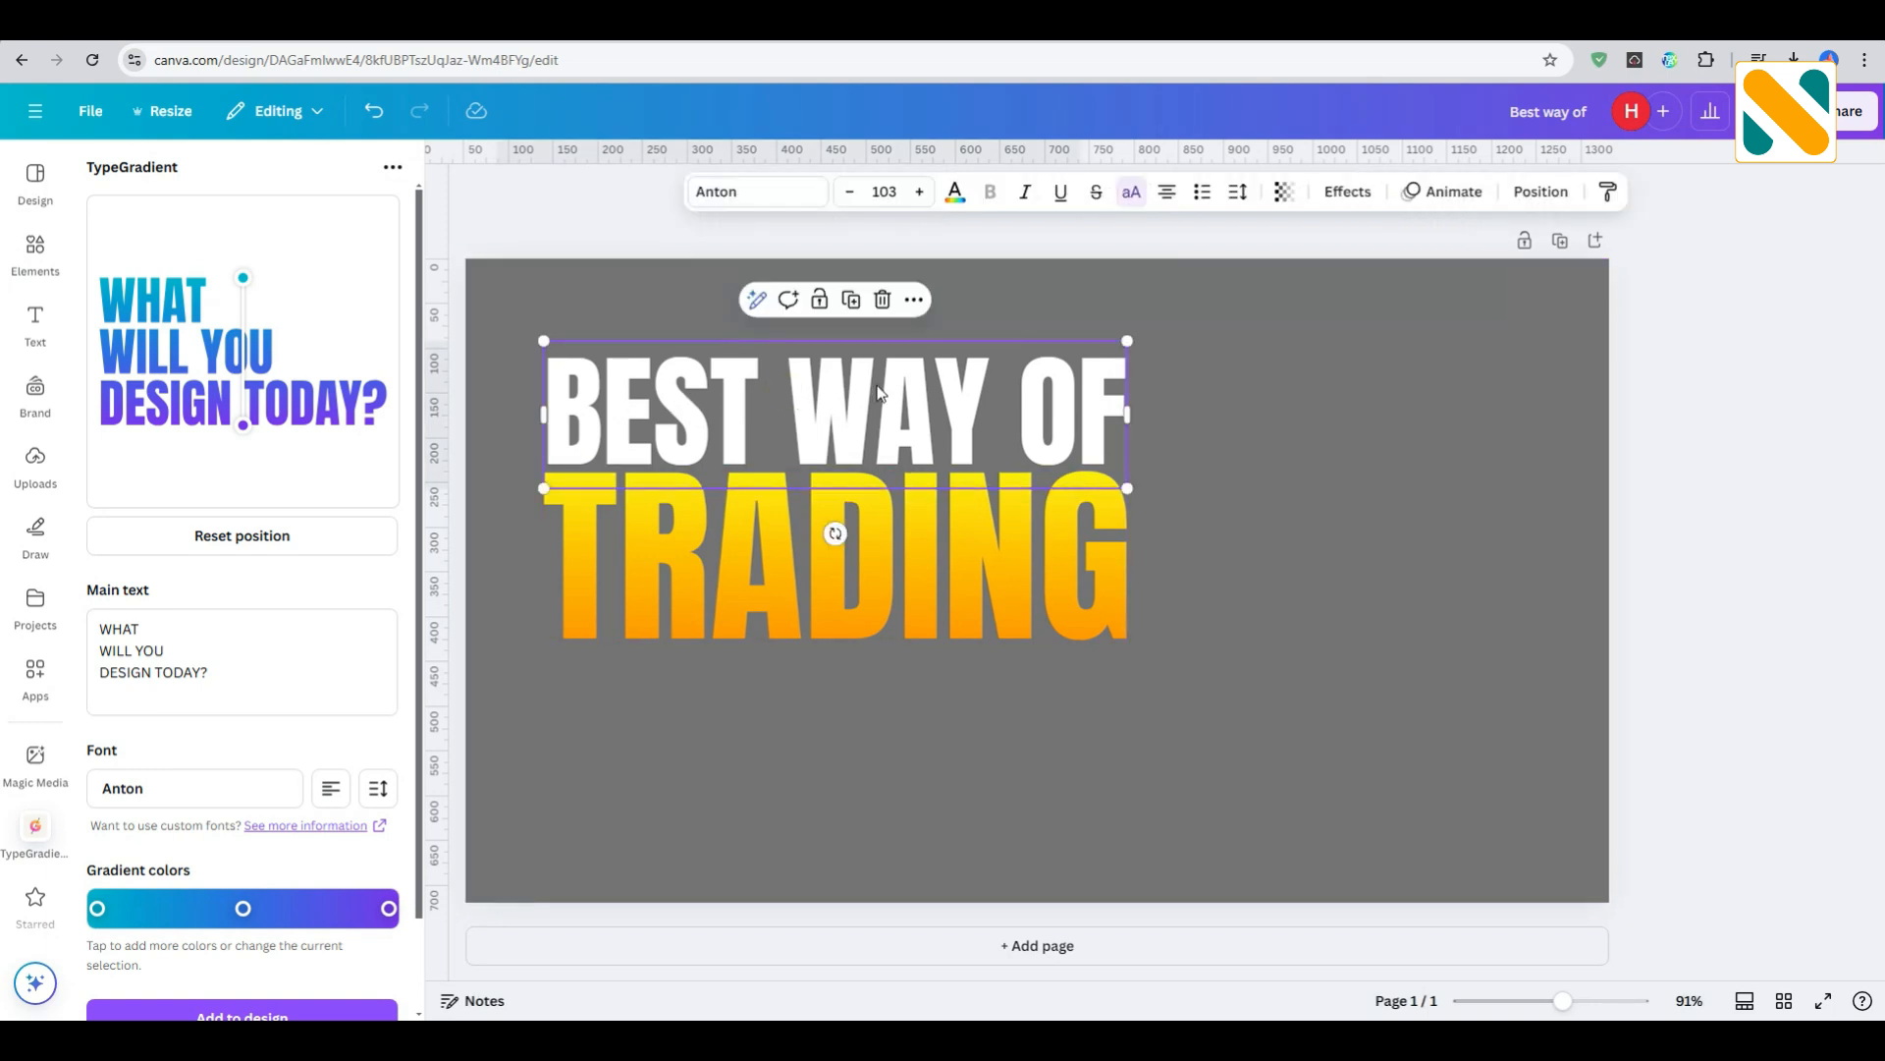
click(852, 300)
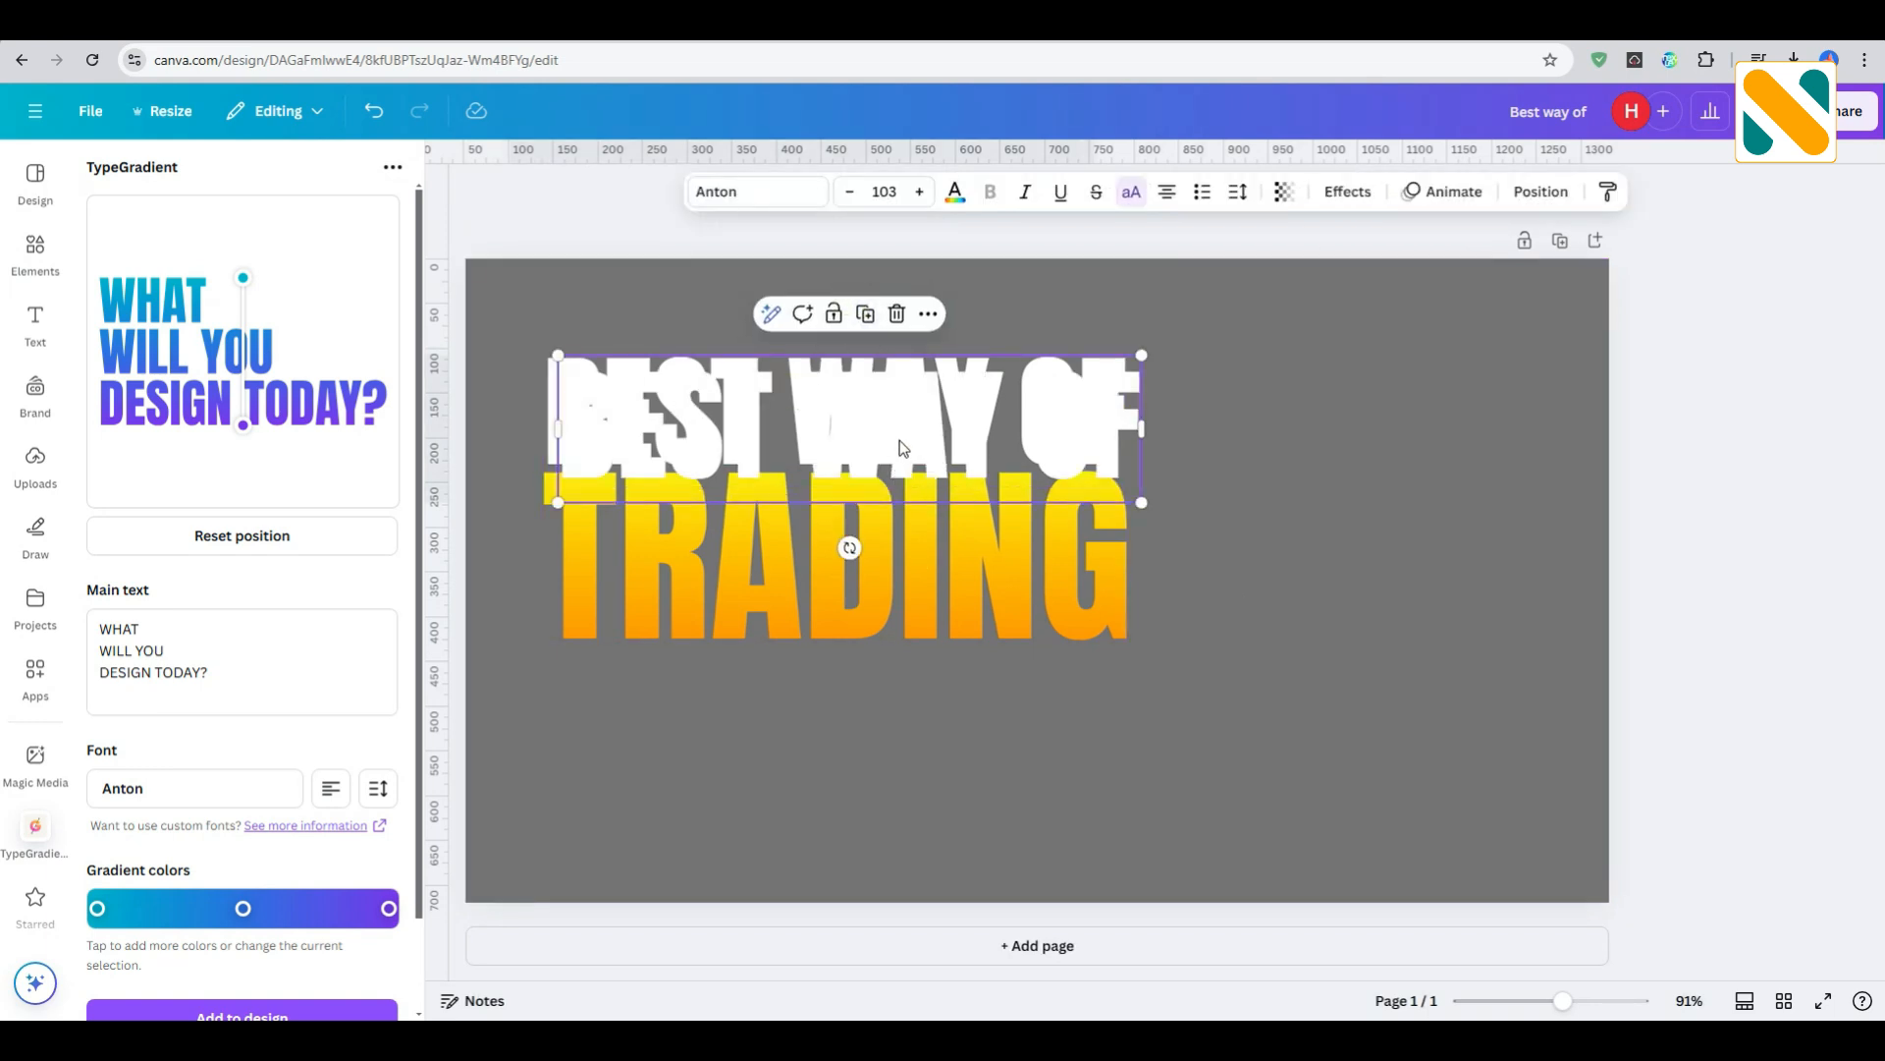
drag(899, 449, 1051, 780)
double_click(1051, 776)
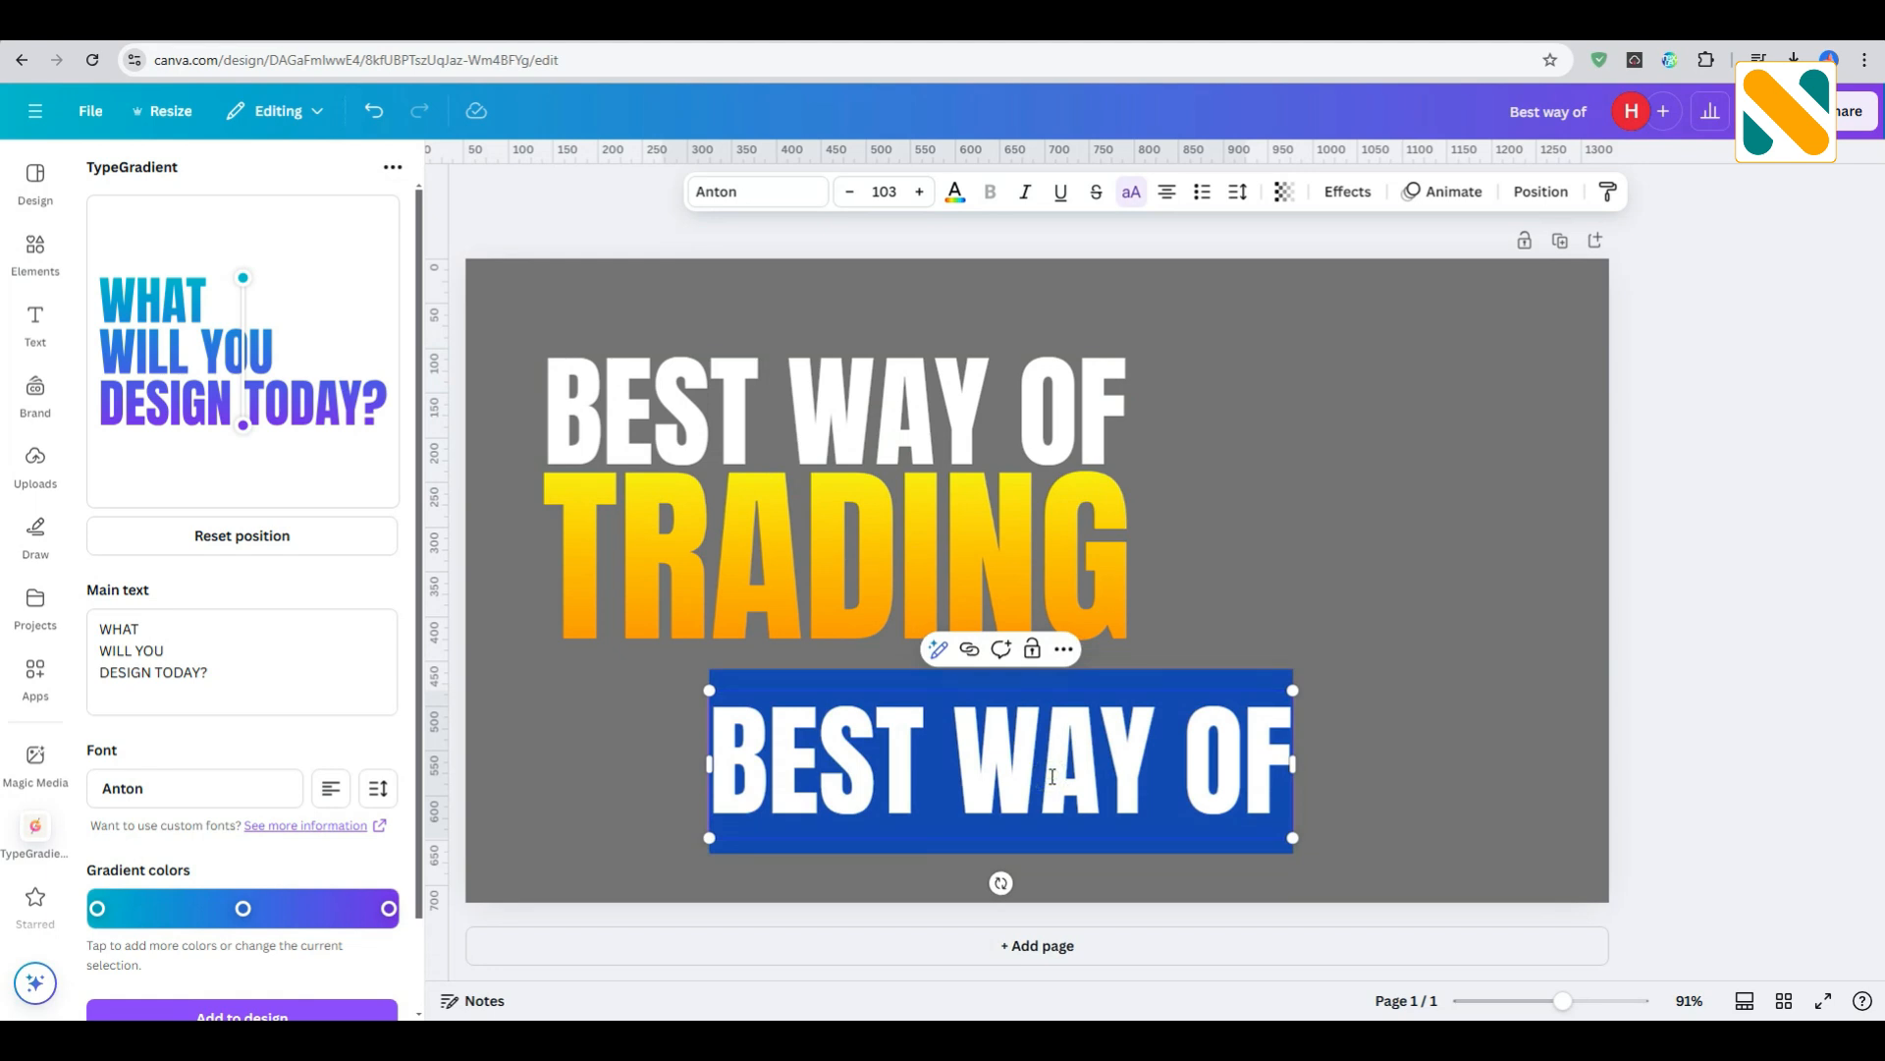
text(CRY)
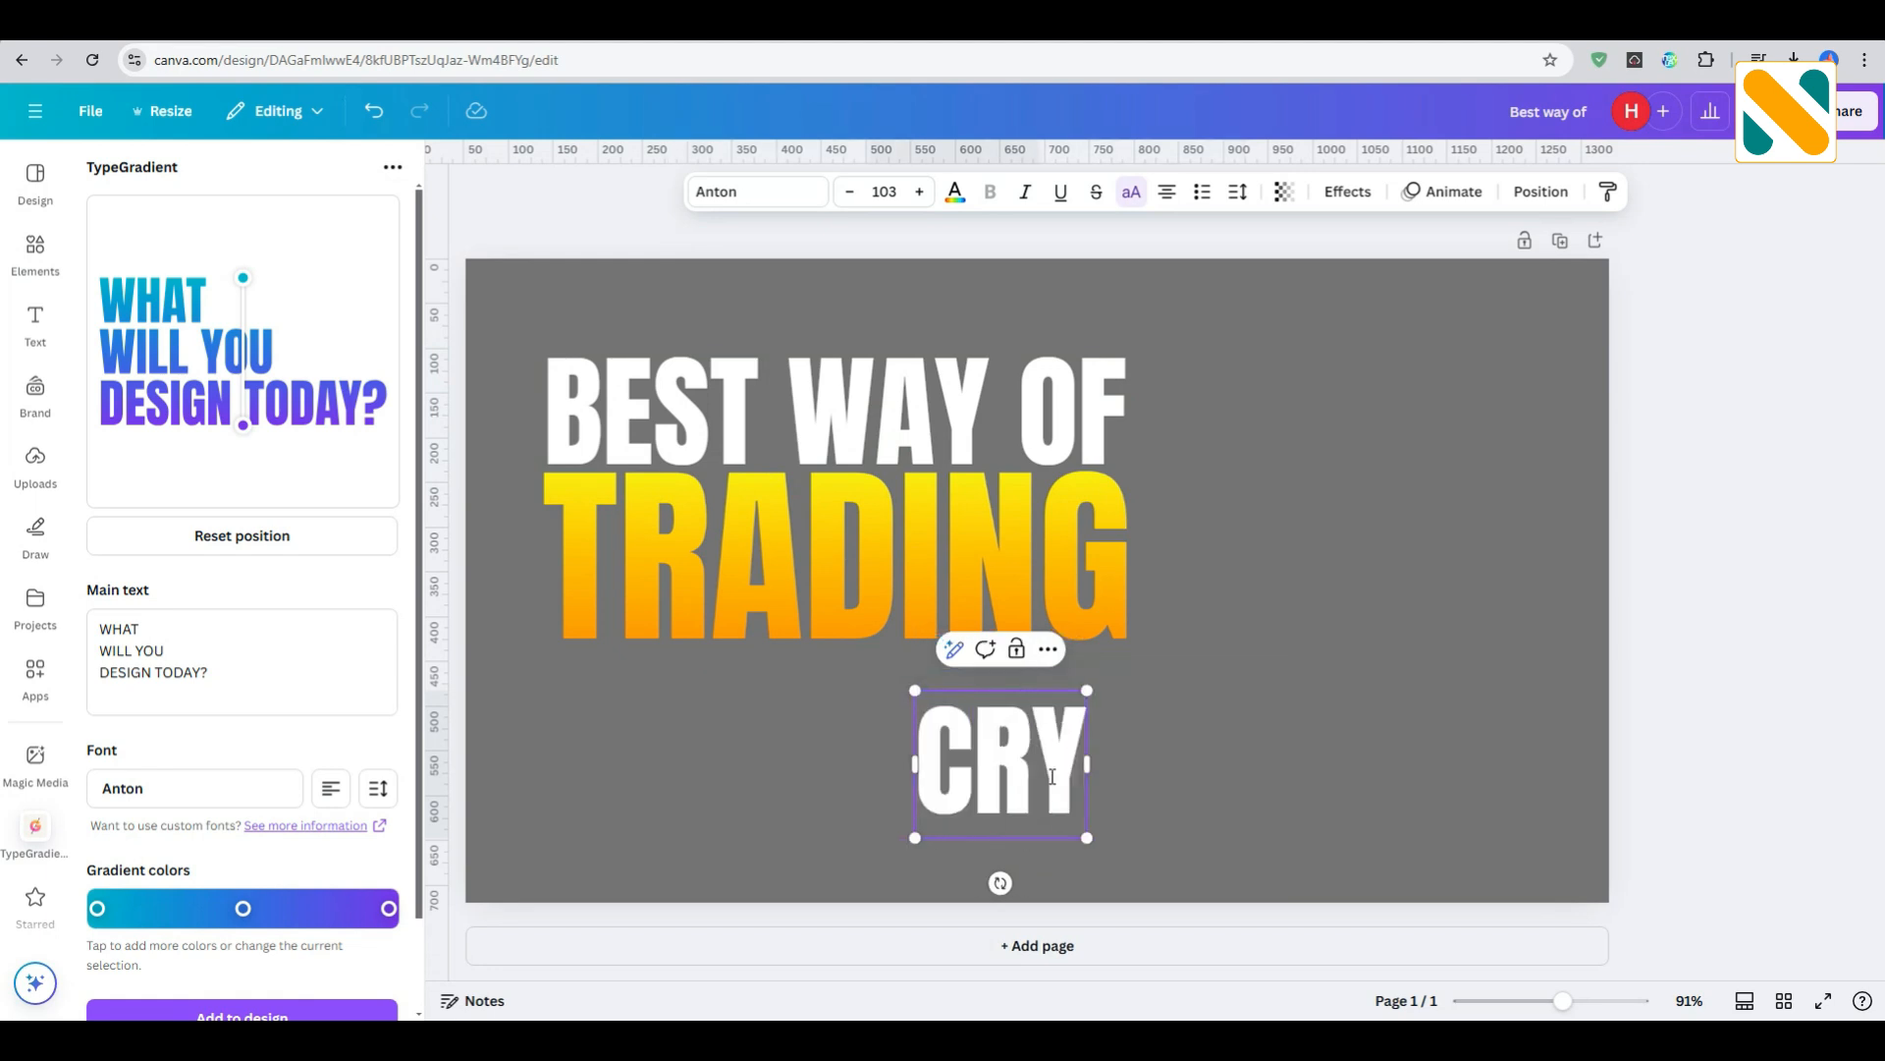
text(PTO TRADING)
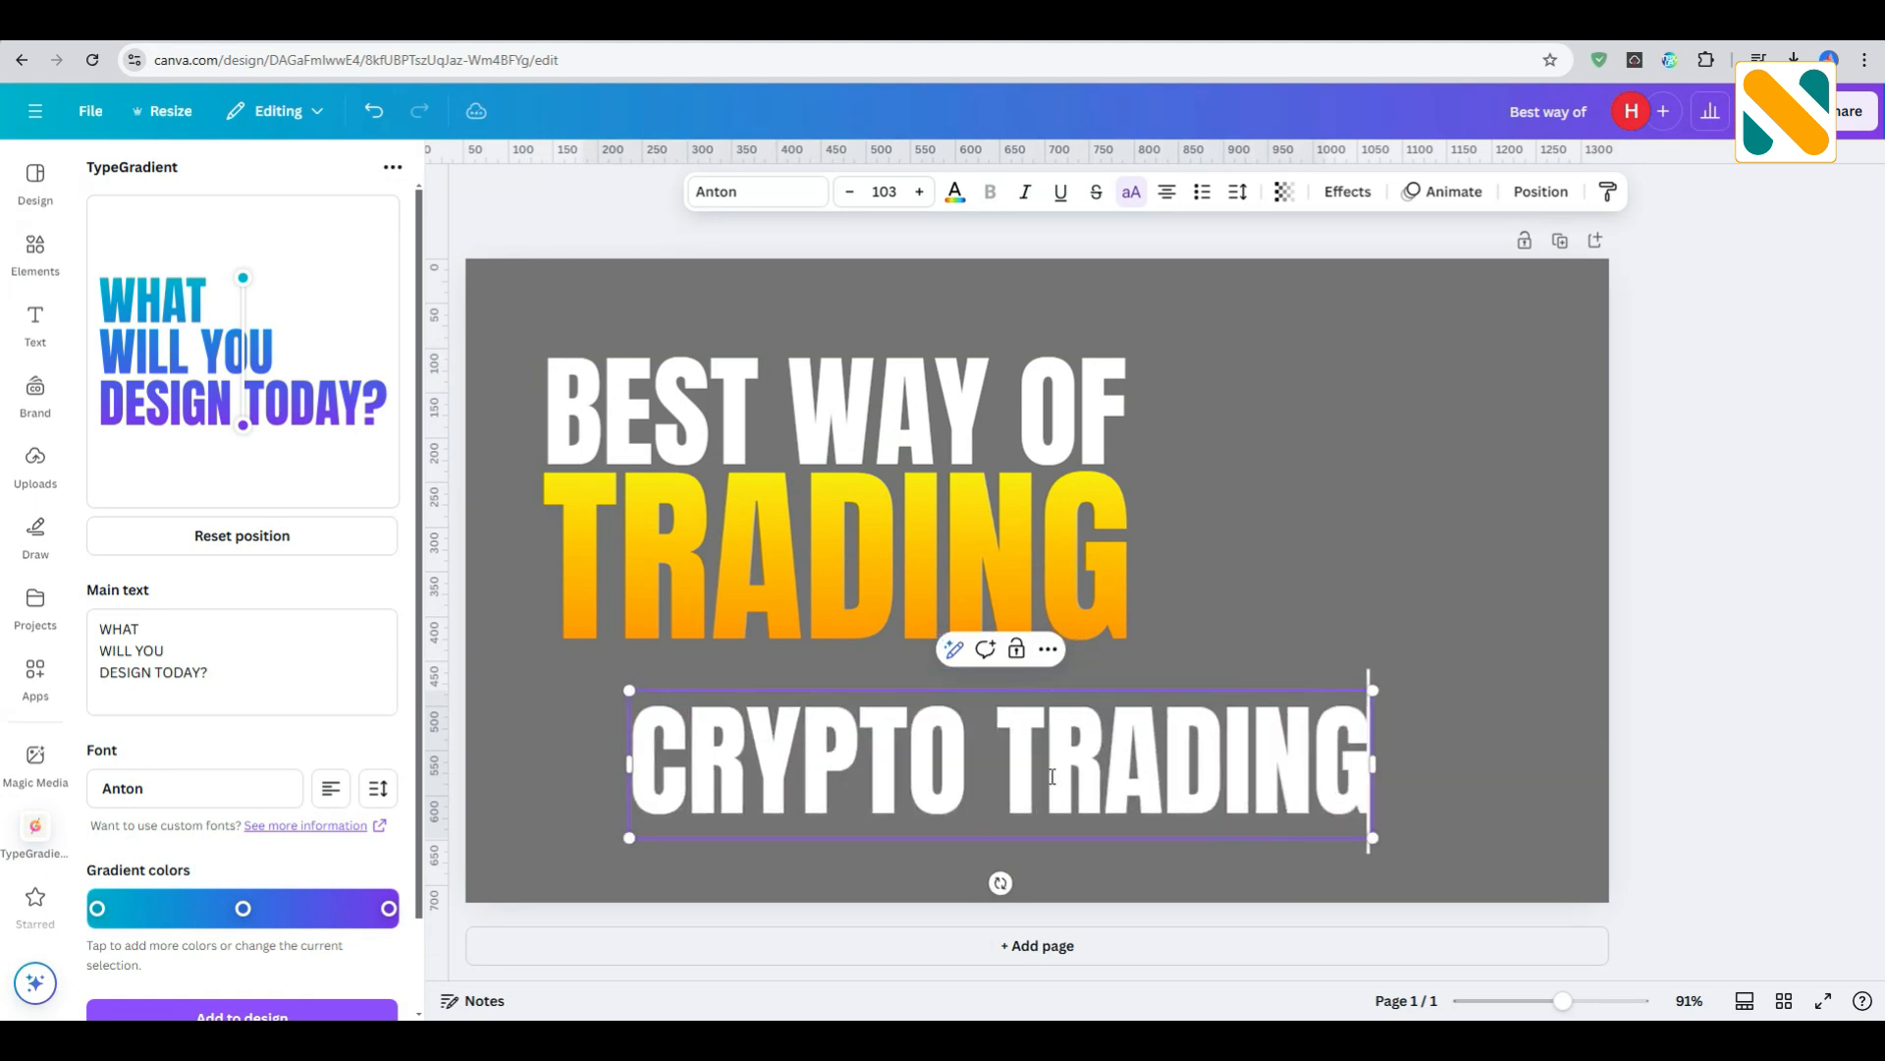
click(1440, 624)
- Shrink "CRYPTO TRADING" to font size 39.9 beneath "TRADING" and set its letter spacing to 438 to span the title's width
click(1196, 743)
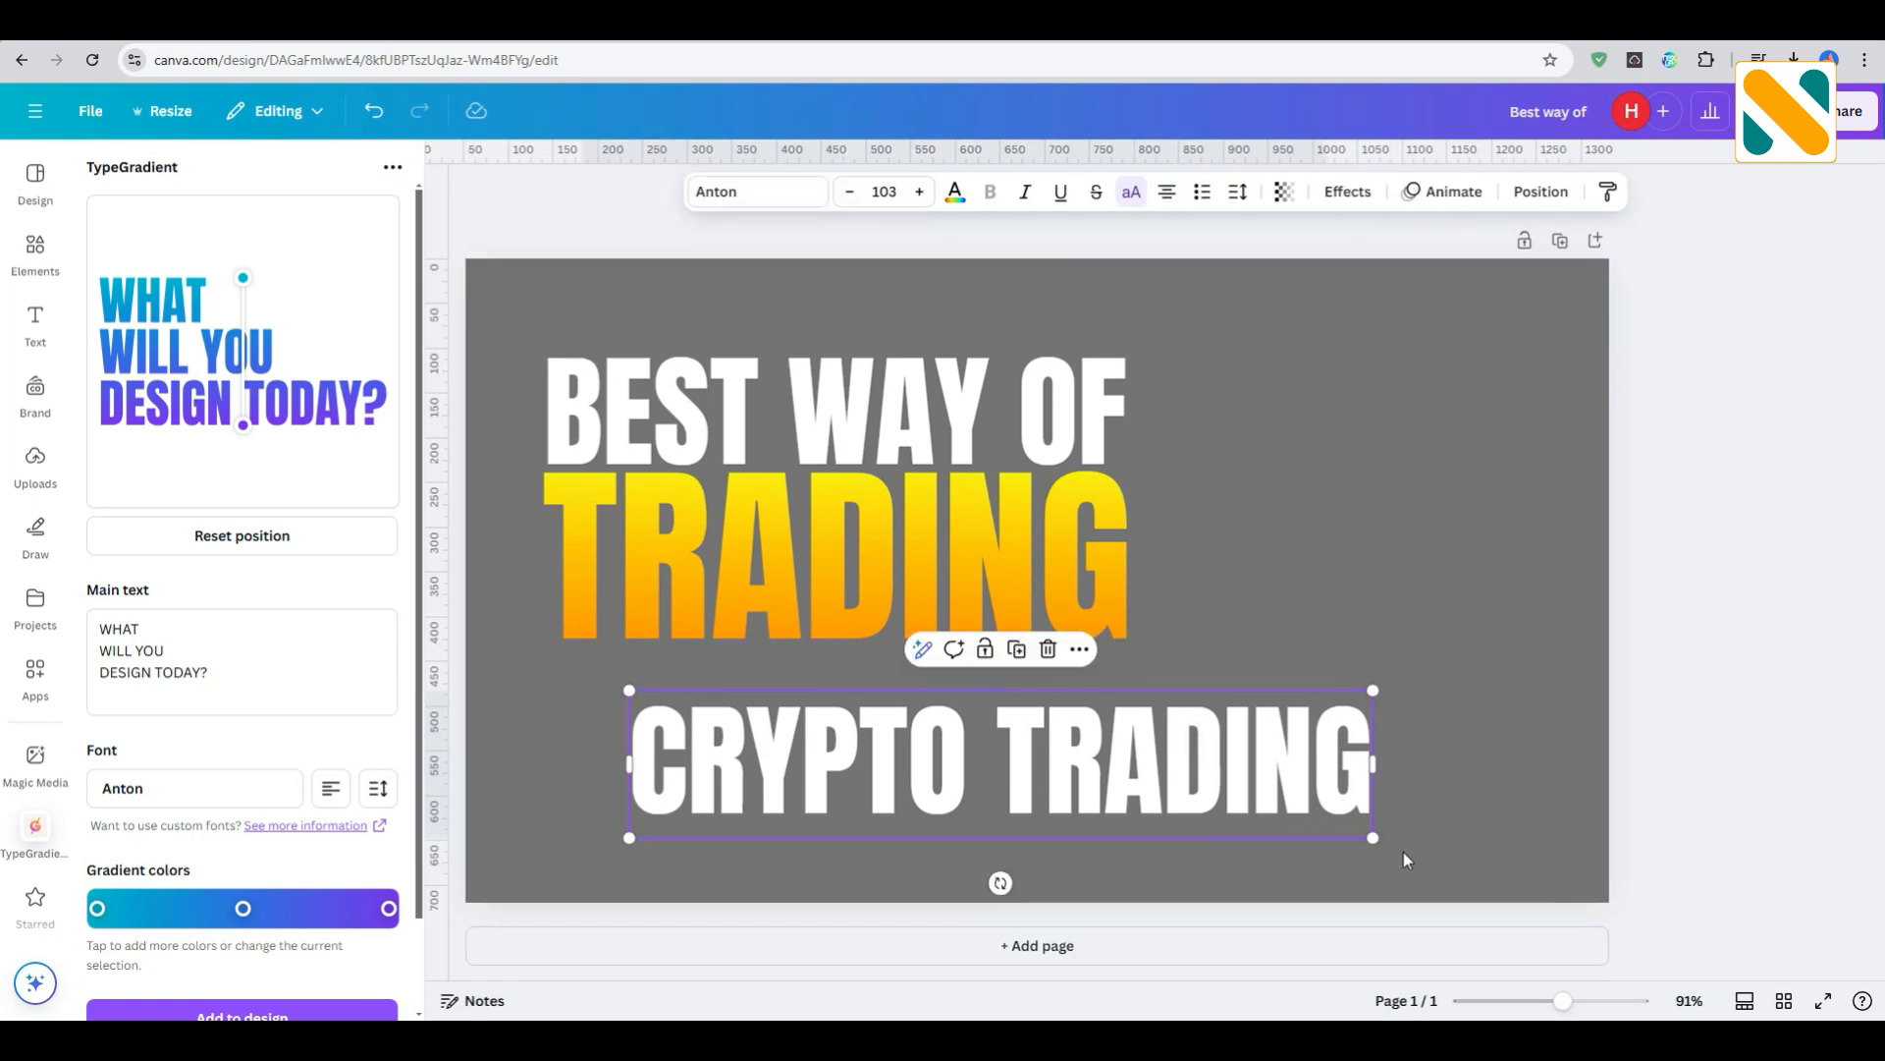
drag(1371, 845, 1143, 686)
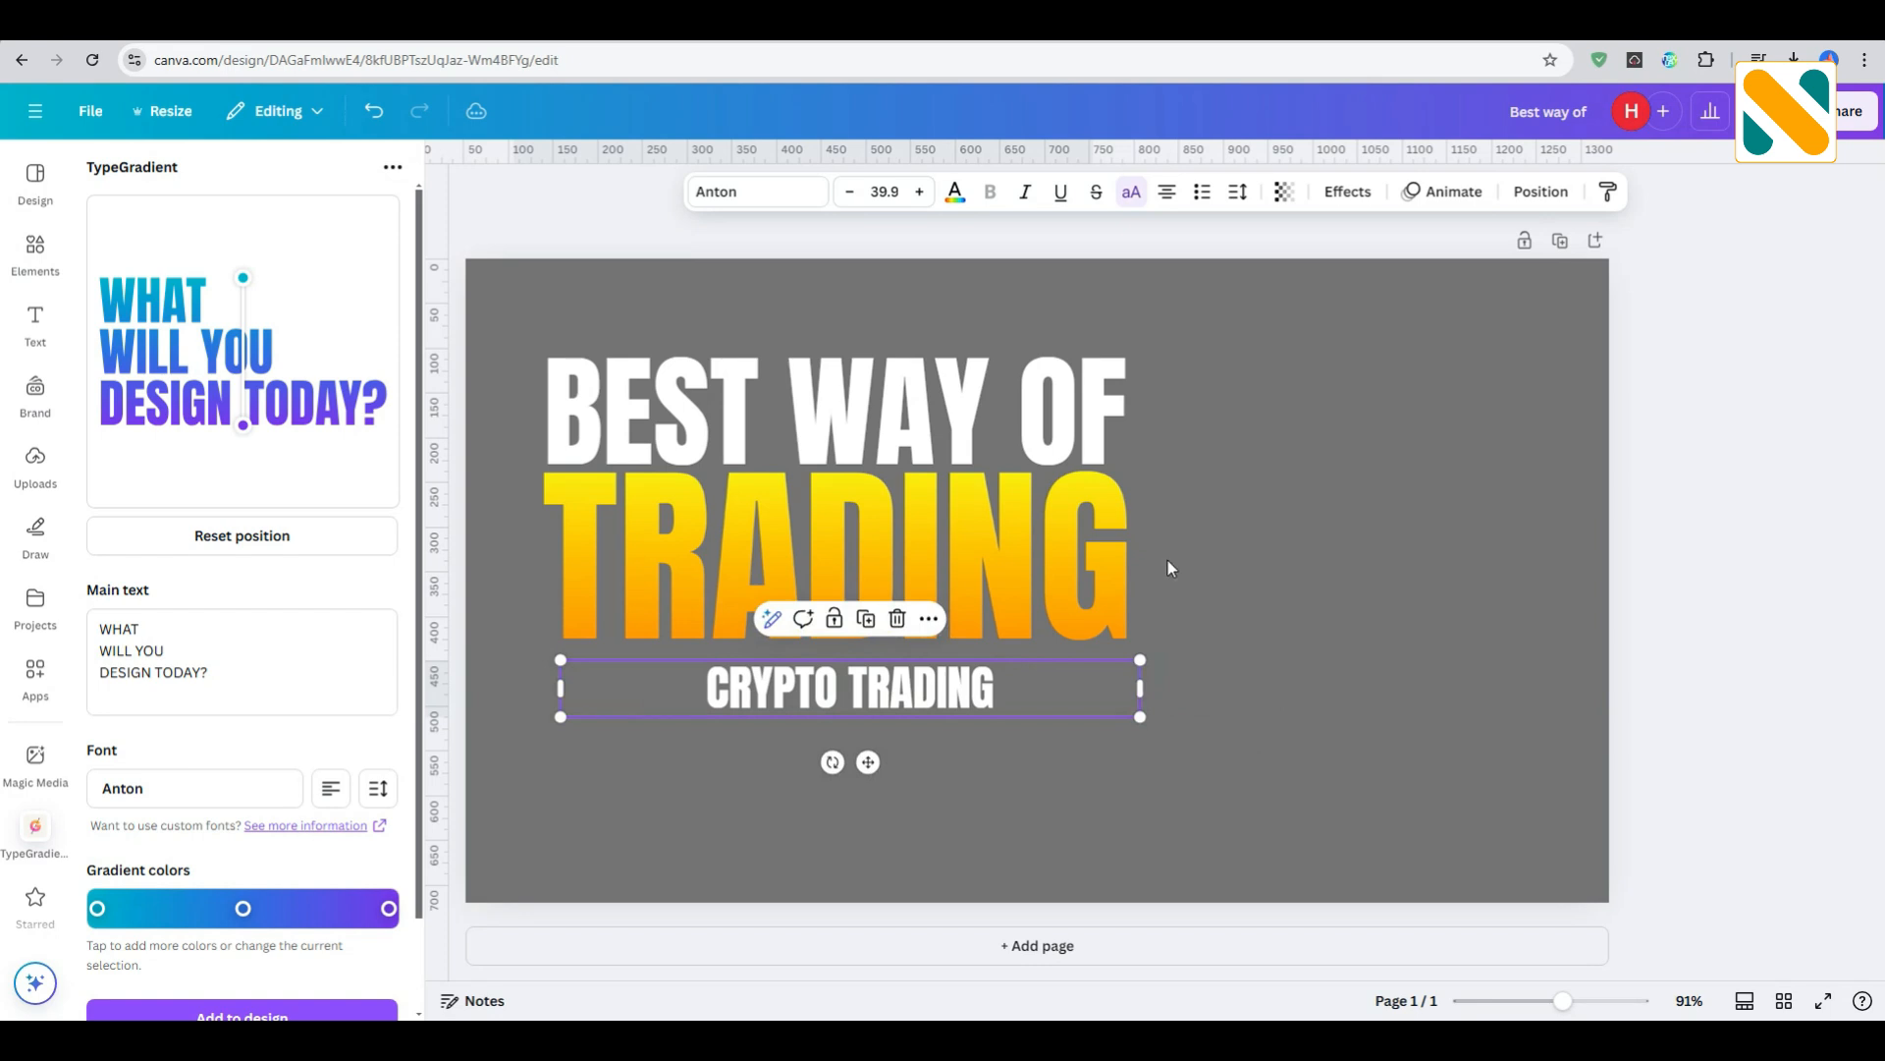
click(1237, 192)
drag(1165, 273, 1233, 280)
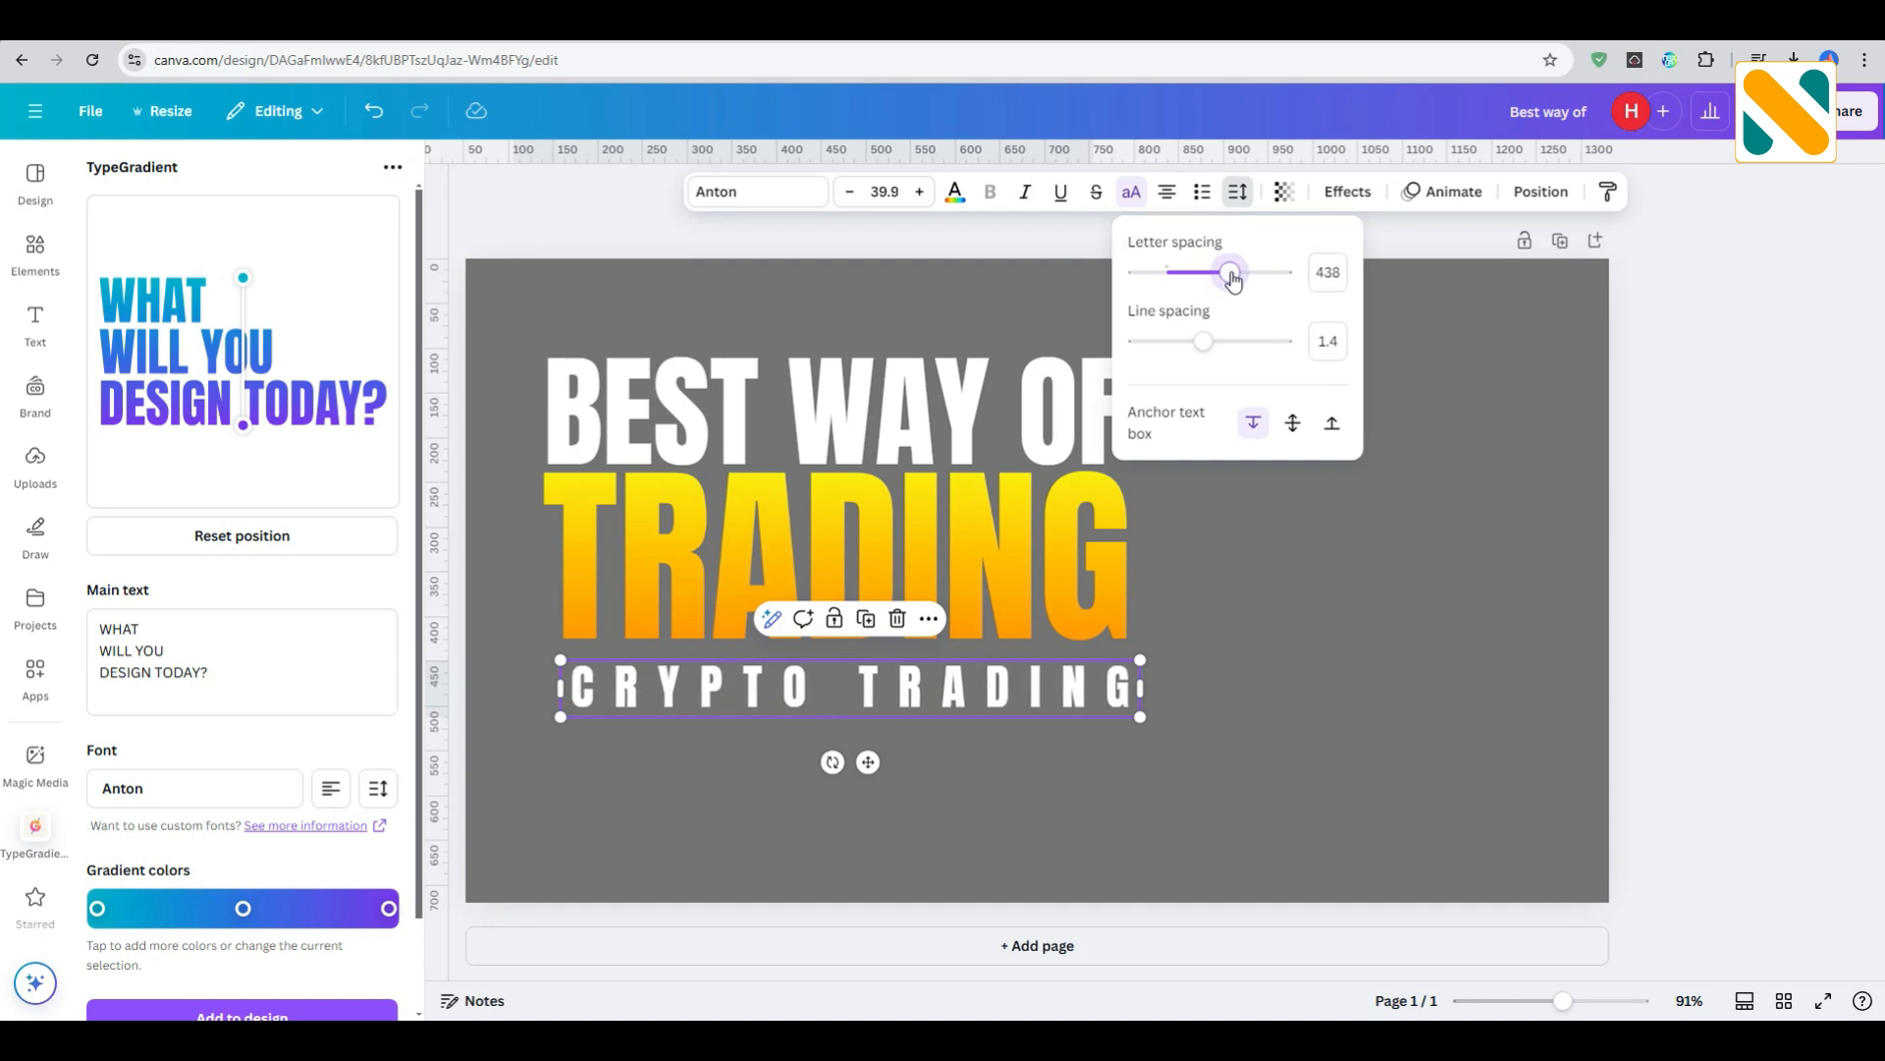
click(1315, 600)
- Move the spaced "CRYPTO TRADING" line up close beneath "TRADING"
click(1037, 681)
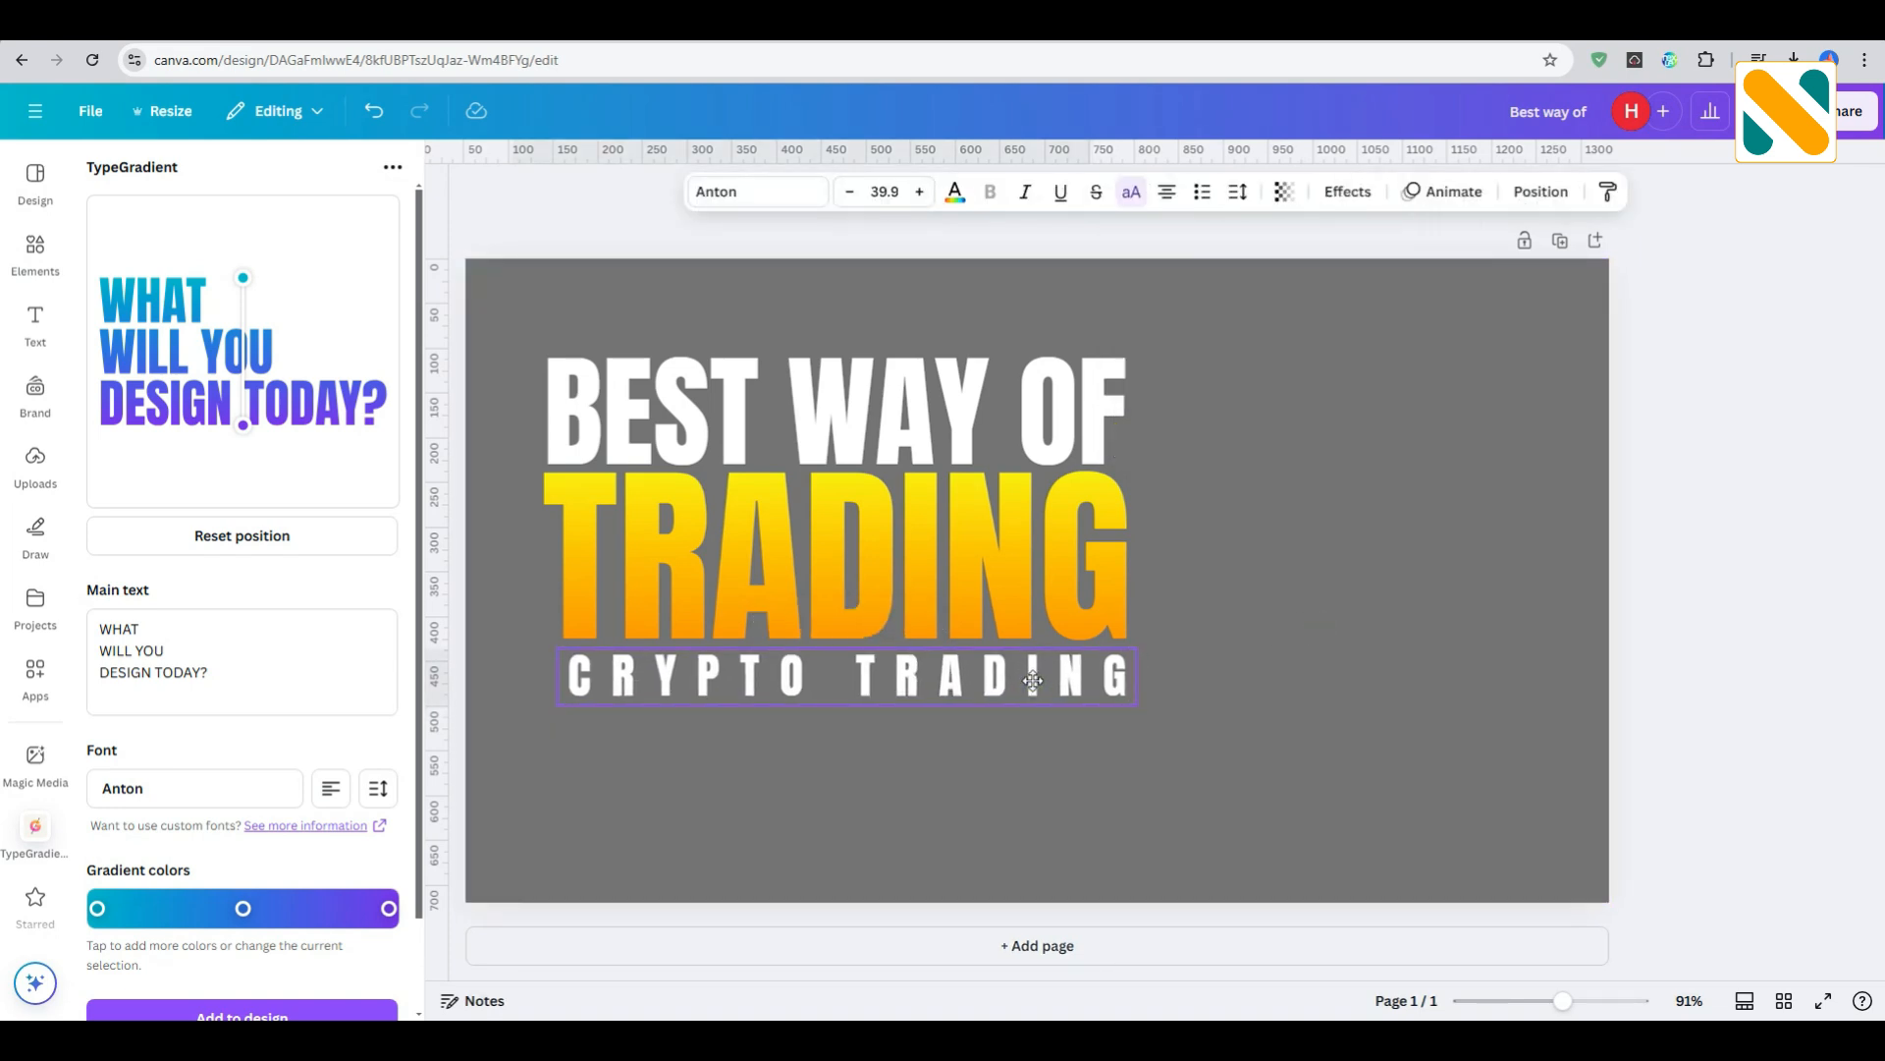
drag(1033, 680, 1031, 680)
click(1282, 568)
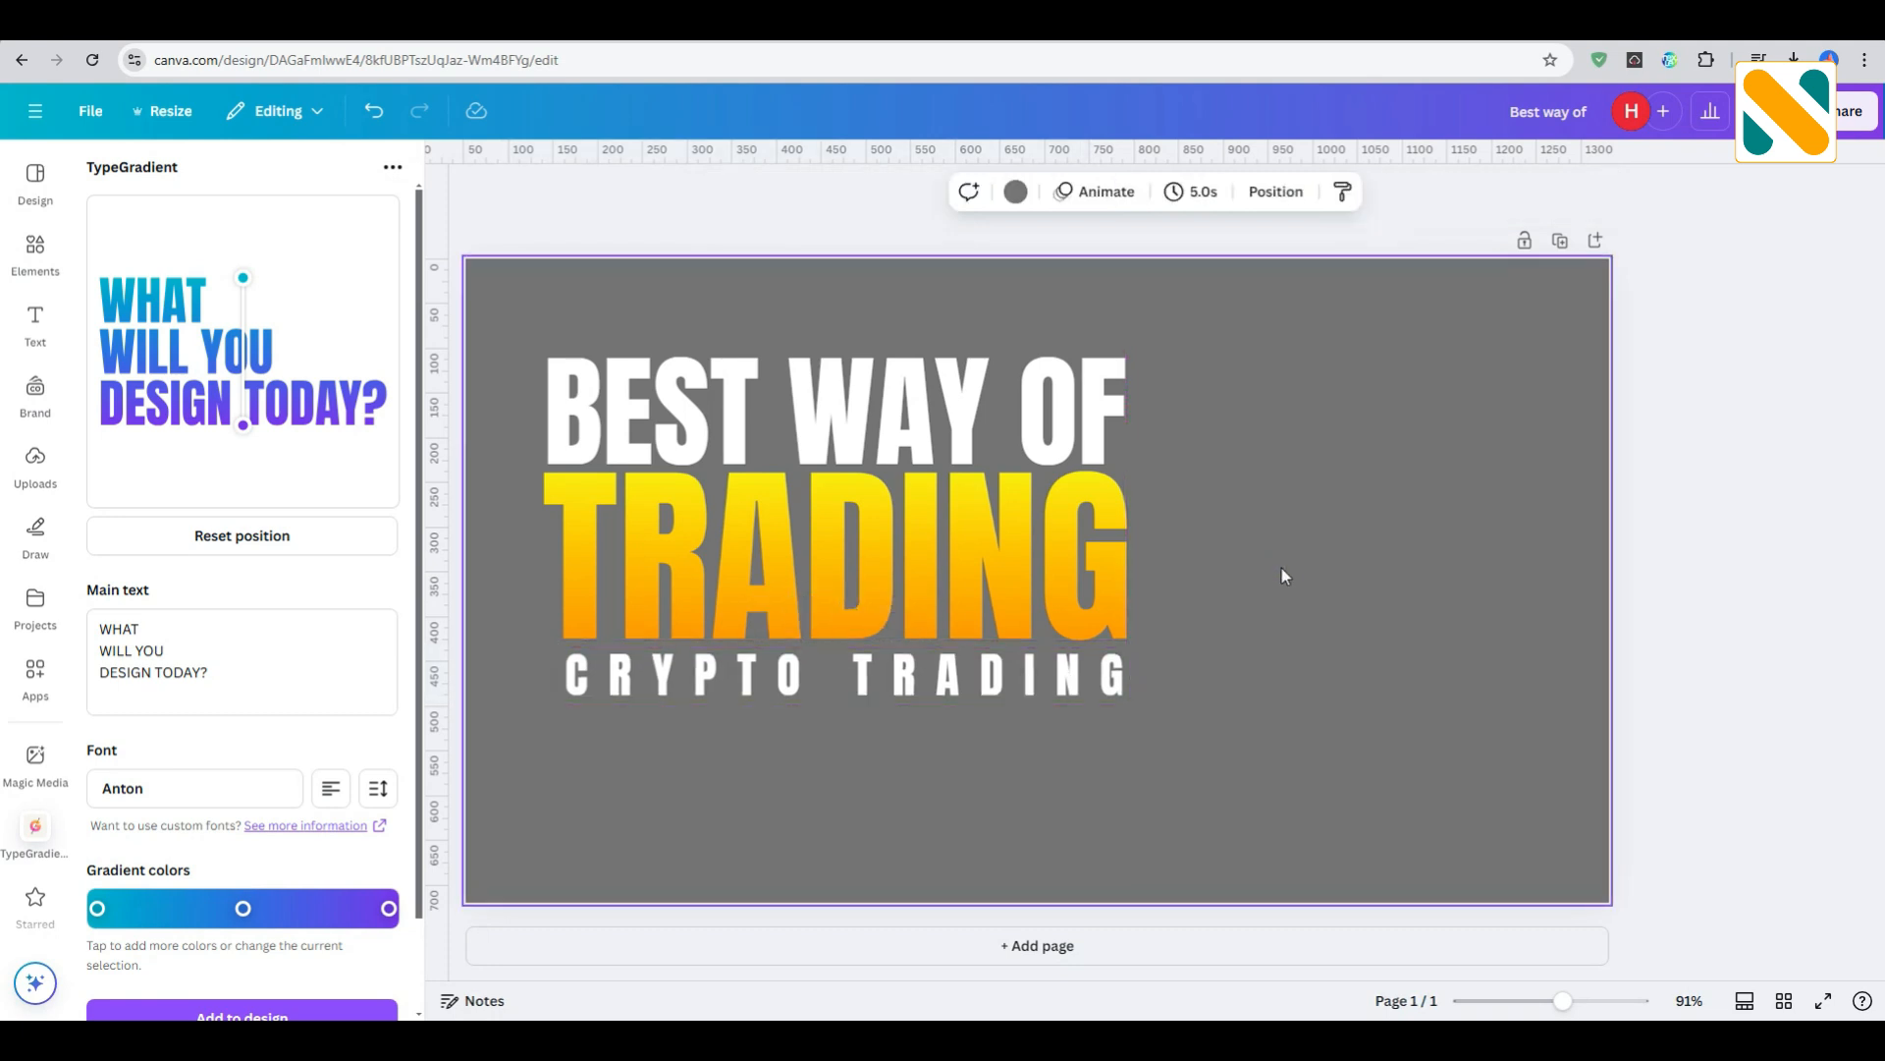
- Add a rounded square shape to the design and fill it with black
click(35, 245)
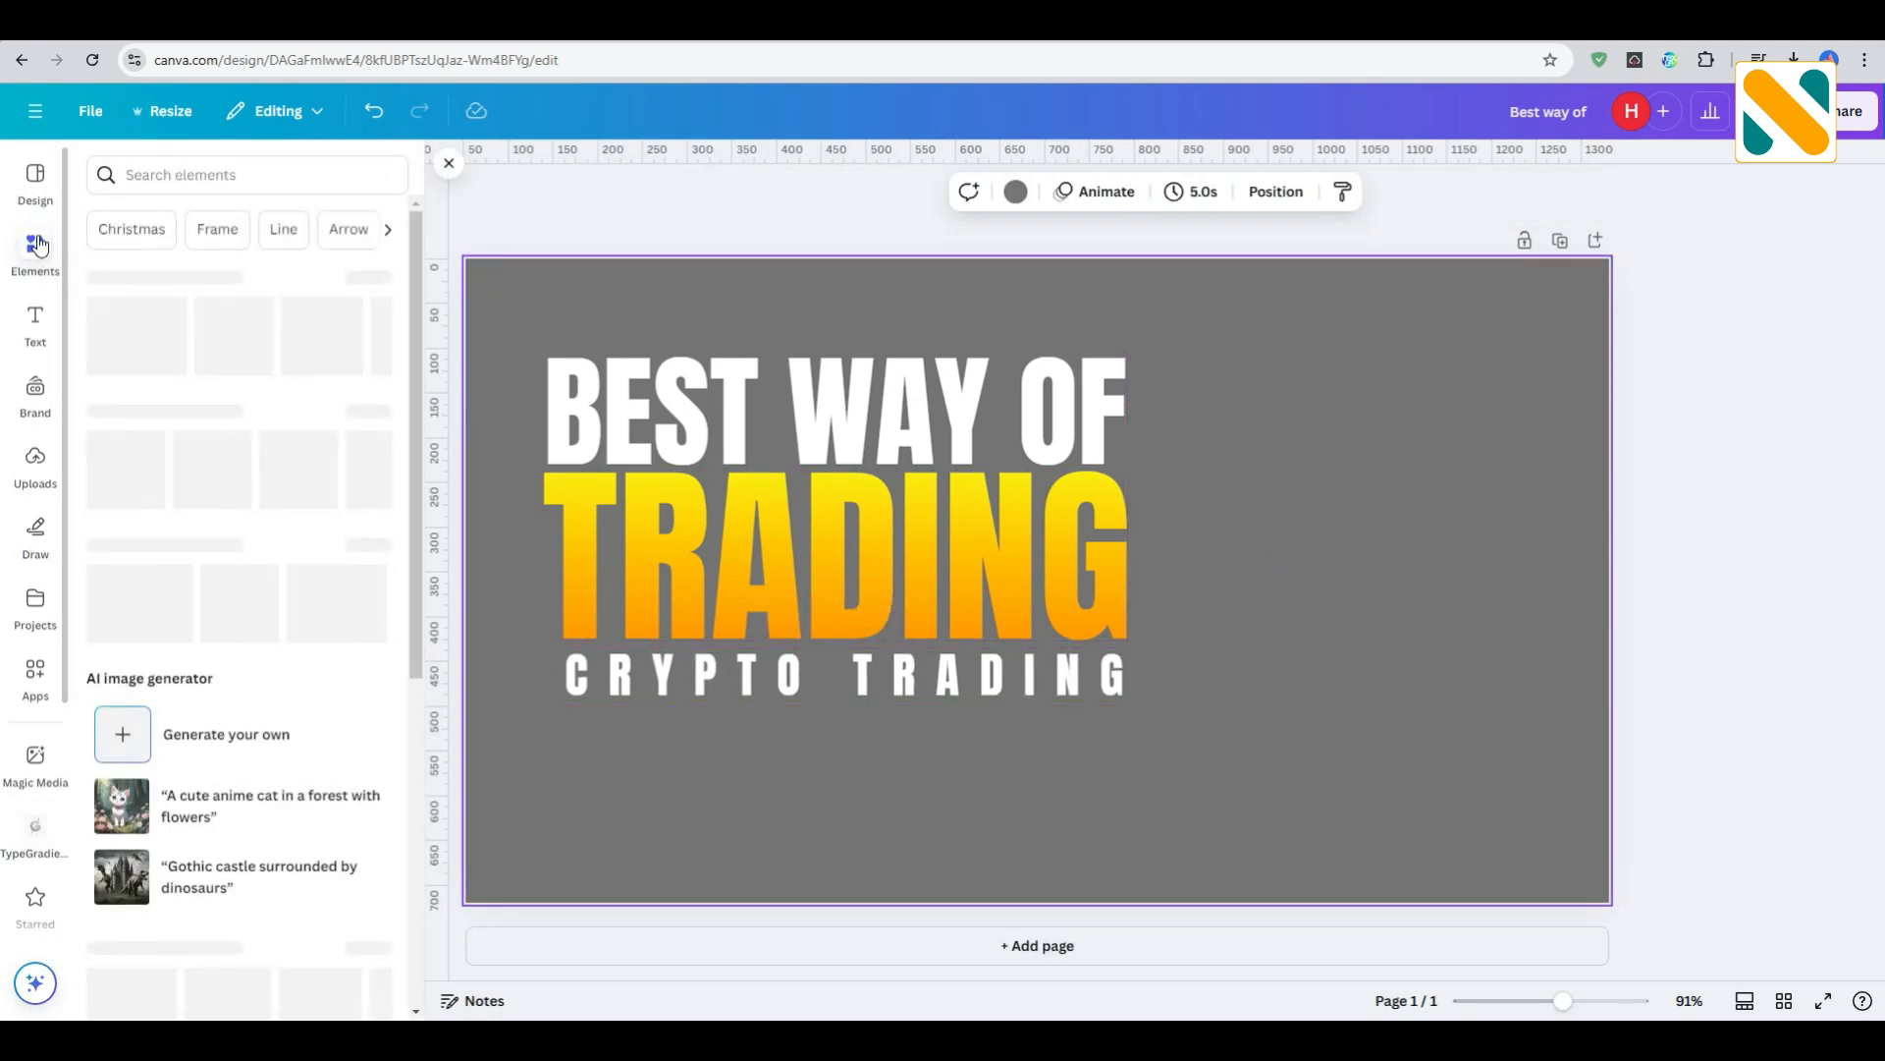
click(177, 457)
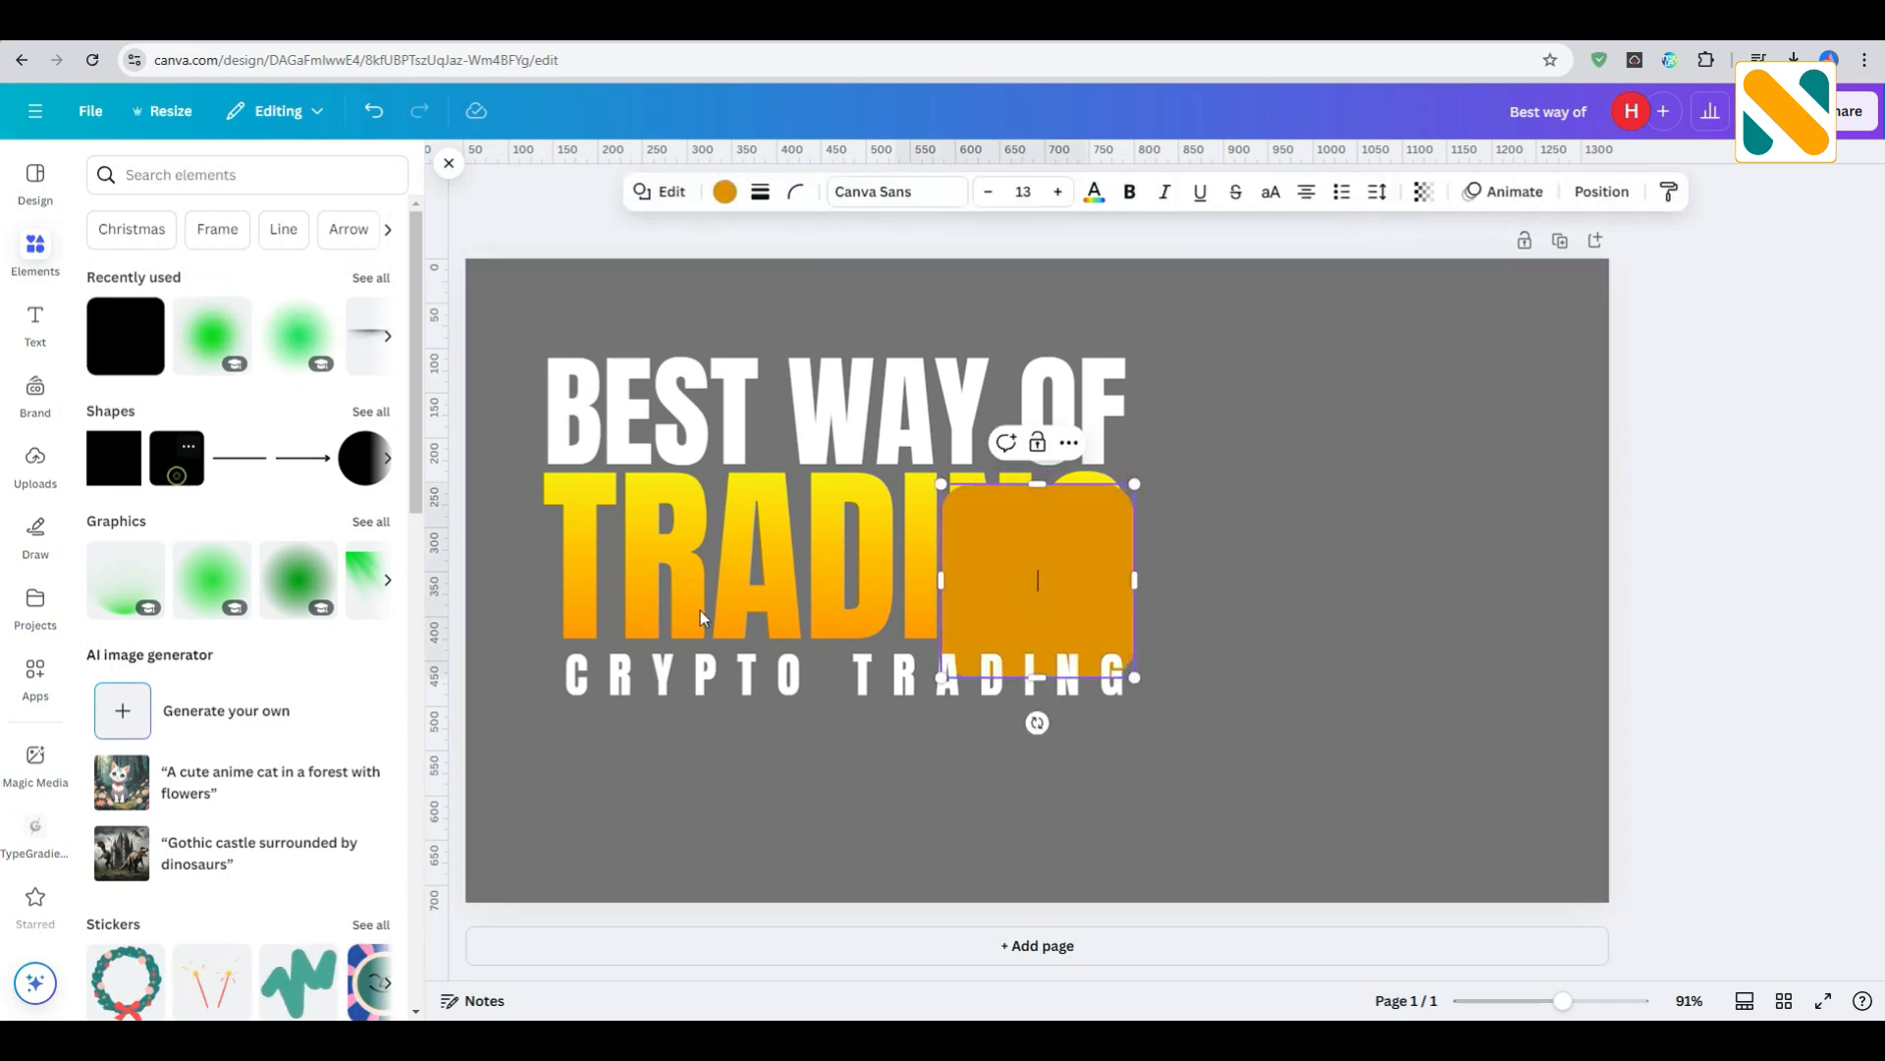
click(1262, 563)
click(1058, 549)
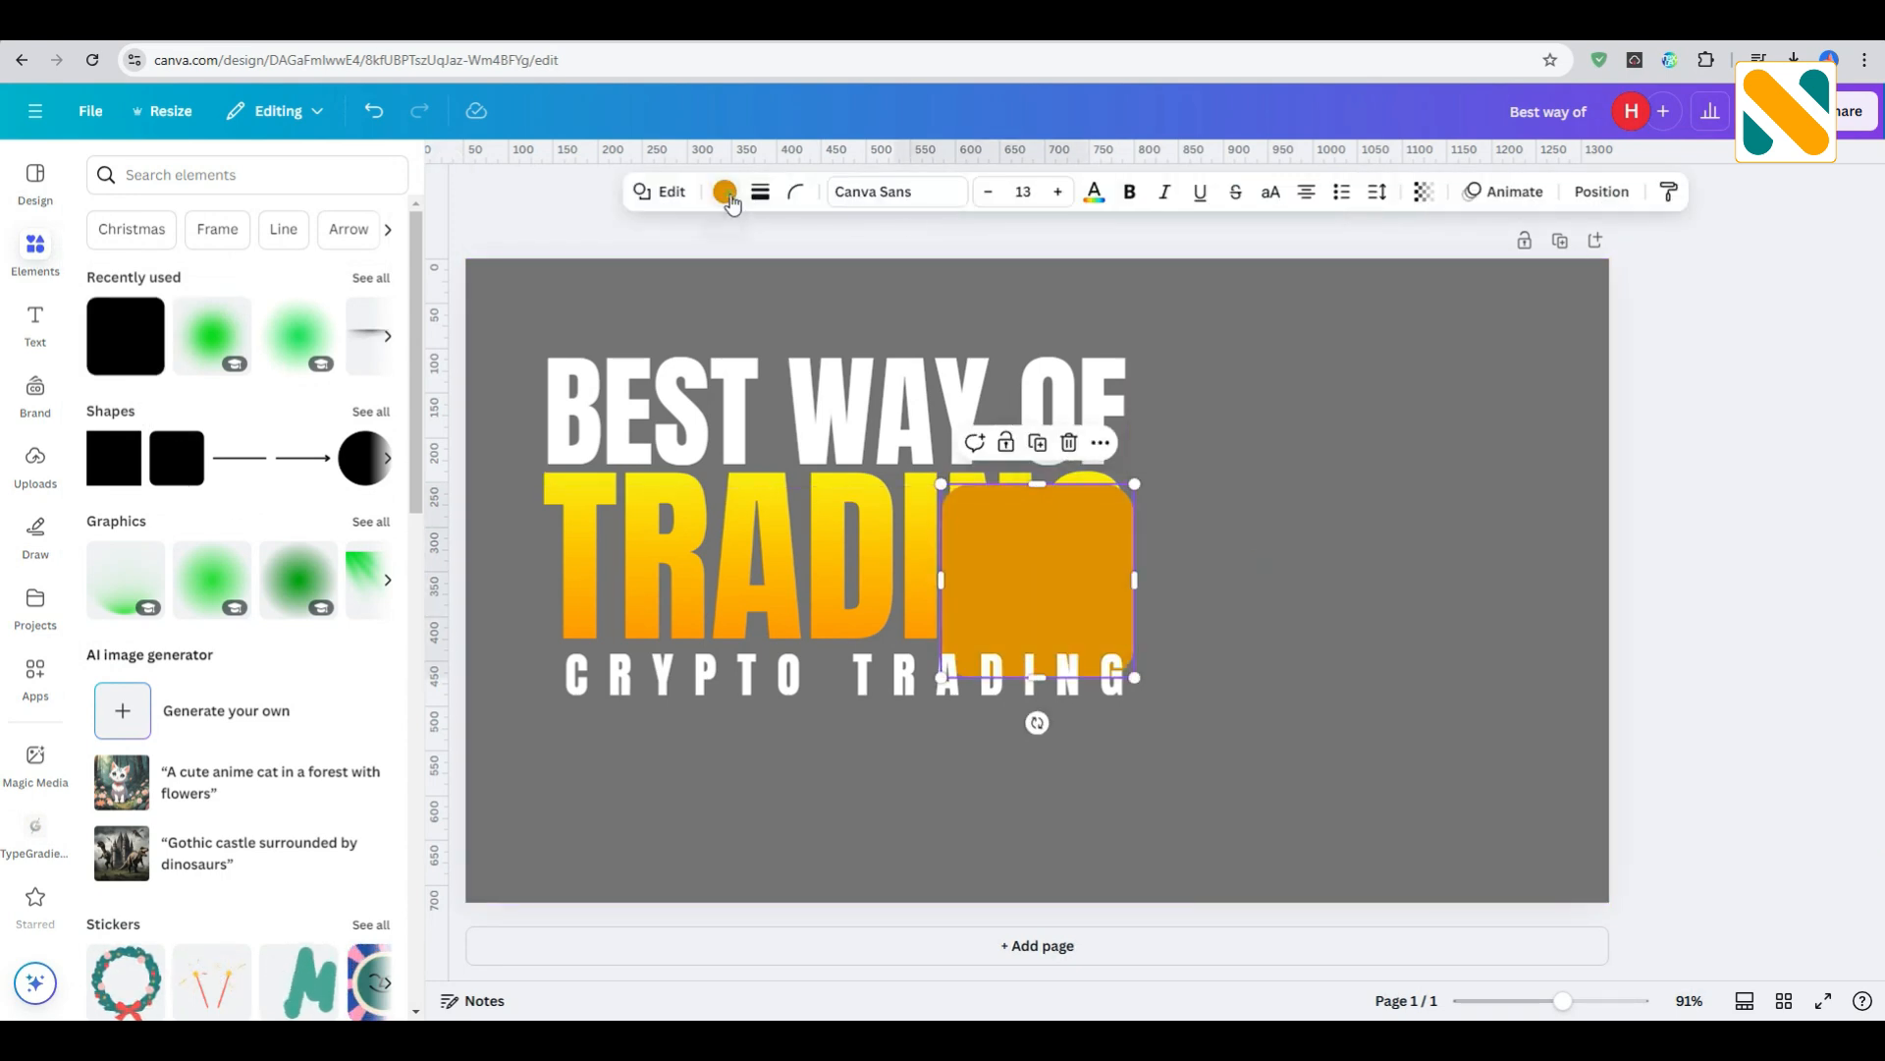
click(724, 191)
click(108, 643)
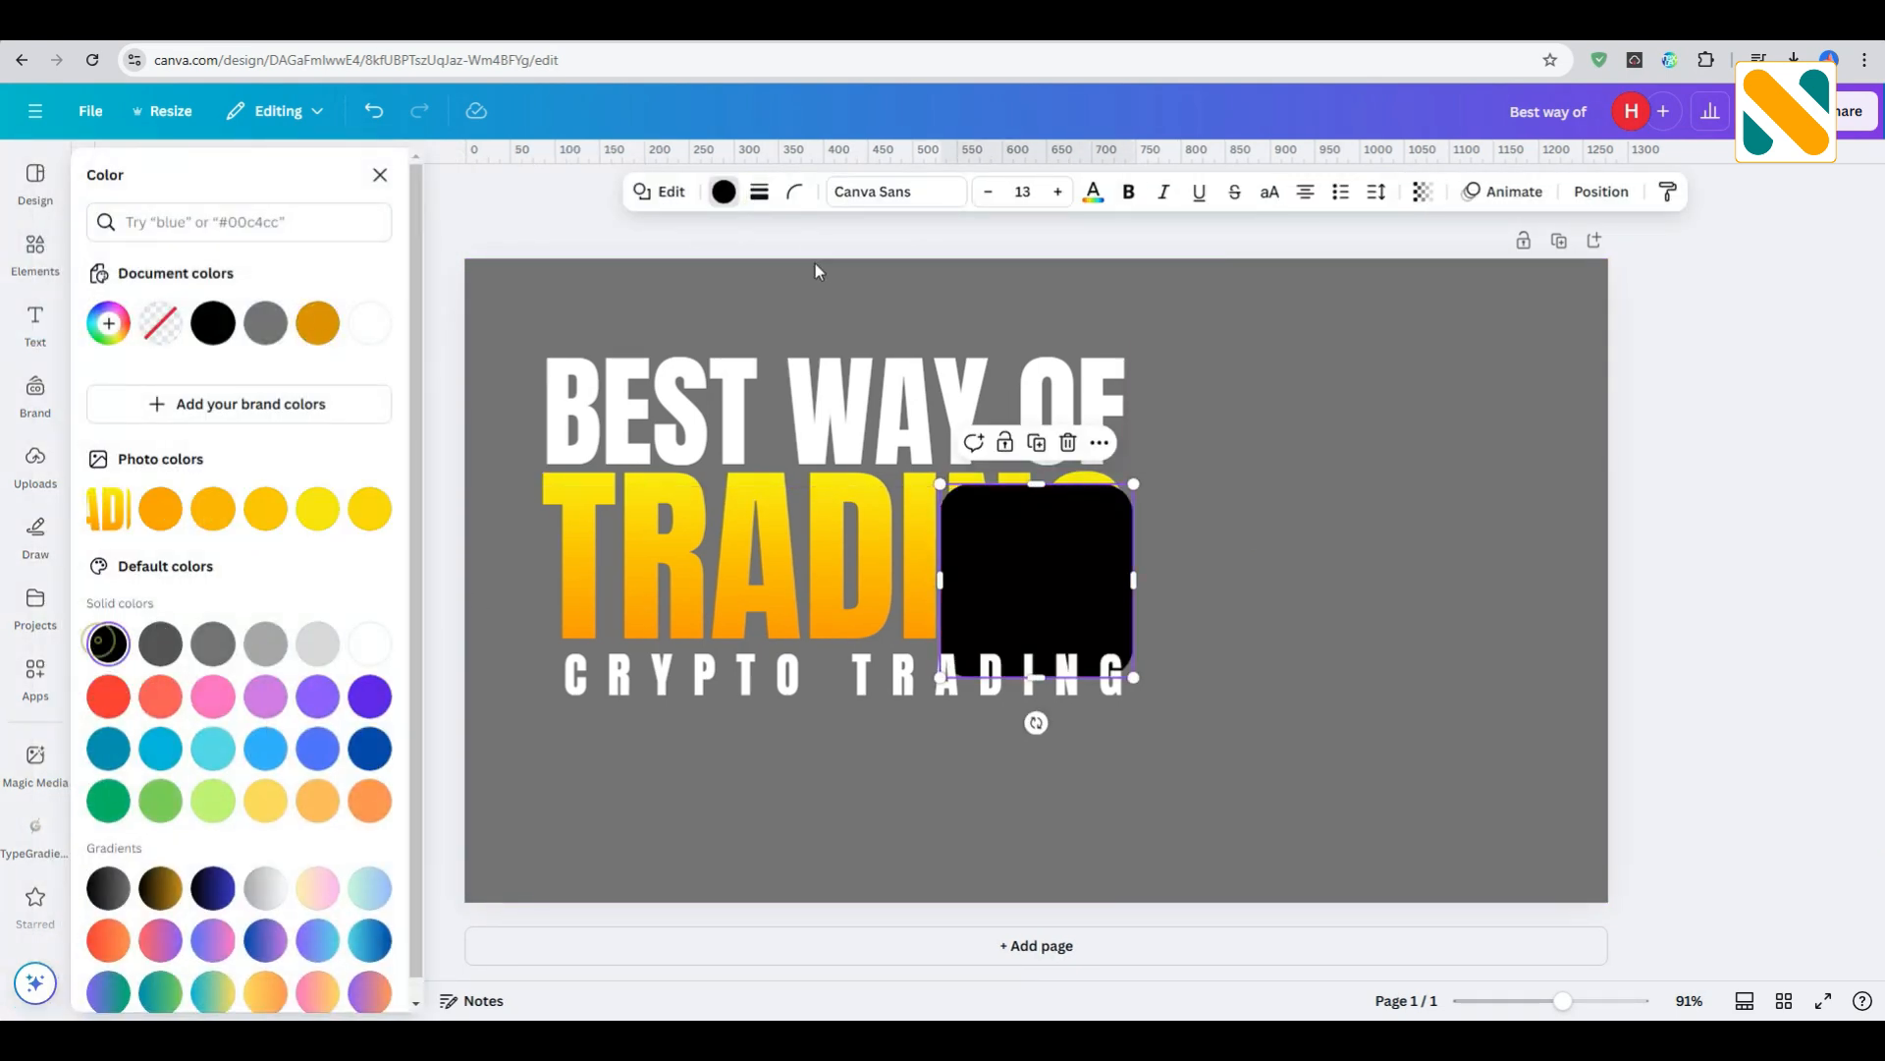
- Reduce the black shape's corner rounding and stretch it over the two title lines to about 676 × 375 px
click(796, 192)
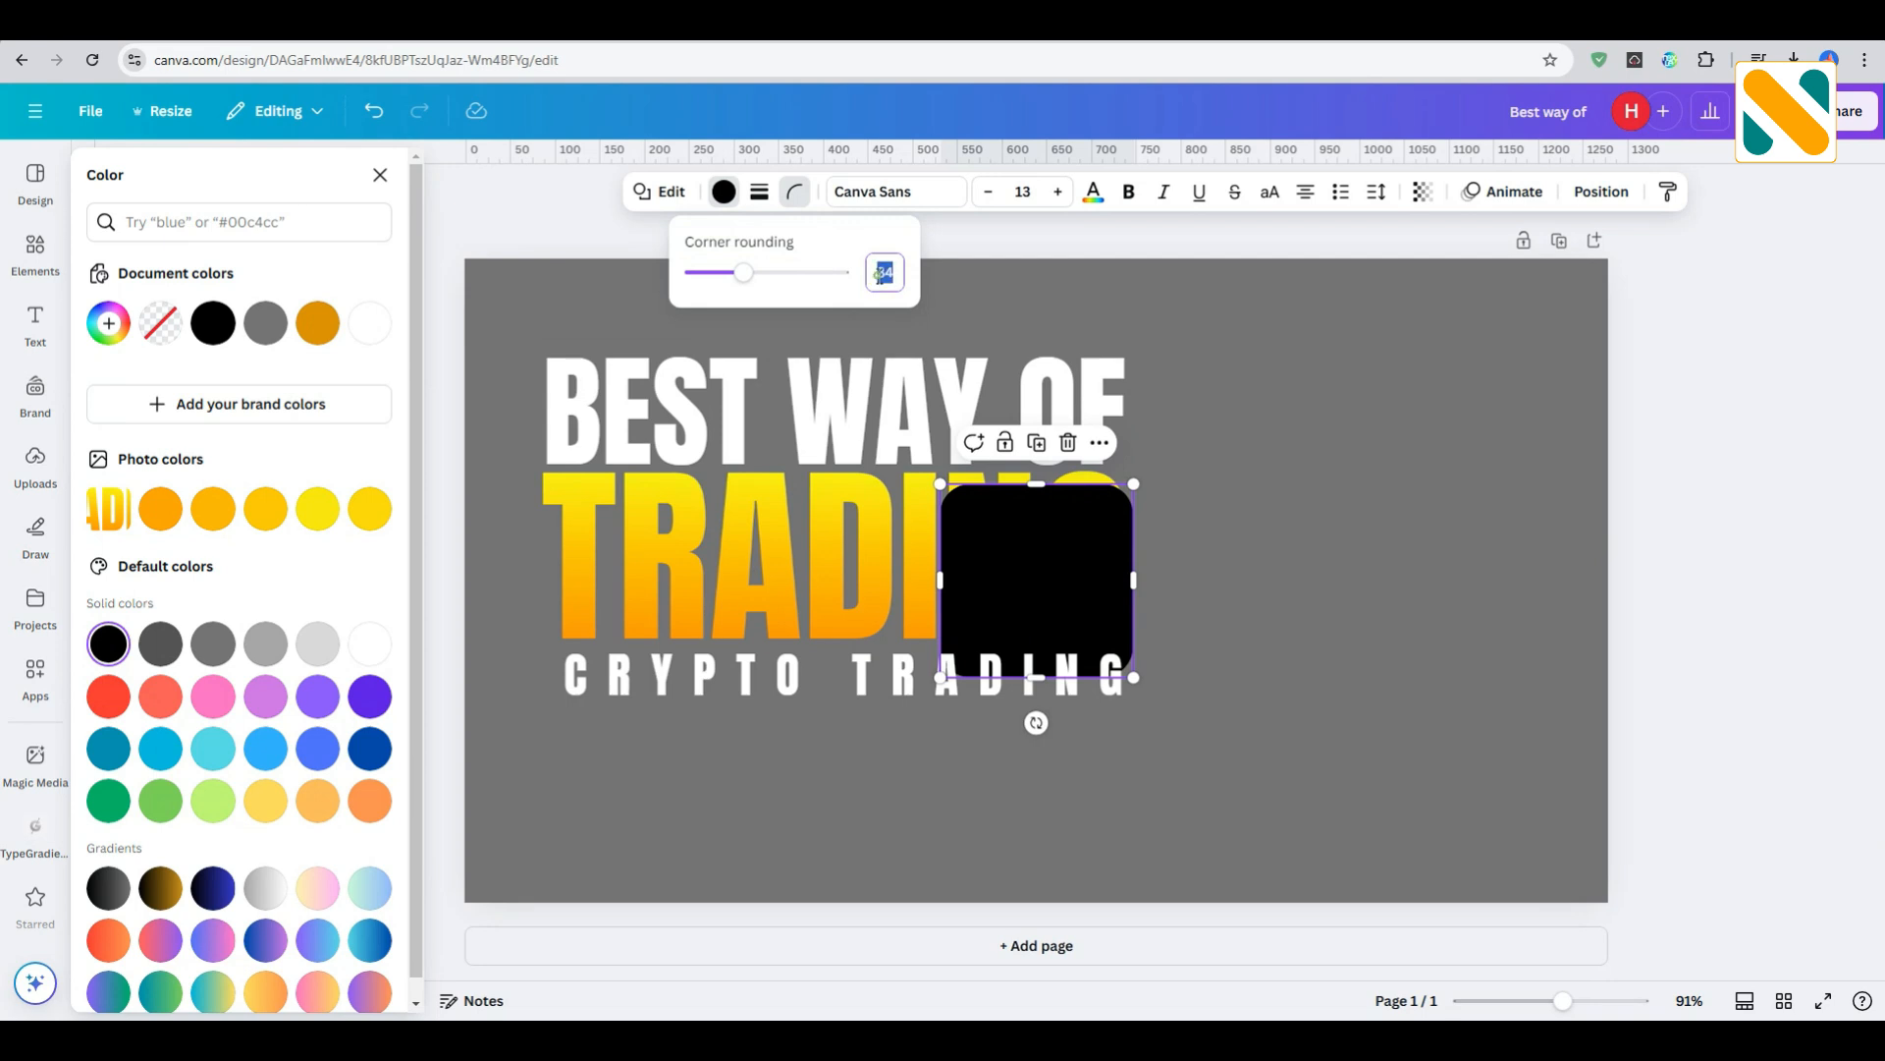
click(1293, 608)
drag(1032, 542, 626, 387)
drag(724, 448, 1140, 500)
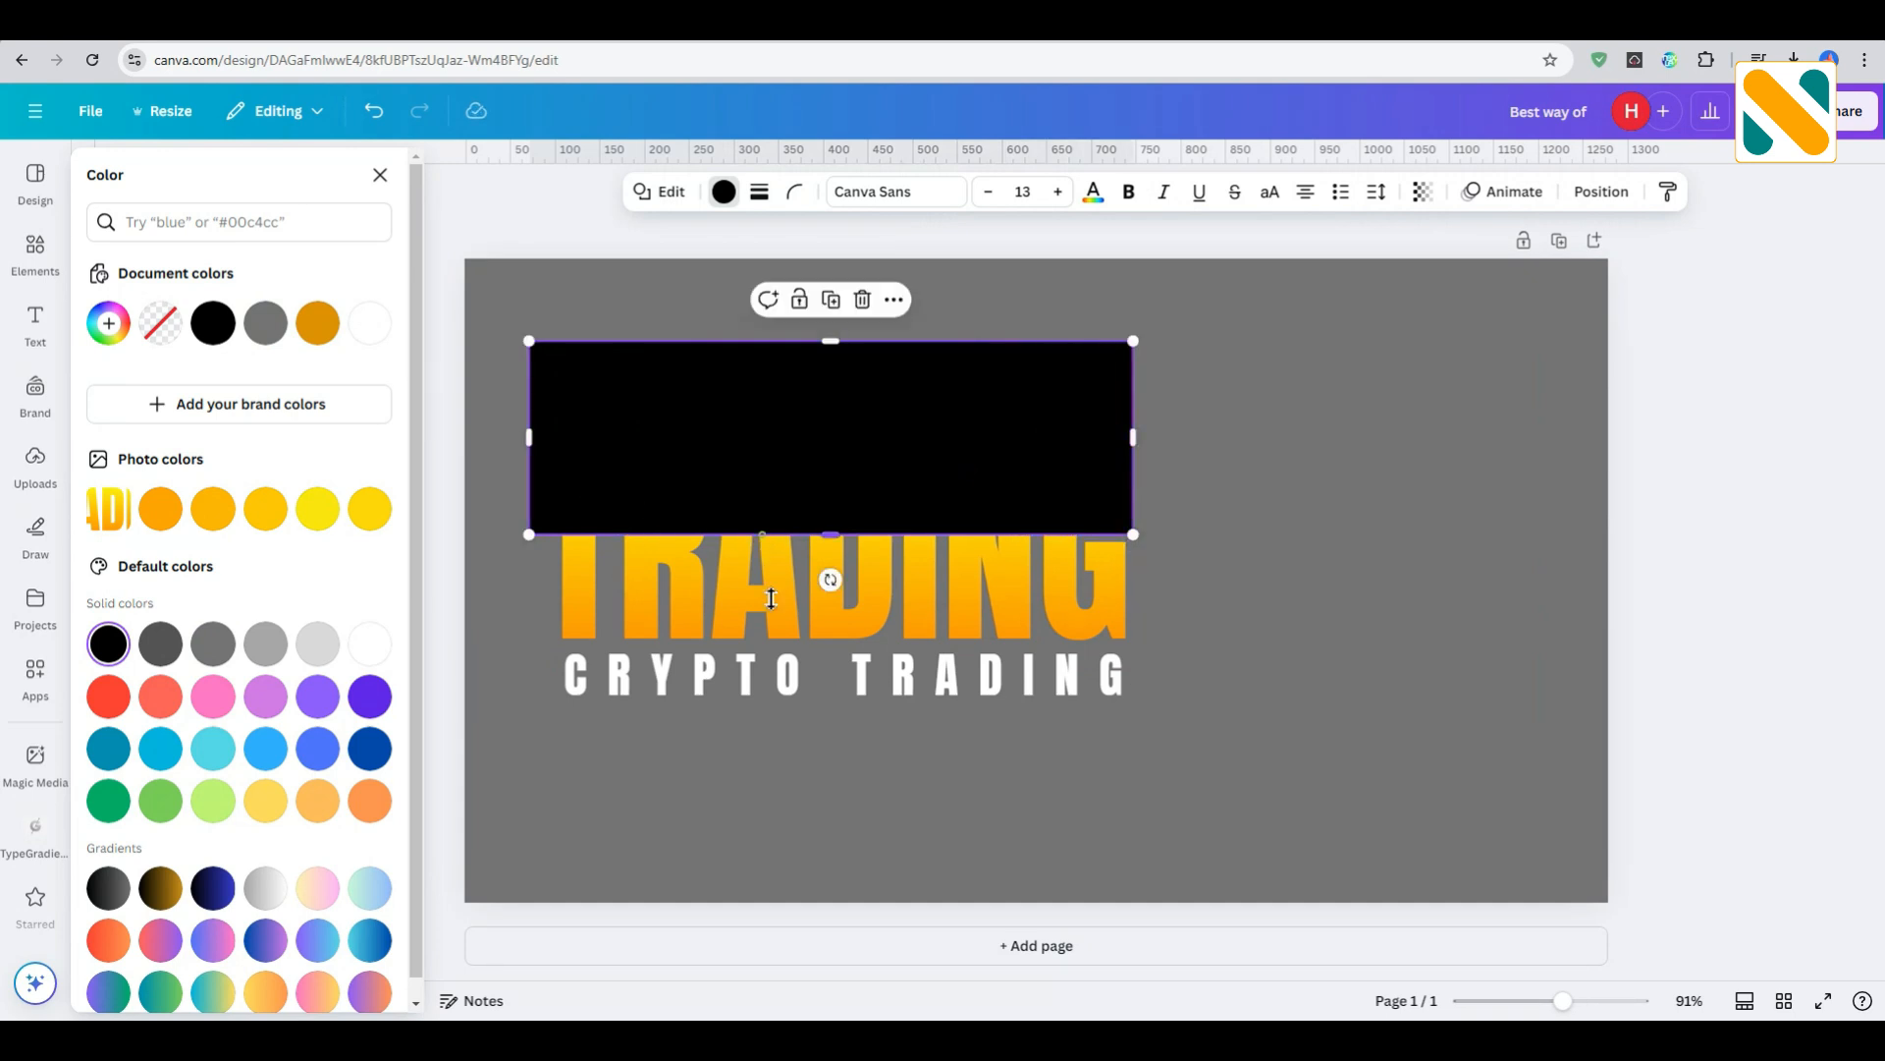
drag(771, 598, 777, 680)
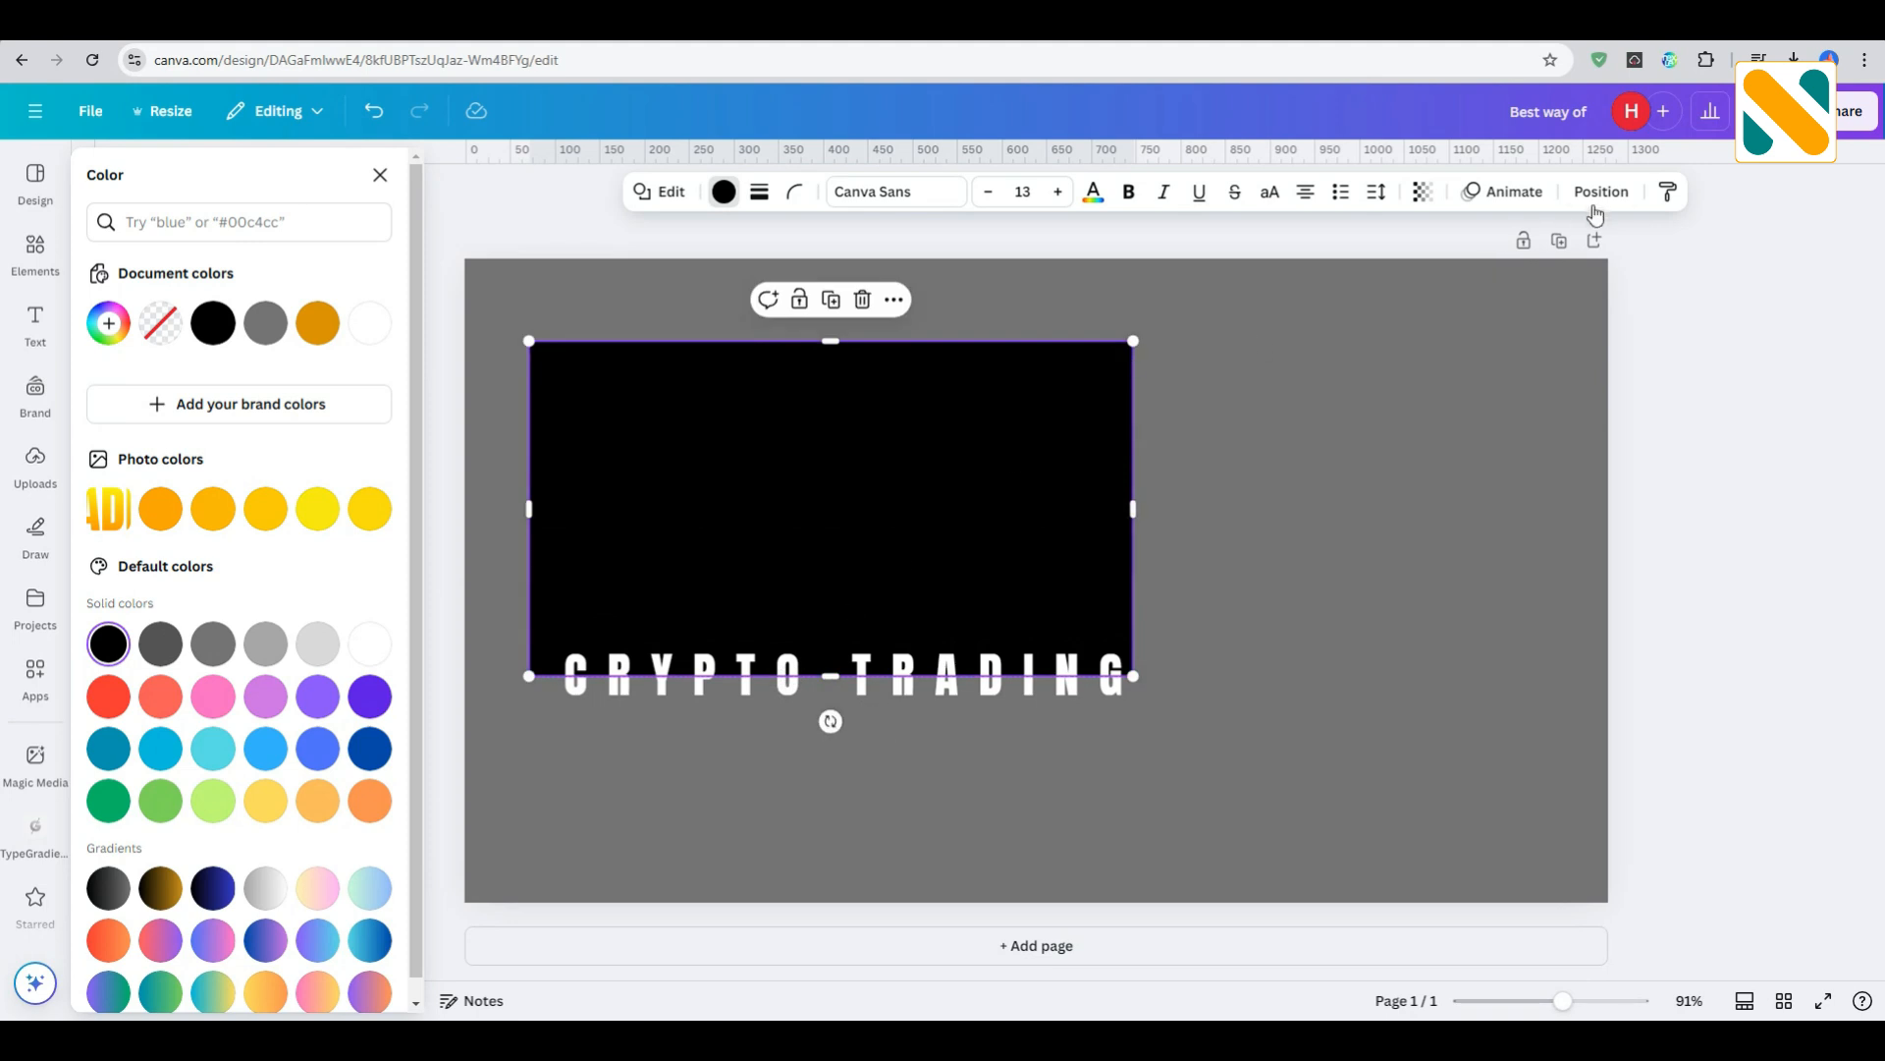
- Send the black rectangle behind the title text and center it horizontally on the title, at X about 75.8 px
click(1599, 195)
click(387, 280)
click(387, 279)
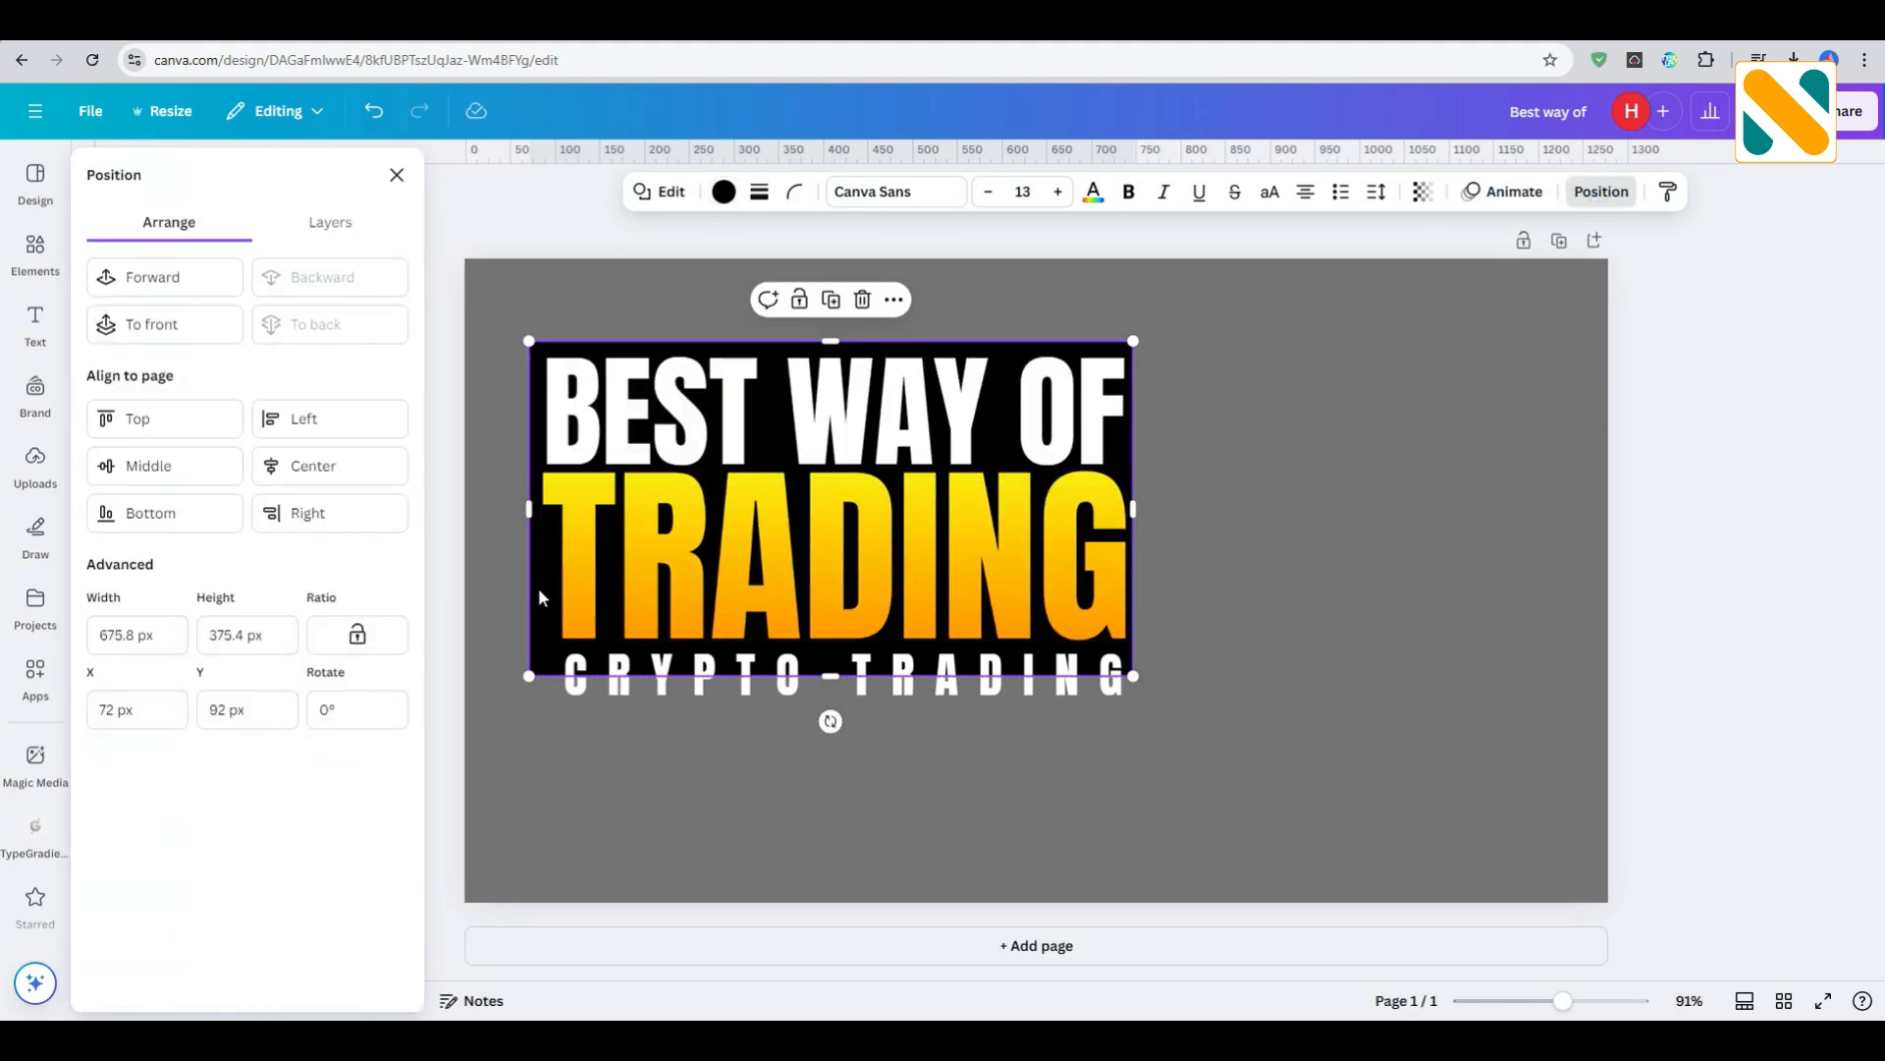
drag(541, 587, 544, 589)
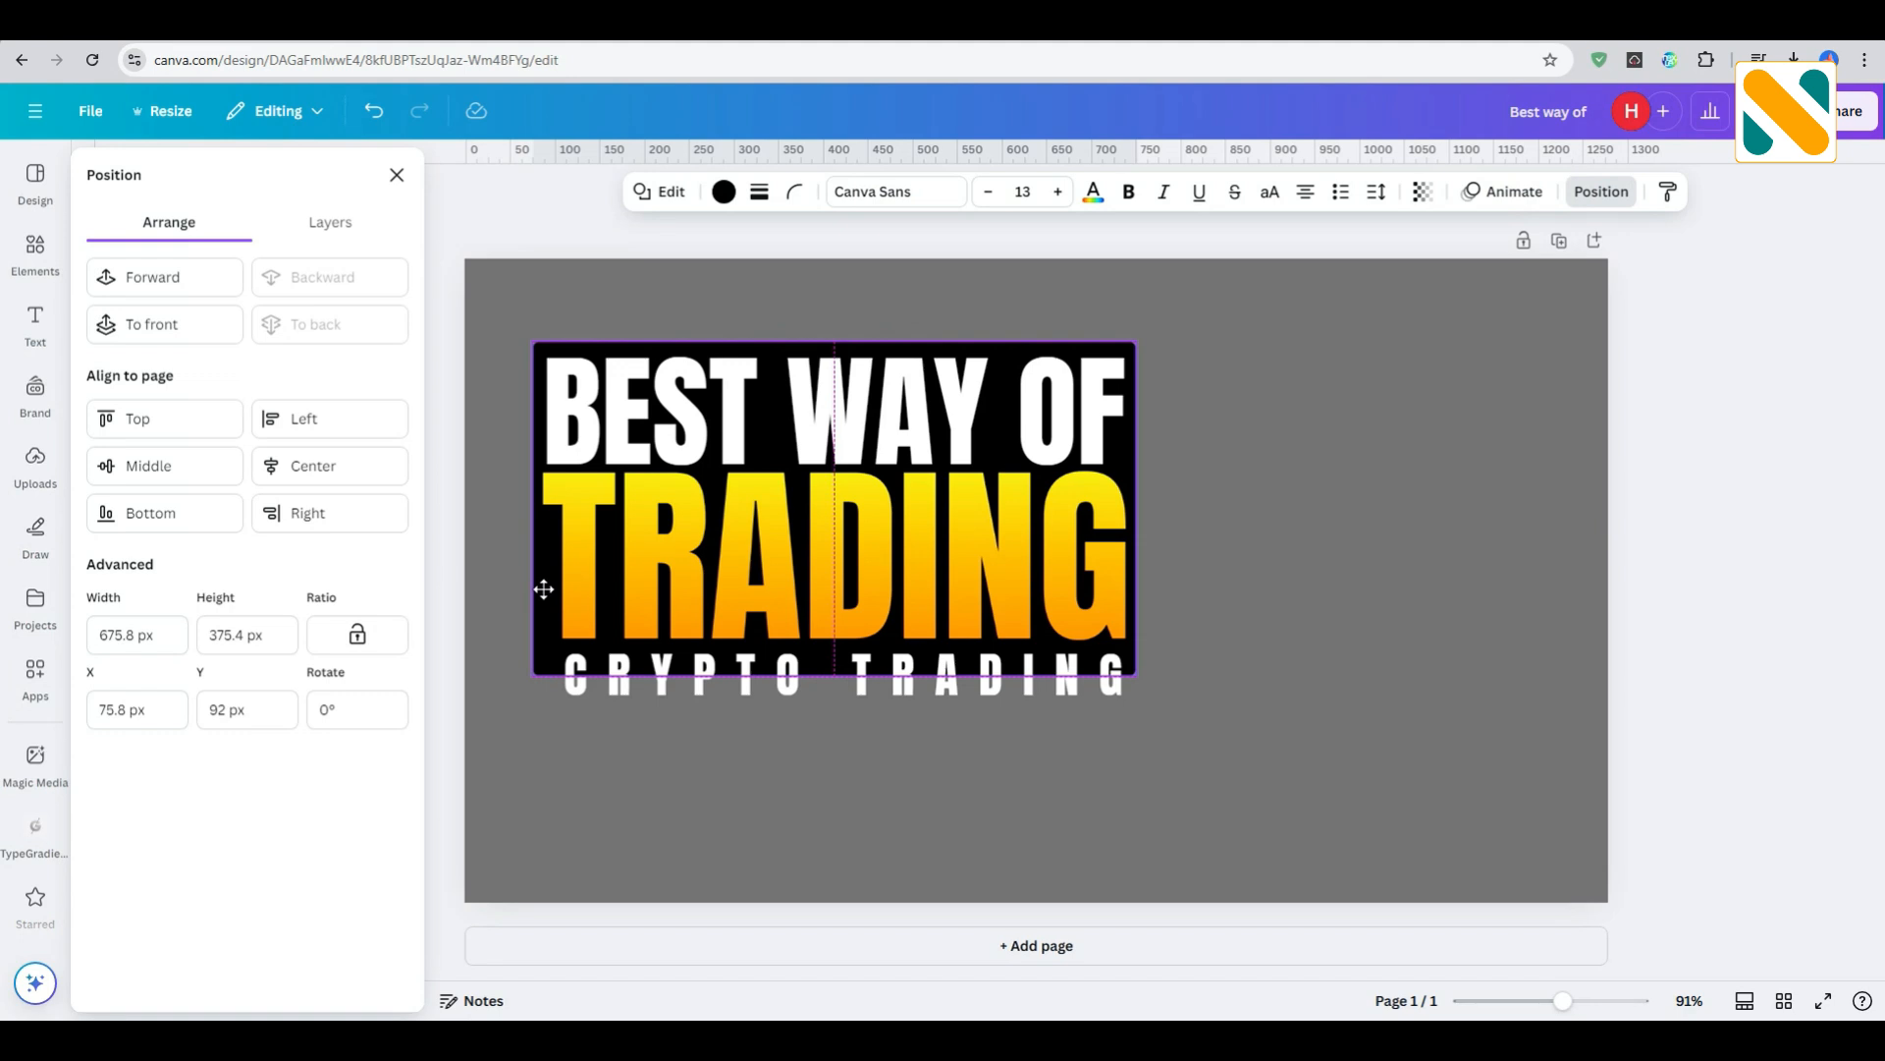
click(1252, 587)
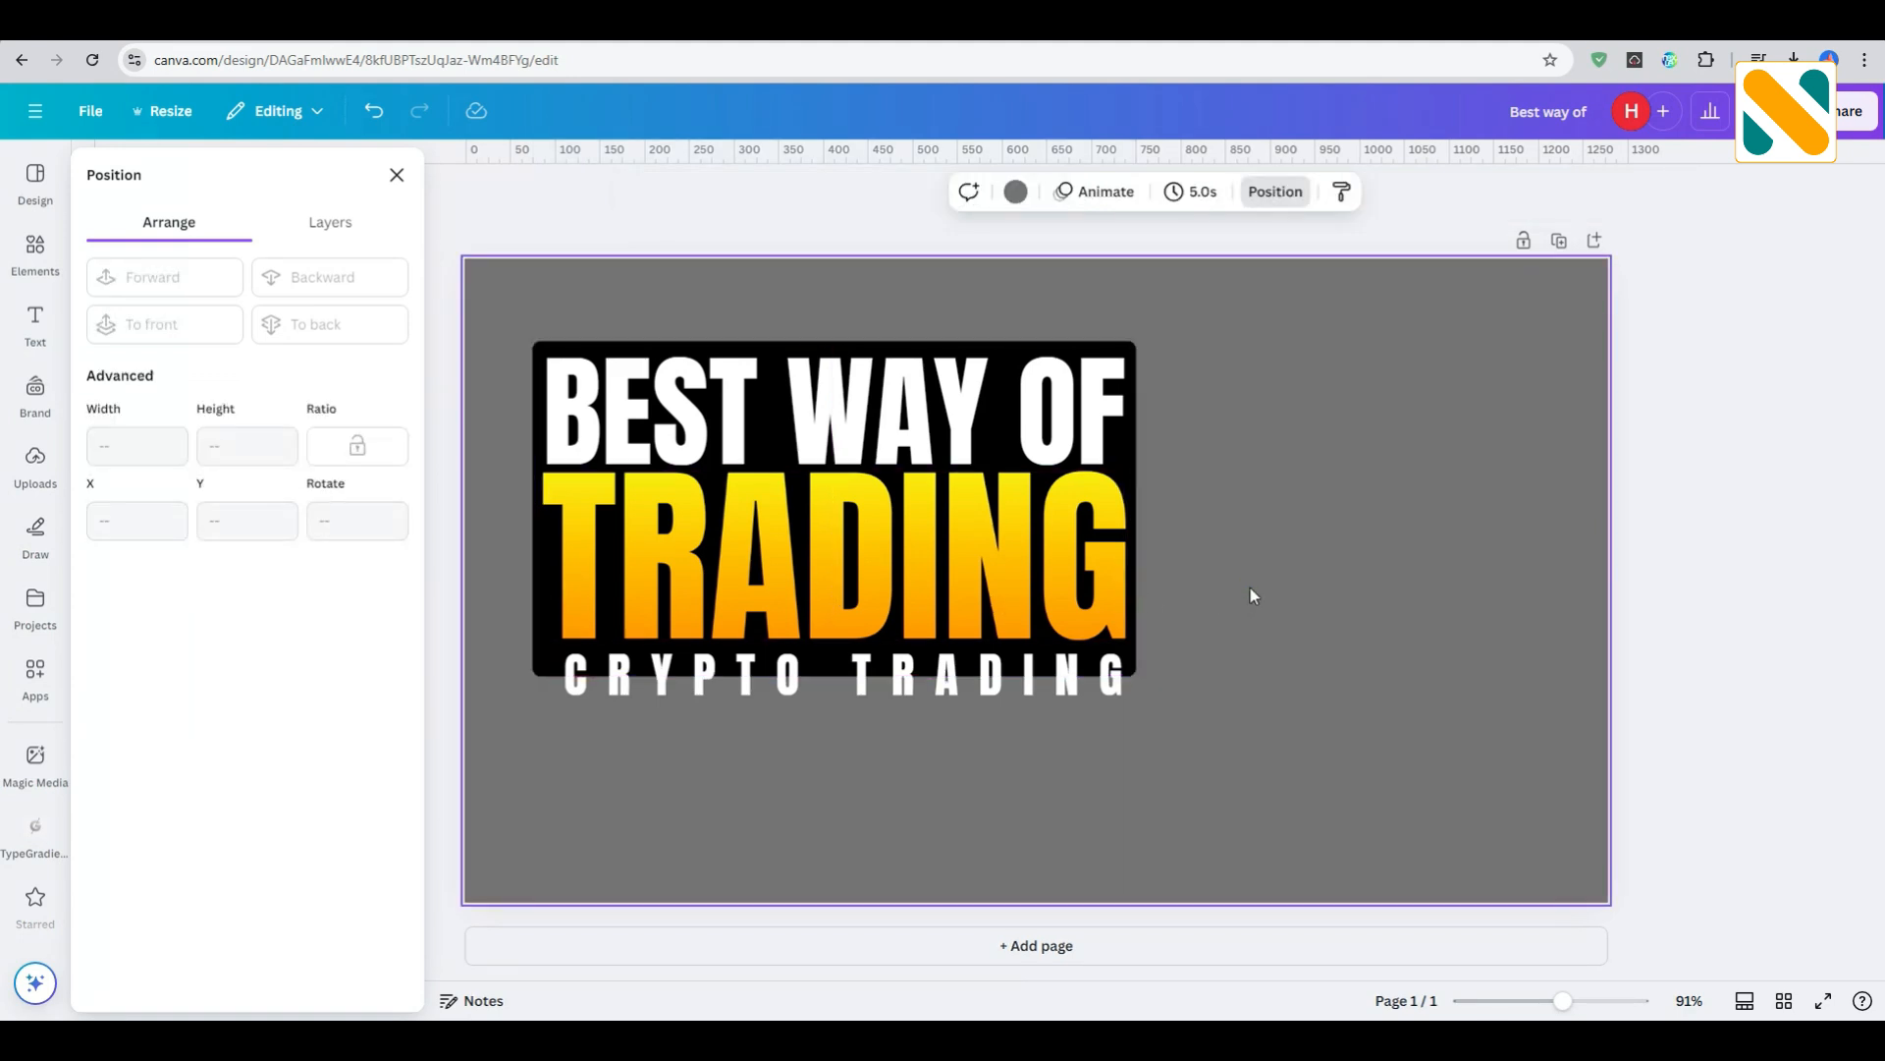
- Duplicate the black rectangle, flatten the copy to about 58 px high and place it below "CRYPTO TRADING"
click(1134, 355)
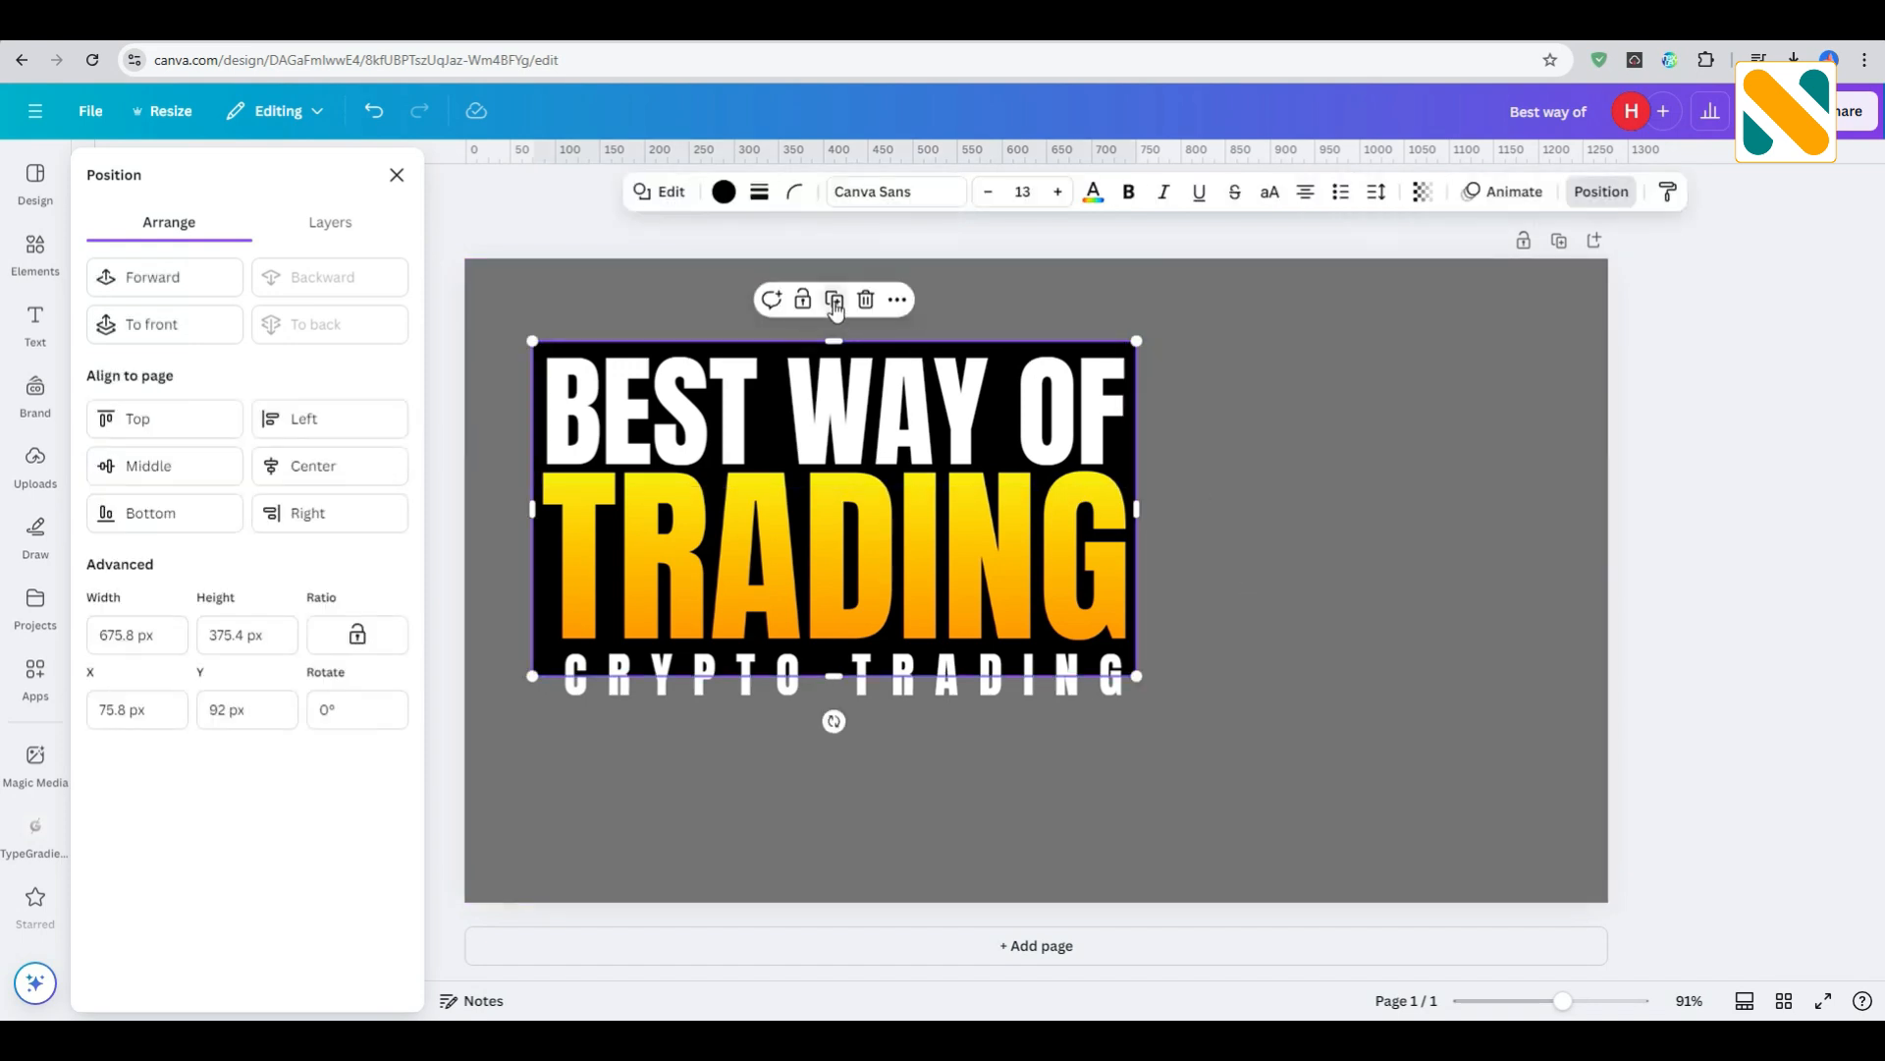
drag(1002, 542, 1425, 723)
drag(1373, 852, 1375, 606)
drag(1386, 531, 976, 732)
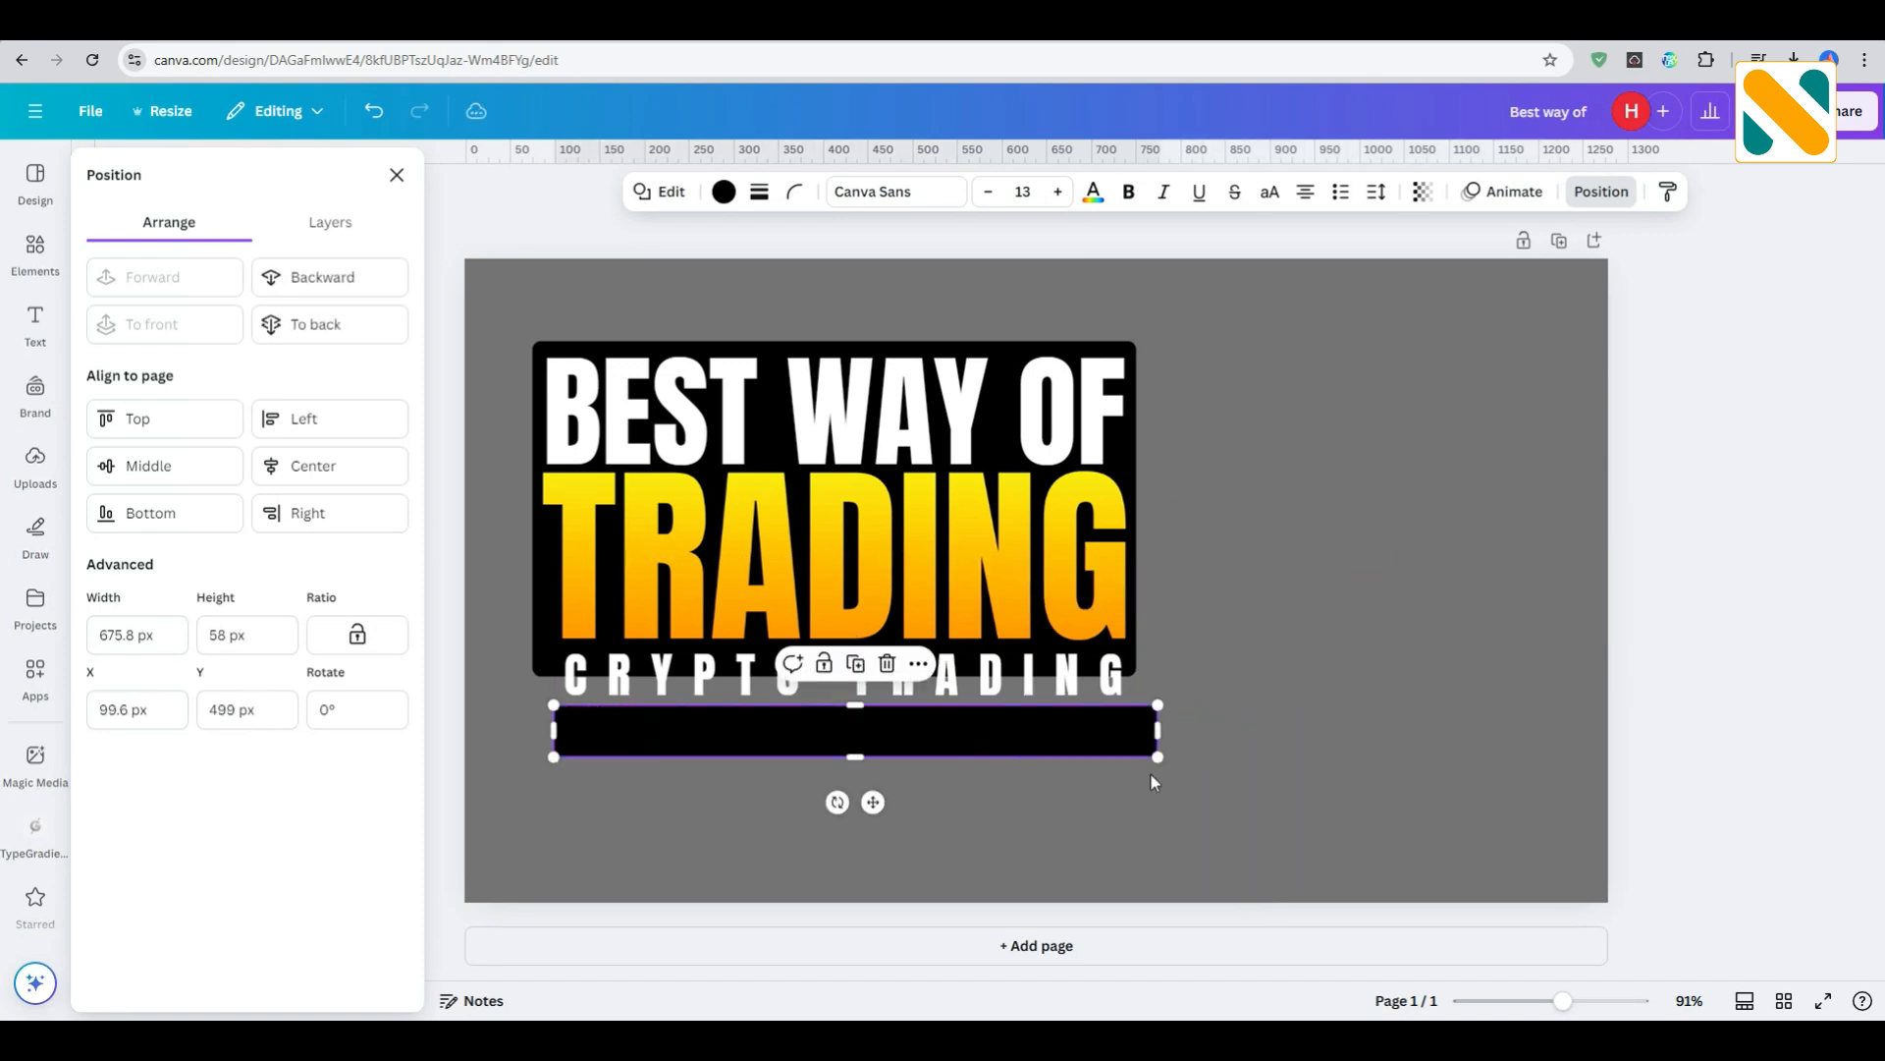
- Give the flat black bar a solid green border with a weight of 3
click(759, 193)
click(870, 318)
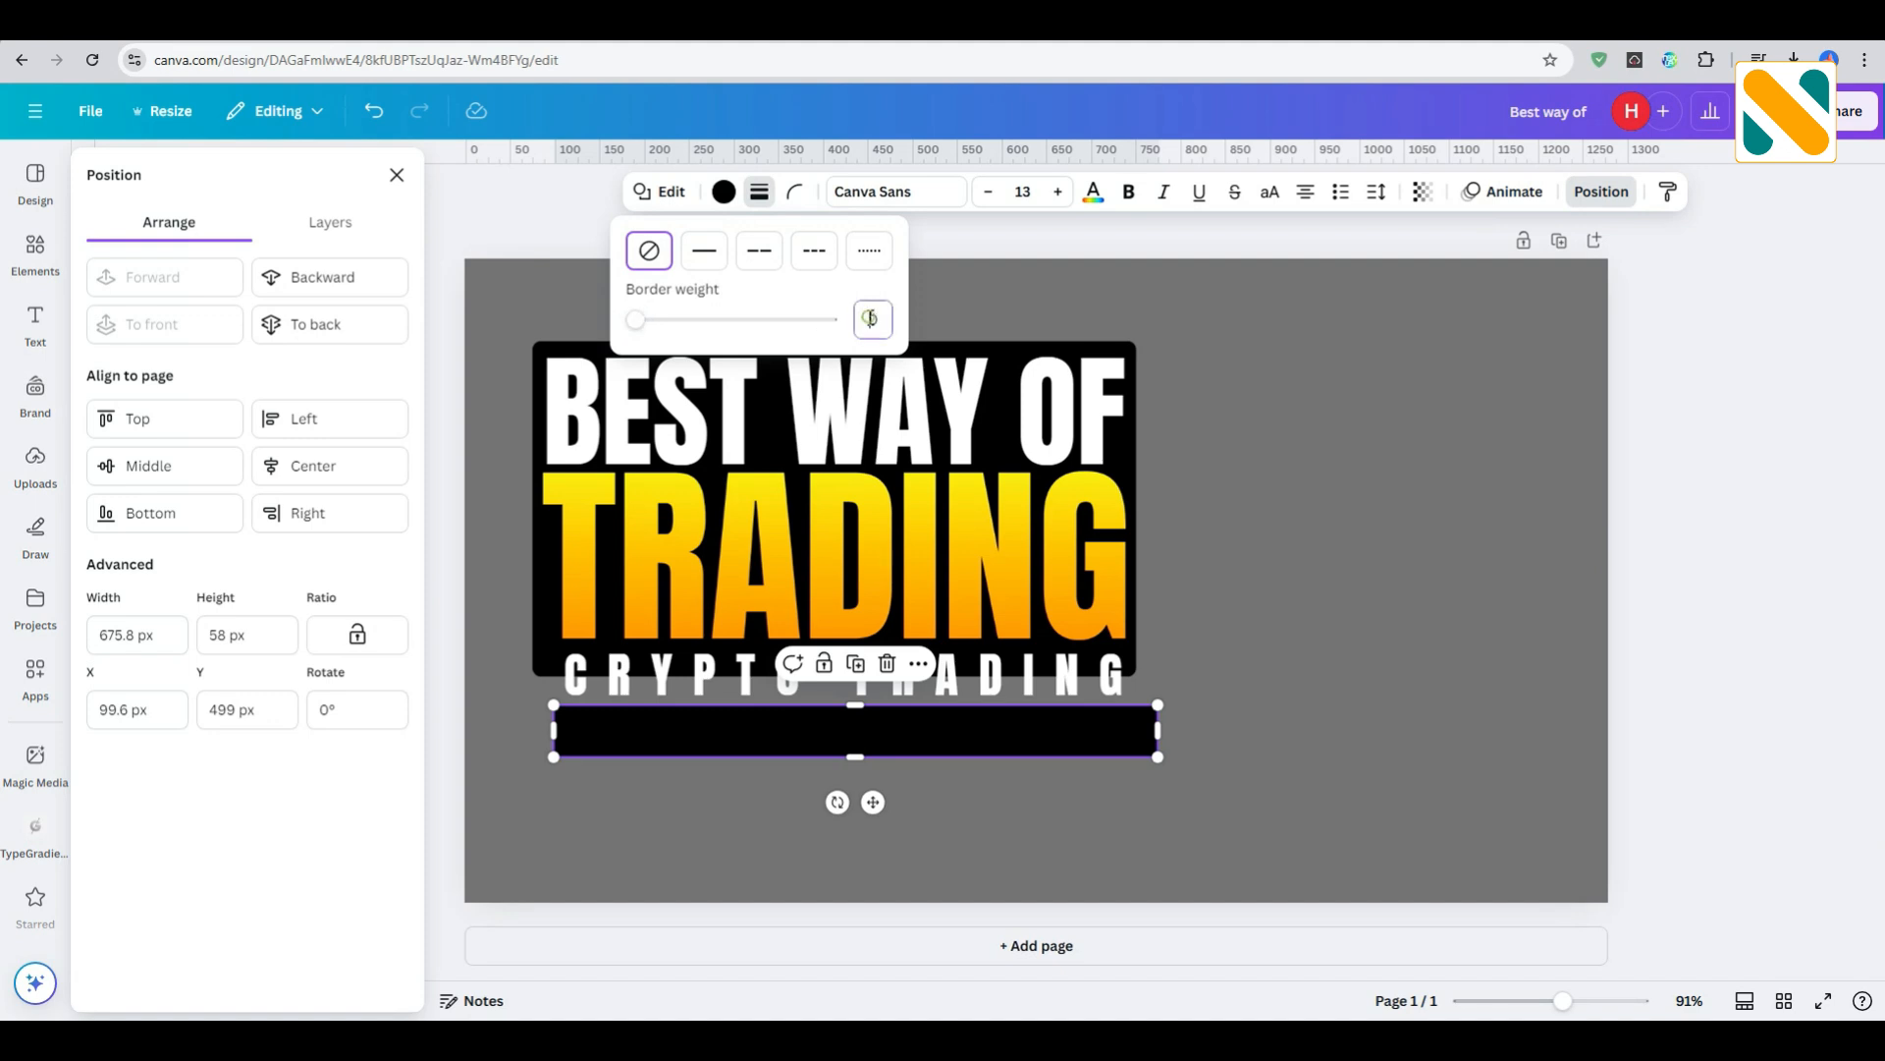
text(3)
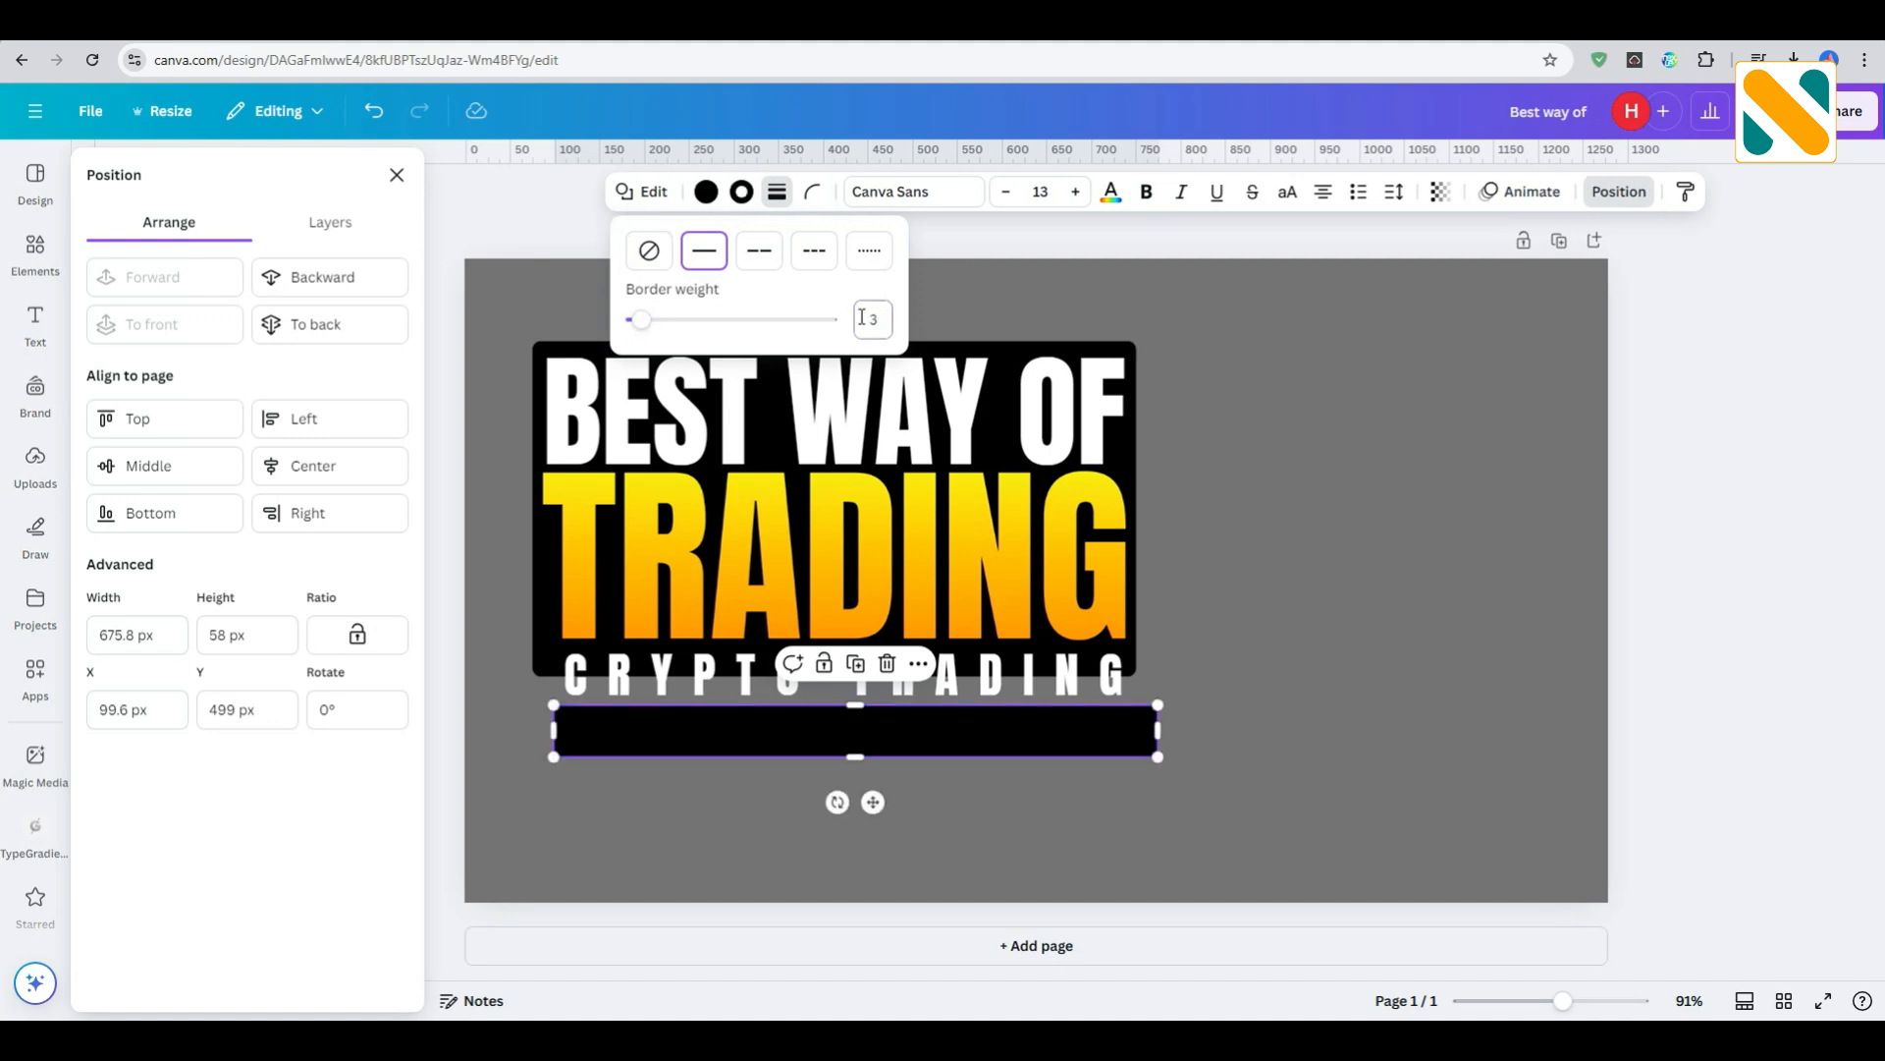
click(743, 193)
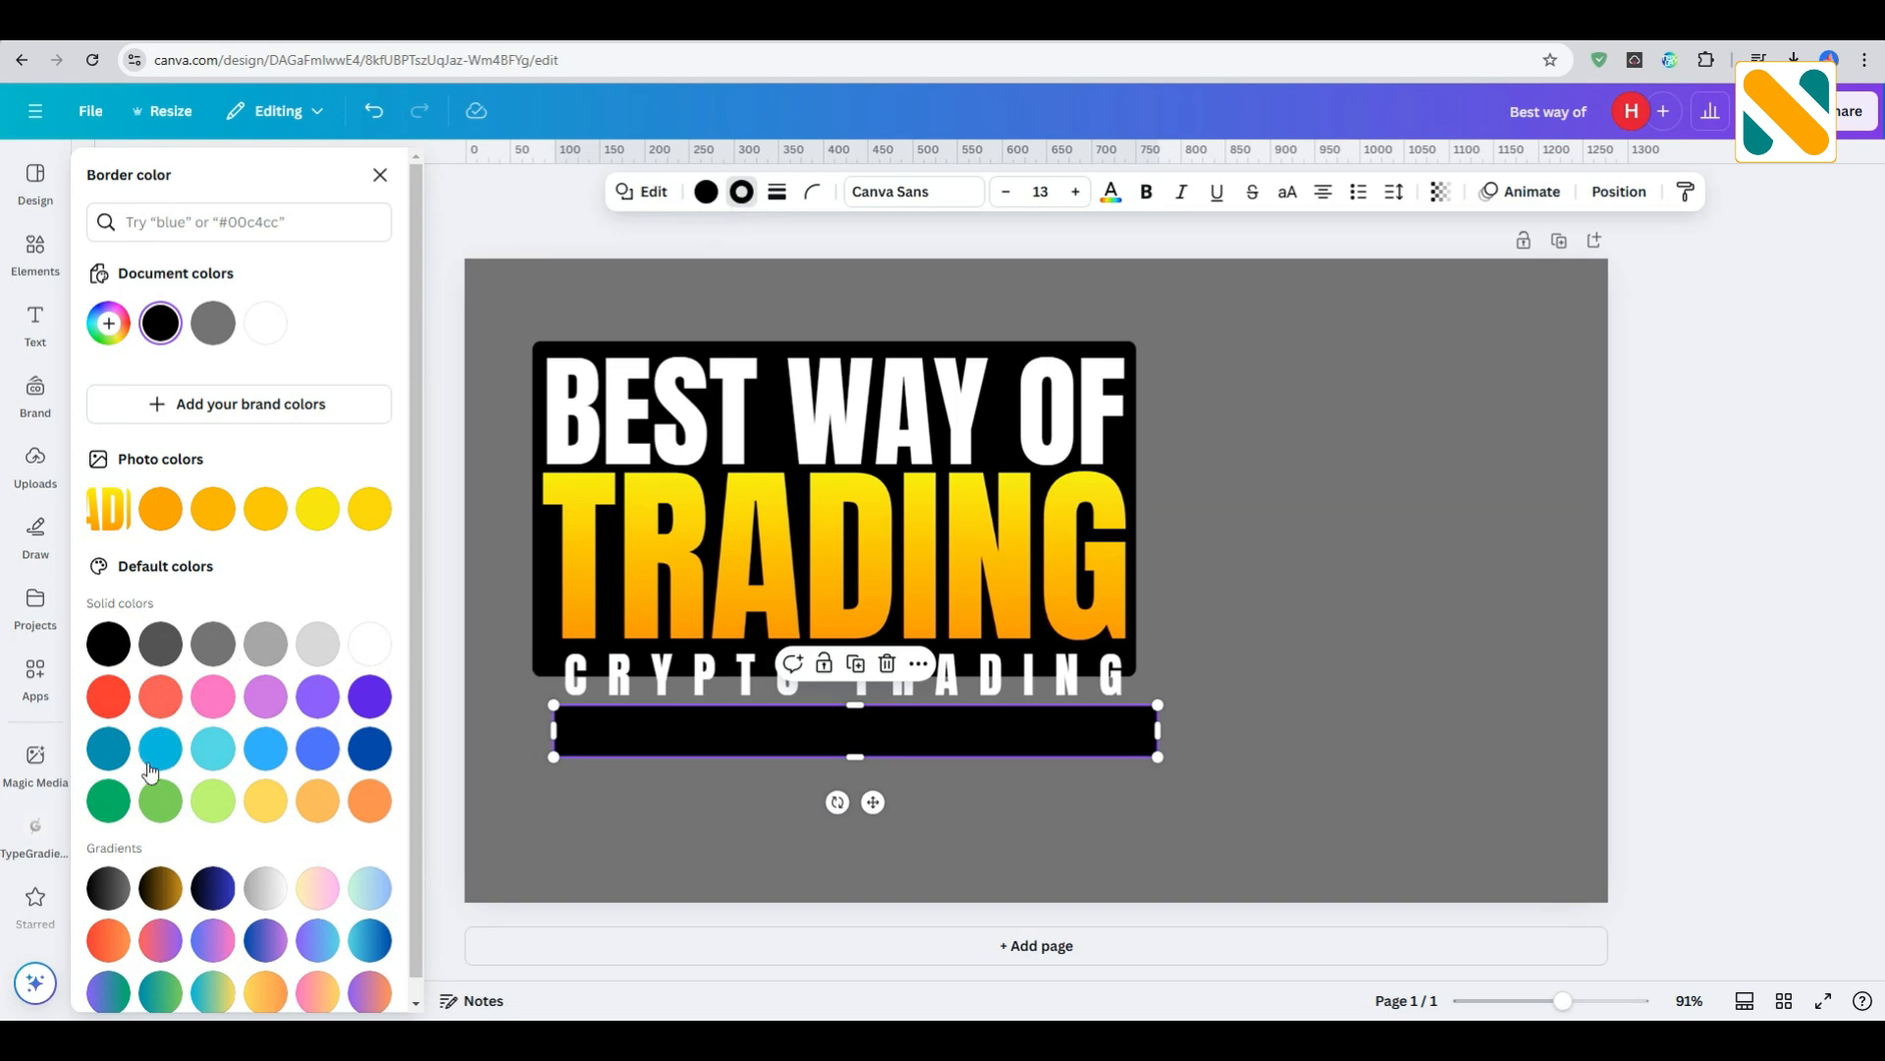
click(108, 801)
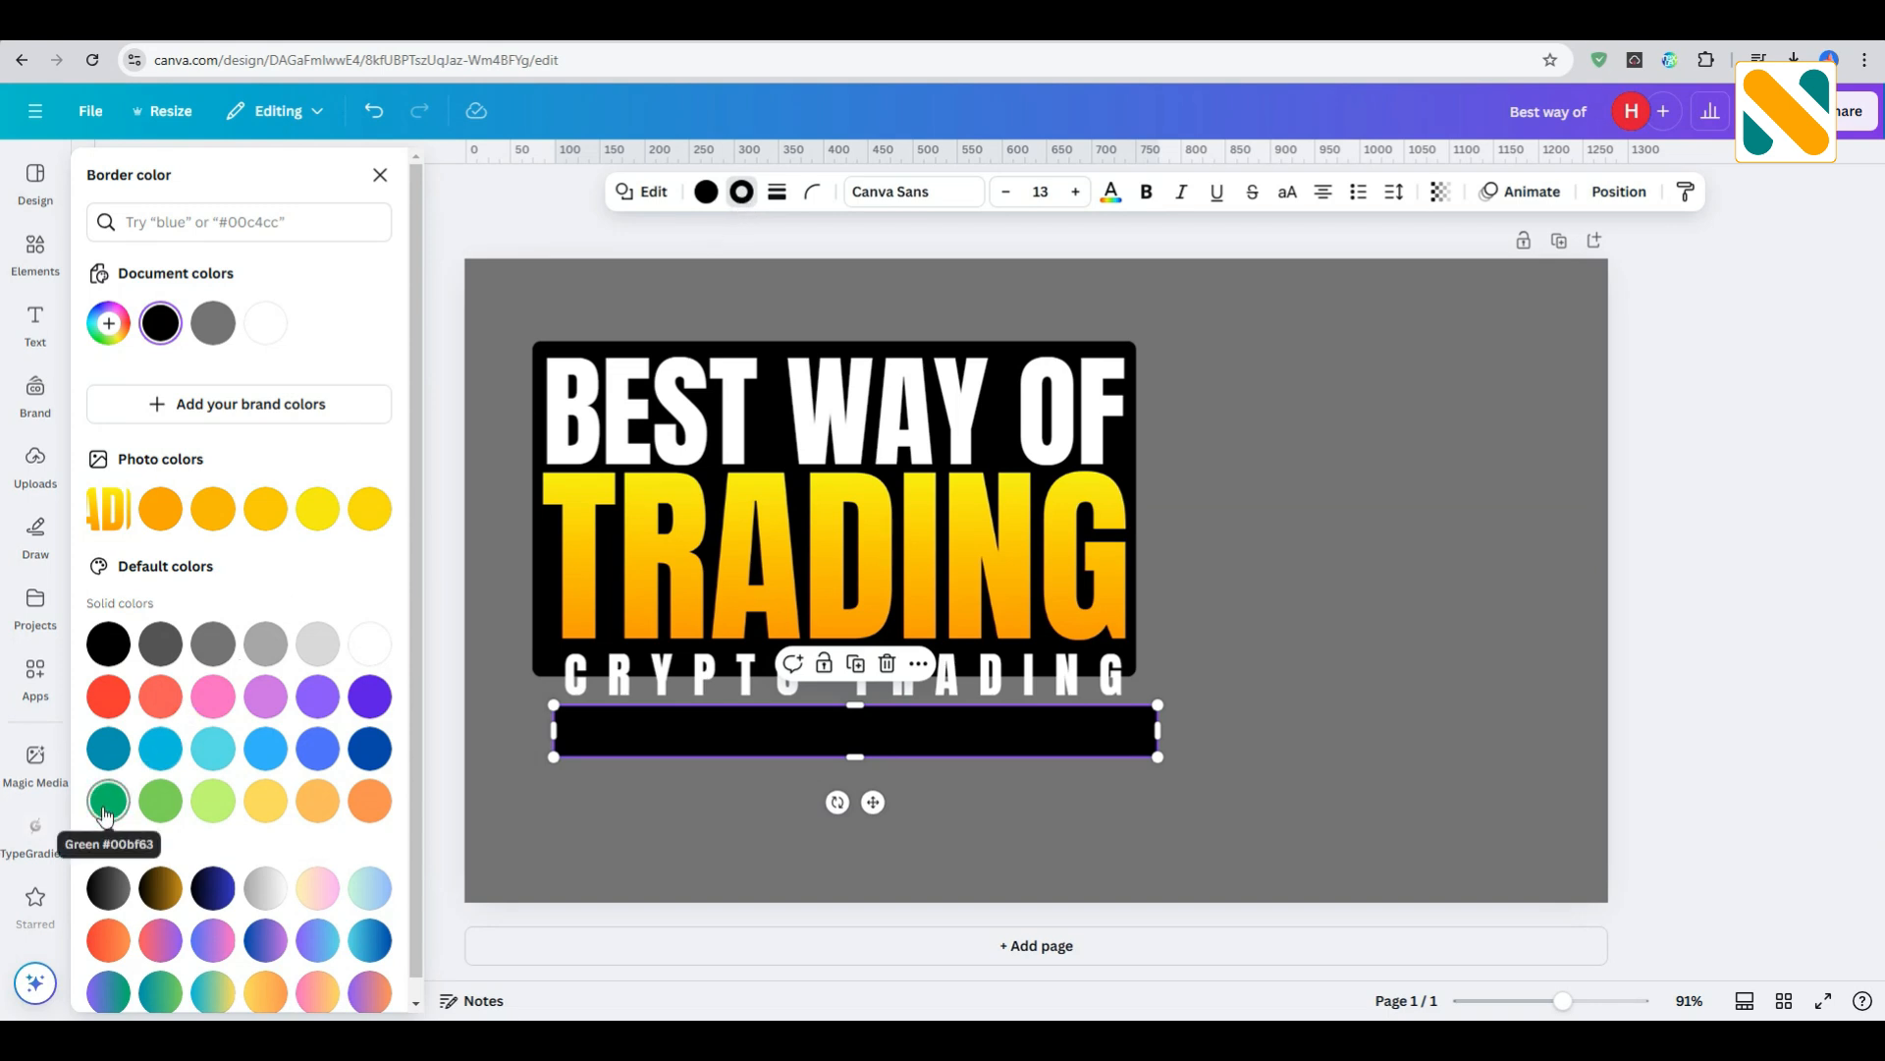
- Fill the green-bordered bar with white
click(705, 199)
click(369, 644)
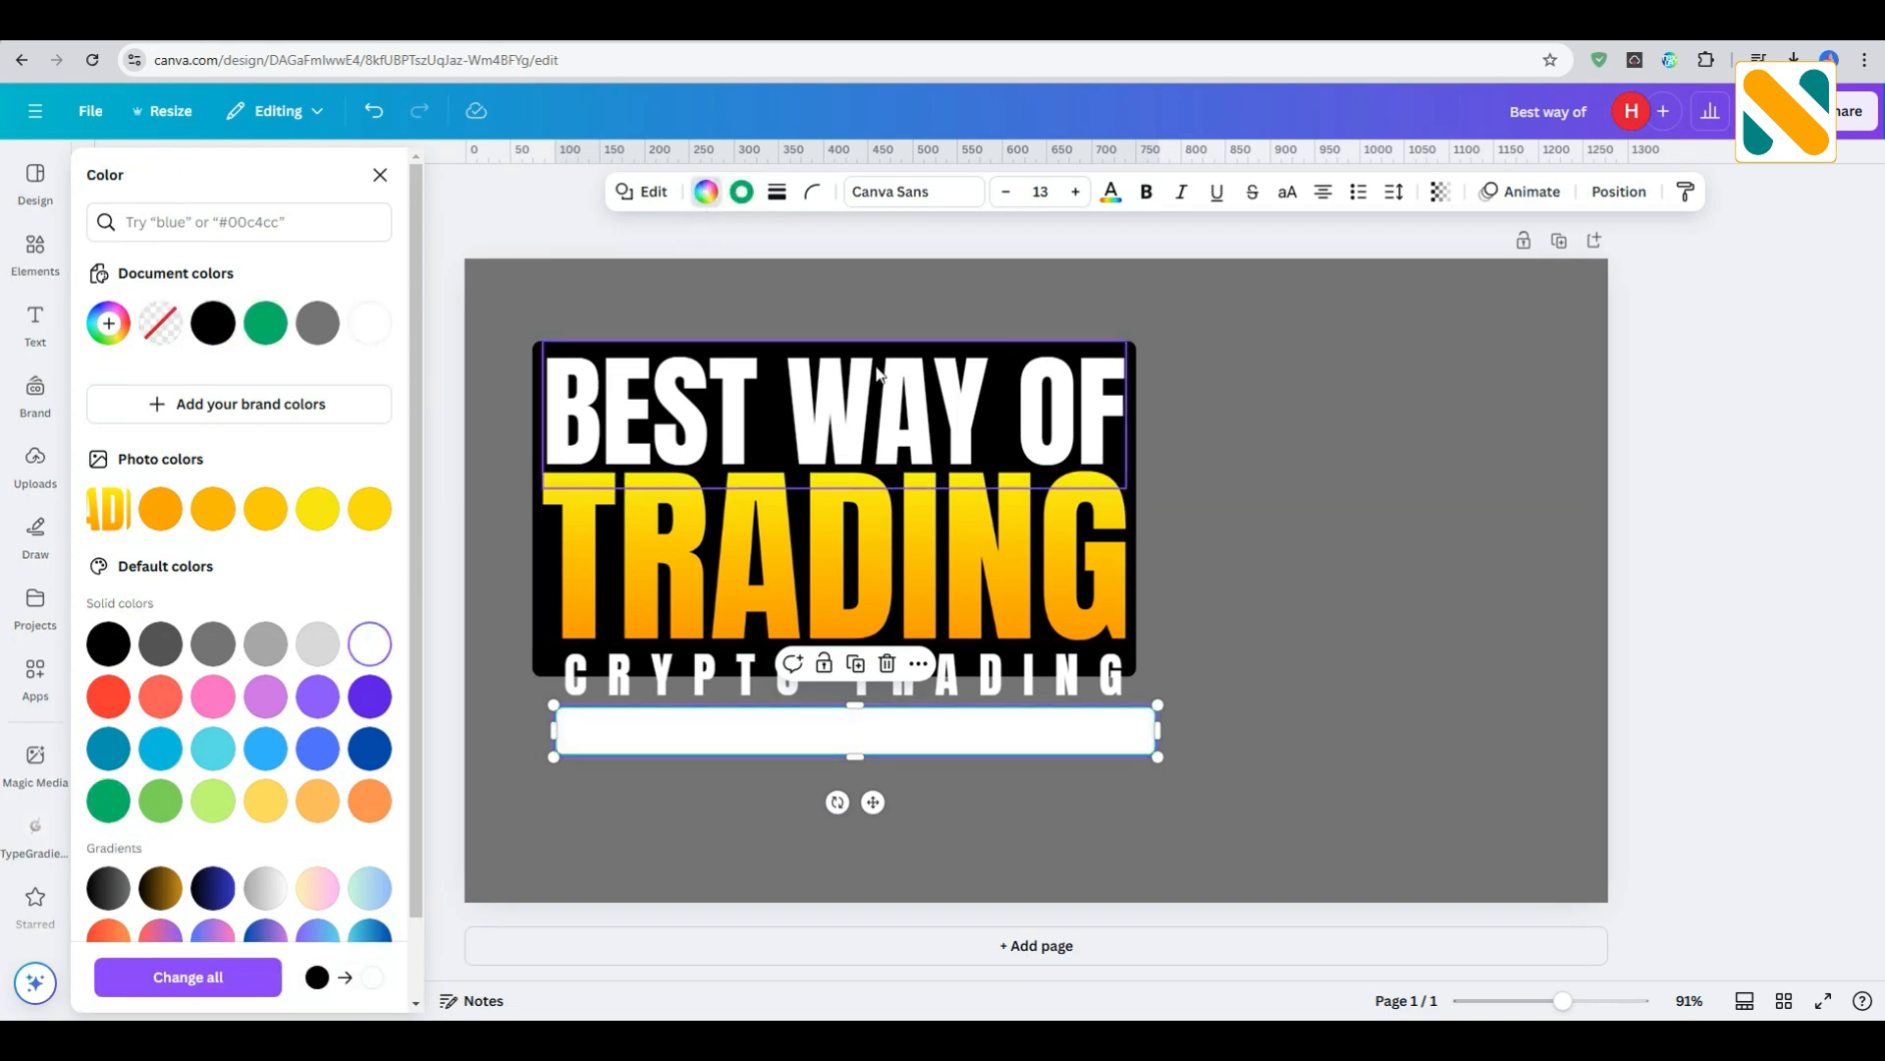
click(870, 277)
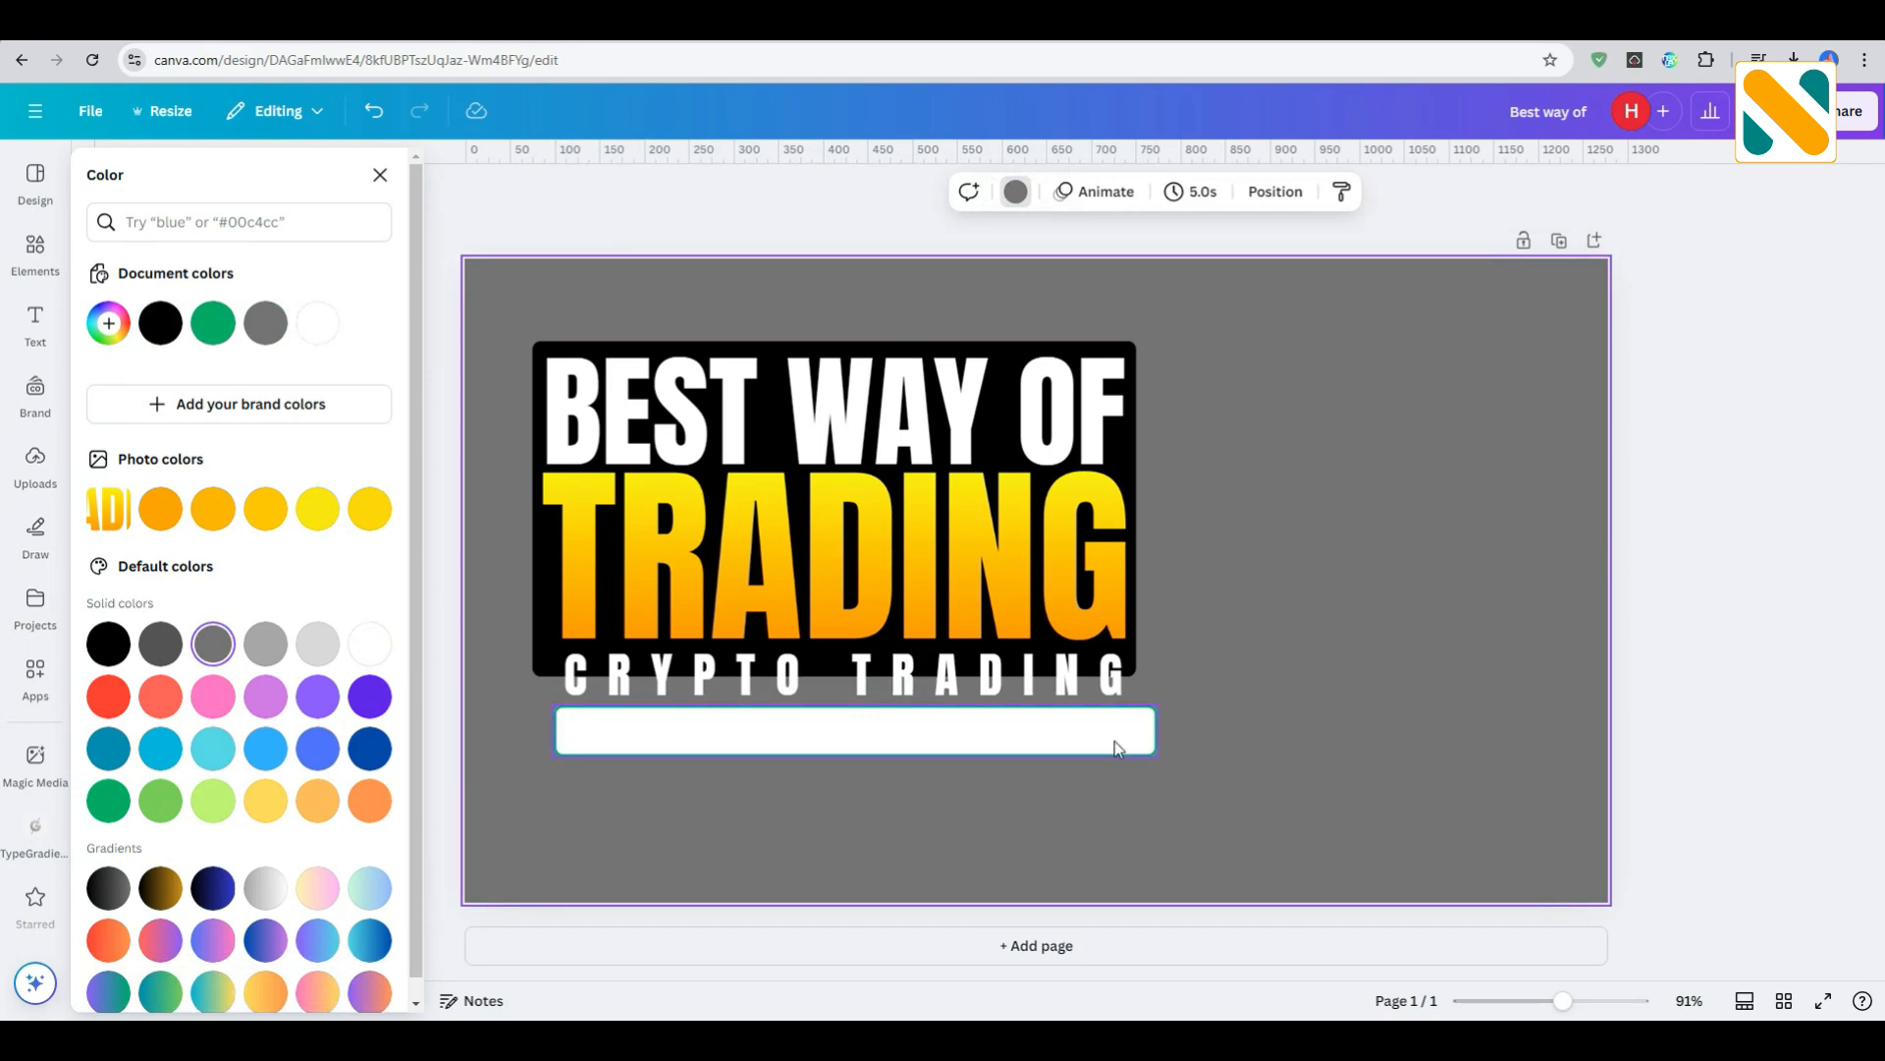
- Resize the white bar to about 648 × 61 px over "CRYPTO TRADING" and send it behind the other objects
drag(1115, 748, 1145, 698)
drag(1139, 701, 1139, 718)
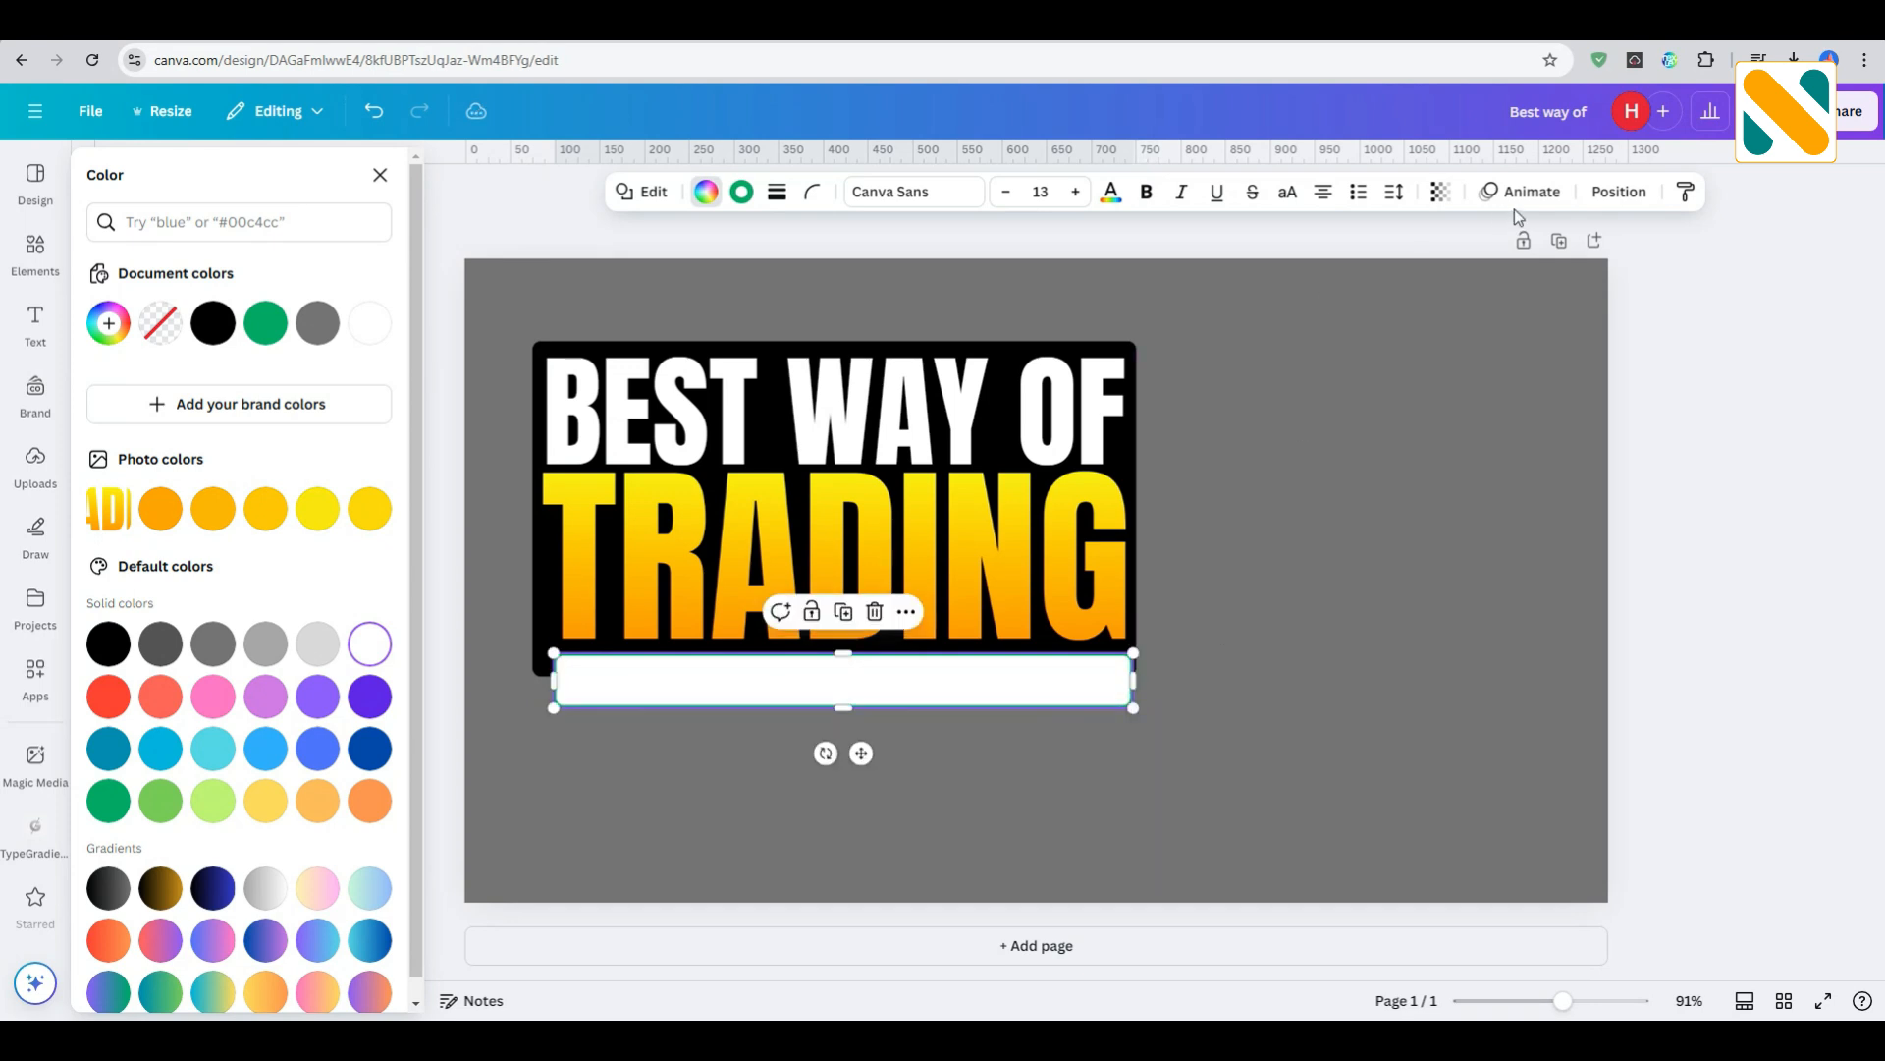
click(1620, 192)
click(376, 268)
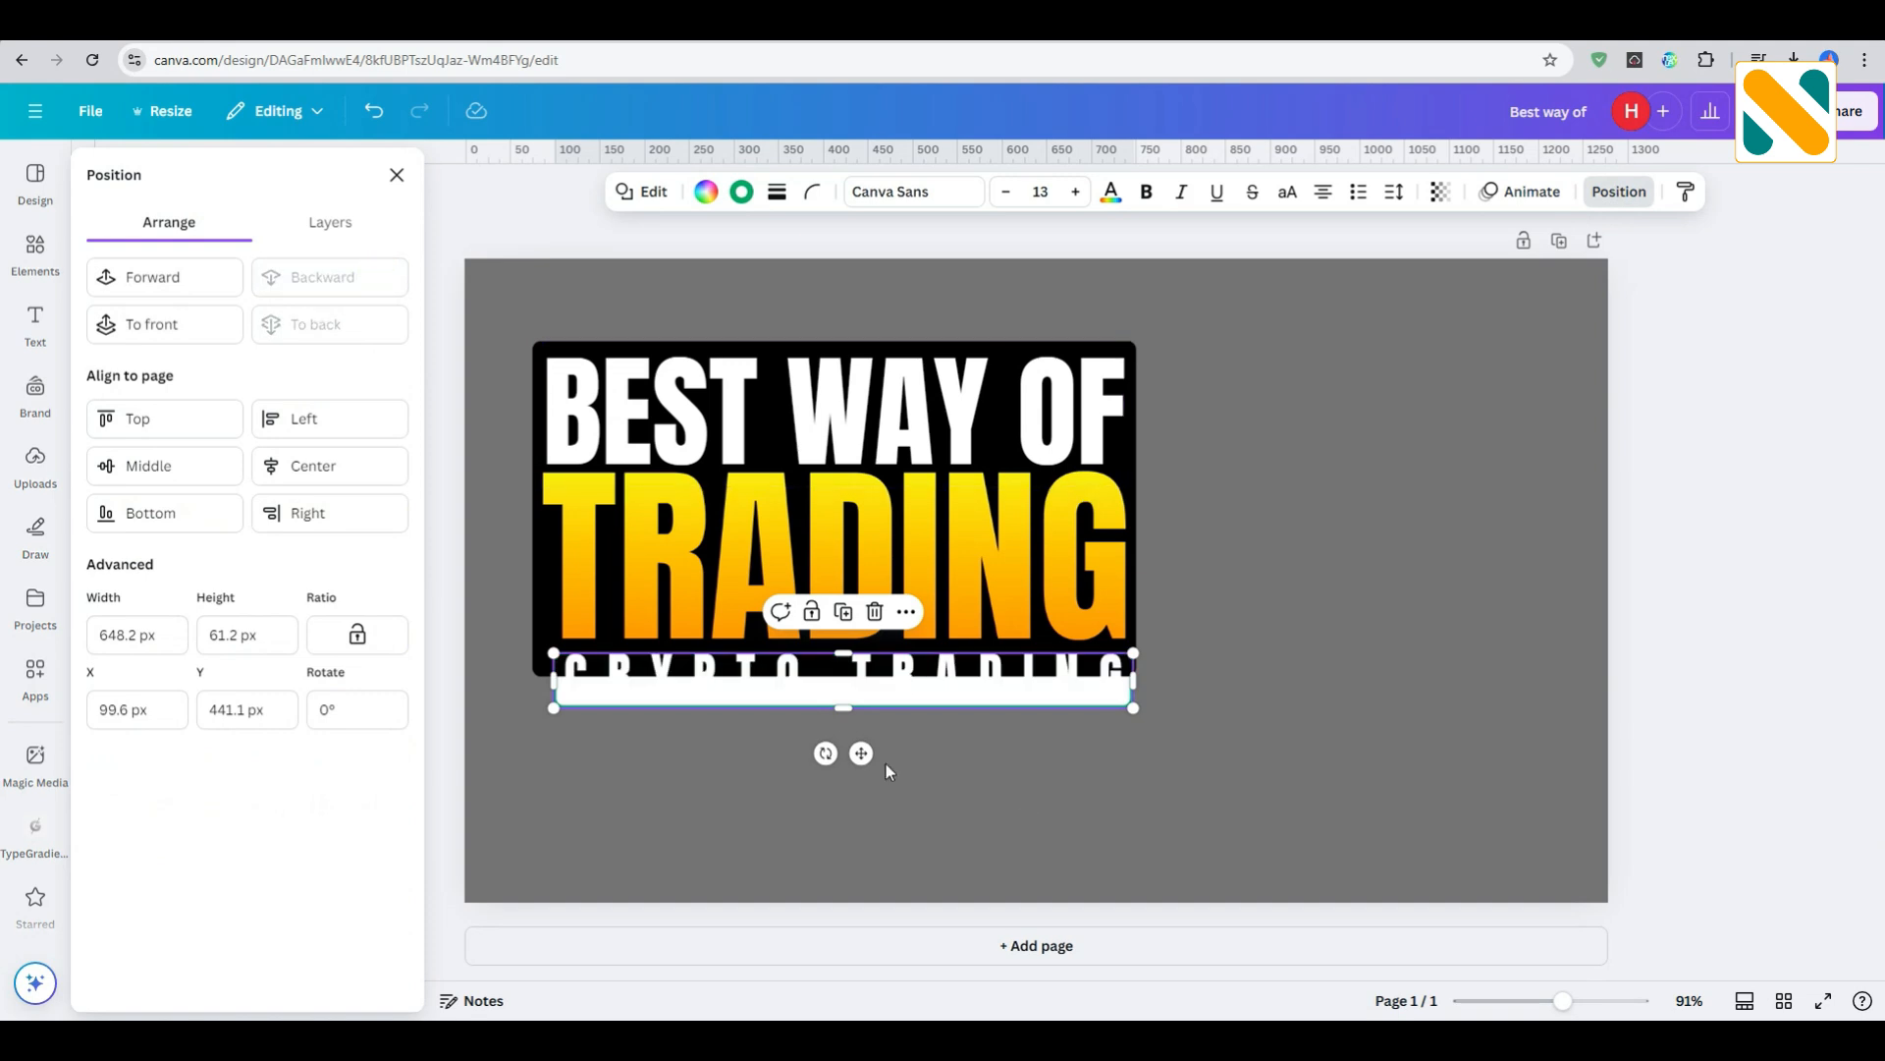
- Move the white bar down clear of "CRYPTO TRADING" and change that text's color to black
drag(861, 753, 853, 803)
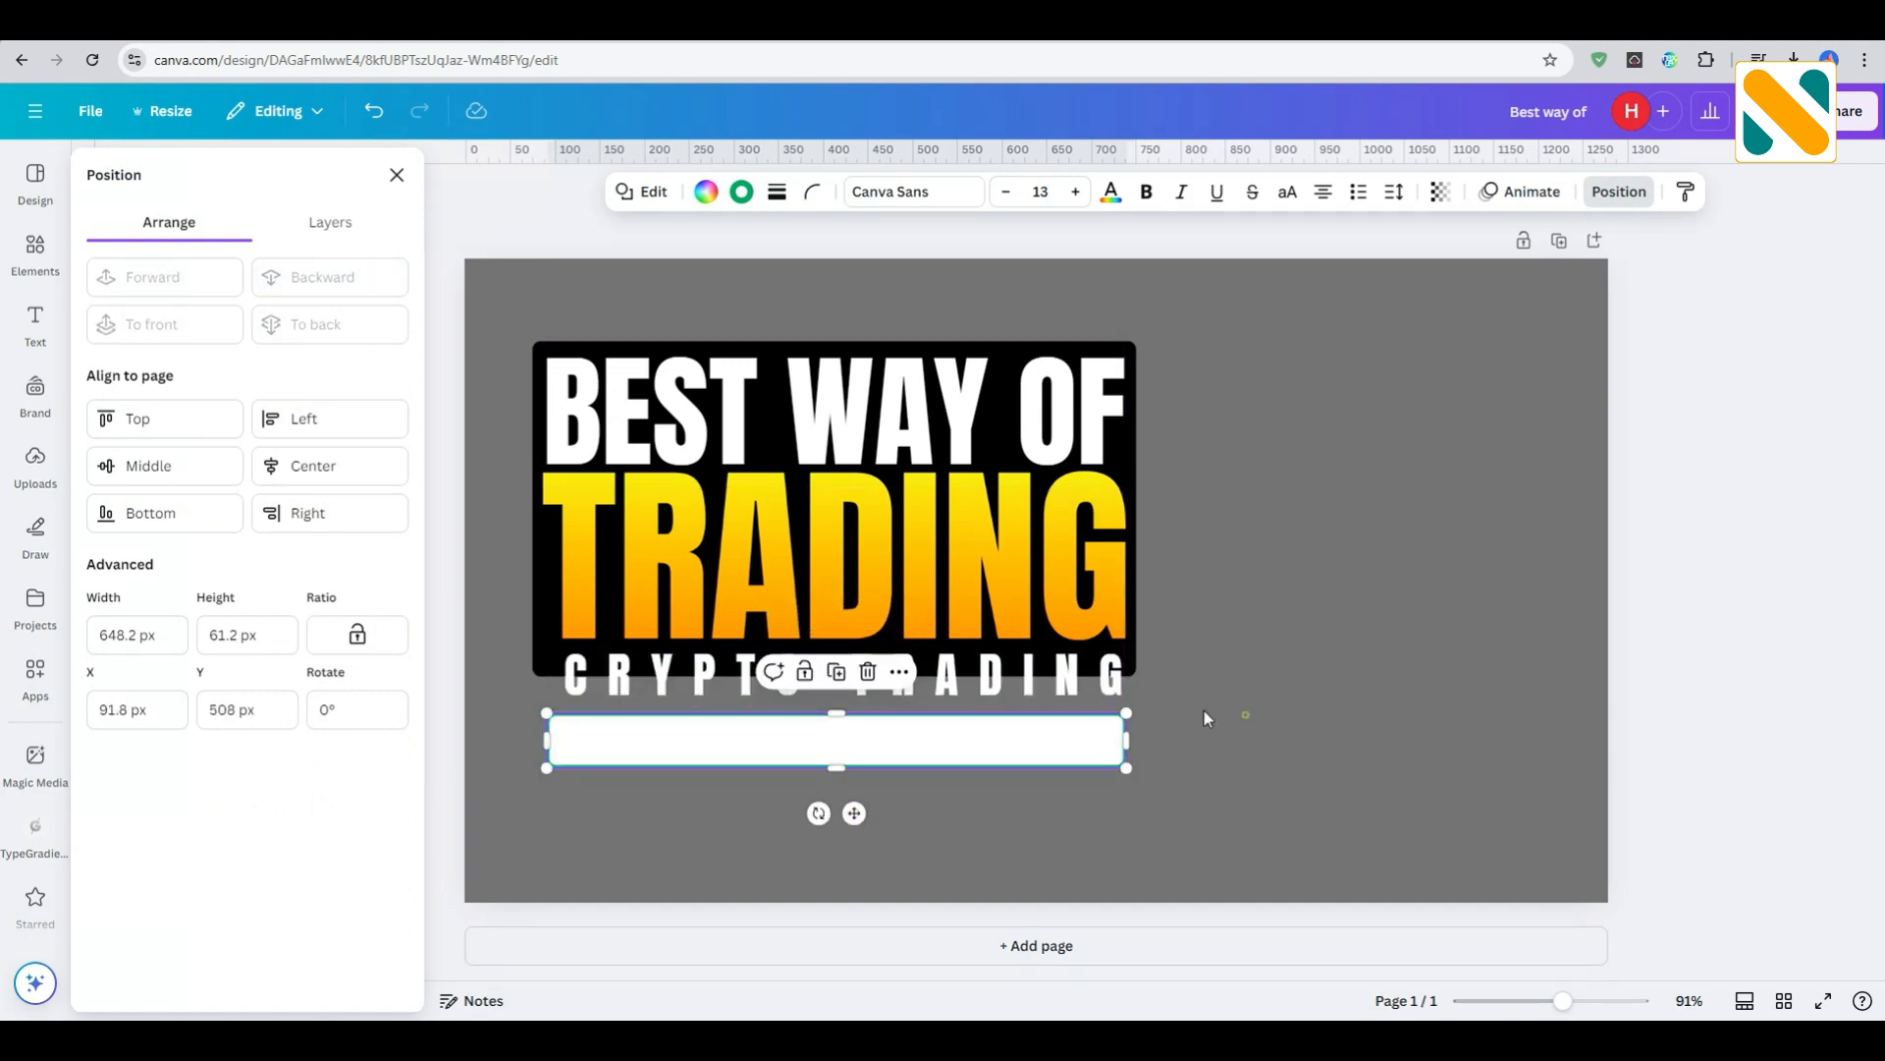
click(1079, 667)
click(955, 194)
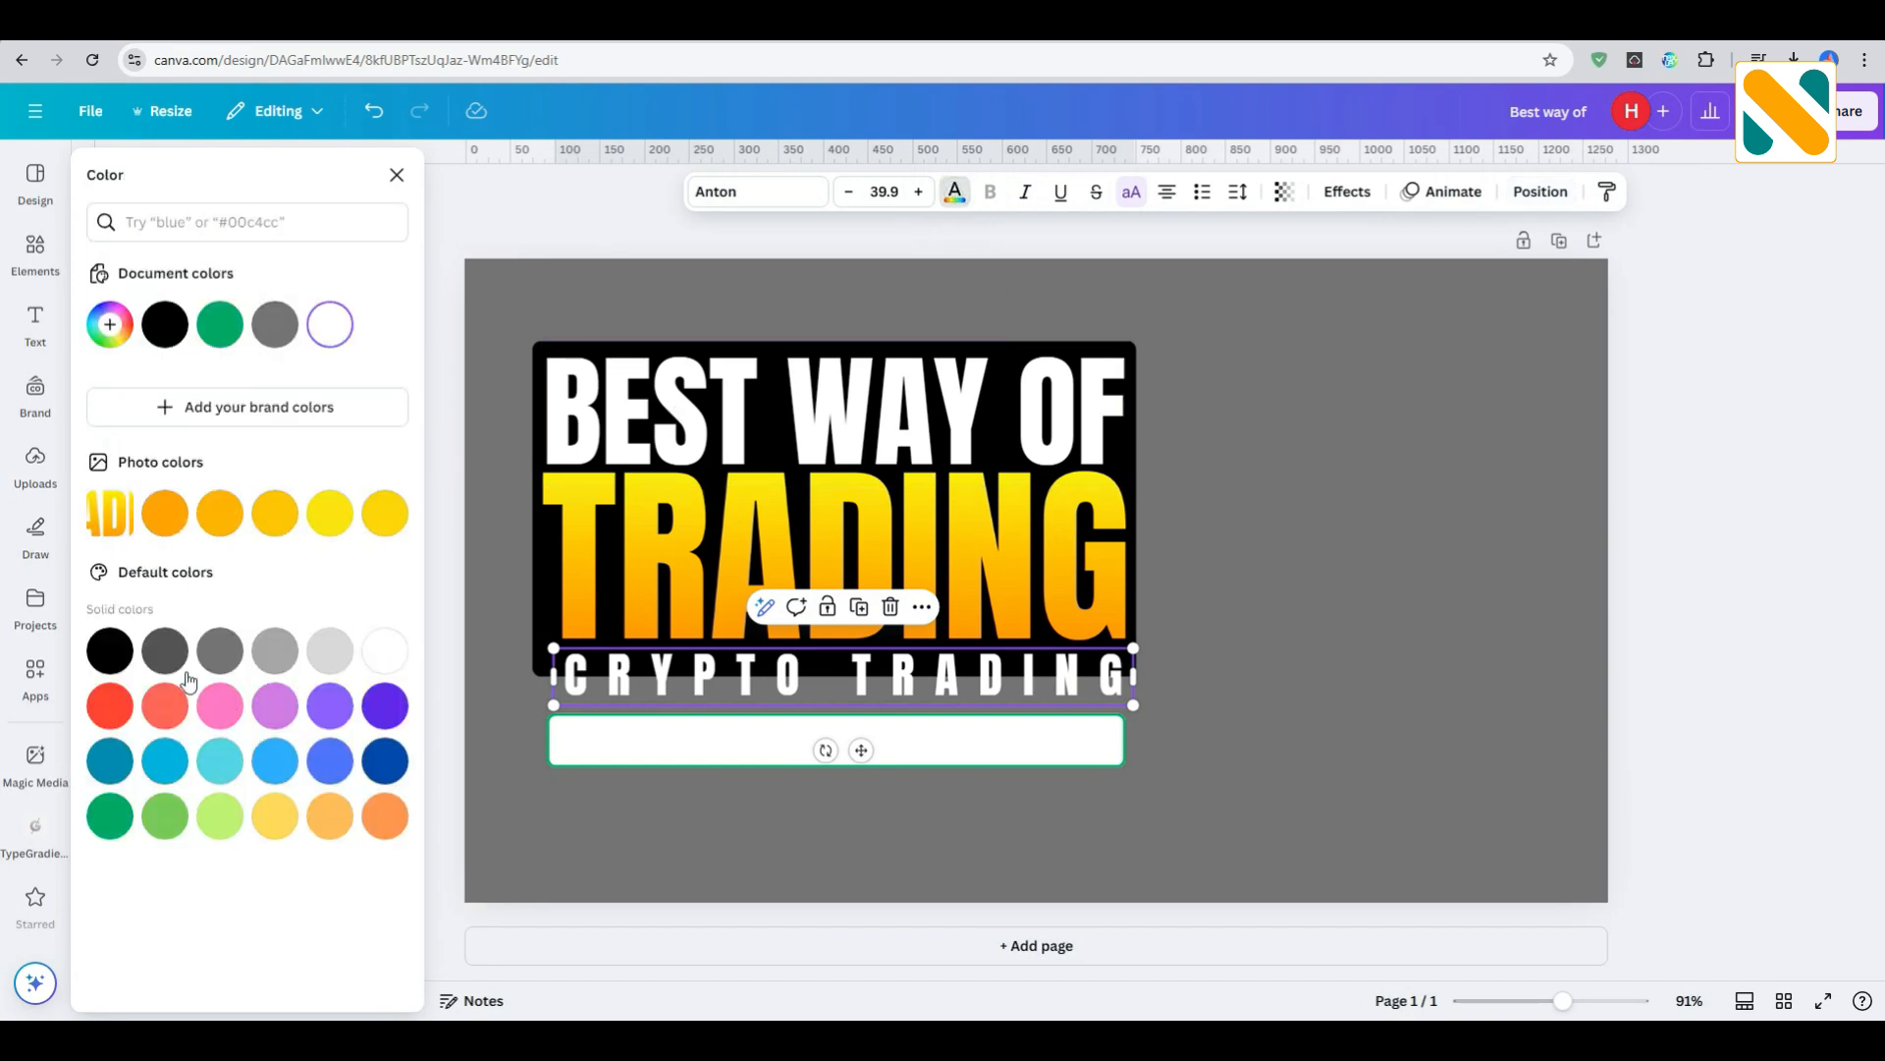
click(110, 650)
click(1012, 746)
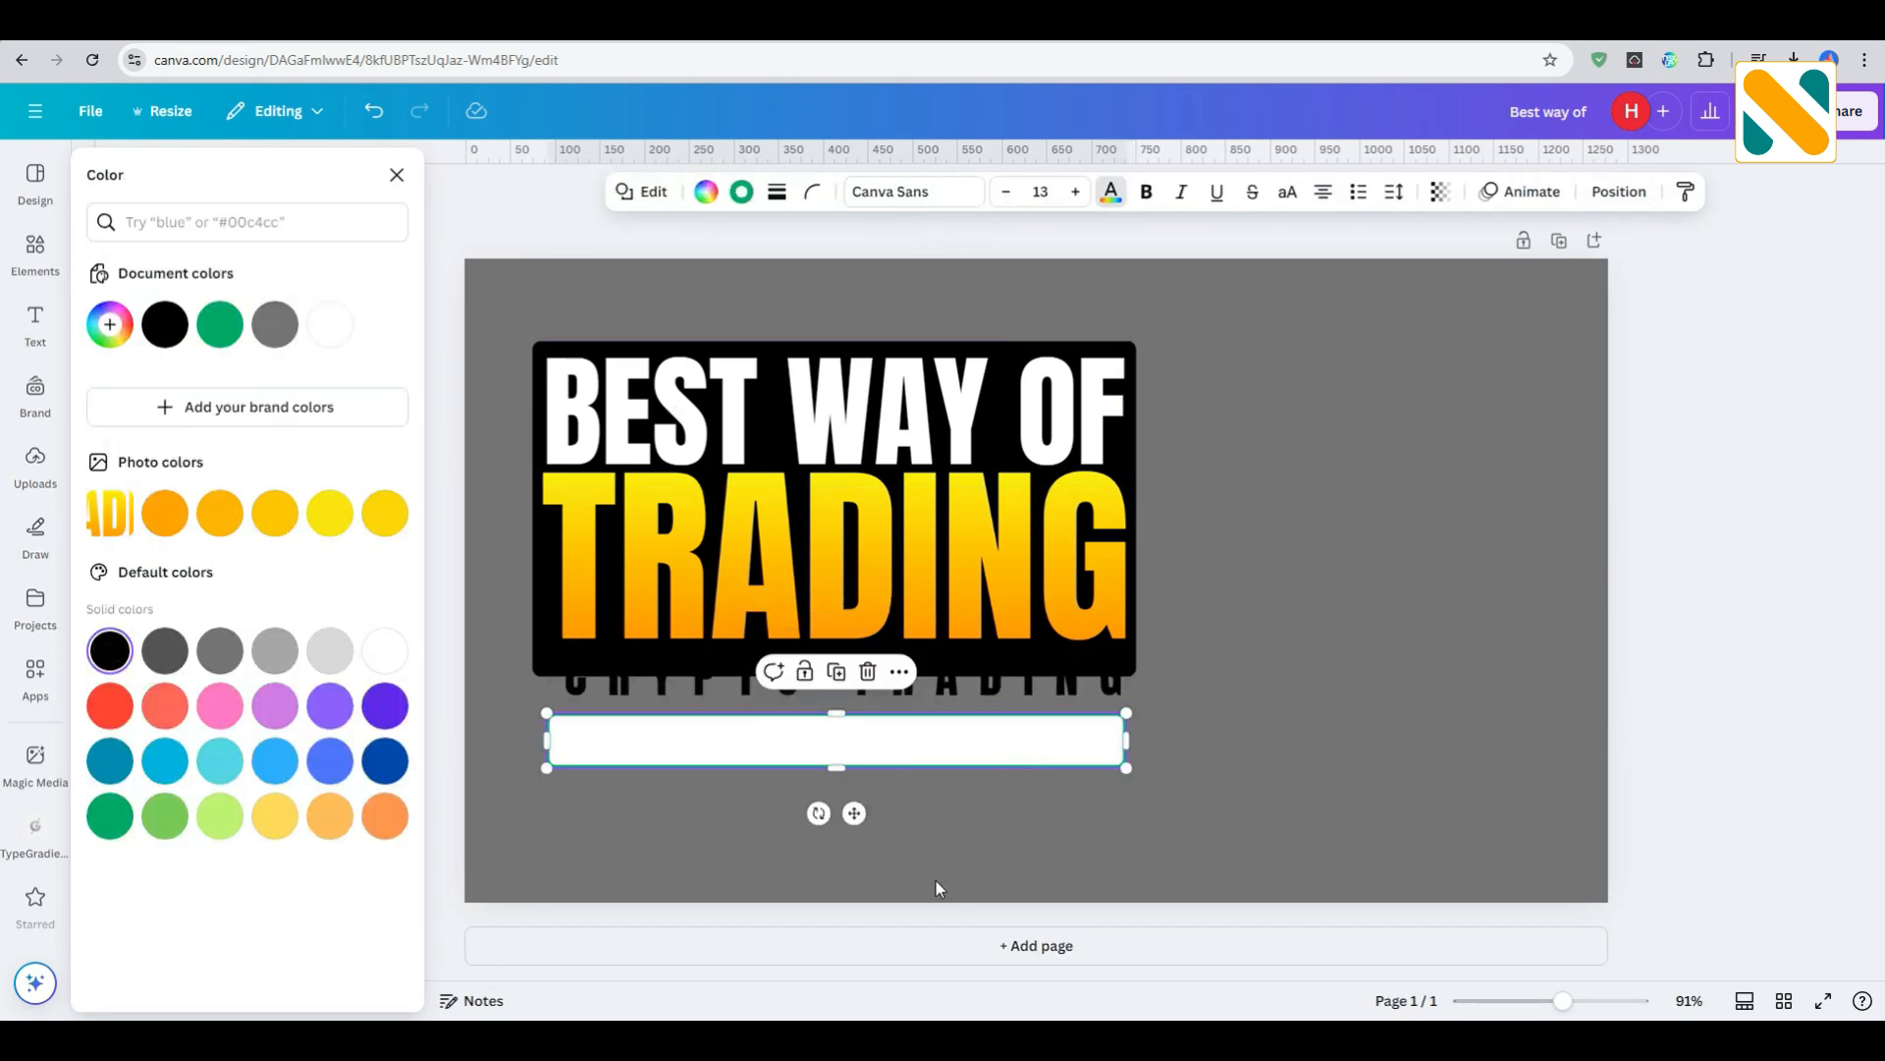
- Move the white bar back up behind "CRYPTO TRADING" and bring it forward above the black box
drag(857, 812, 861, 745)
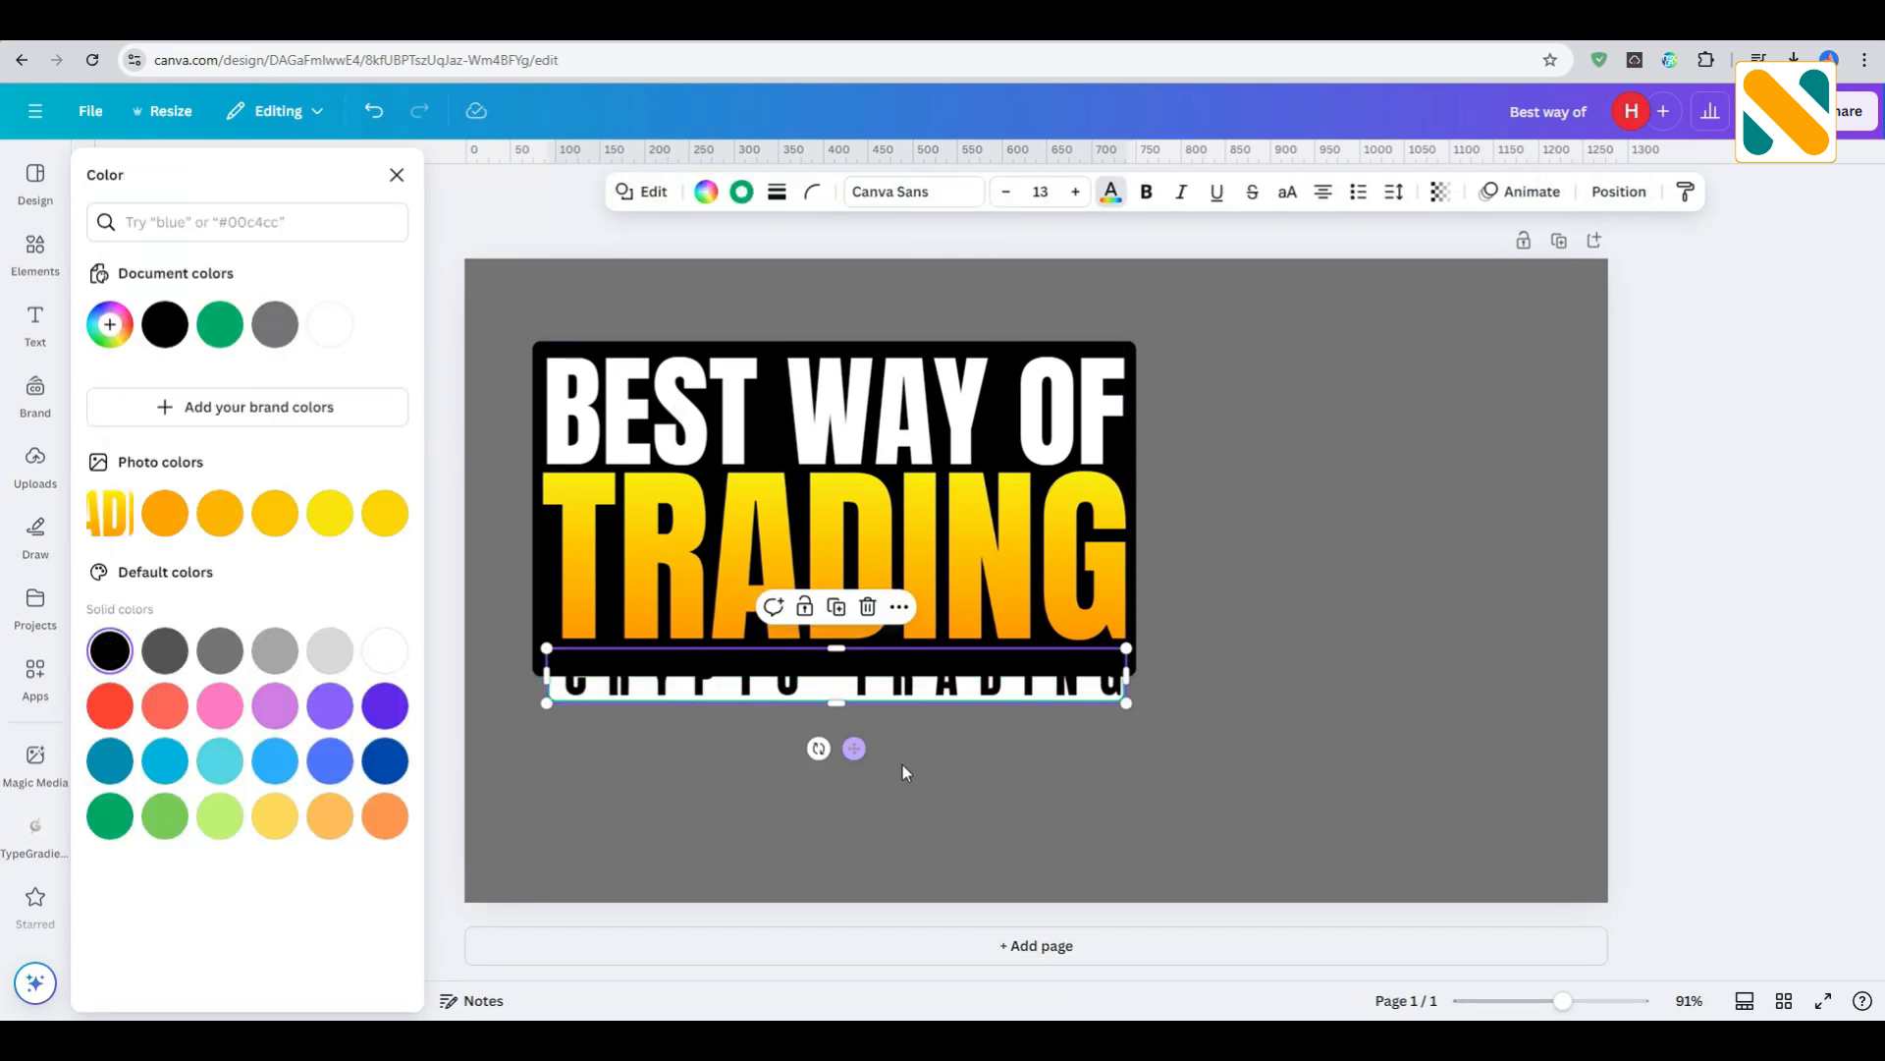
click(1620, 192)
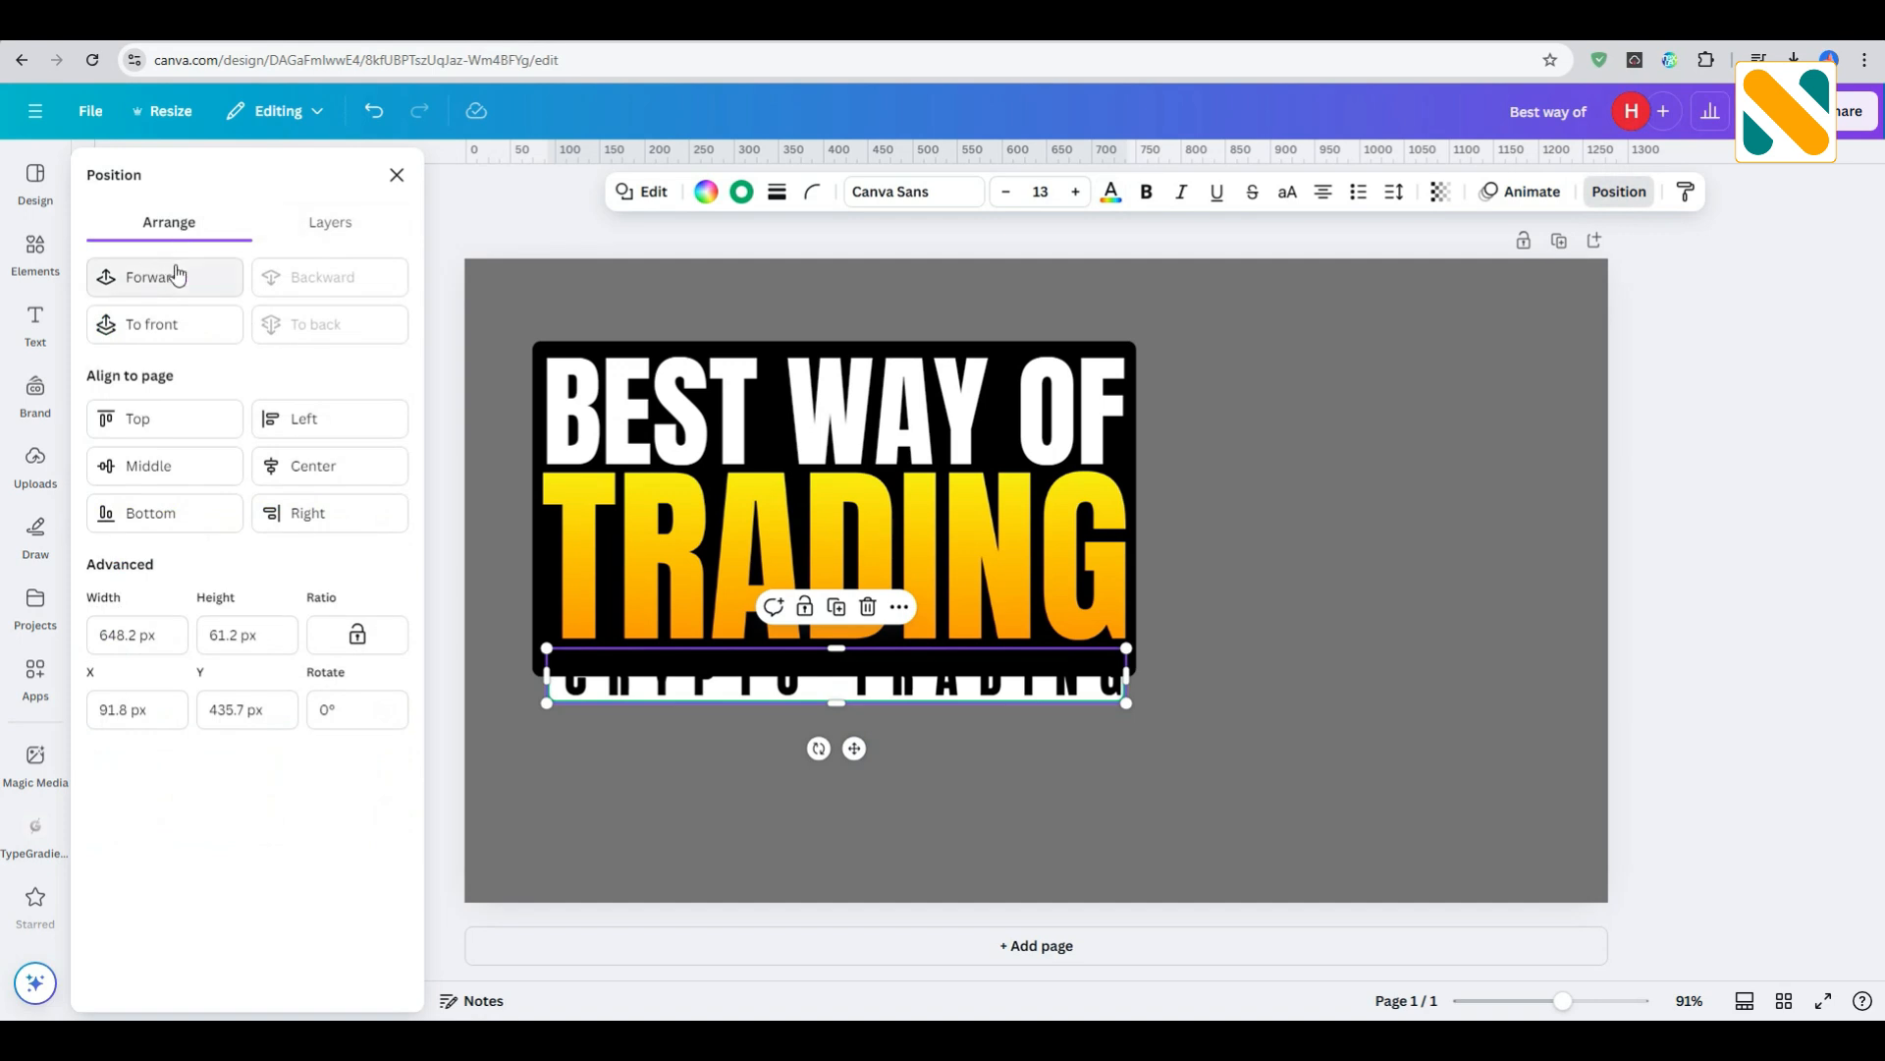
click(323, 277)
click(952, 758)
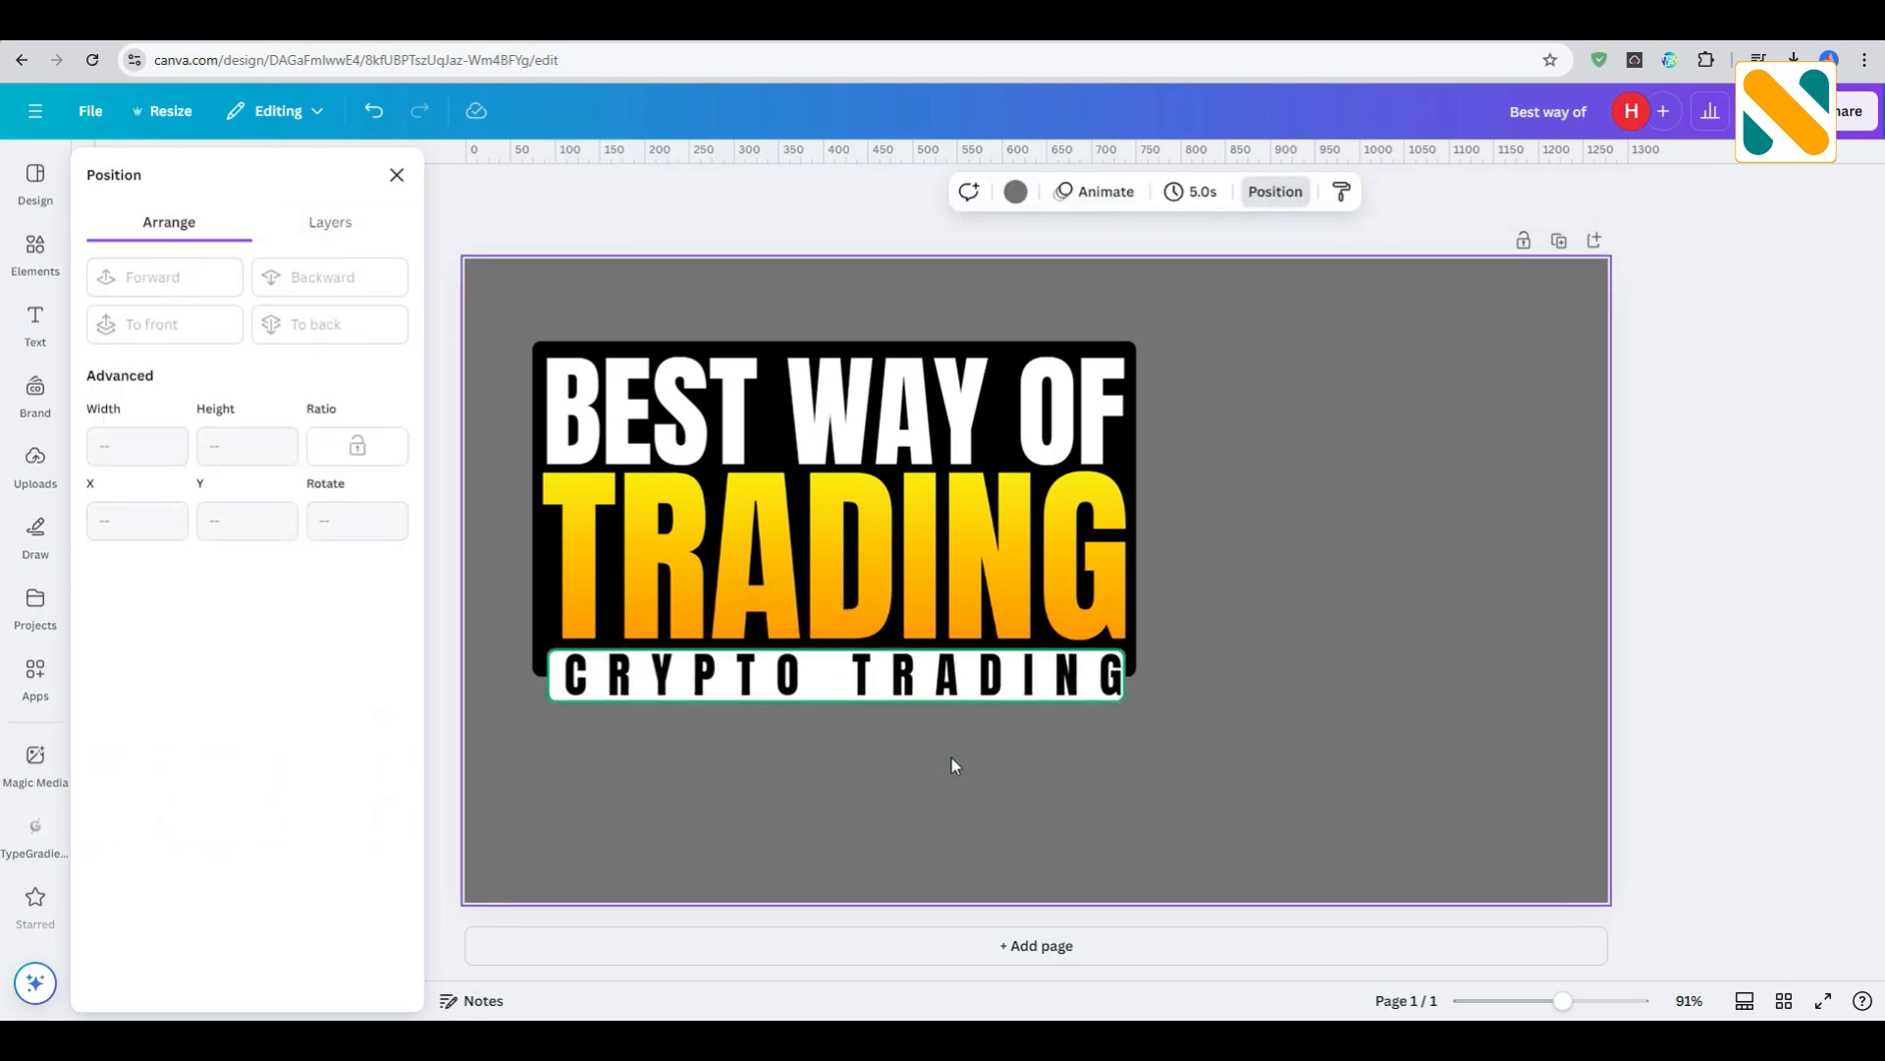
- Extend the white bar's lower edge slightly to a height of about 63 px
click(551, 693)
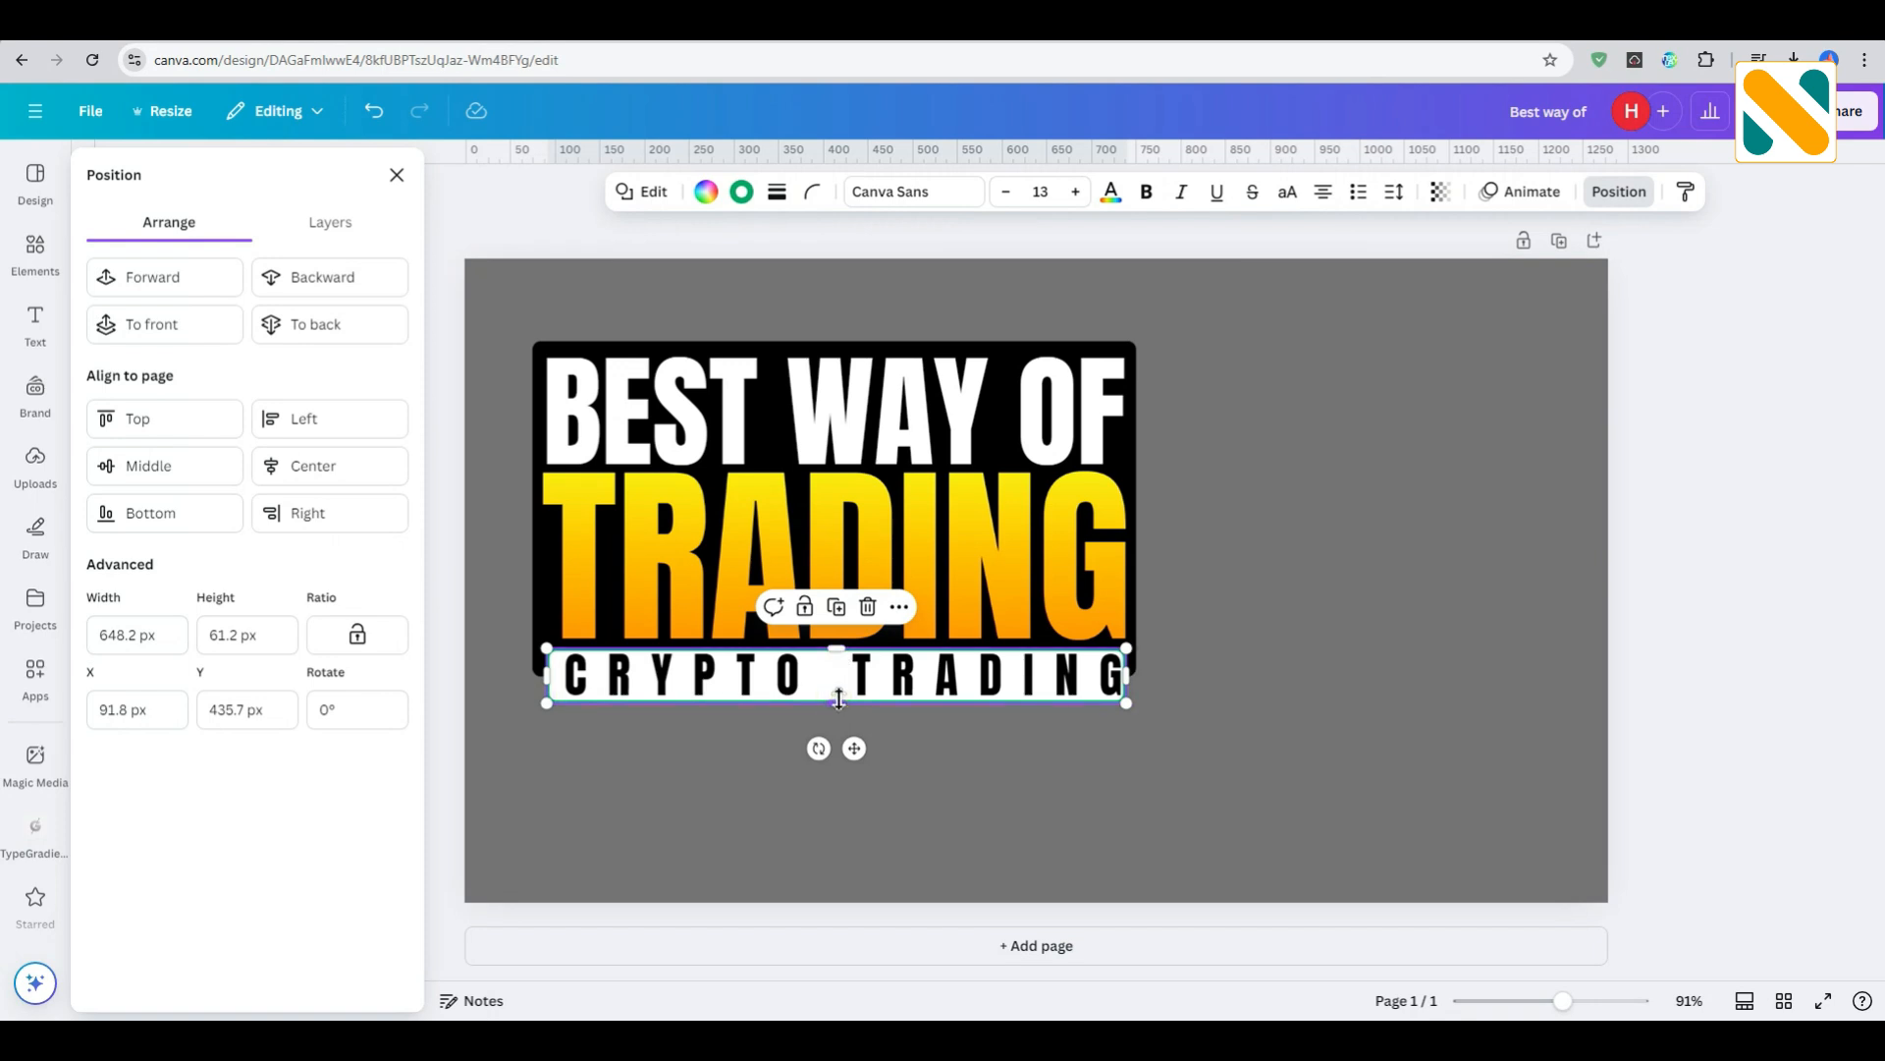
drag(839, 701, 839, 705)
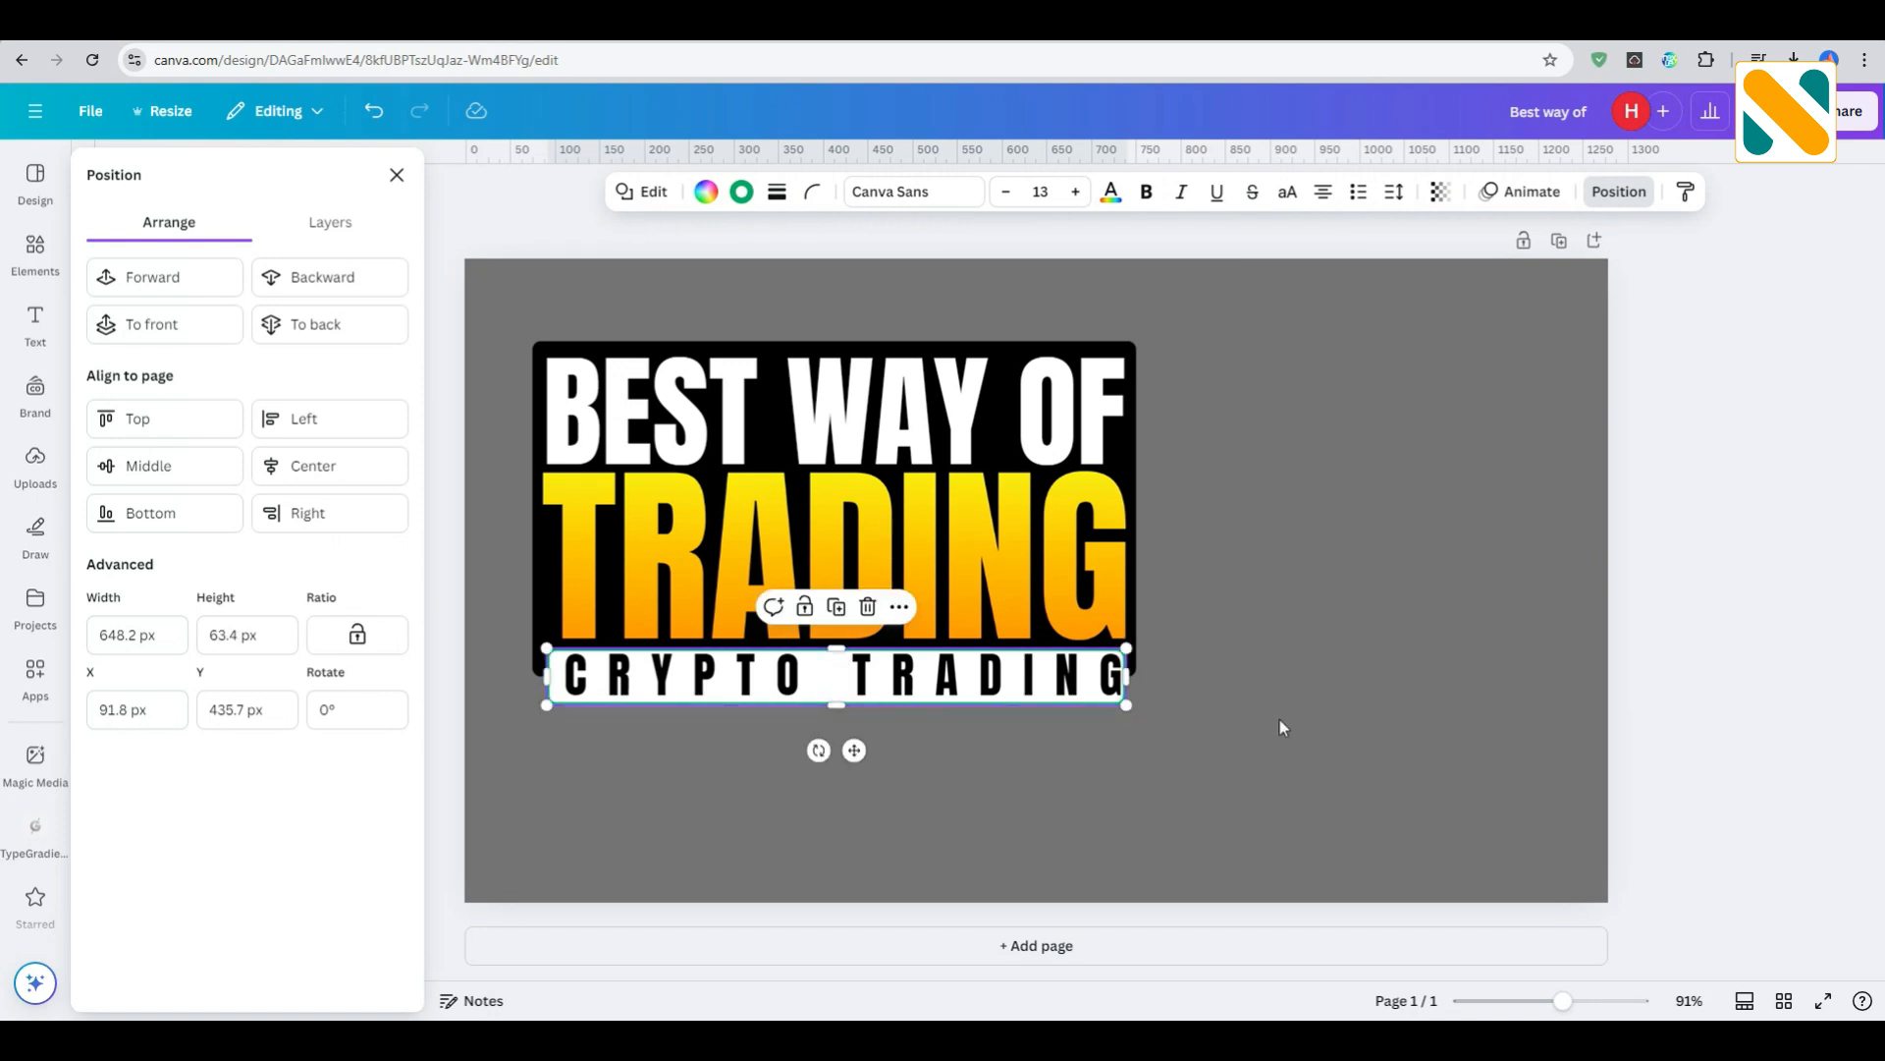
click(1365, 699)
- Nudge the "CRYPTO TRADING" text left to X 92.6 px and slightly down to center it on the white bar
click(1088, 670)
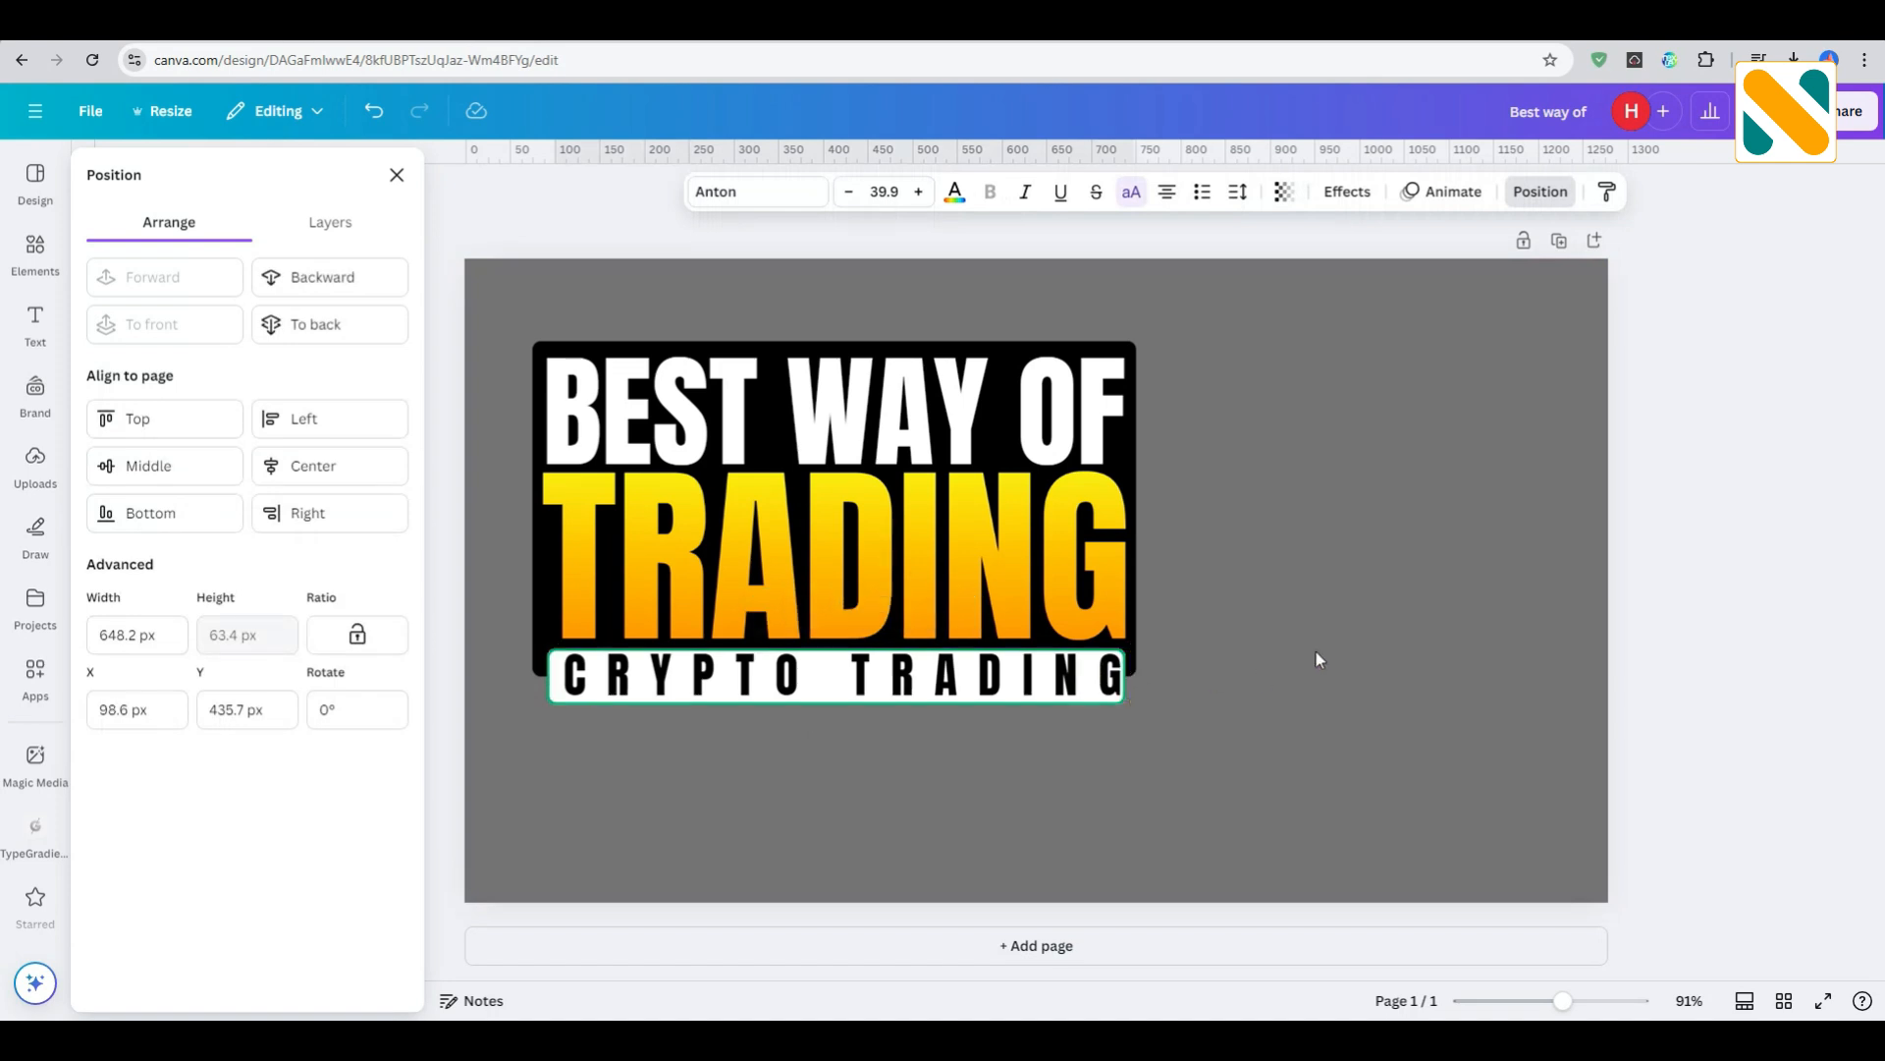
key(Left)
key(Left)
key(Left)
key(Left)
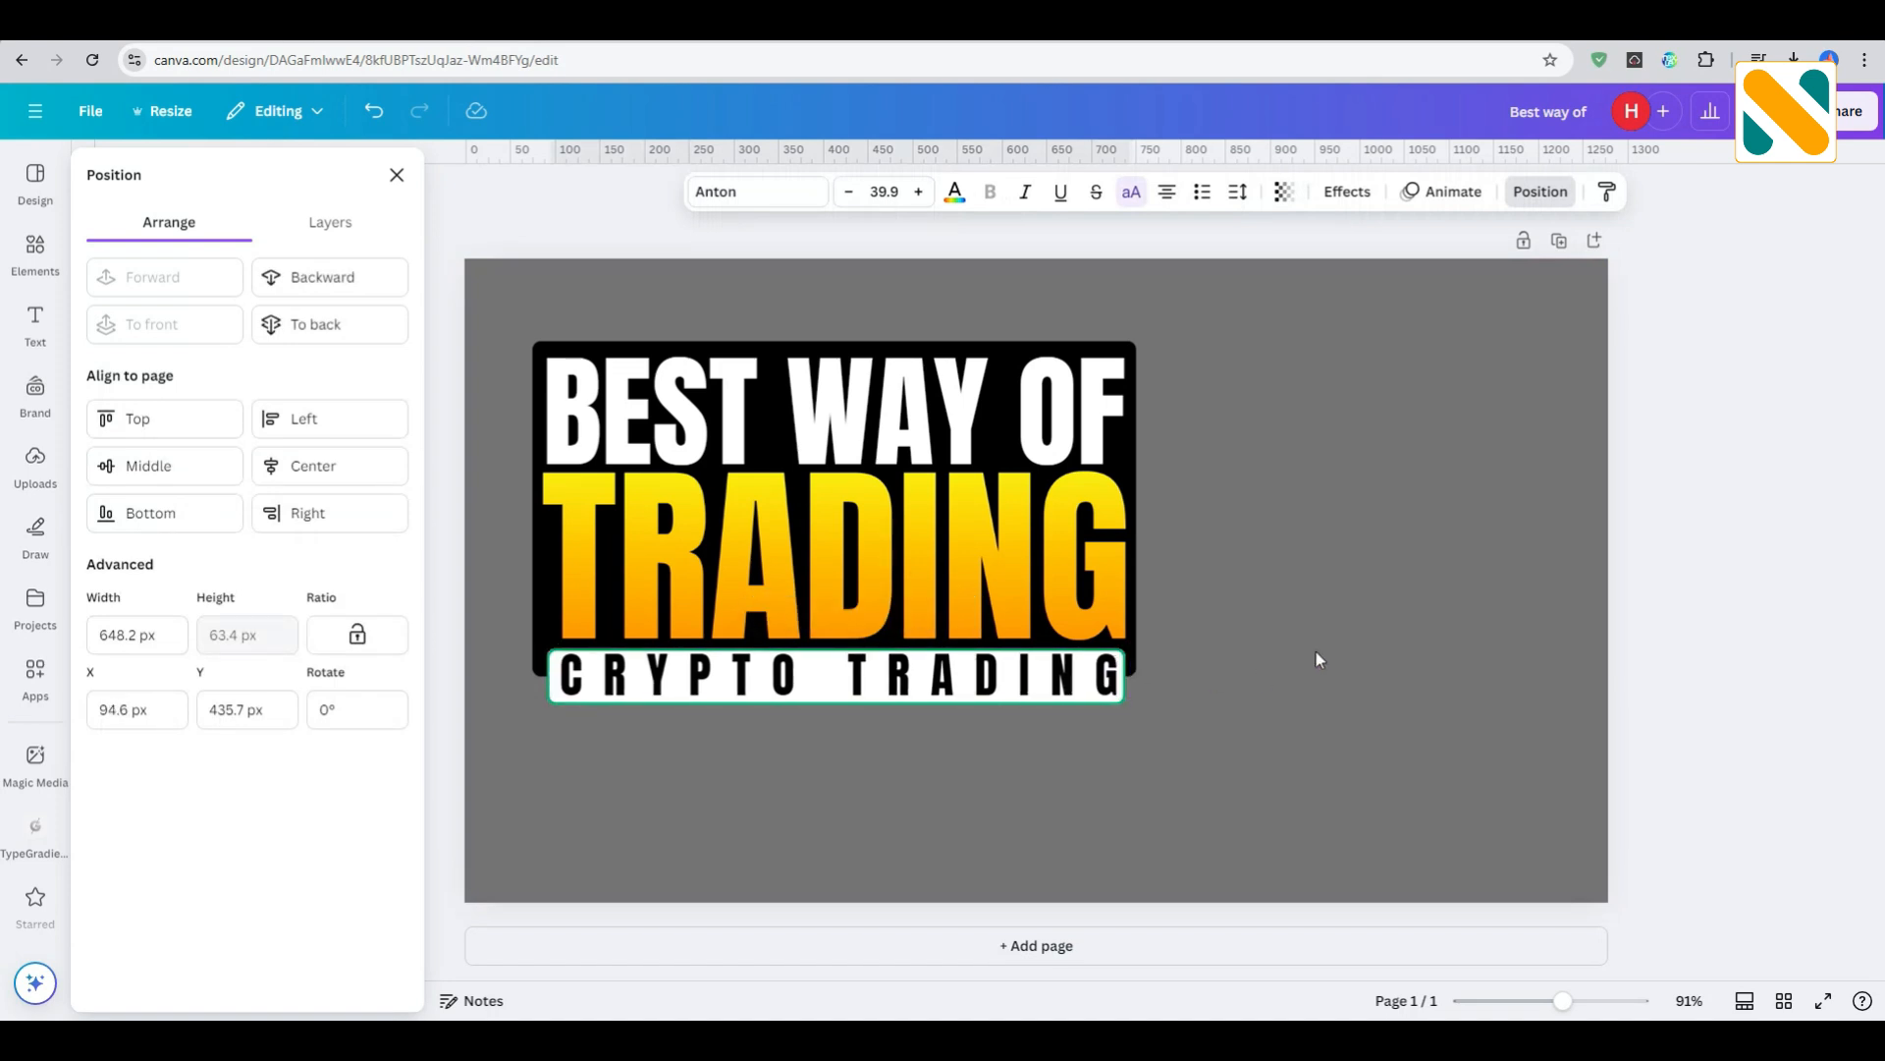
key(Left)
key(Left)
key(Down)
key(Down)
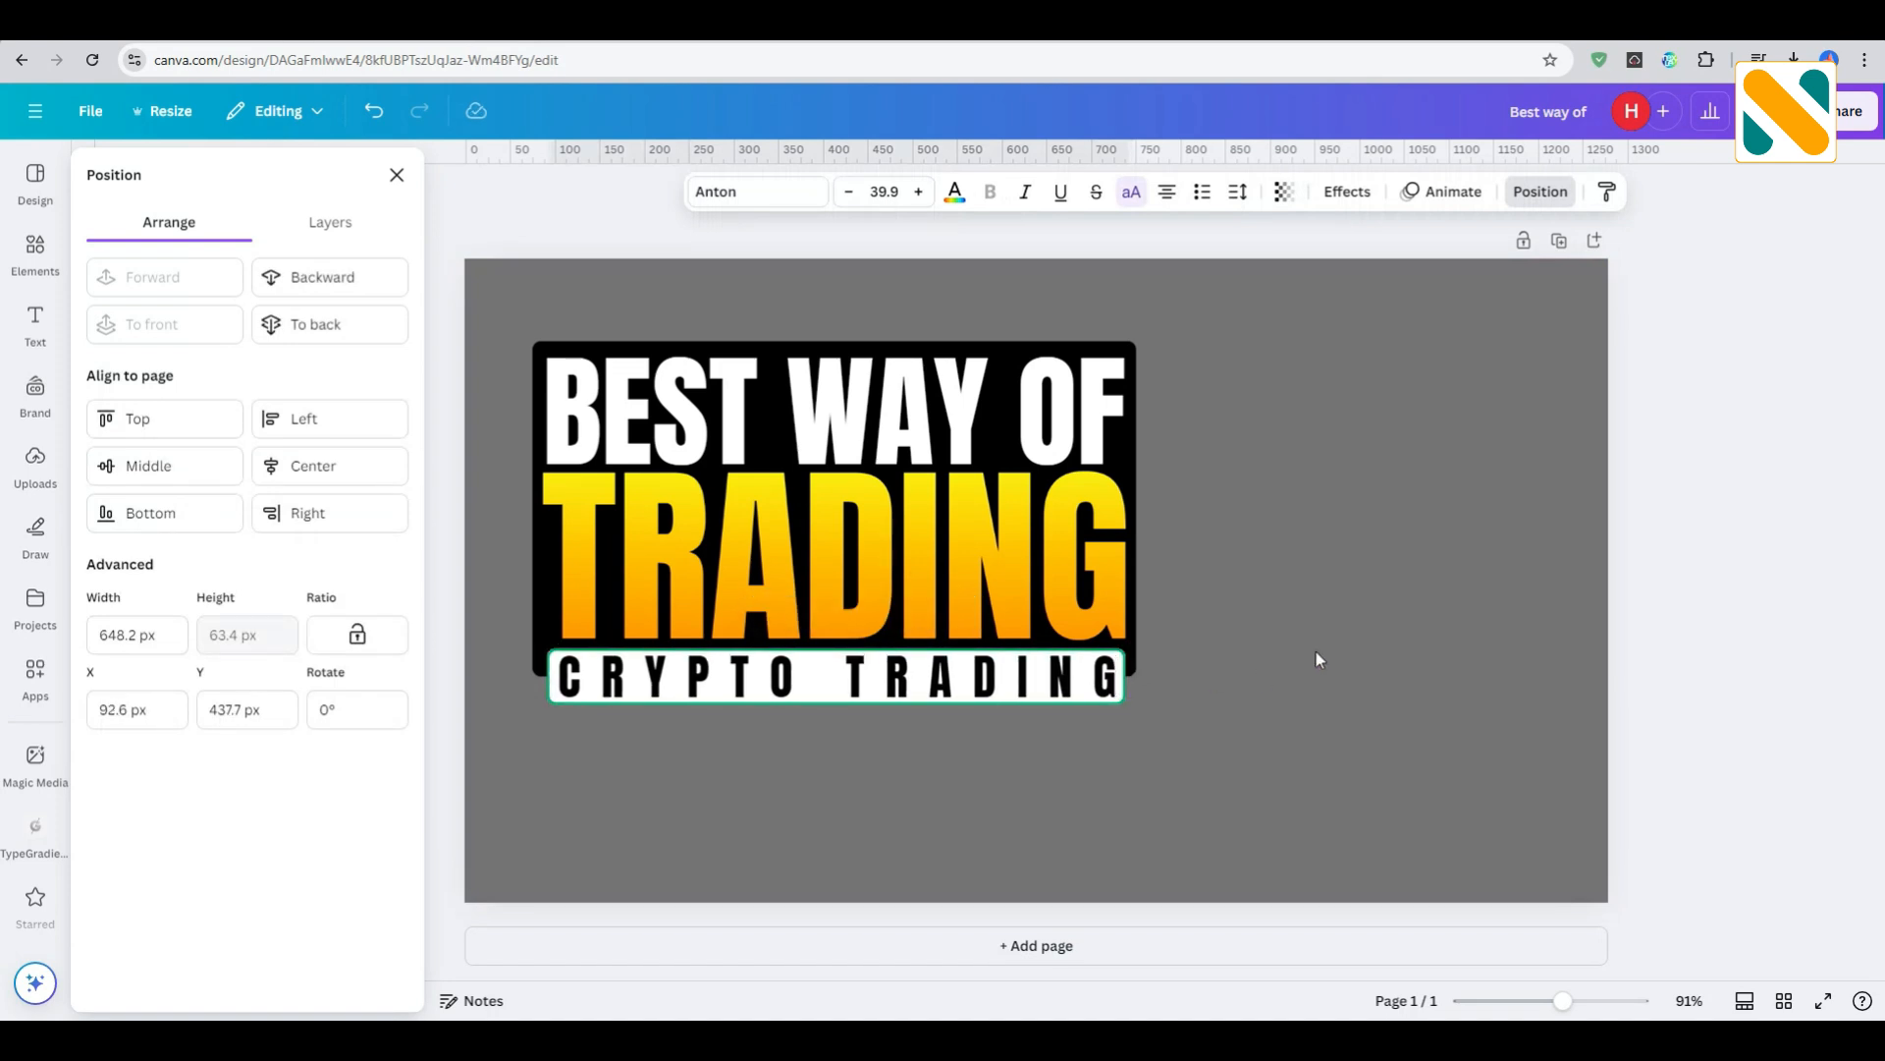
key(Down)
key(Down)
click(1316, 651)
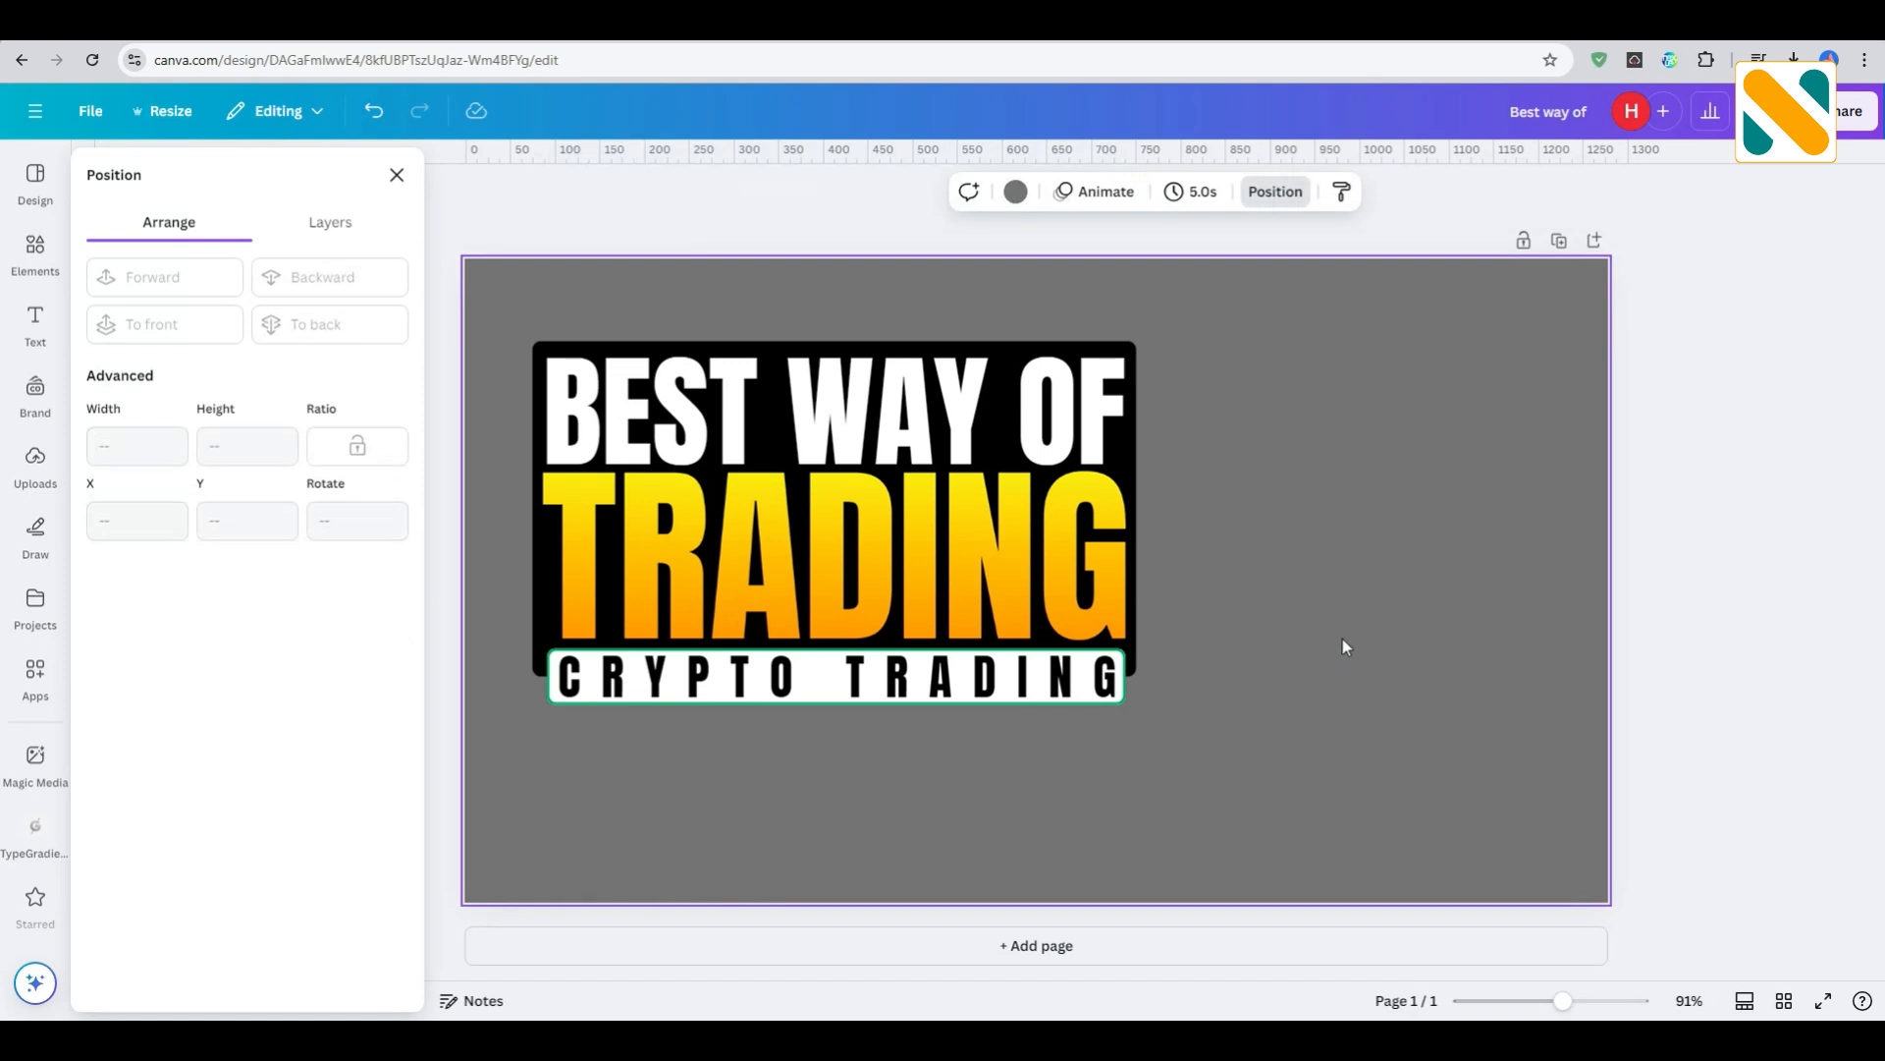
- Search the photo elements for "wow" and add the picture of the woman in a green sweater on a blue background
click(35, 251)
click(199, 175)
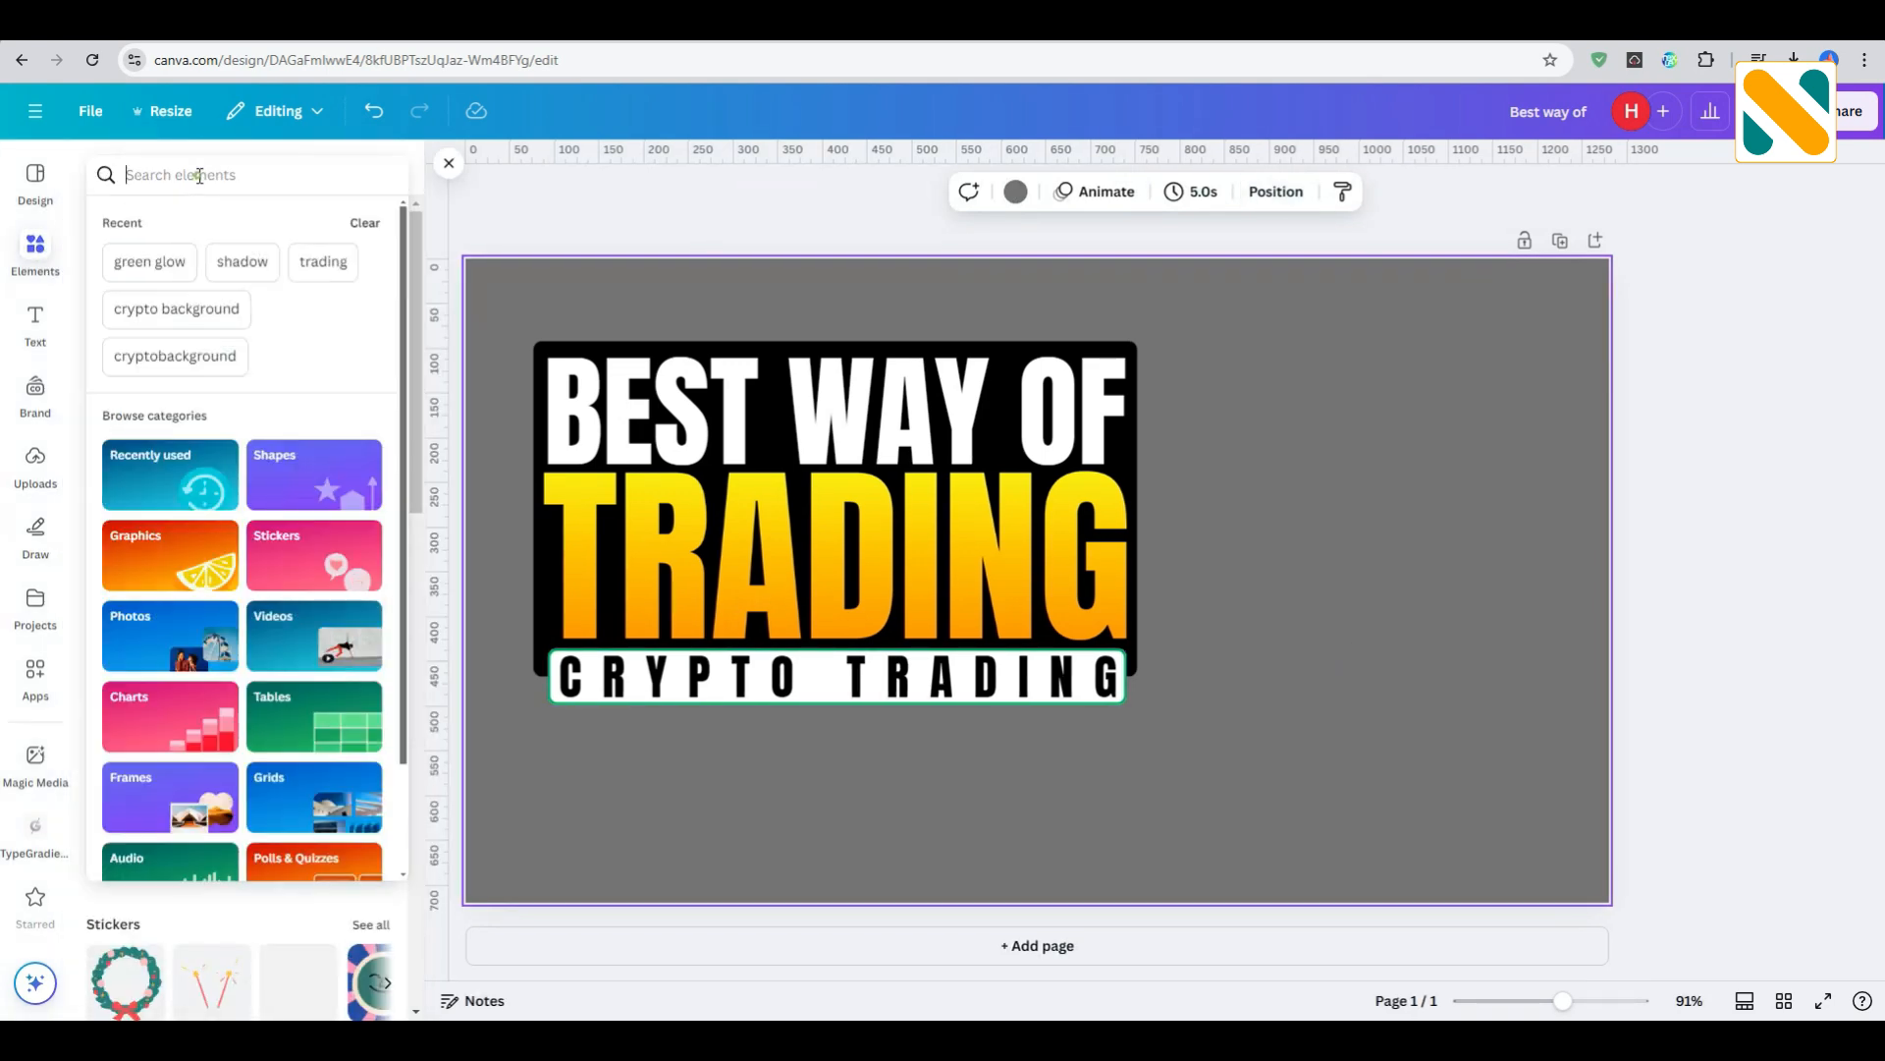
text(wow)
key(Return)
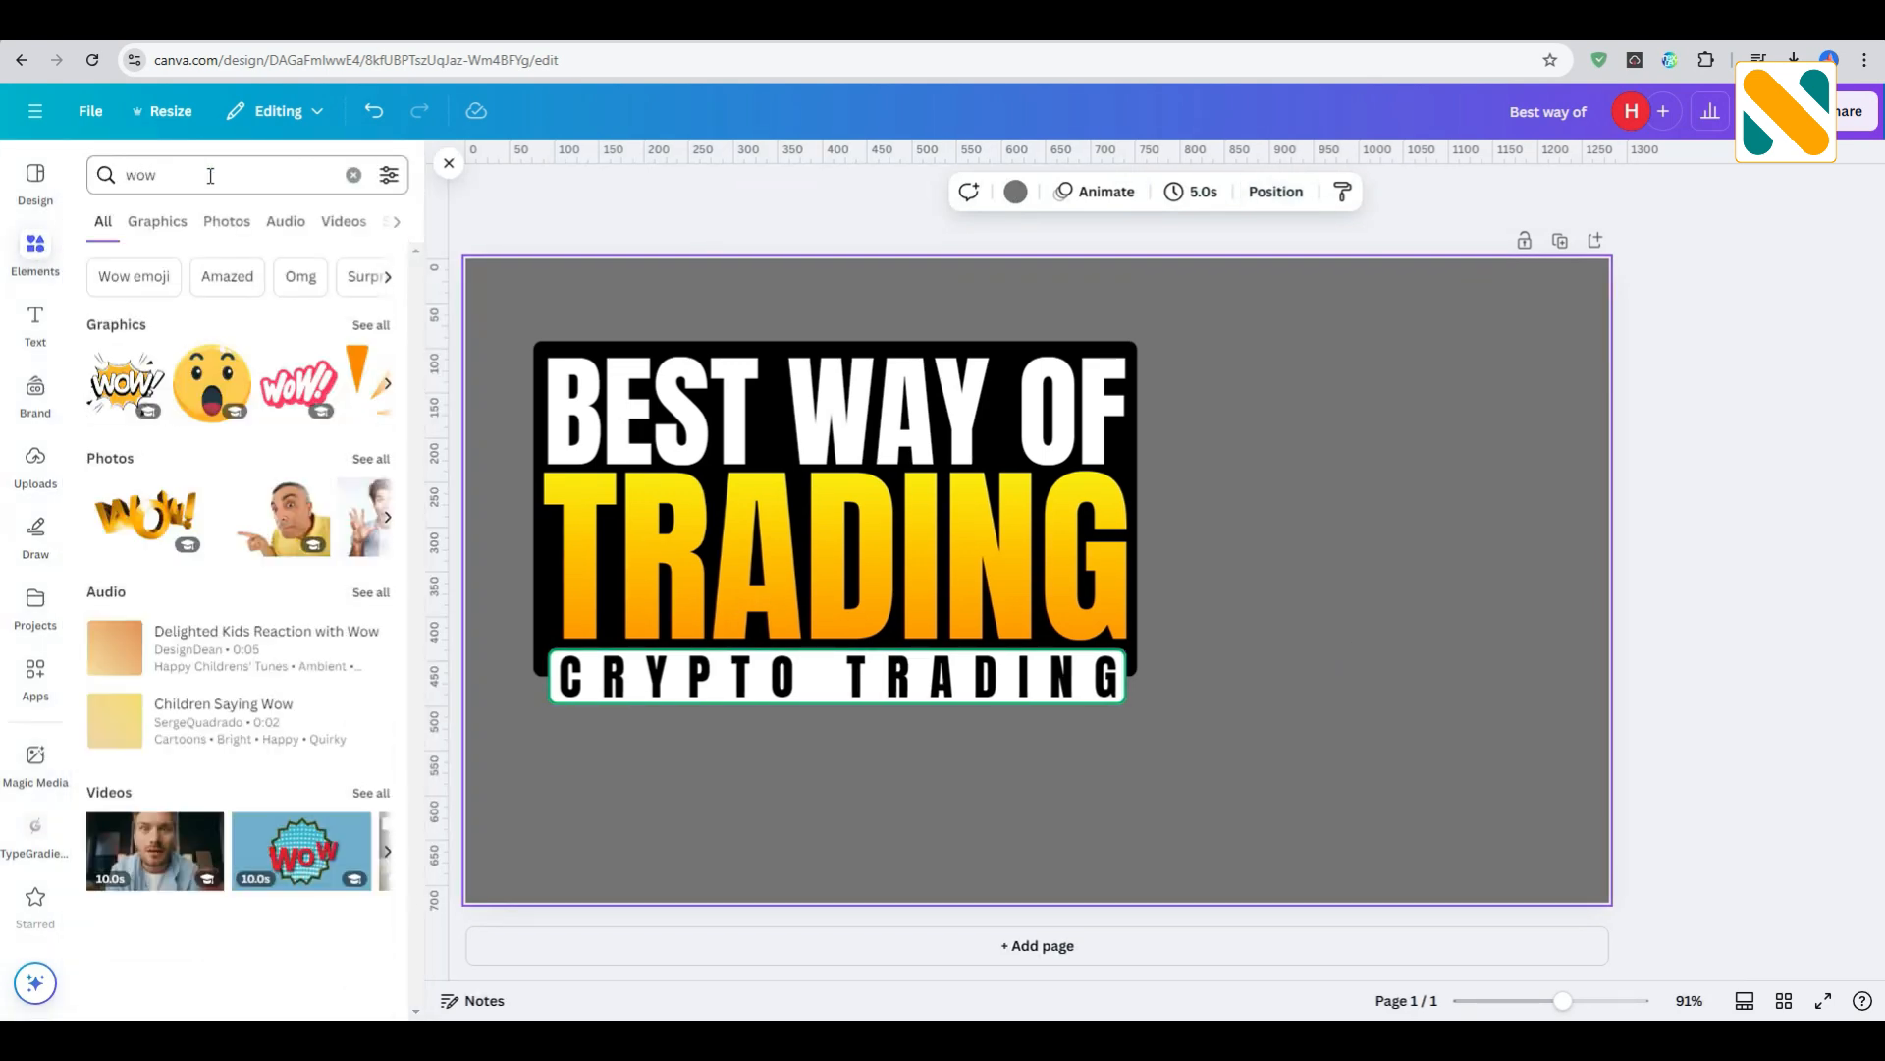
click(227, 222)
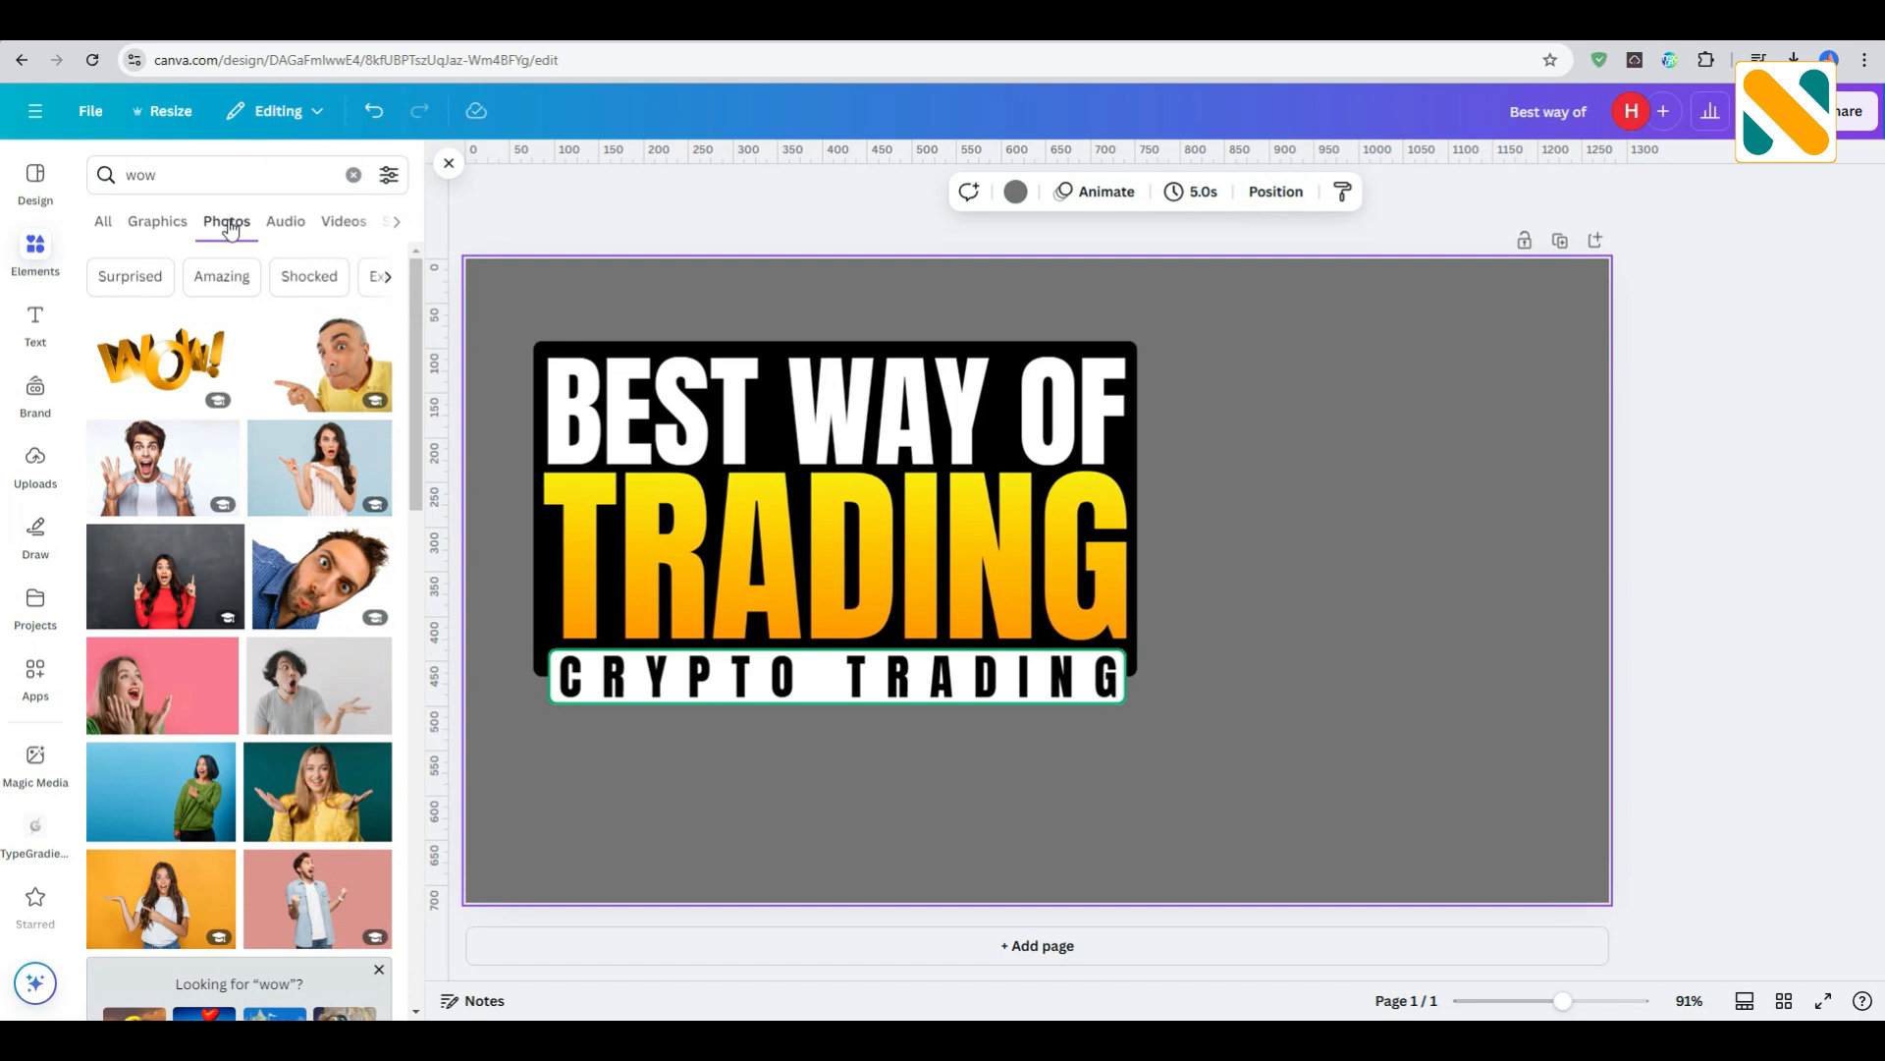
click(182, 803)
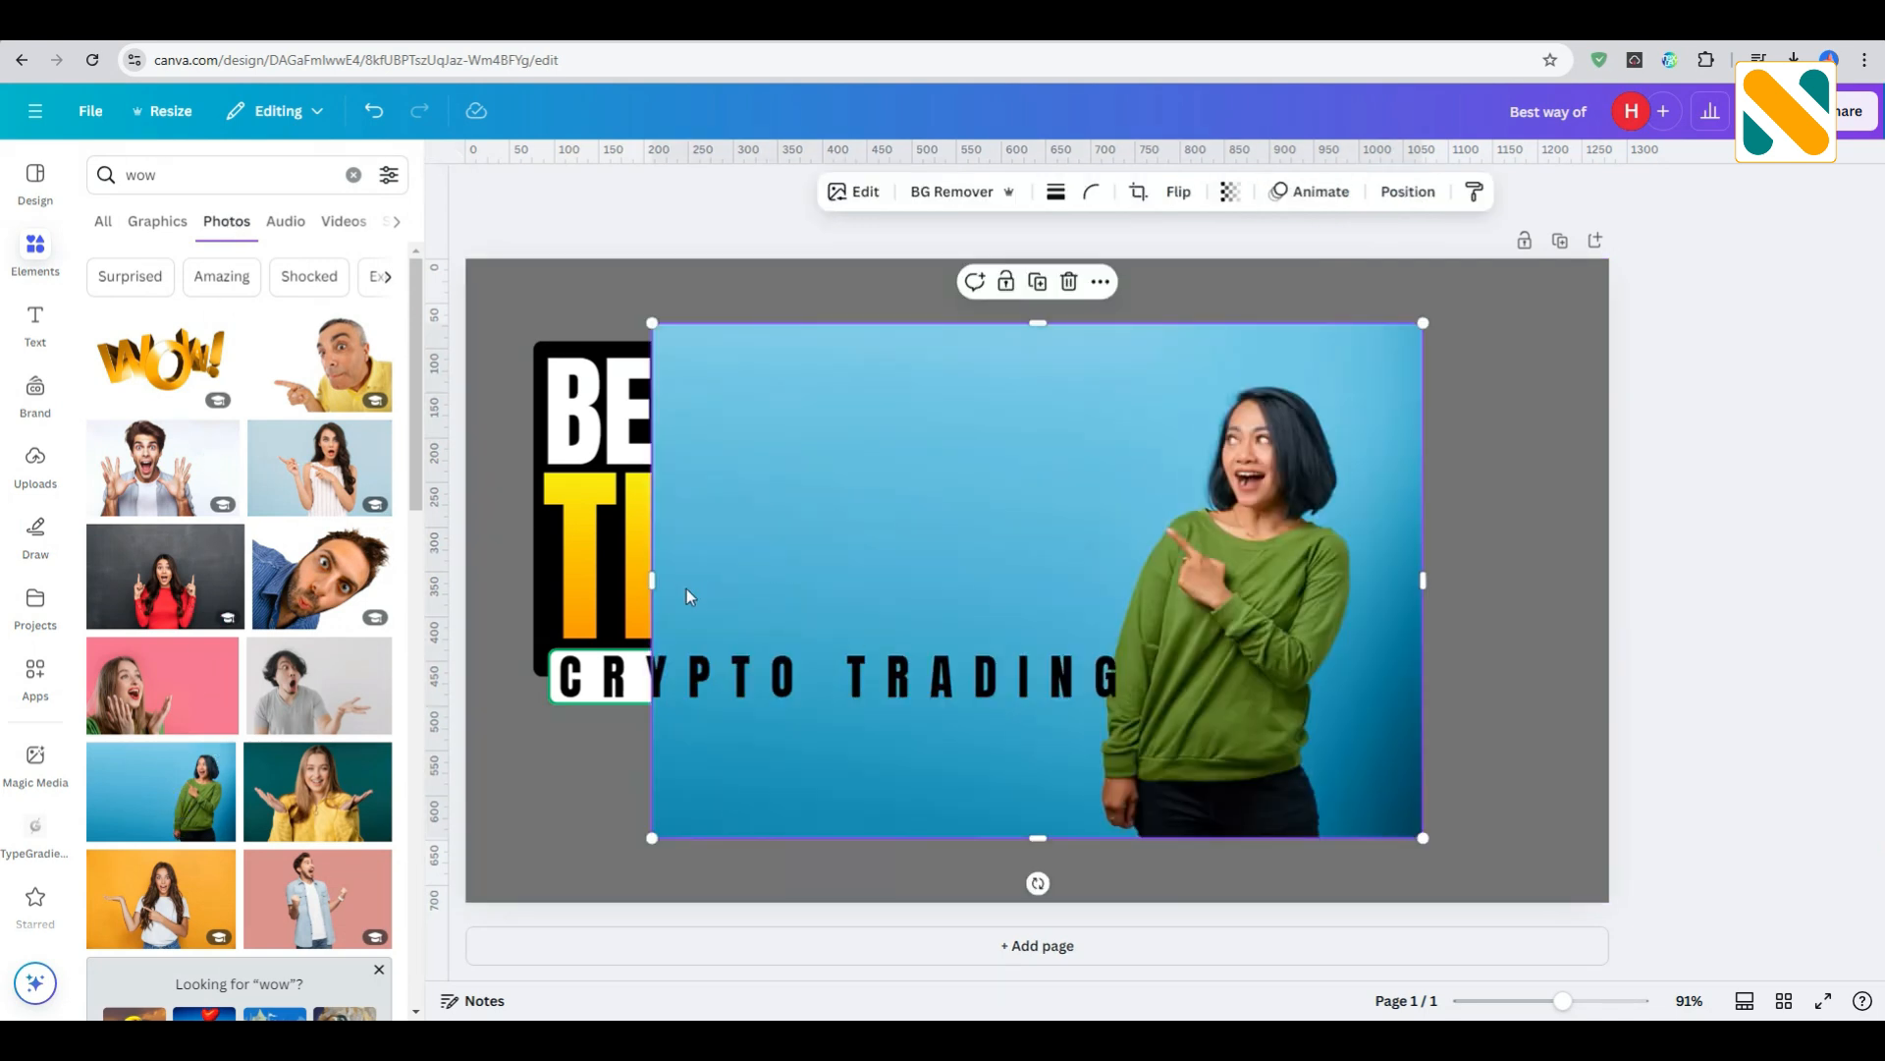
- Crop away the photo's empty left part up to the woman and remove the blue background
drag(654, 583, 1081, 582)
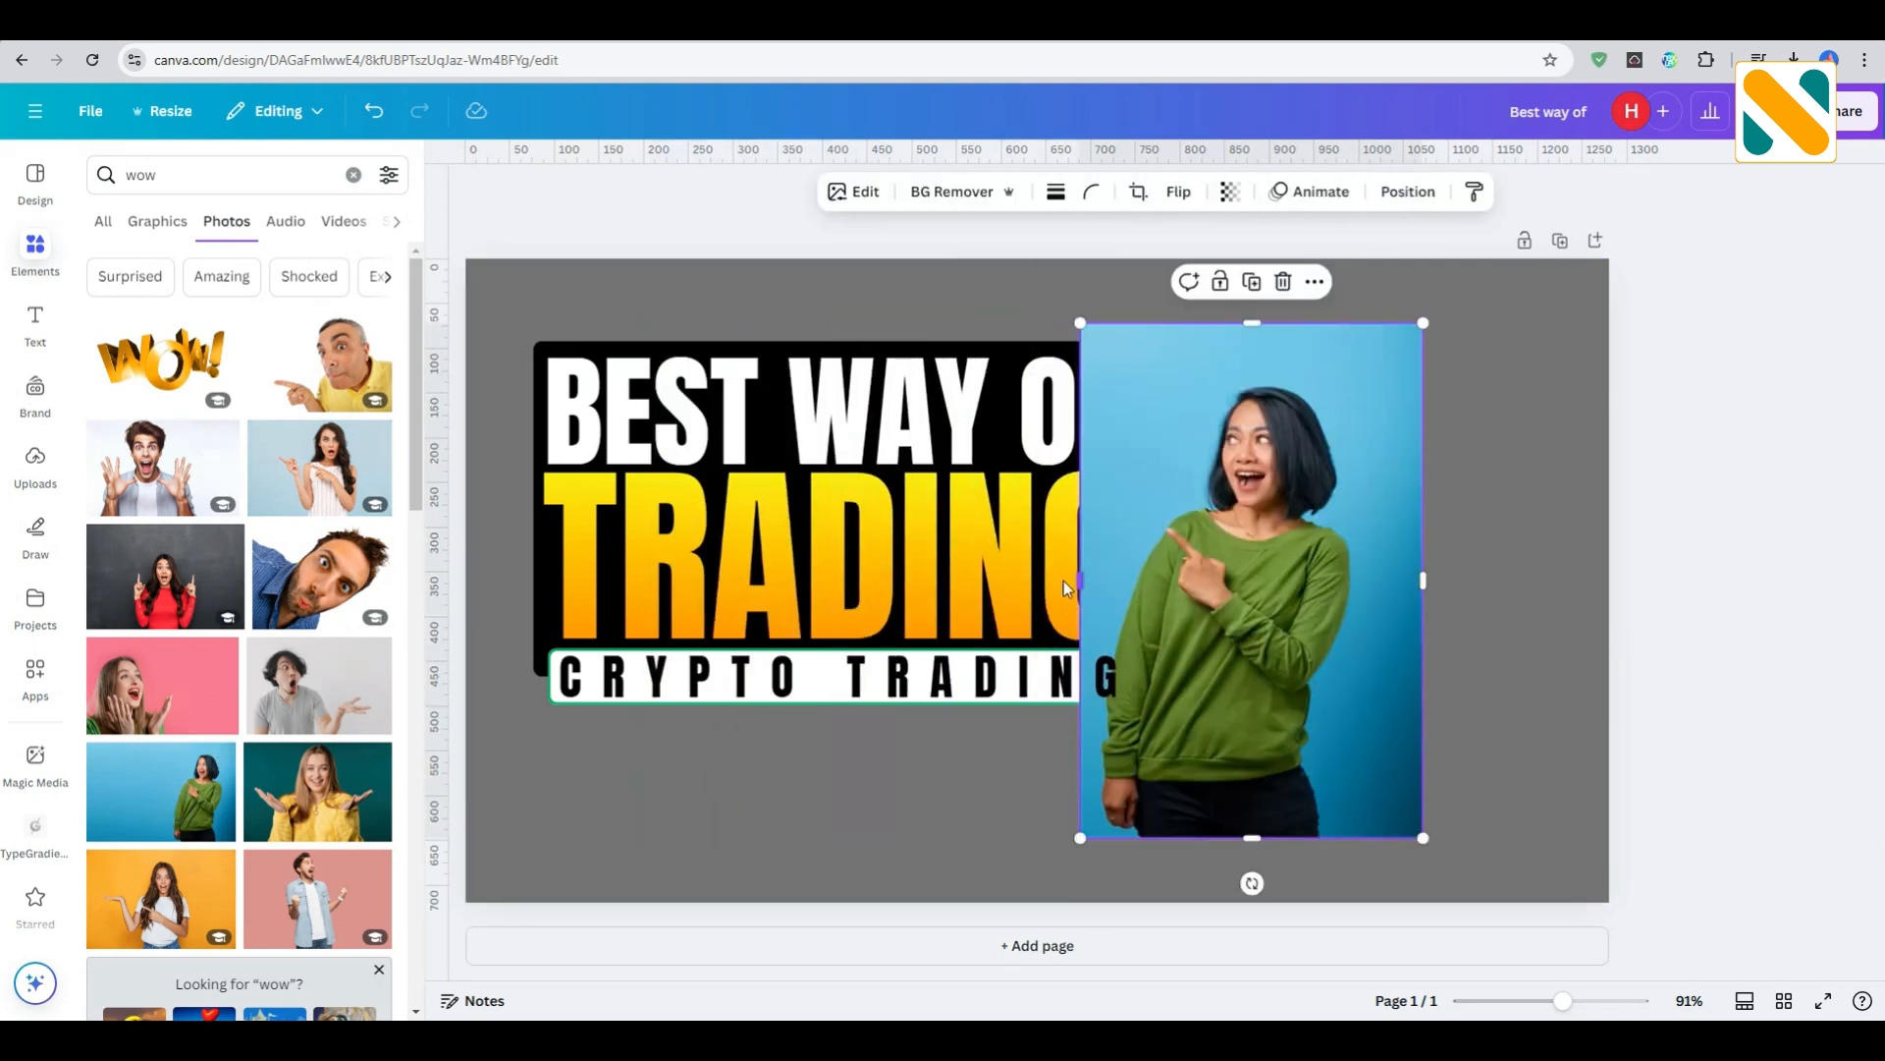
click(935, 194)
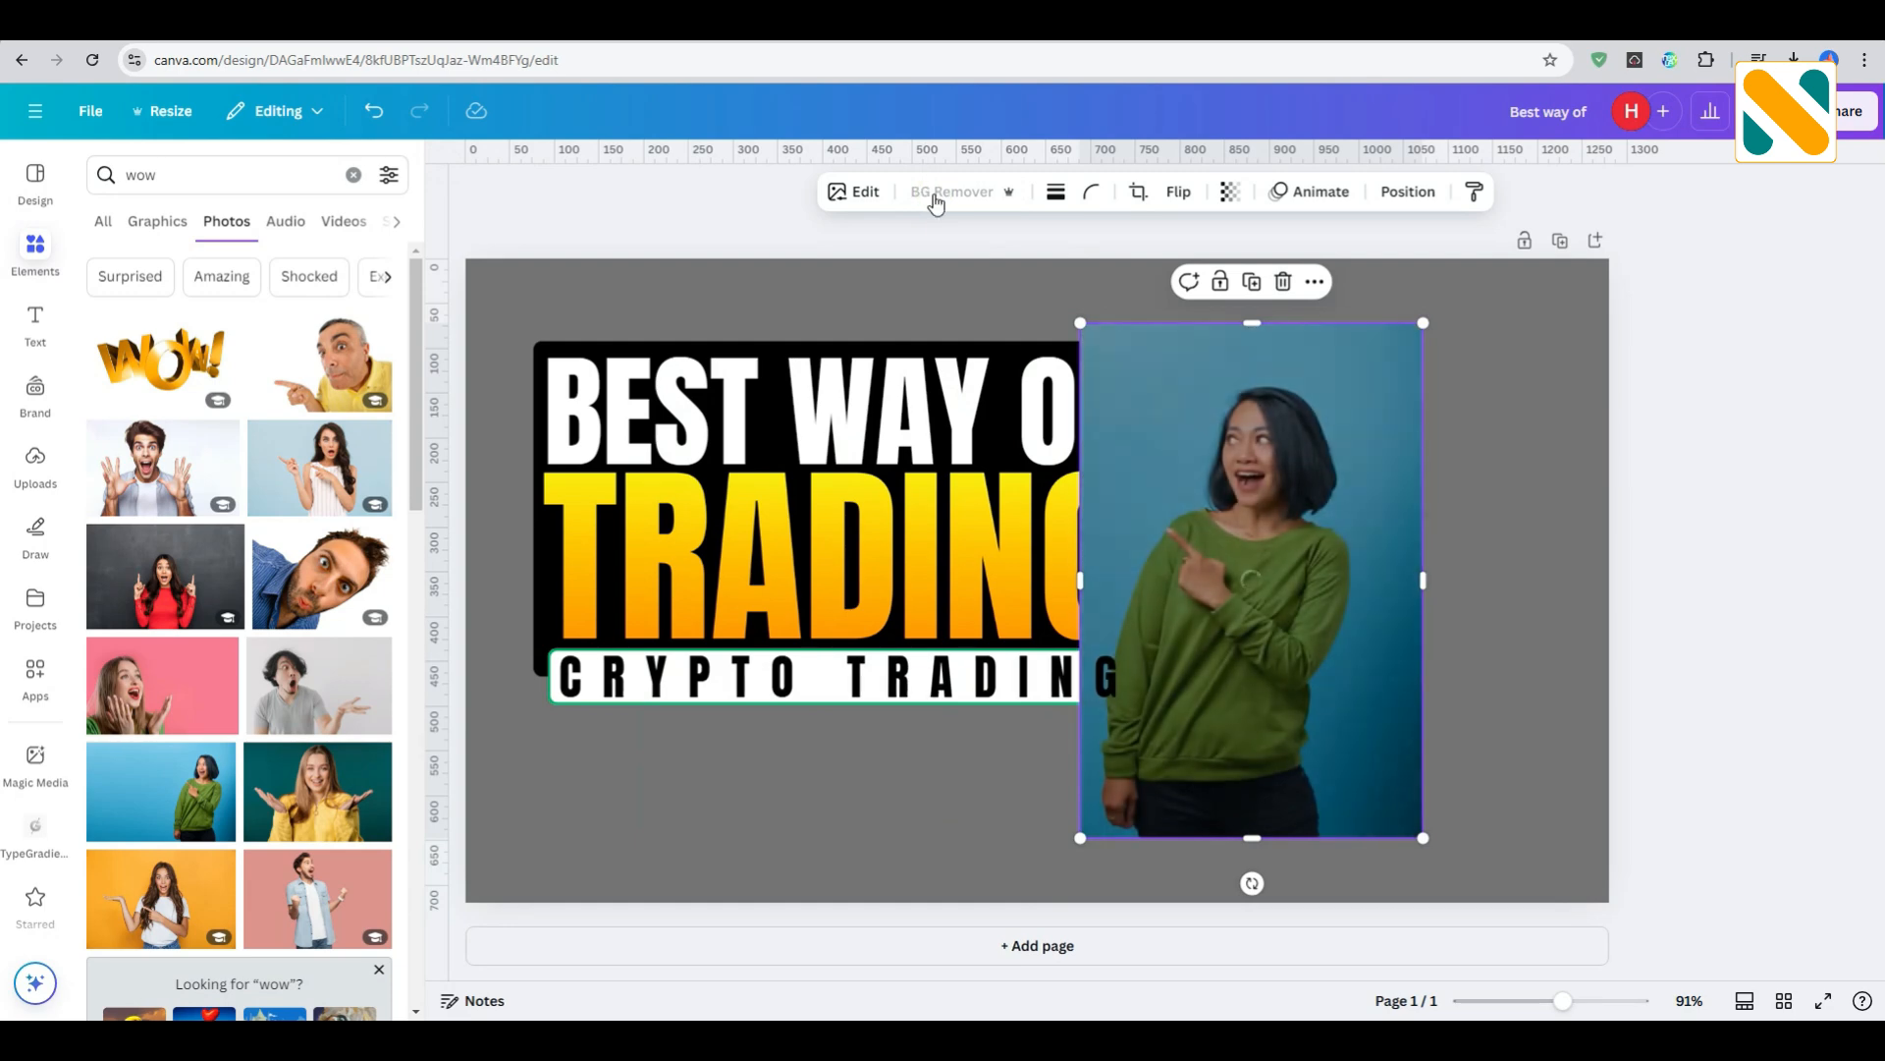
- Apply a Glow shadow to the woman's photo with a size of 10
click(866, 193)
click(134, 695)
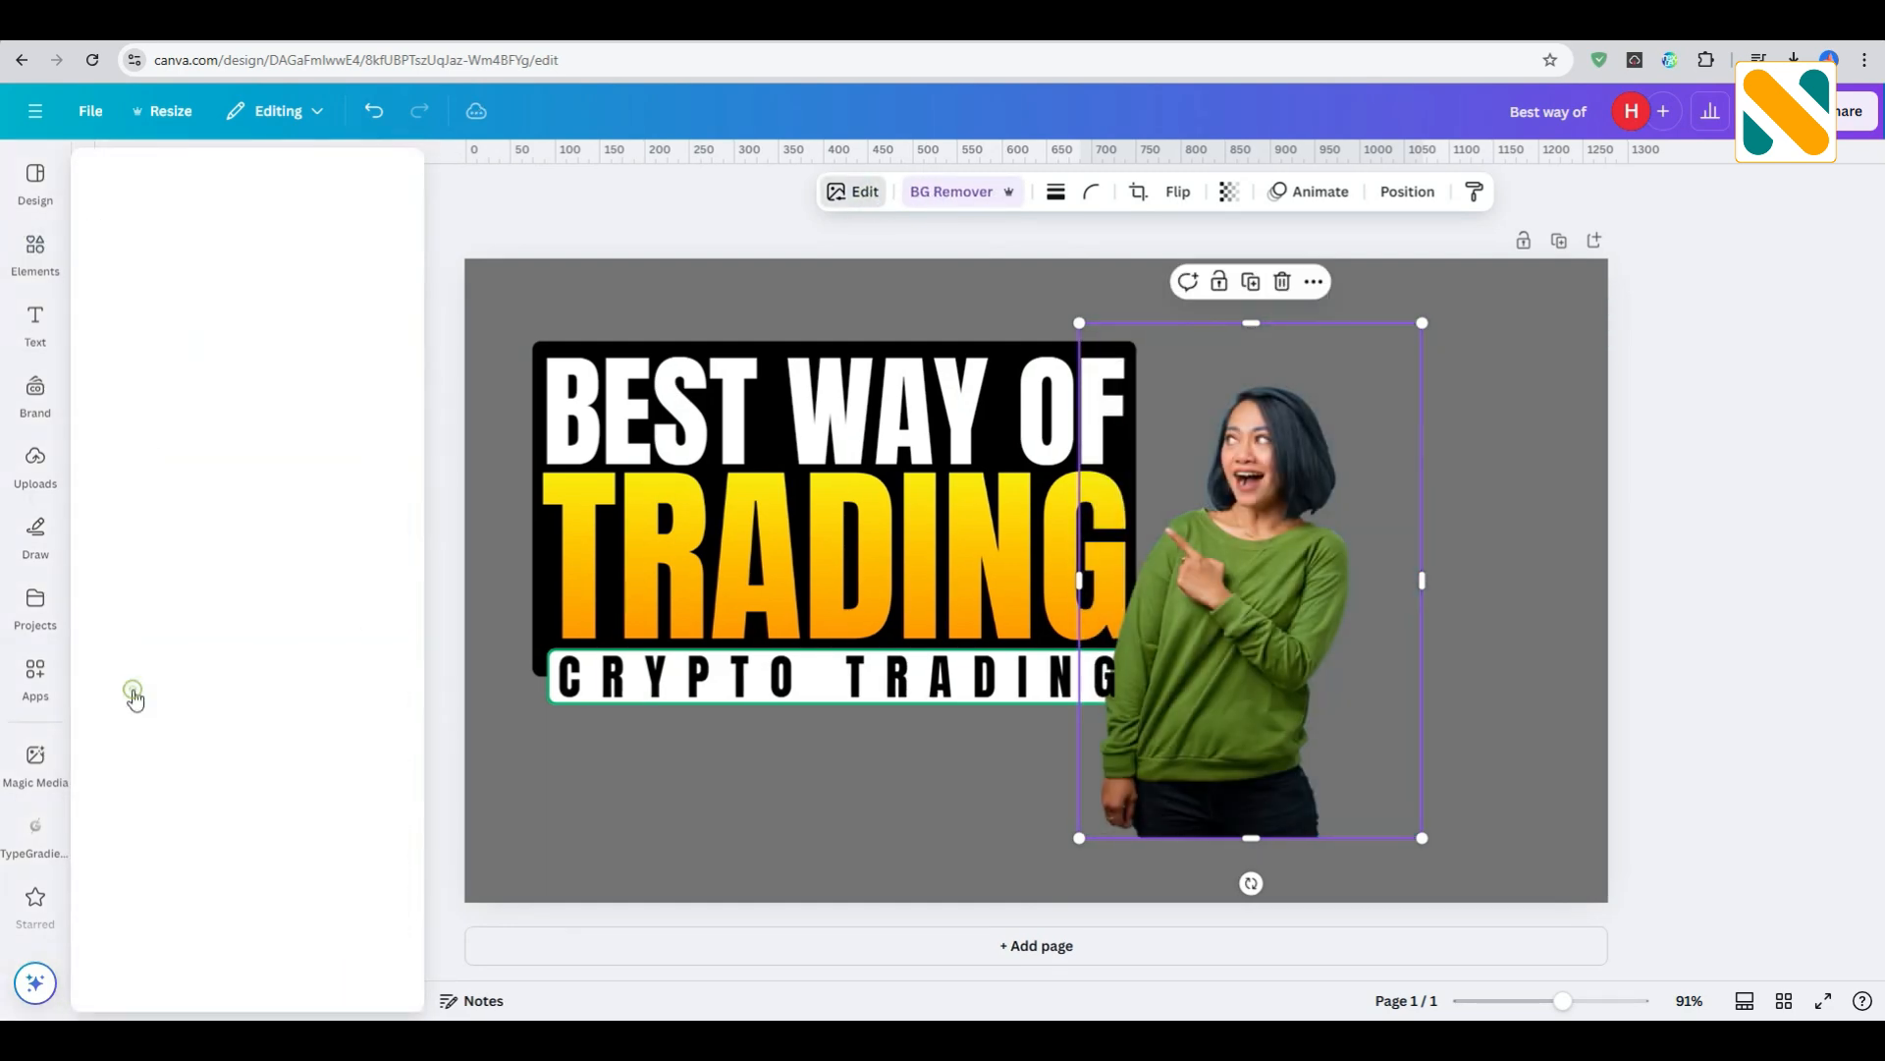
click(165, 413)
click(371, 771)
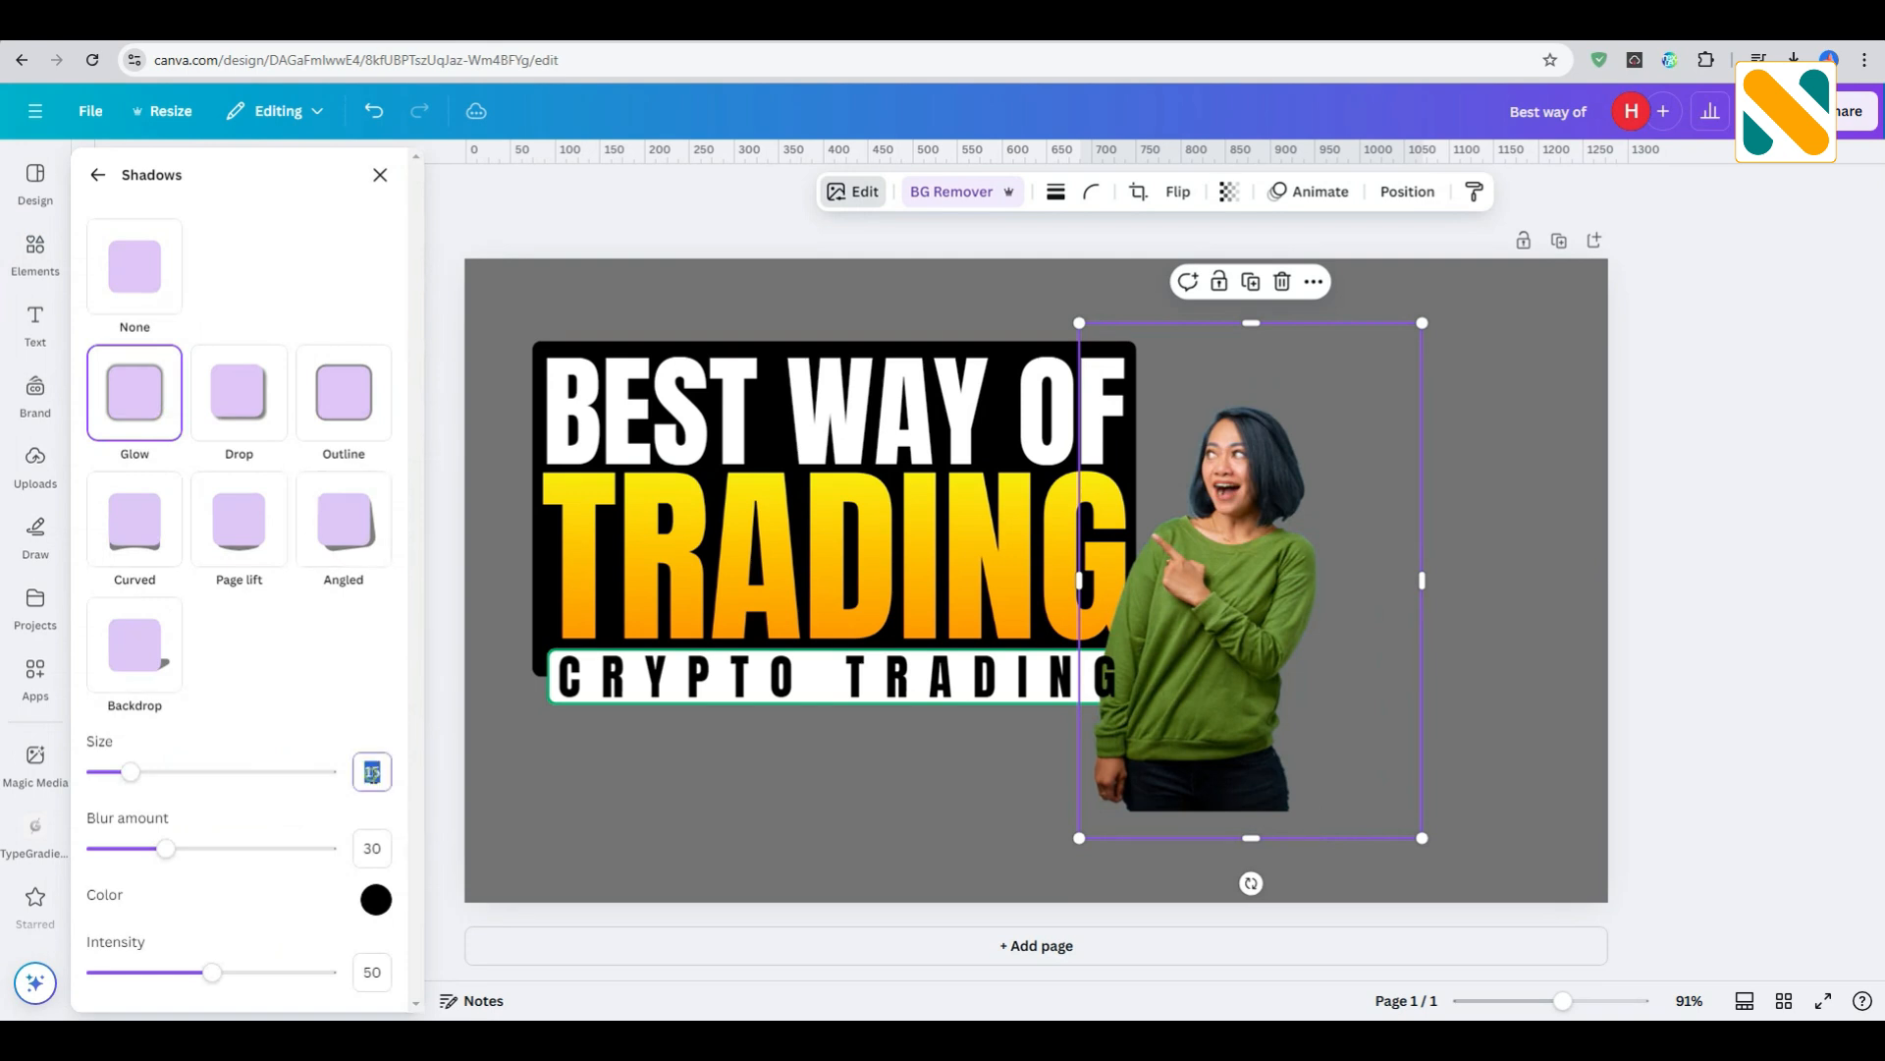
text(10)
key(Return)
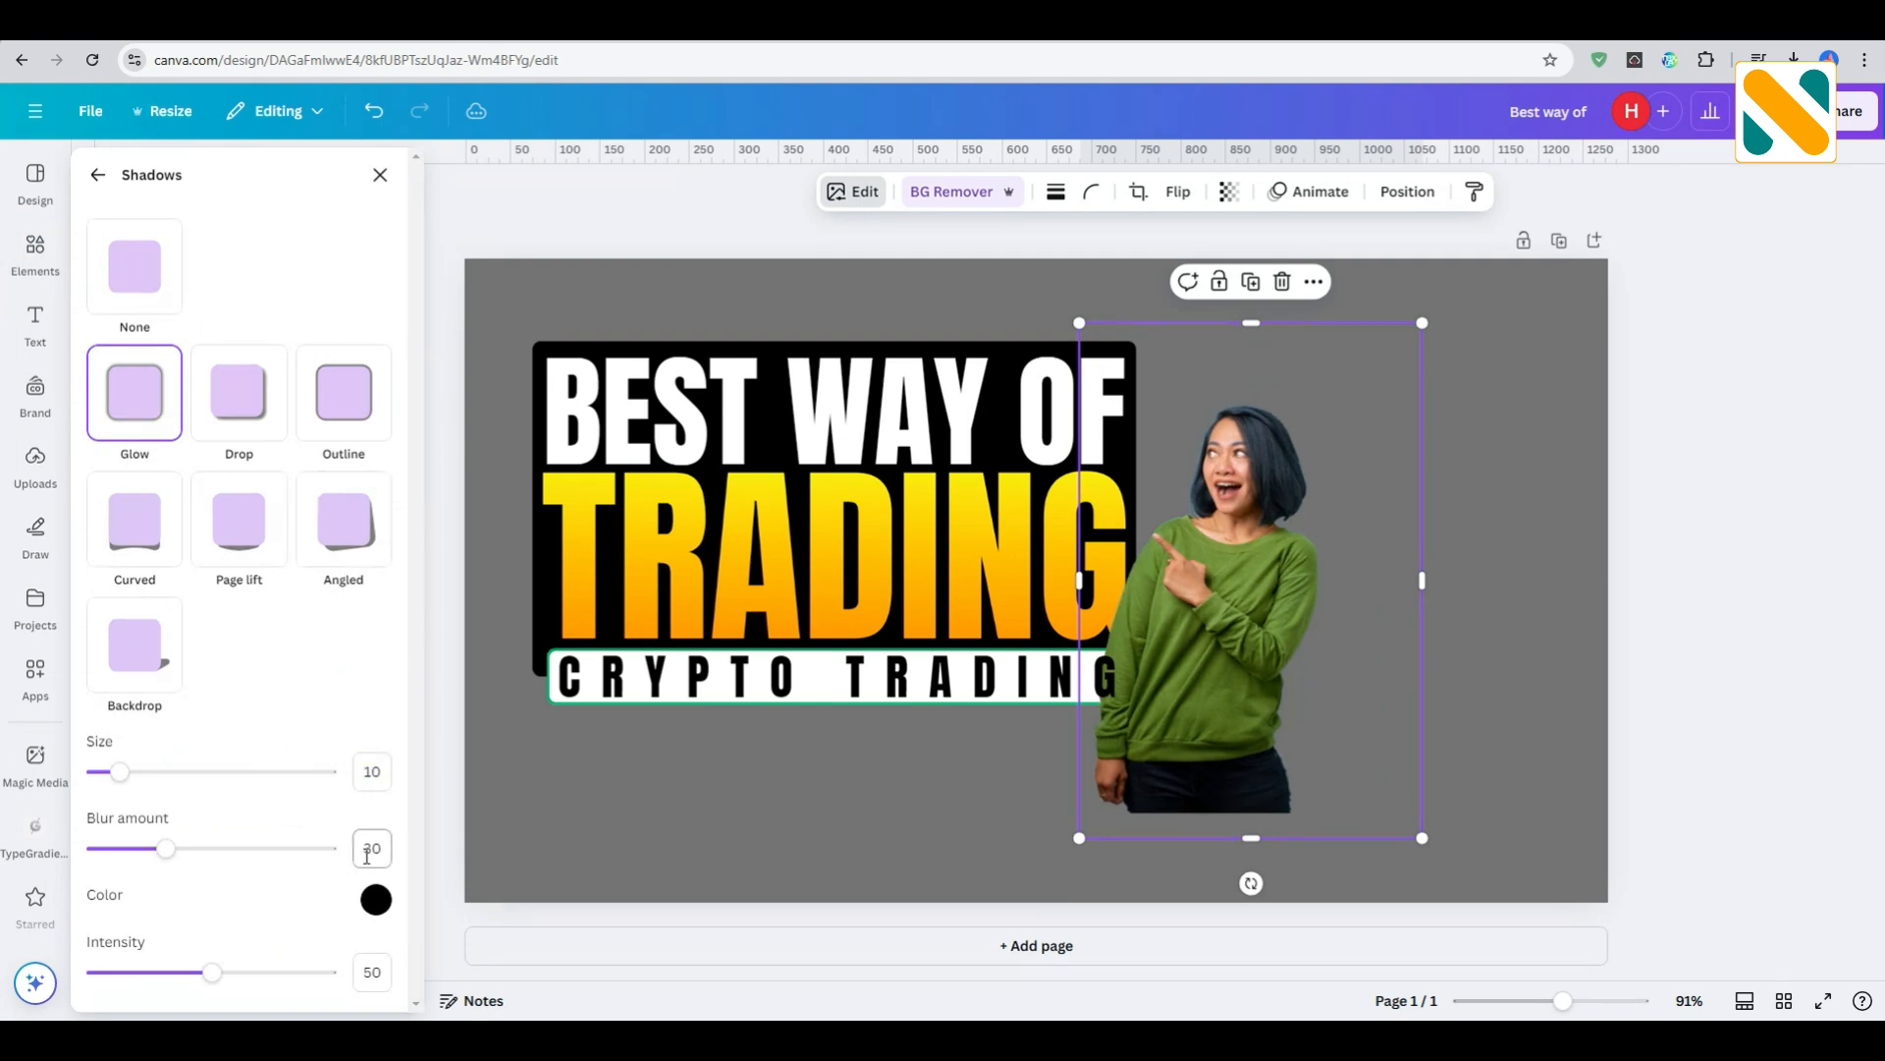
- Copy the color code #00ff29 from the Notepad notes and set it as the glow color of the woman's photo
key(alt+Tab)
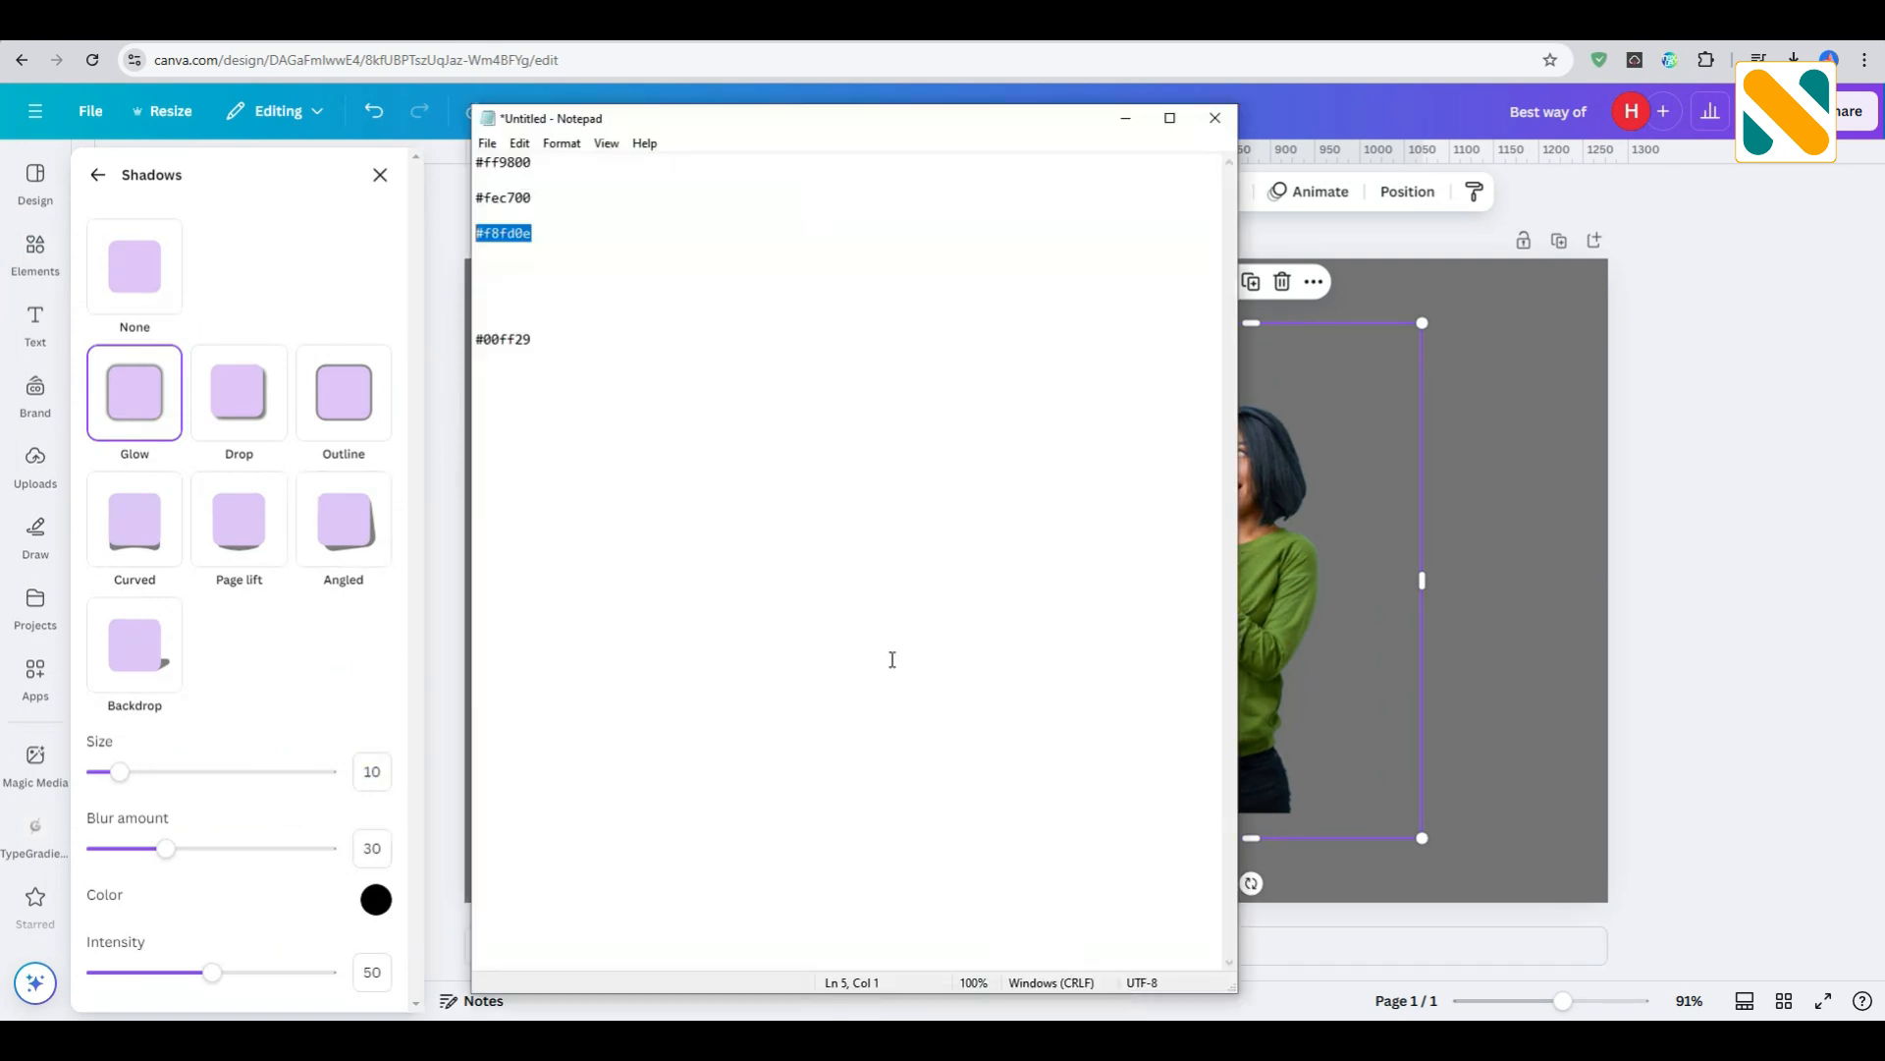
drag(538, 341, 476, 351)
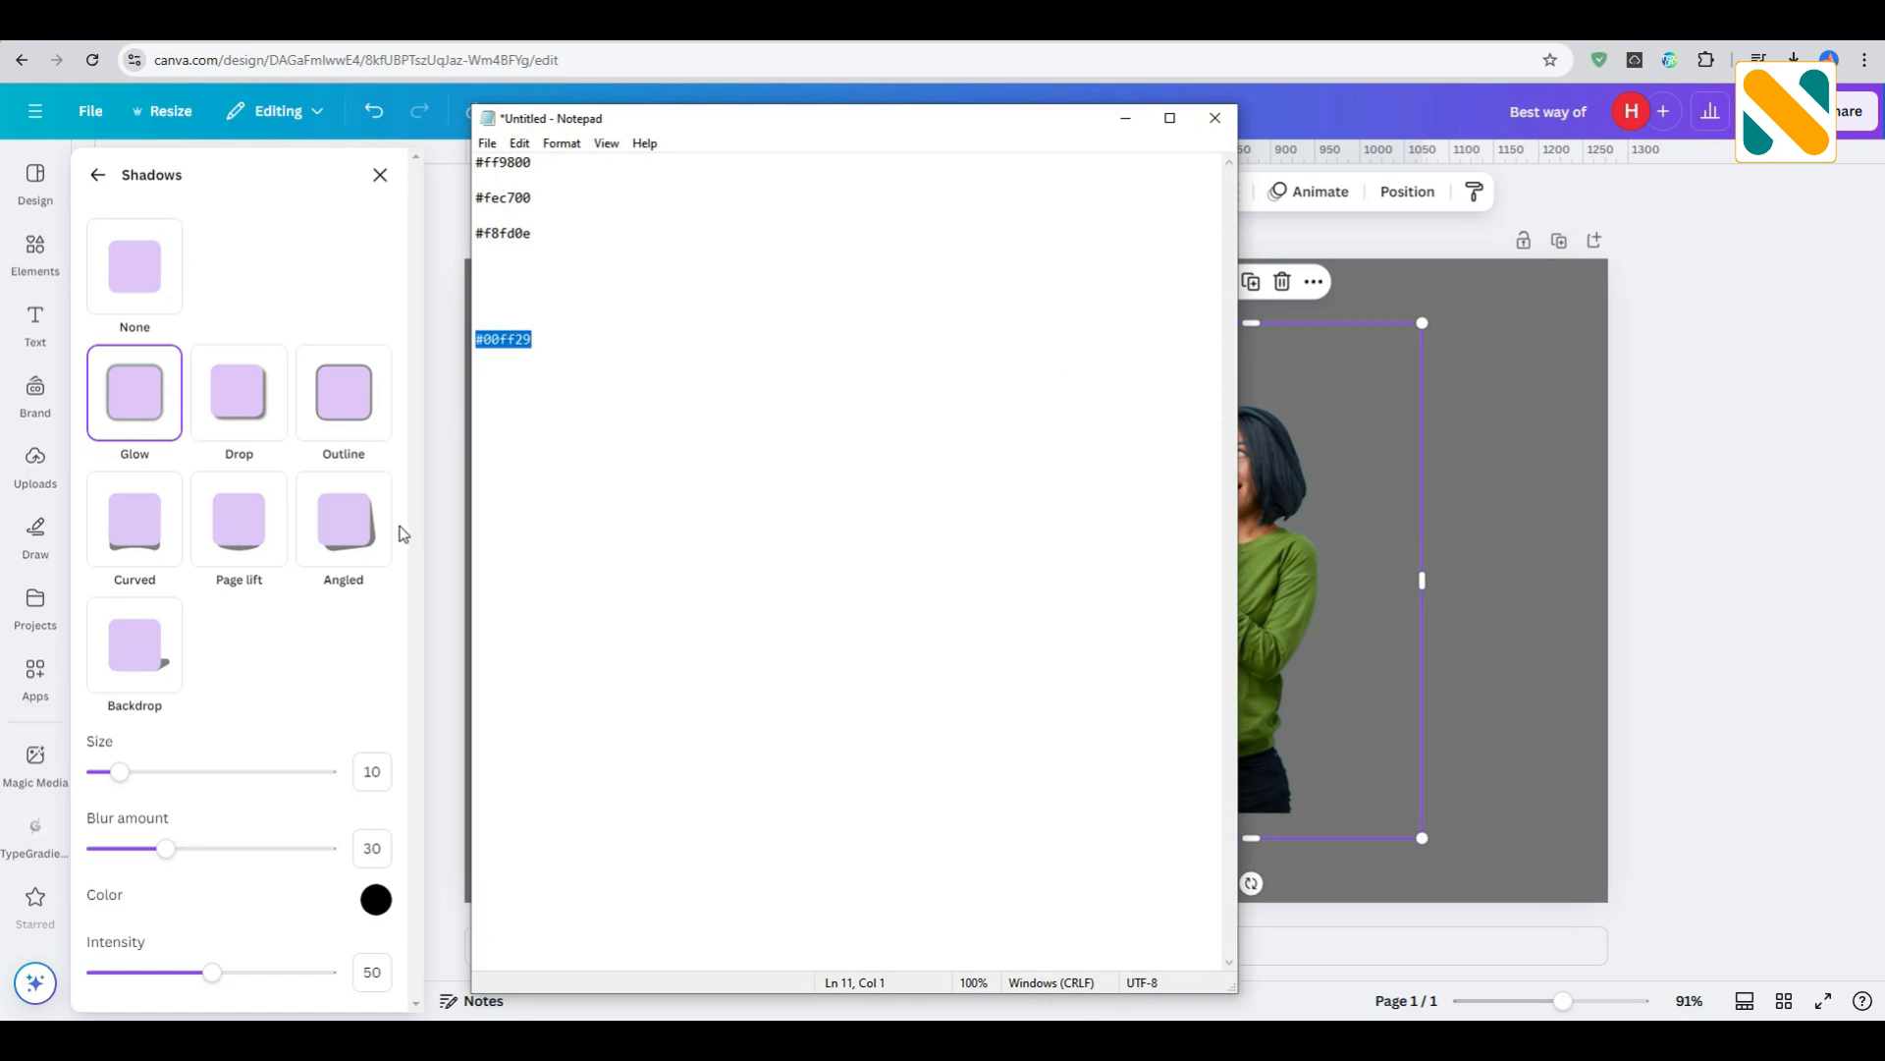
key(alt+Tab)
click(376, 899)
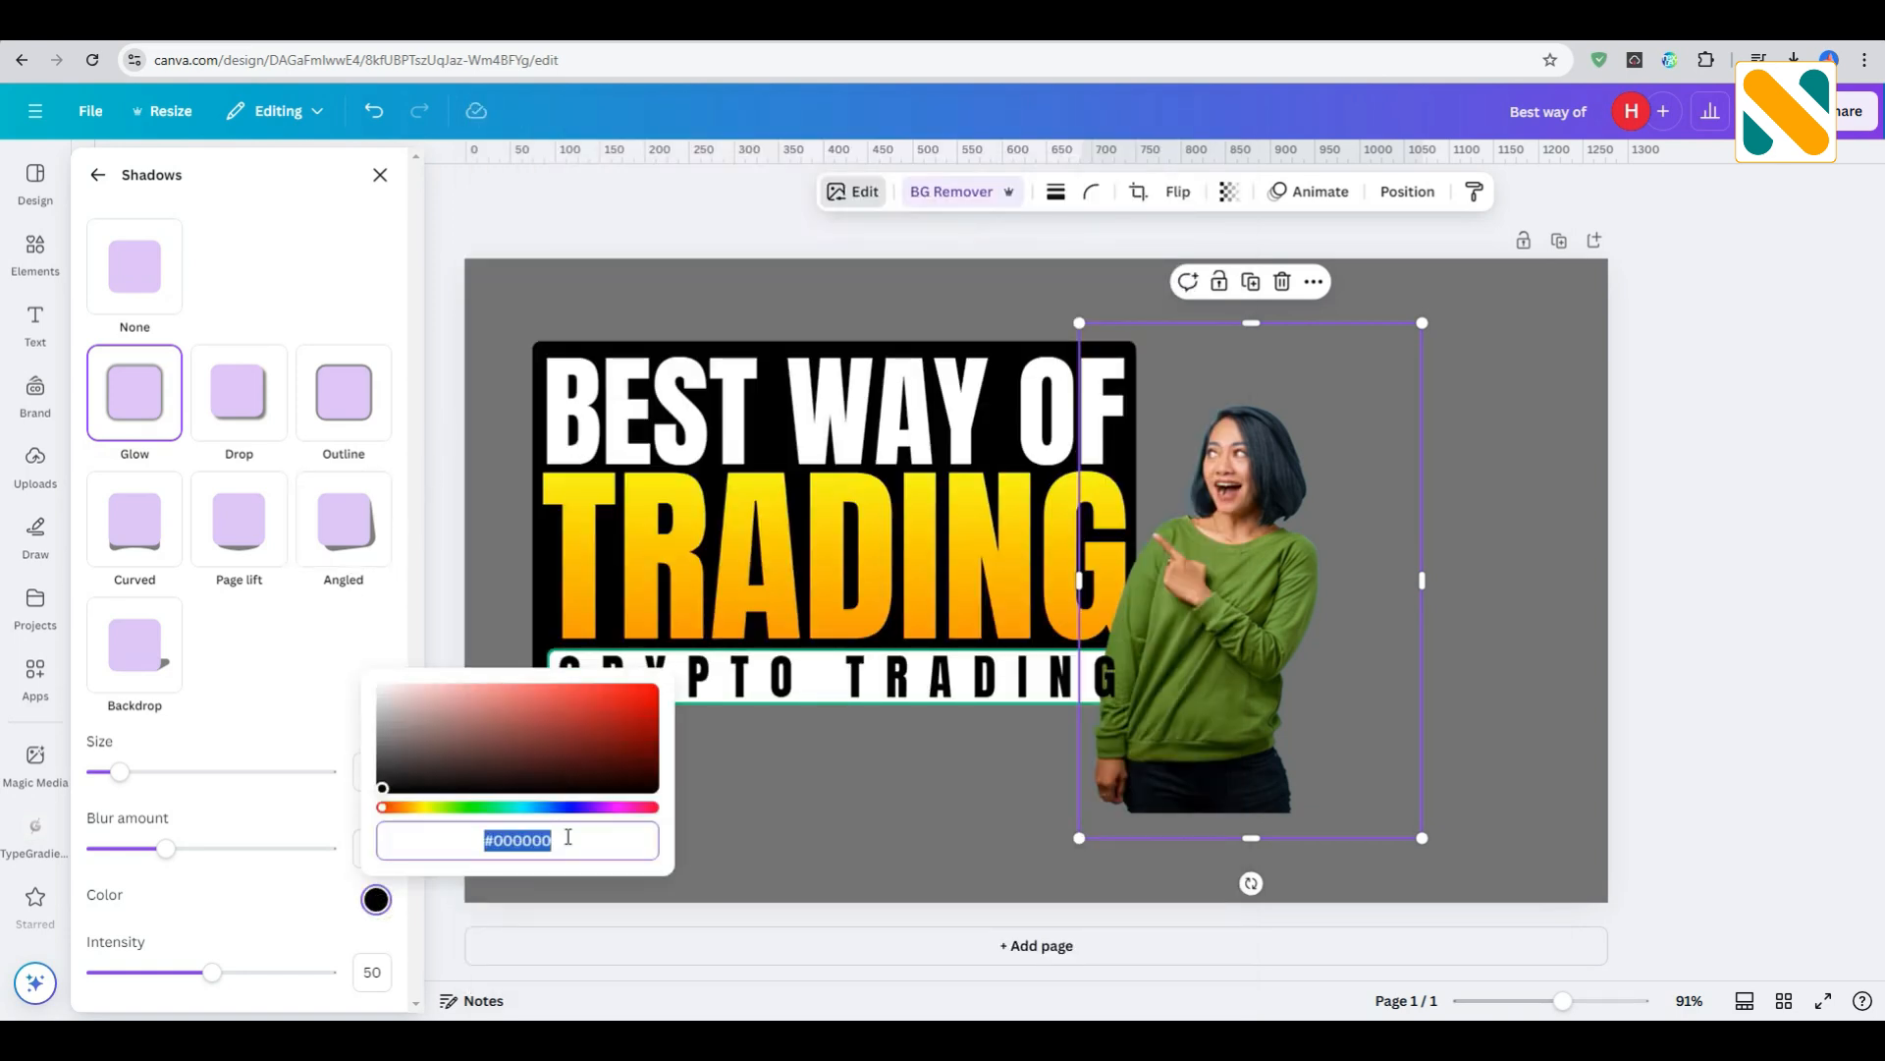
text(#00FF29)
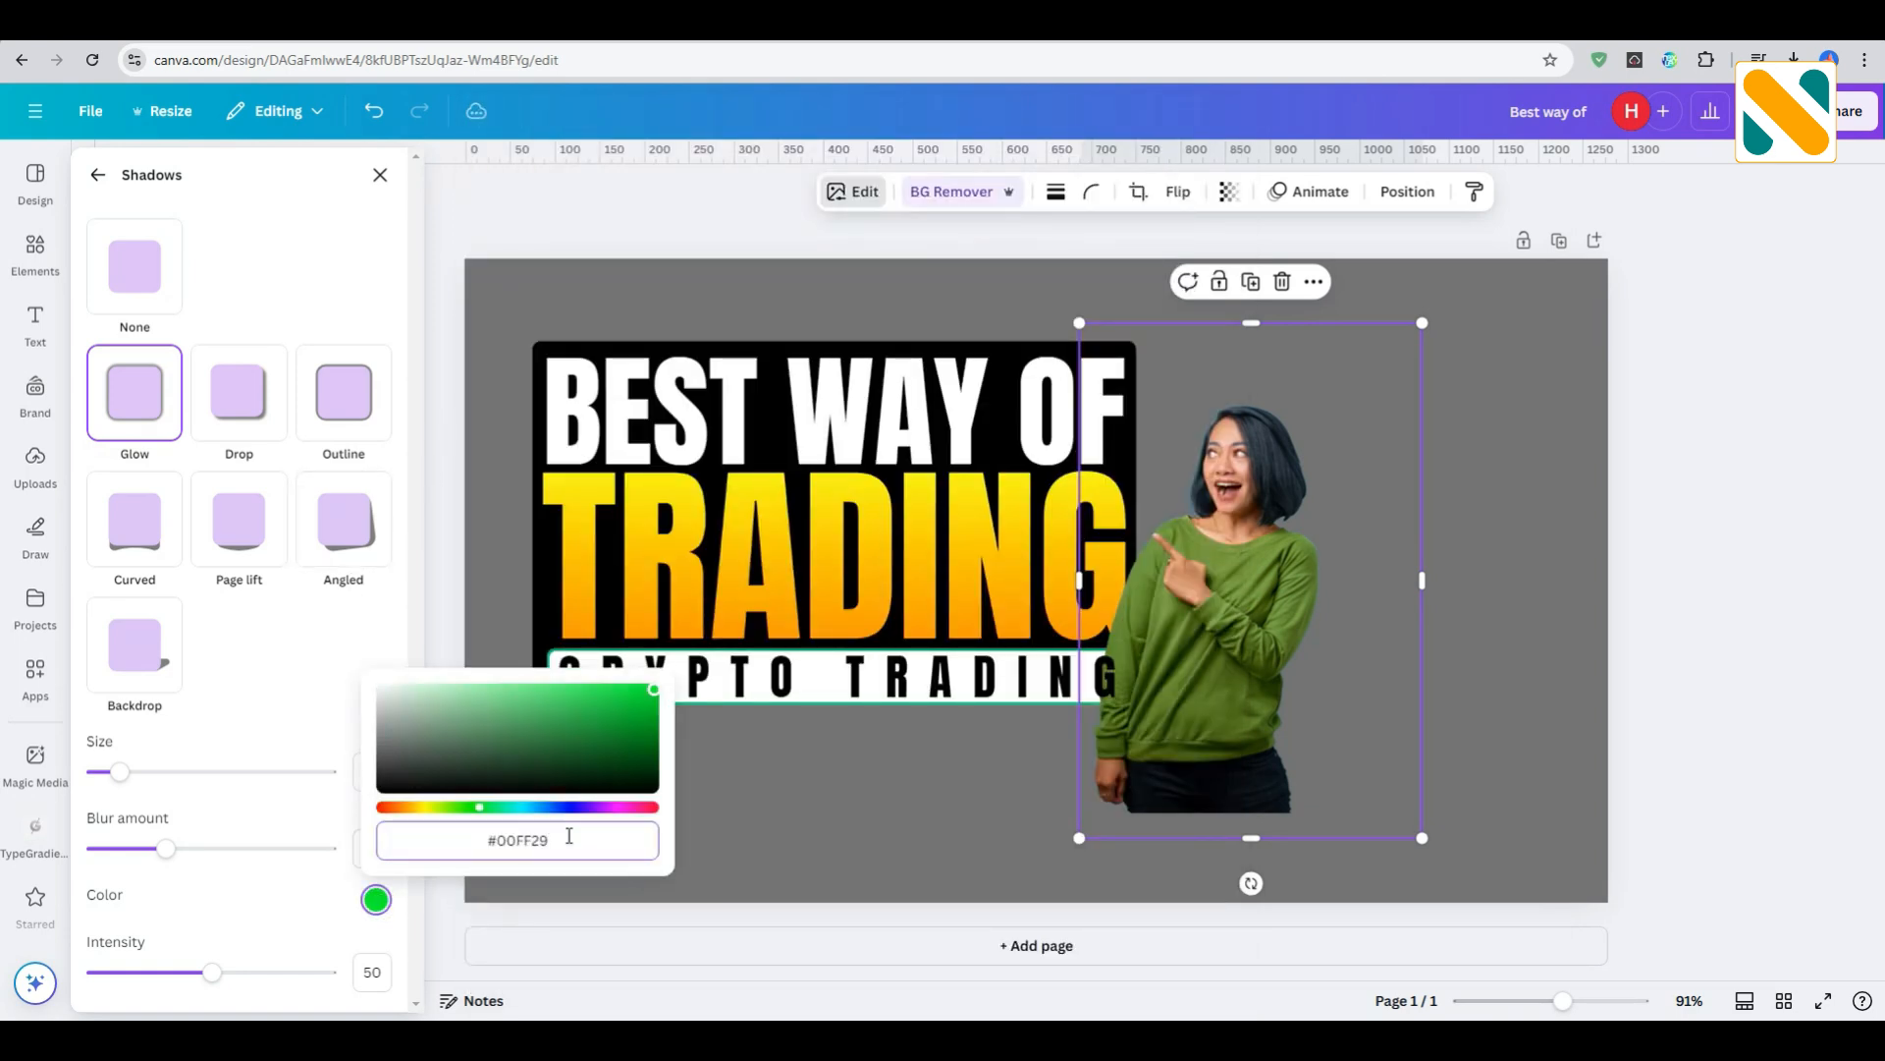
click(303, 679)
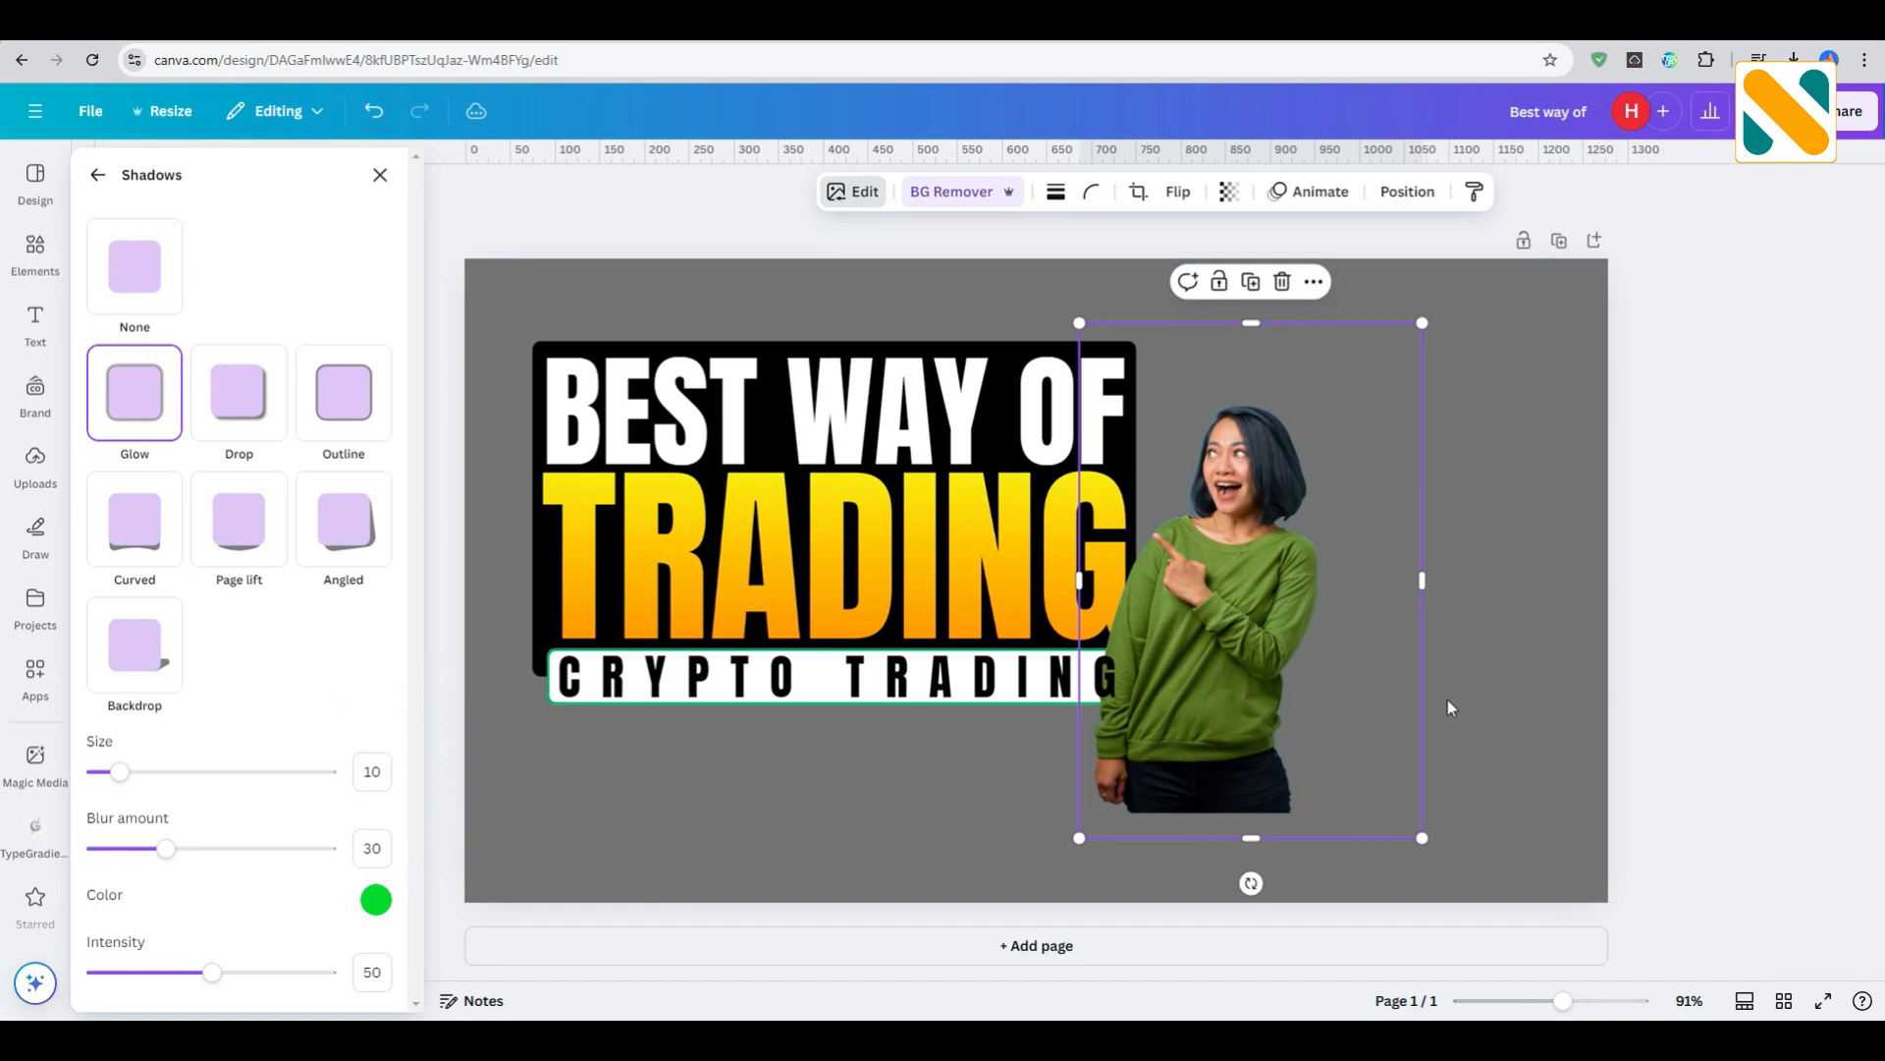
click(1690, 598)
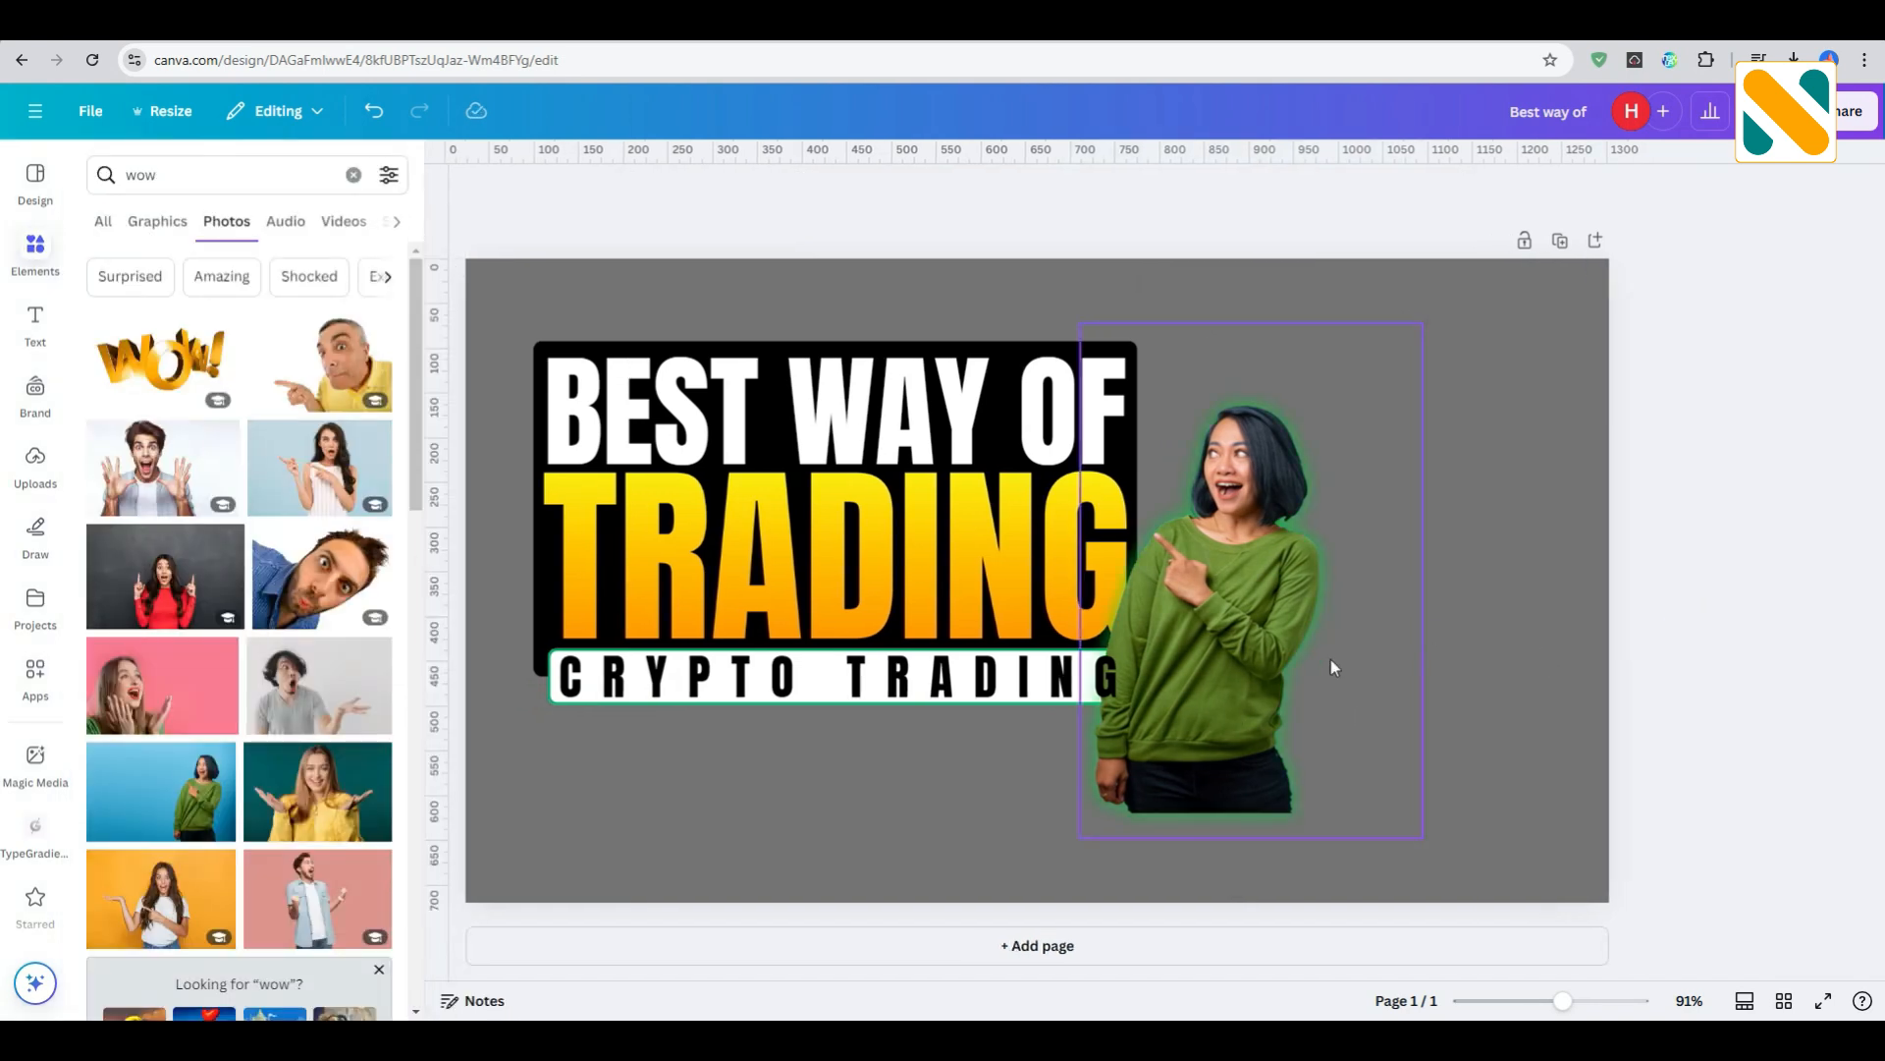
- Enlarge the woman's photo and place it on the right side of the design, beside the title and cut off by the bottom edge
click(1307, 659)
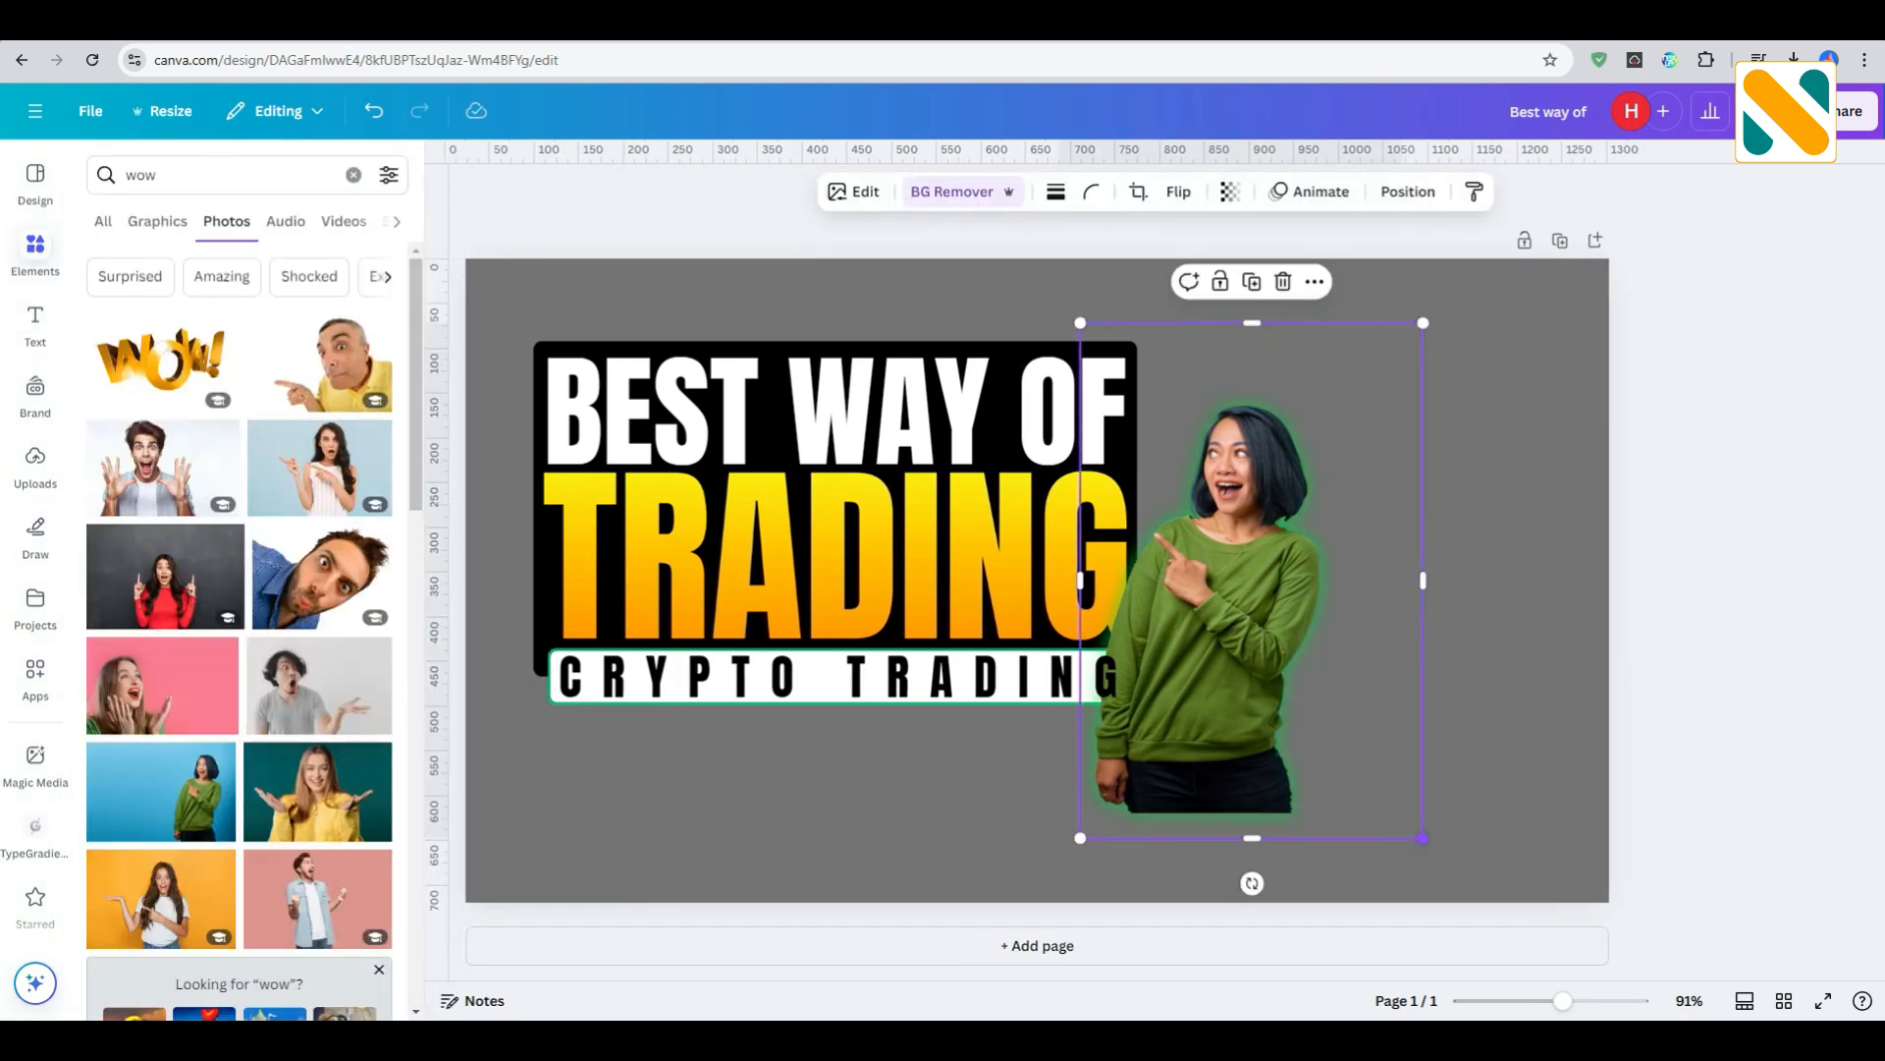
drag(1423, 838, 1547, 966)
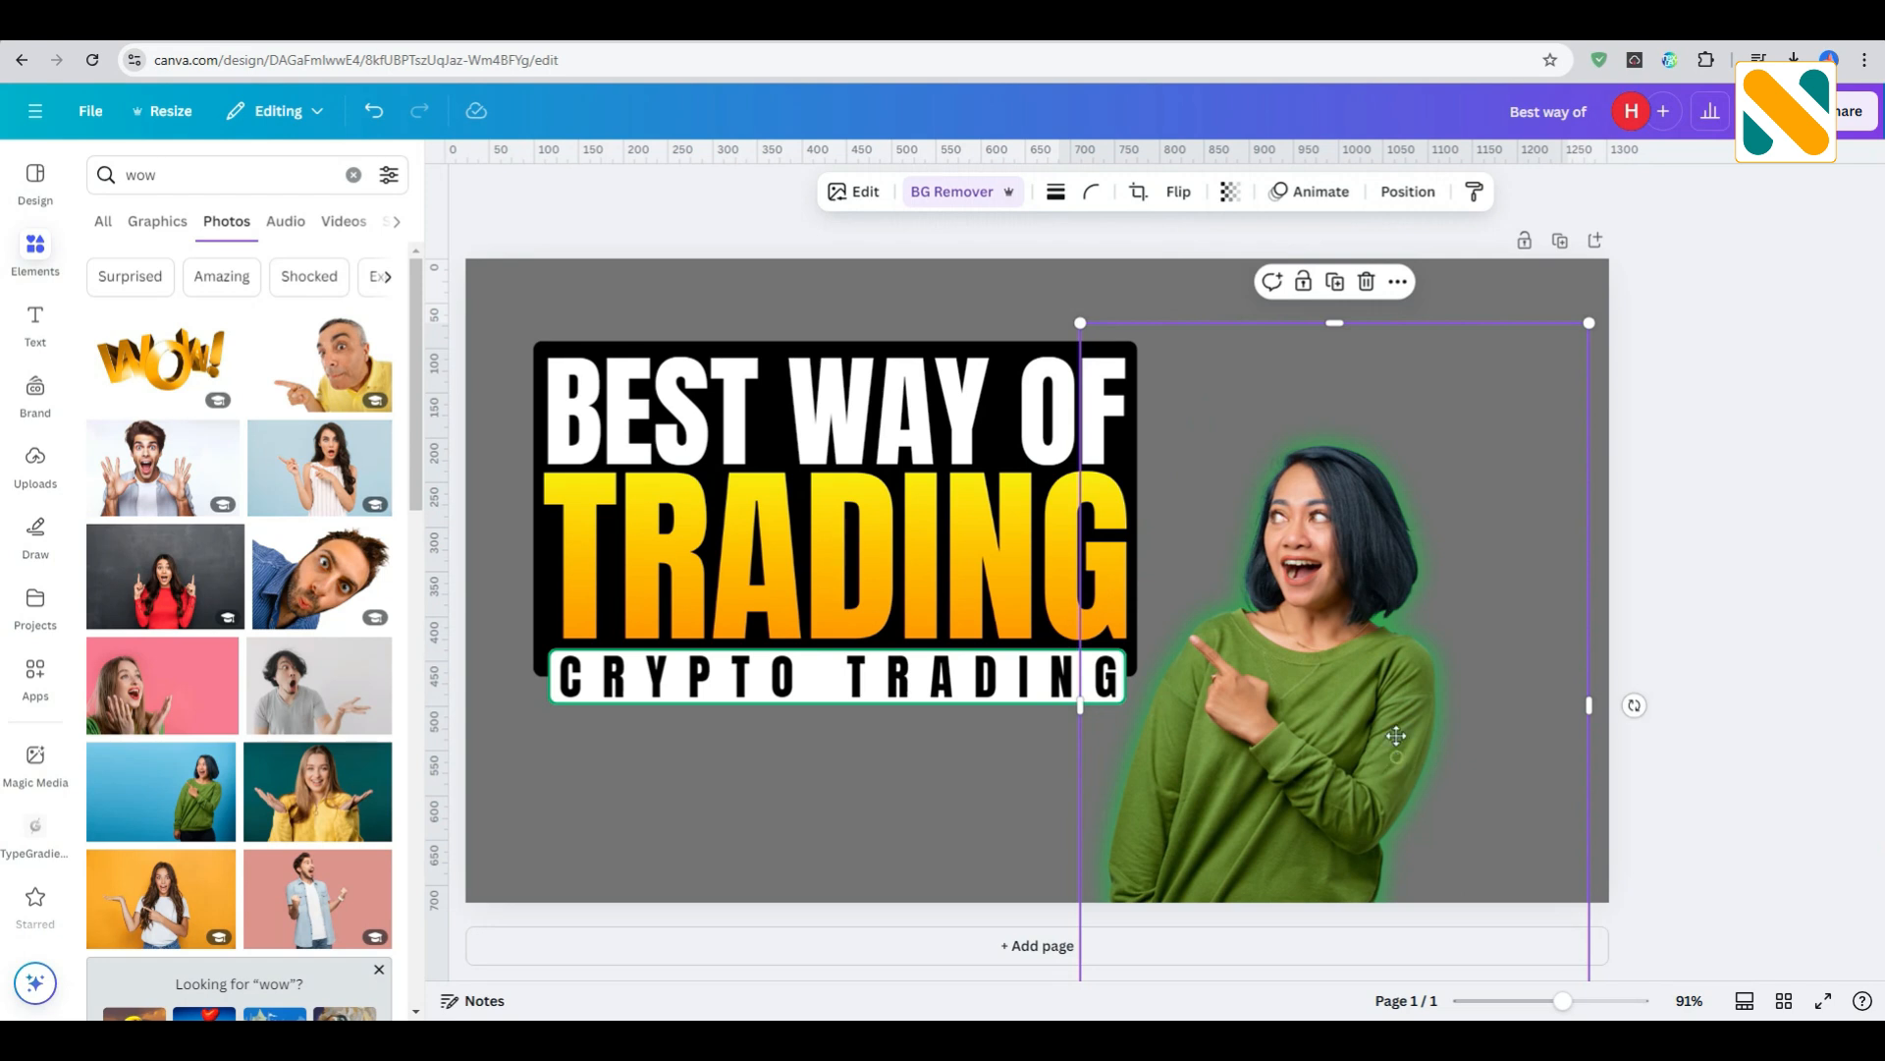
drag(1399, 757, 1478, 822)
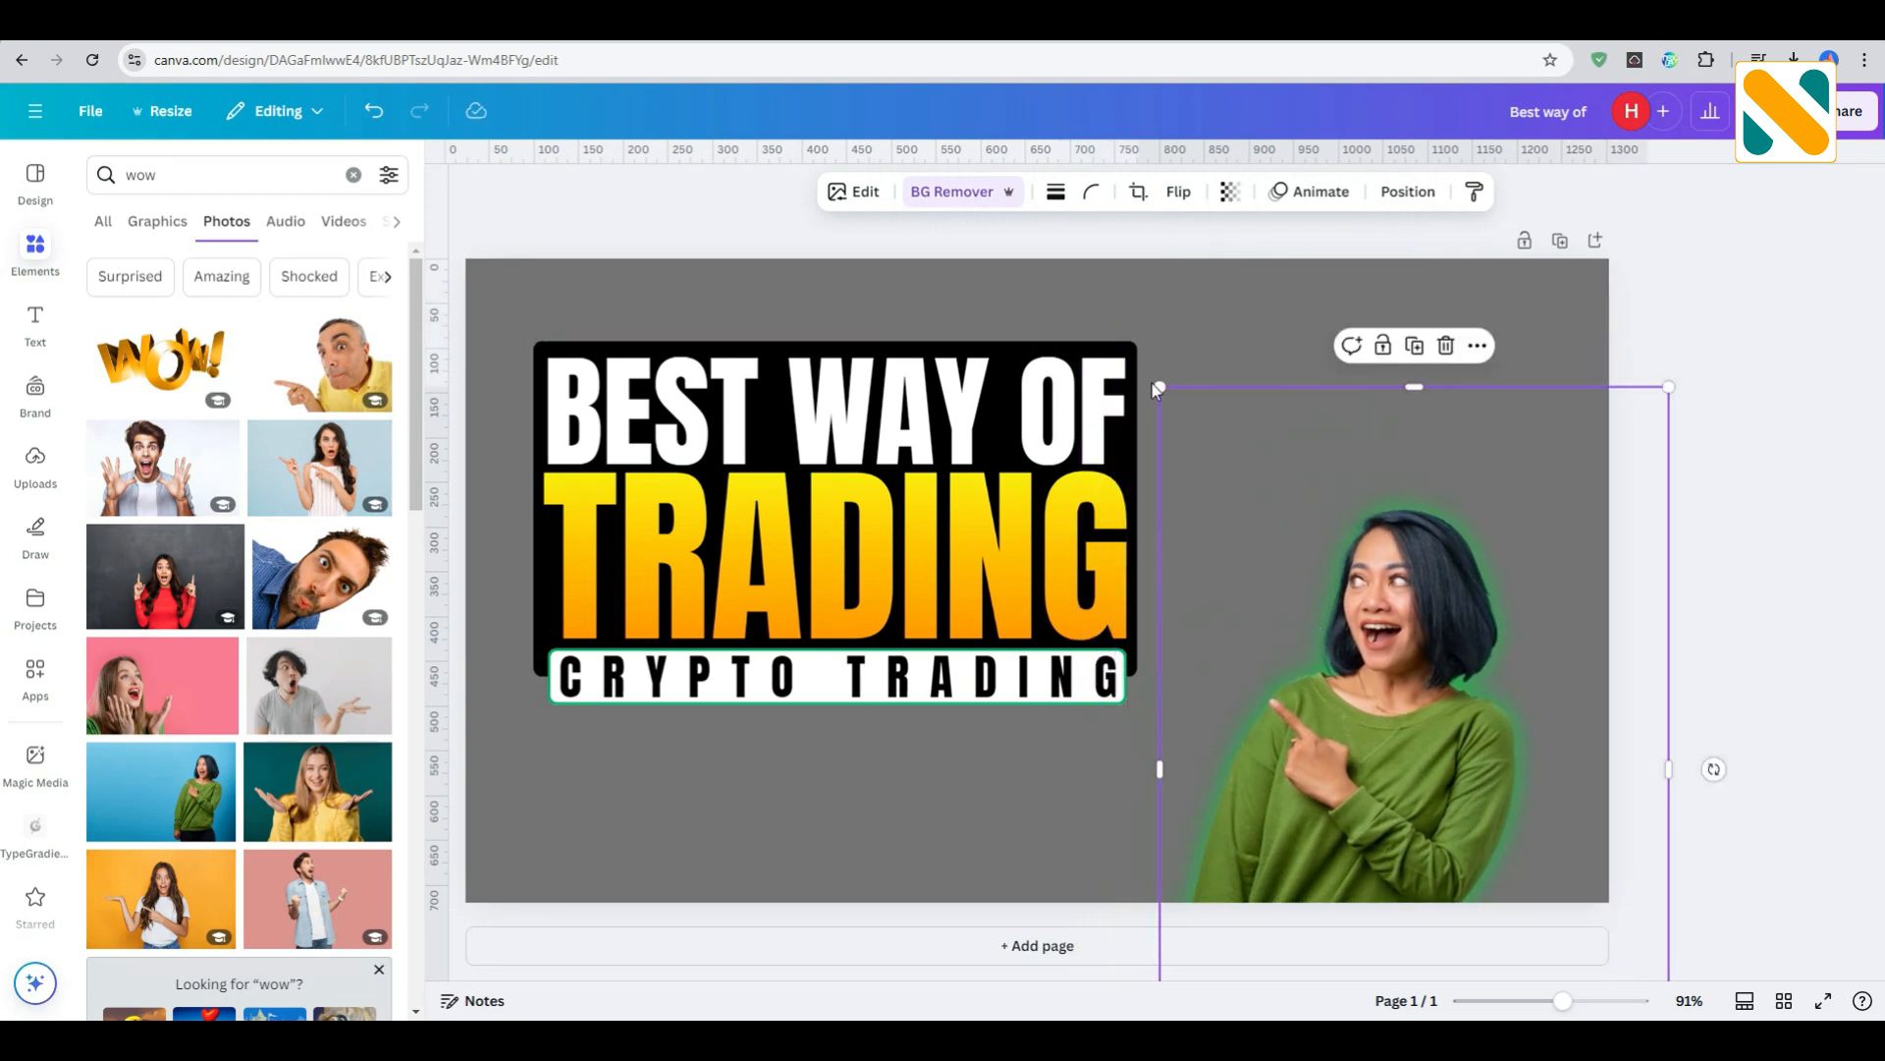
drag(1135, 354, 916, 152)
drag(1298, 608, 1404, 643)
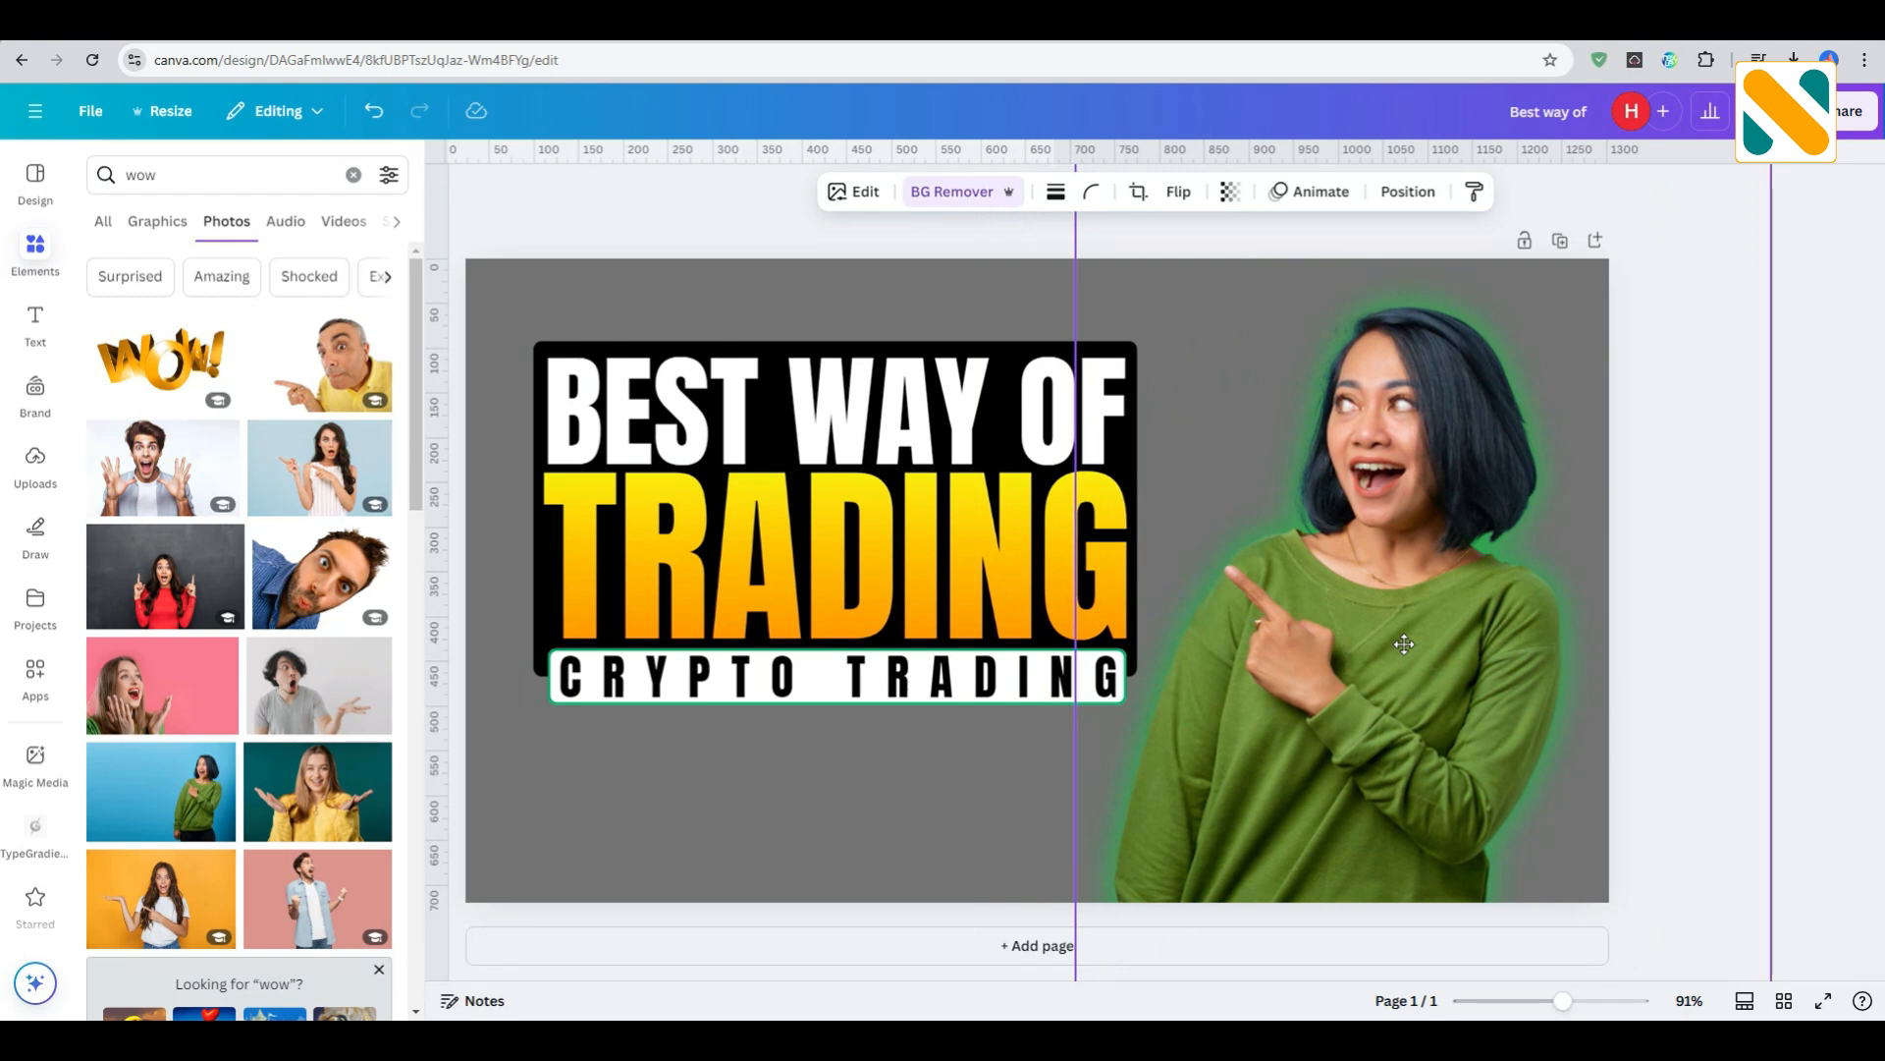
drag(1405, 645, 1401, 644)
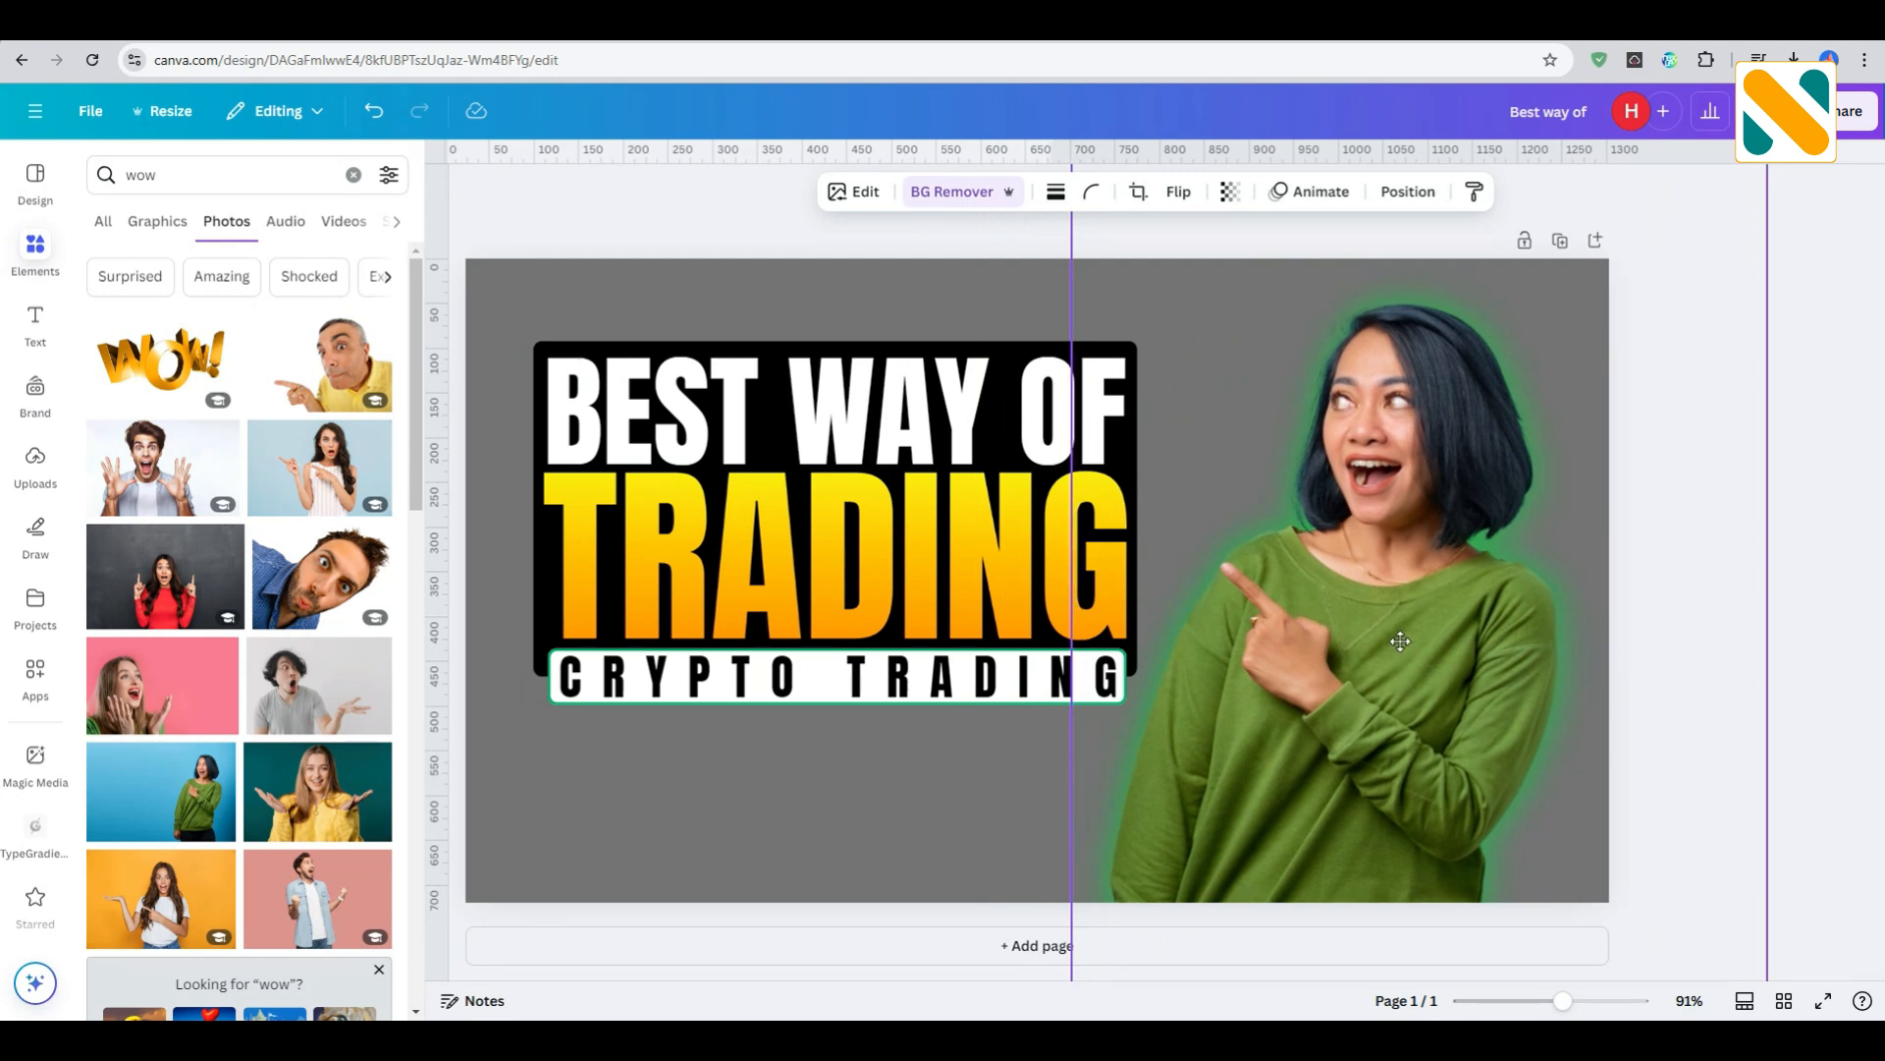
- Adjust the brightness of the whole woman's photo to 10
click(865, 201)
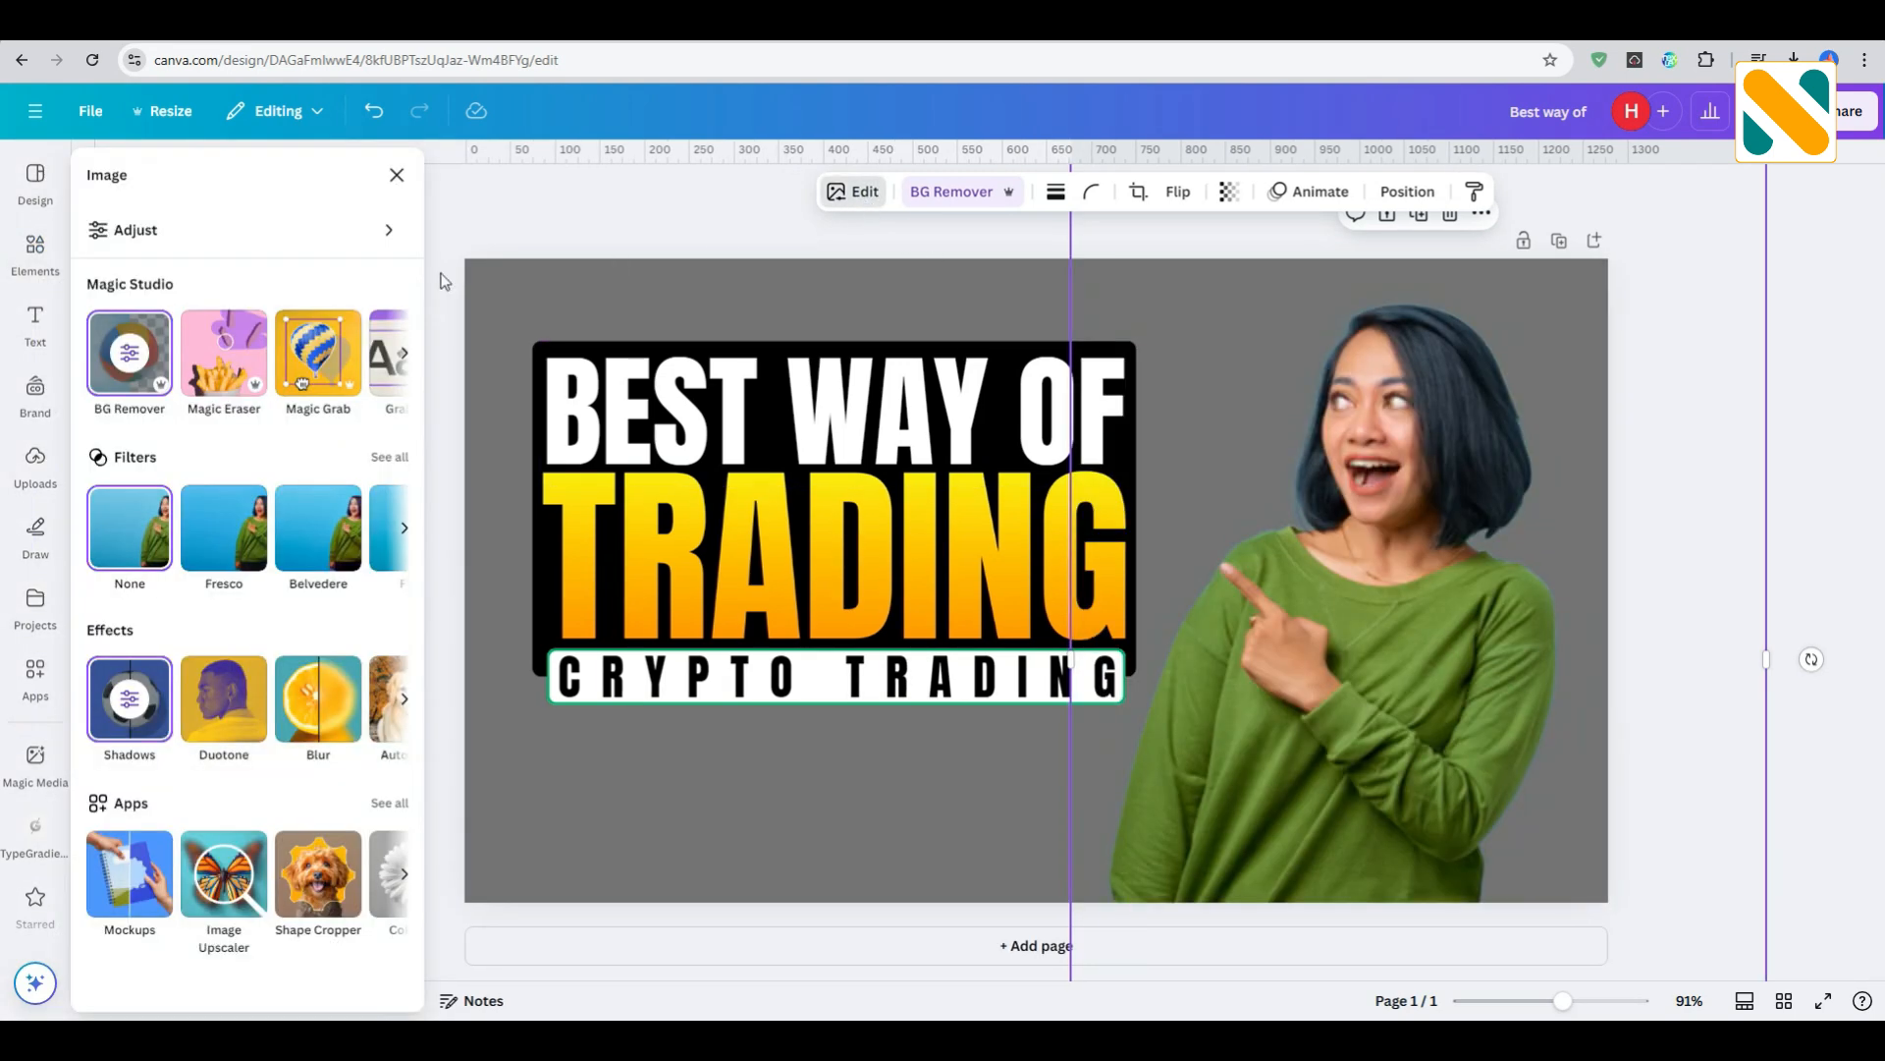
click(362, 231)
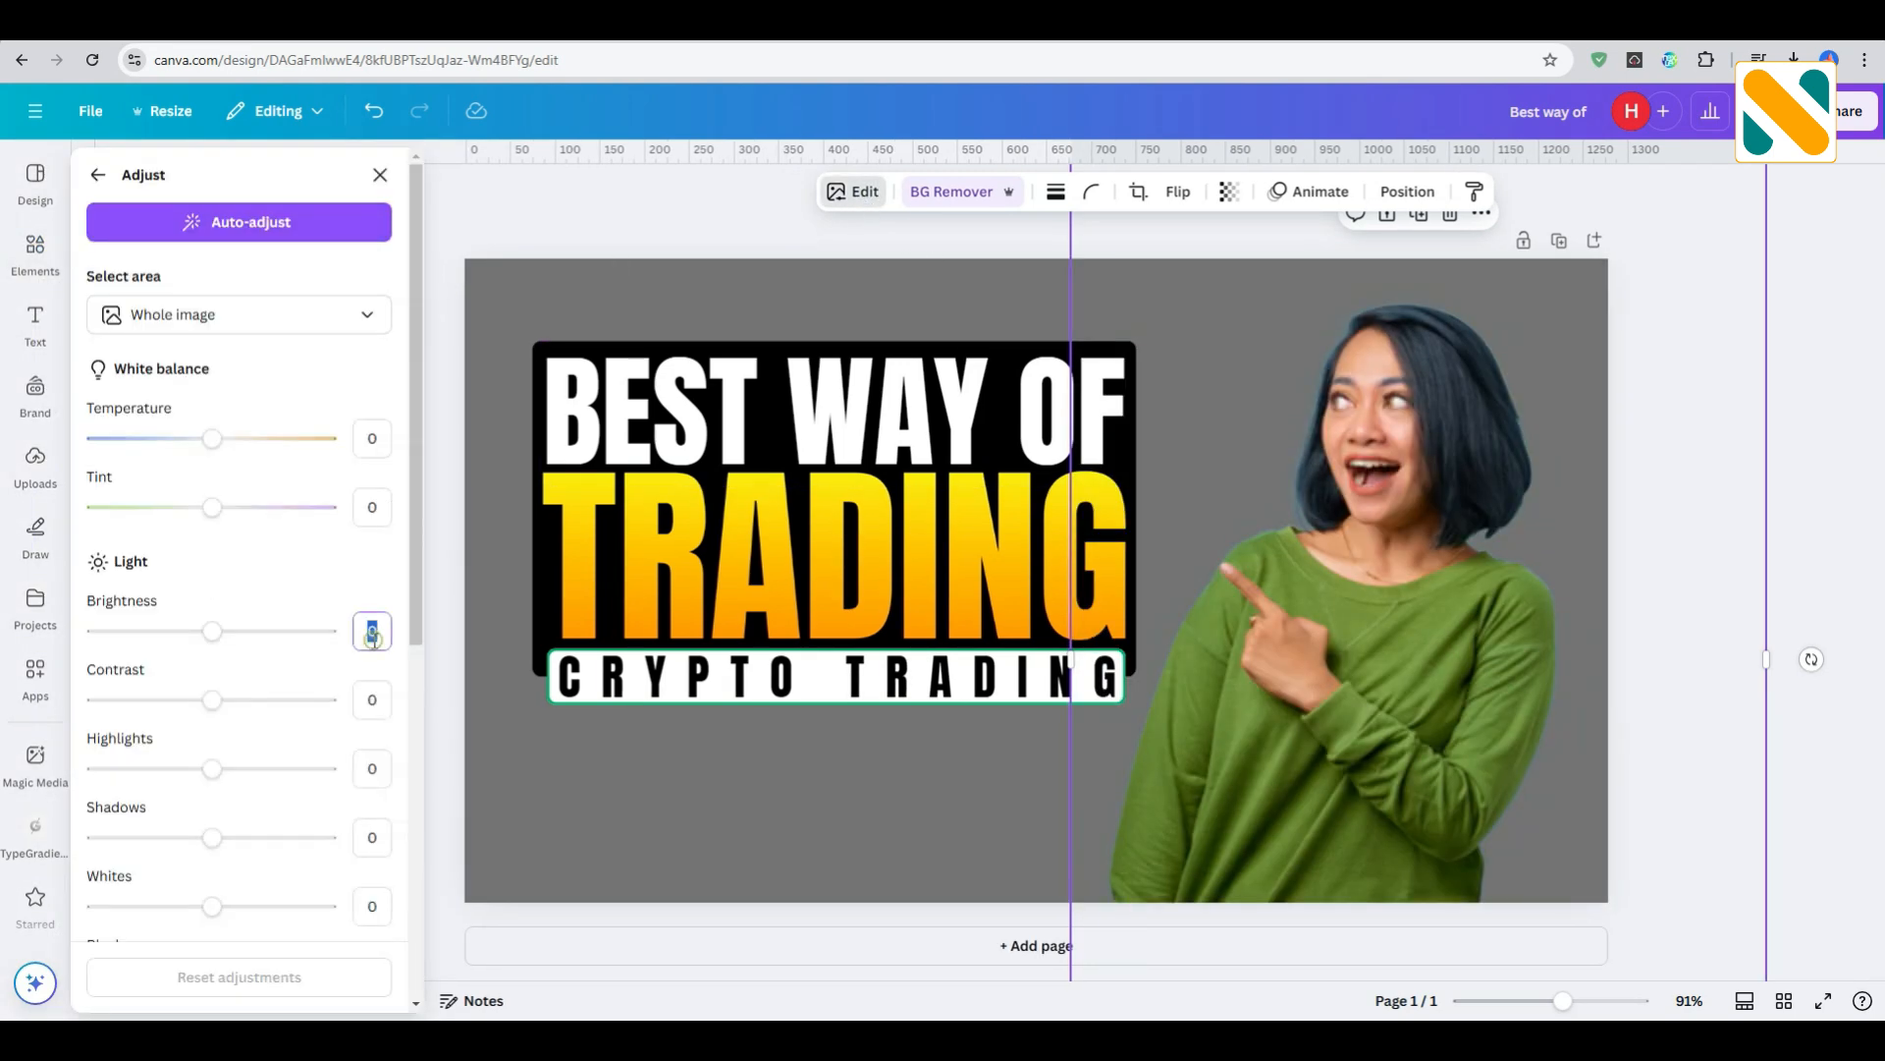
key(Return)
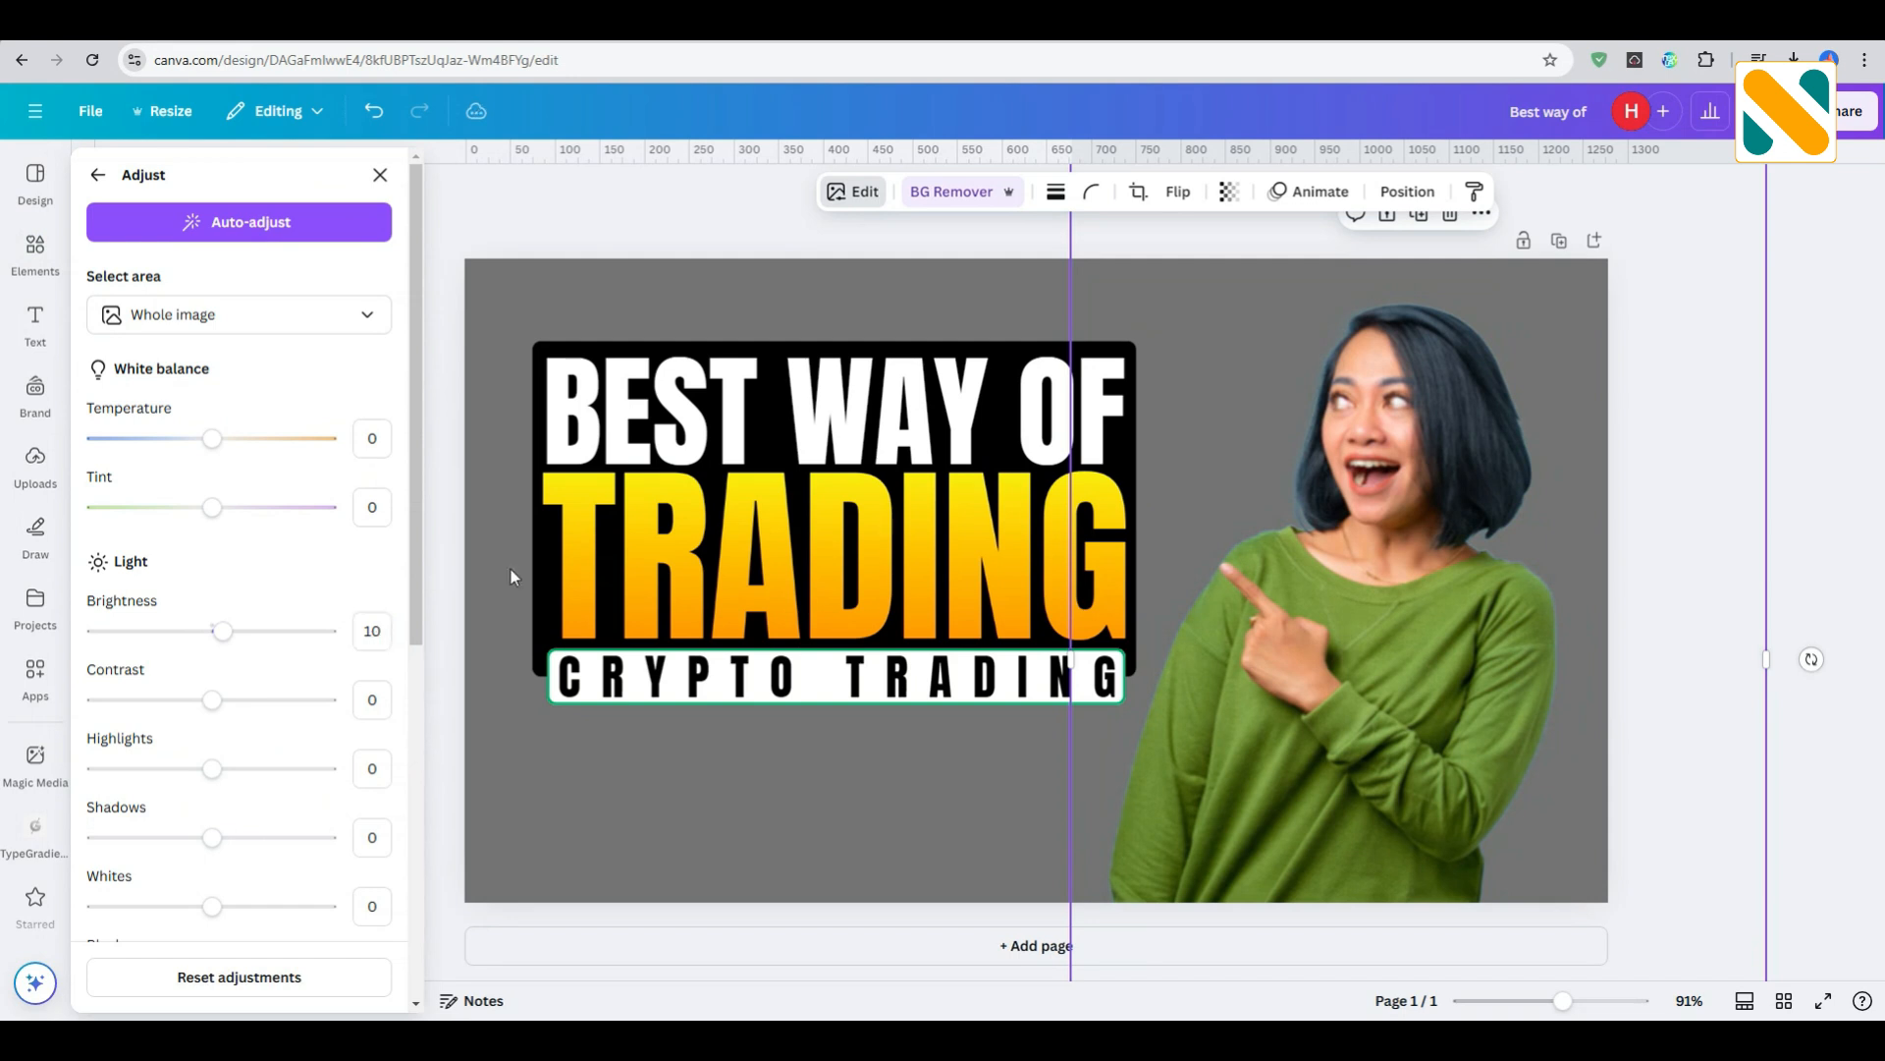
click(682, 203)
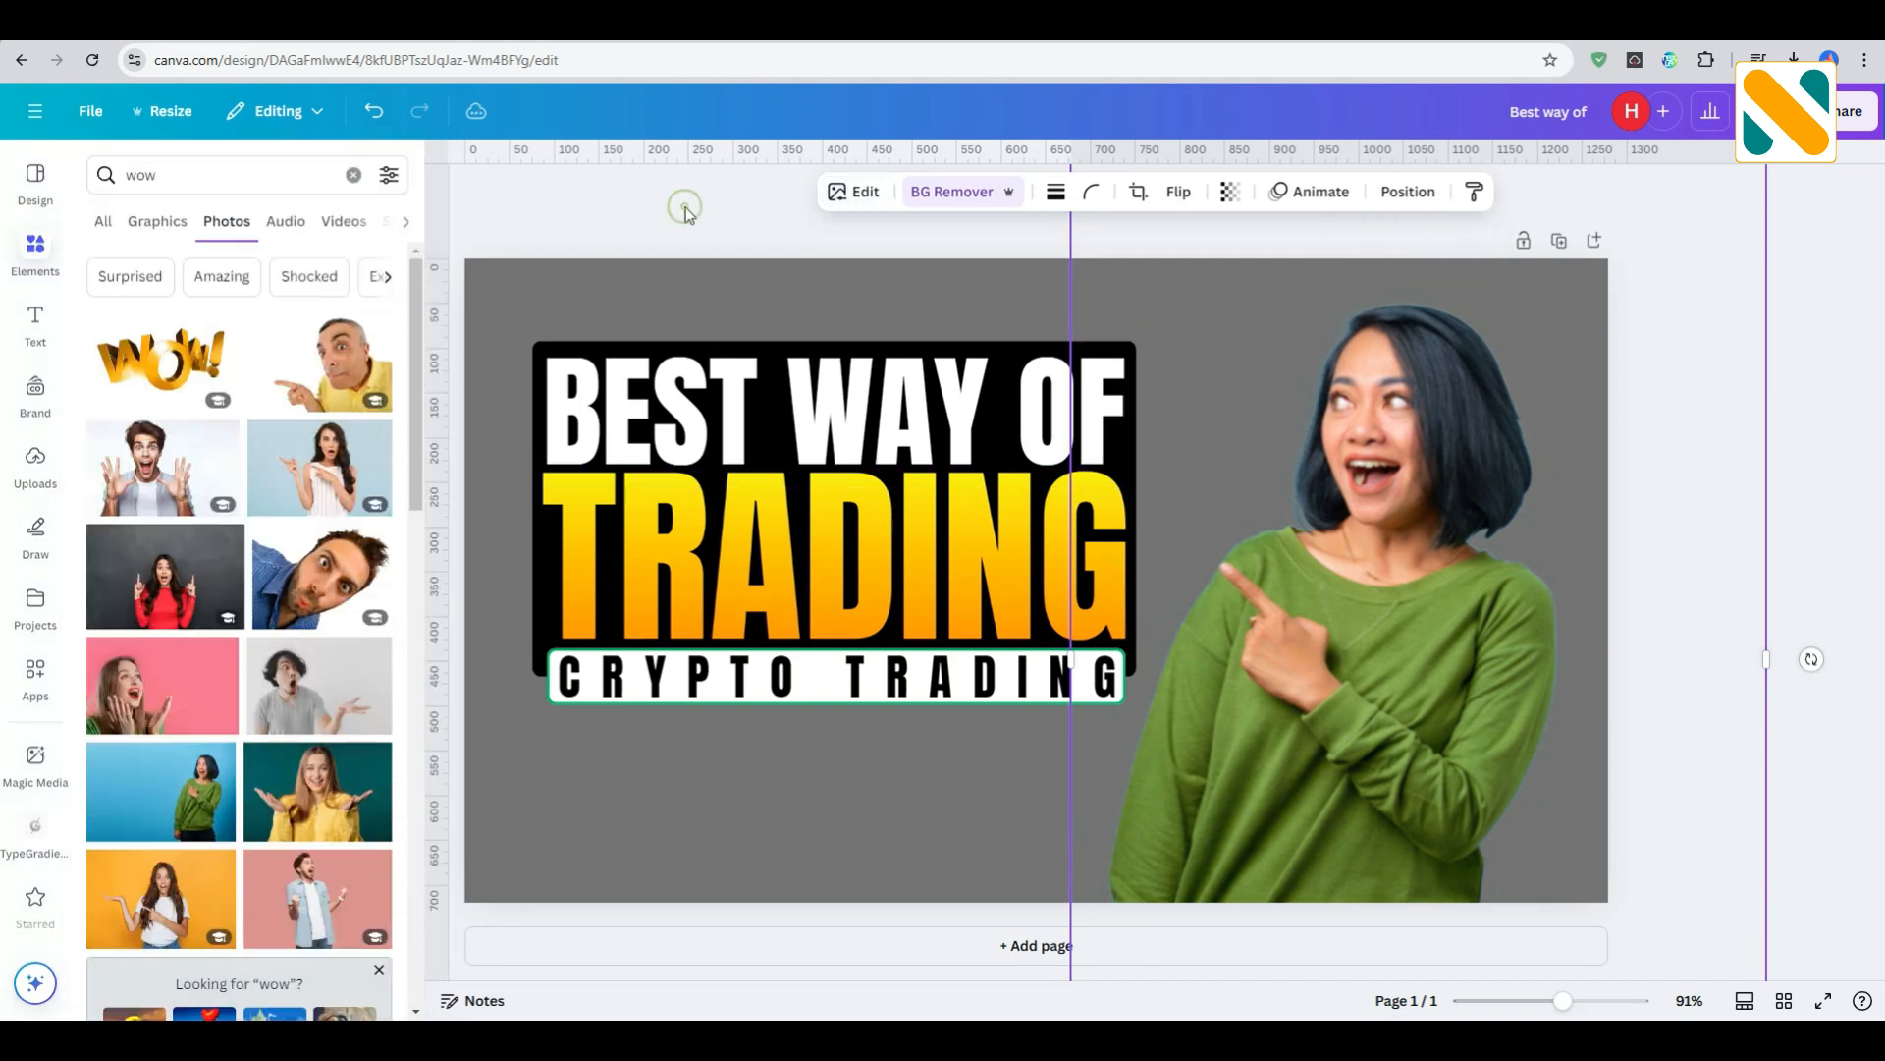
- Search the photos for "dollars", add the heap of dollar bills shot on white, and remove its background
click(200, 181)
text(dollar)
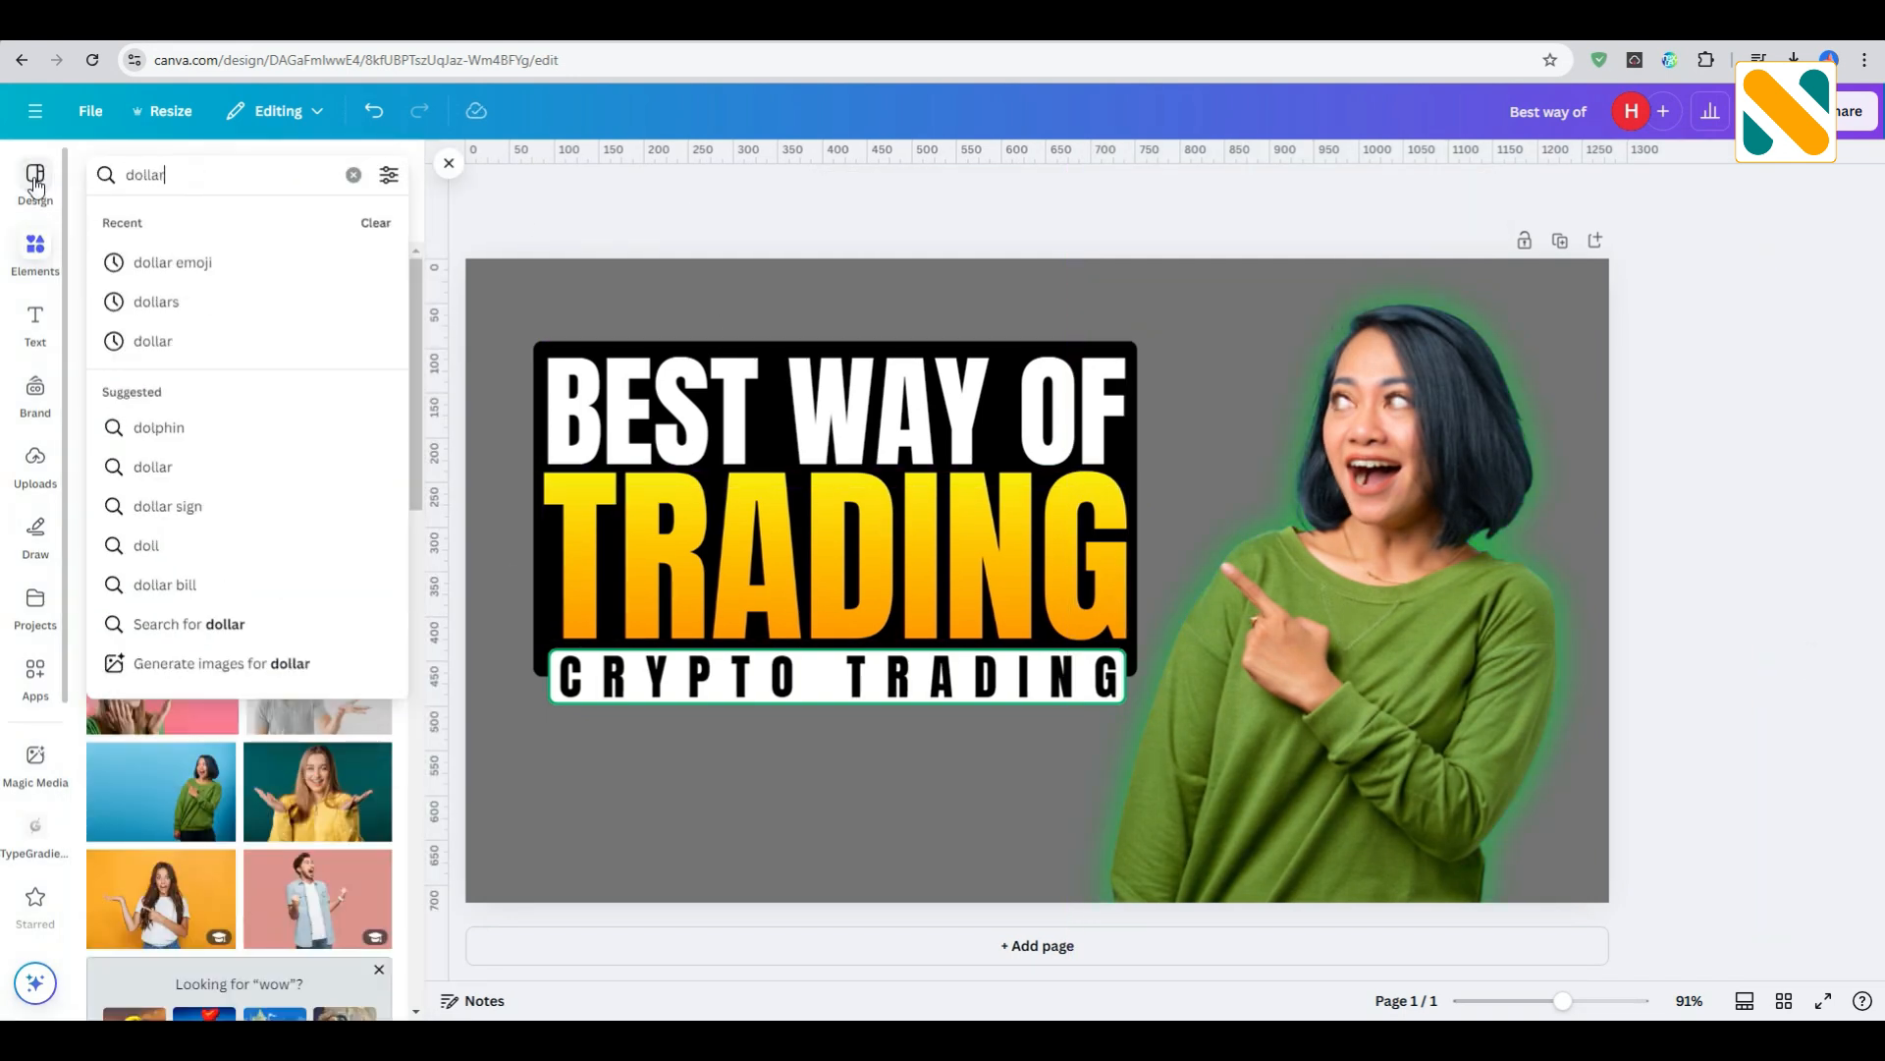
text(s)
key(Return)
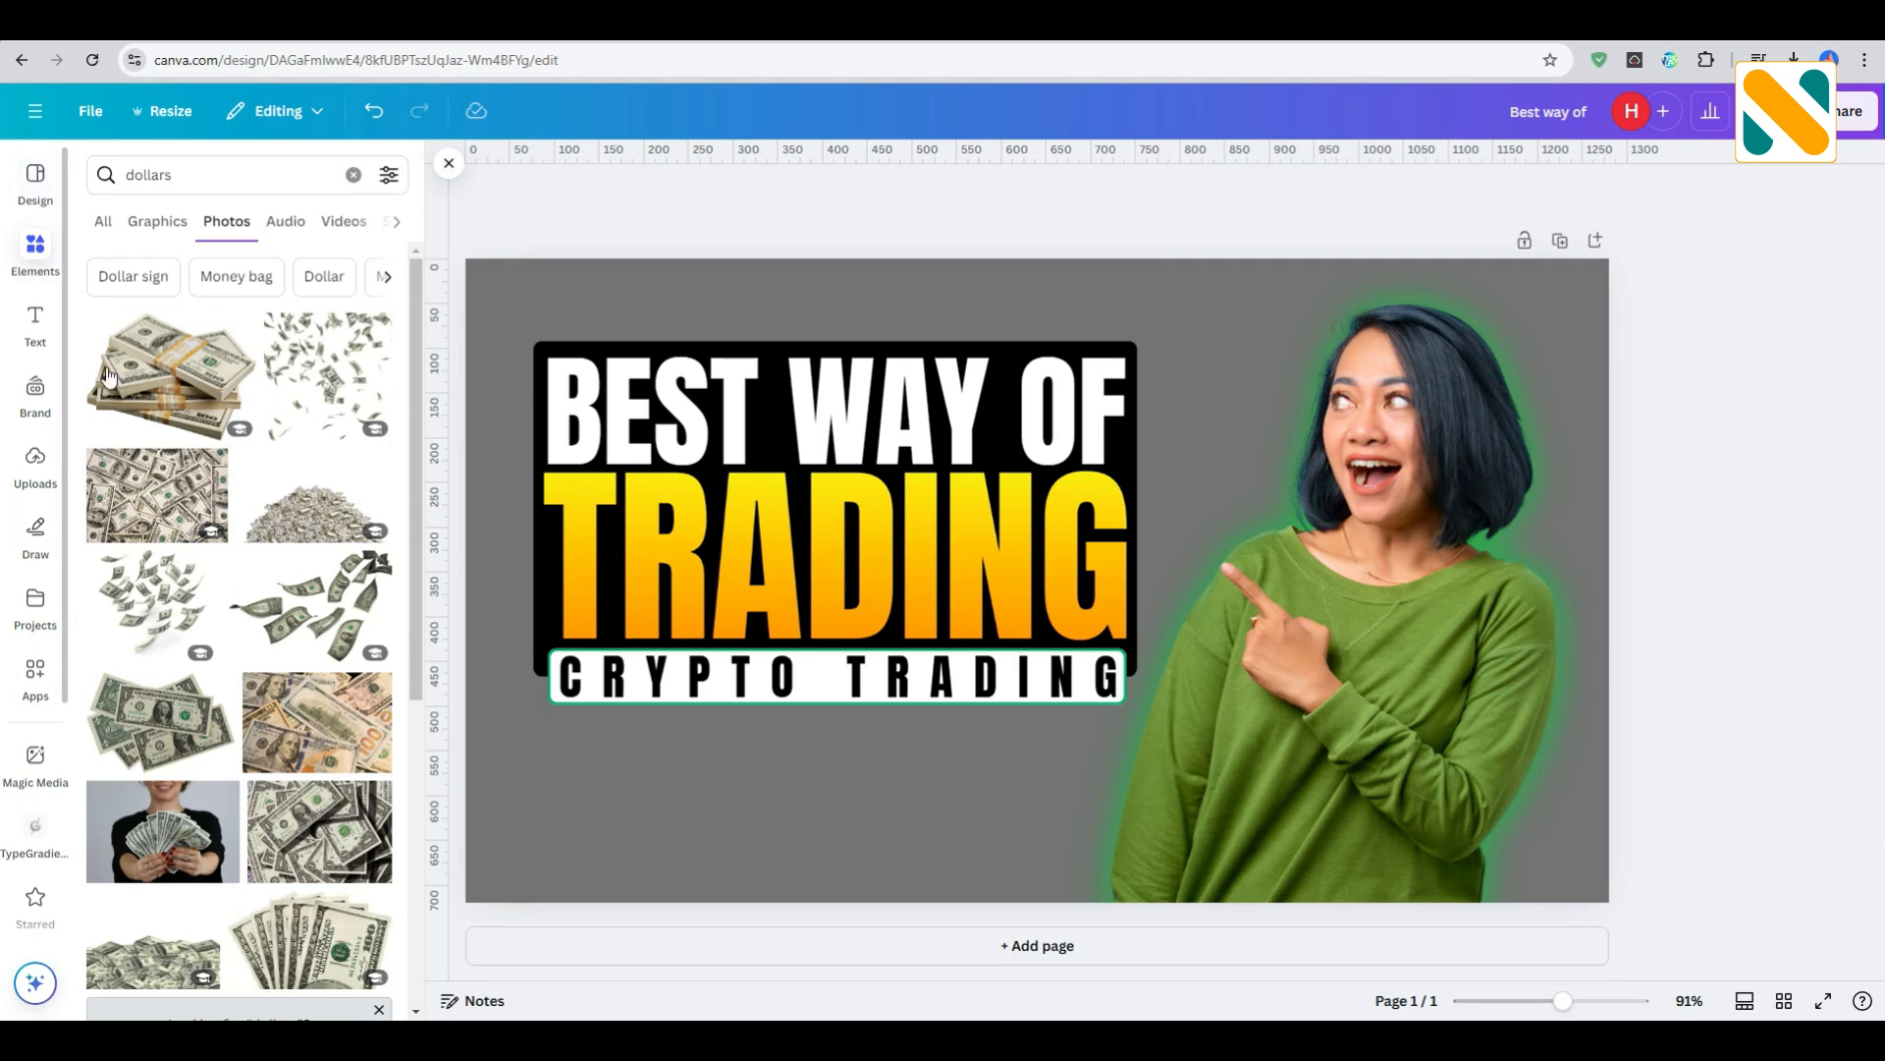
click(147, 957)
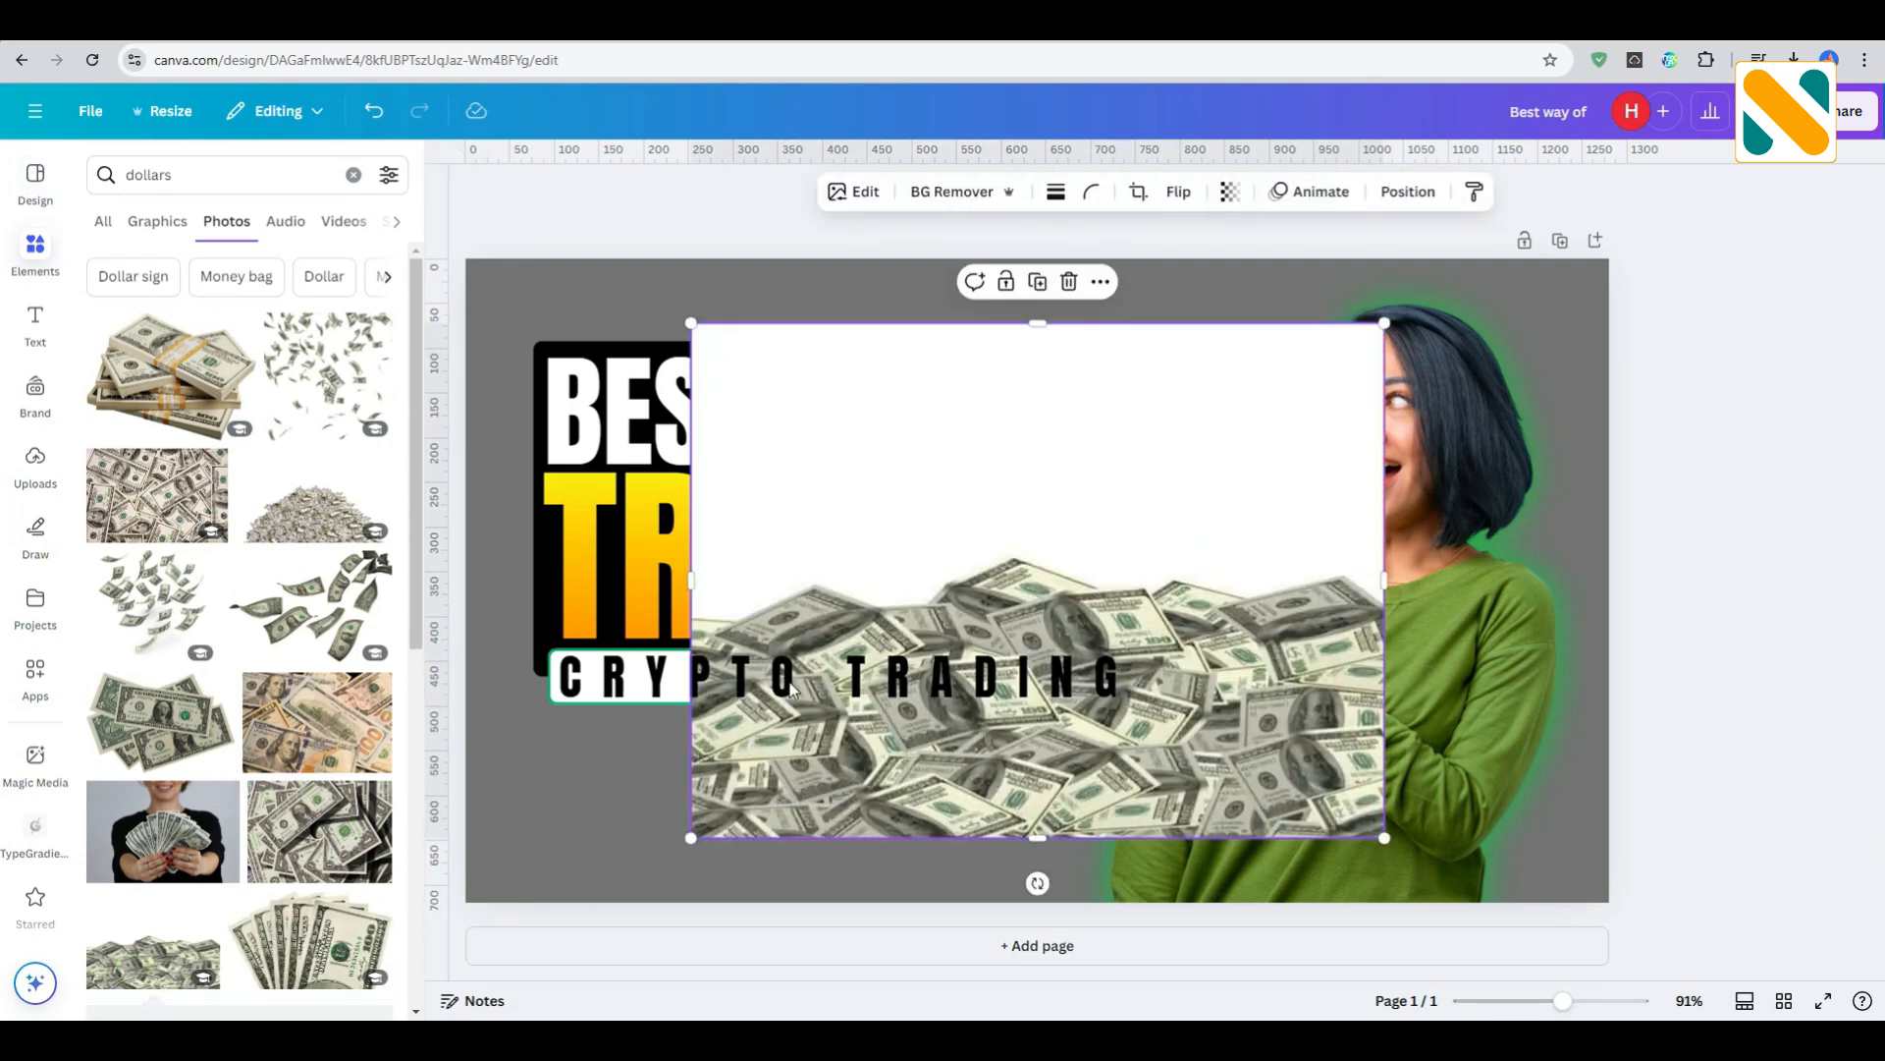
click(950, 193)
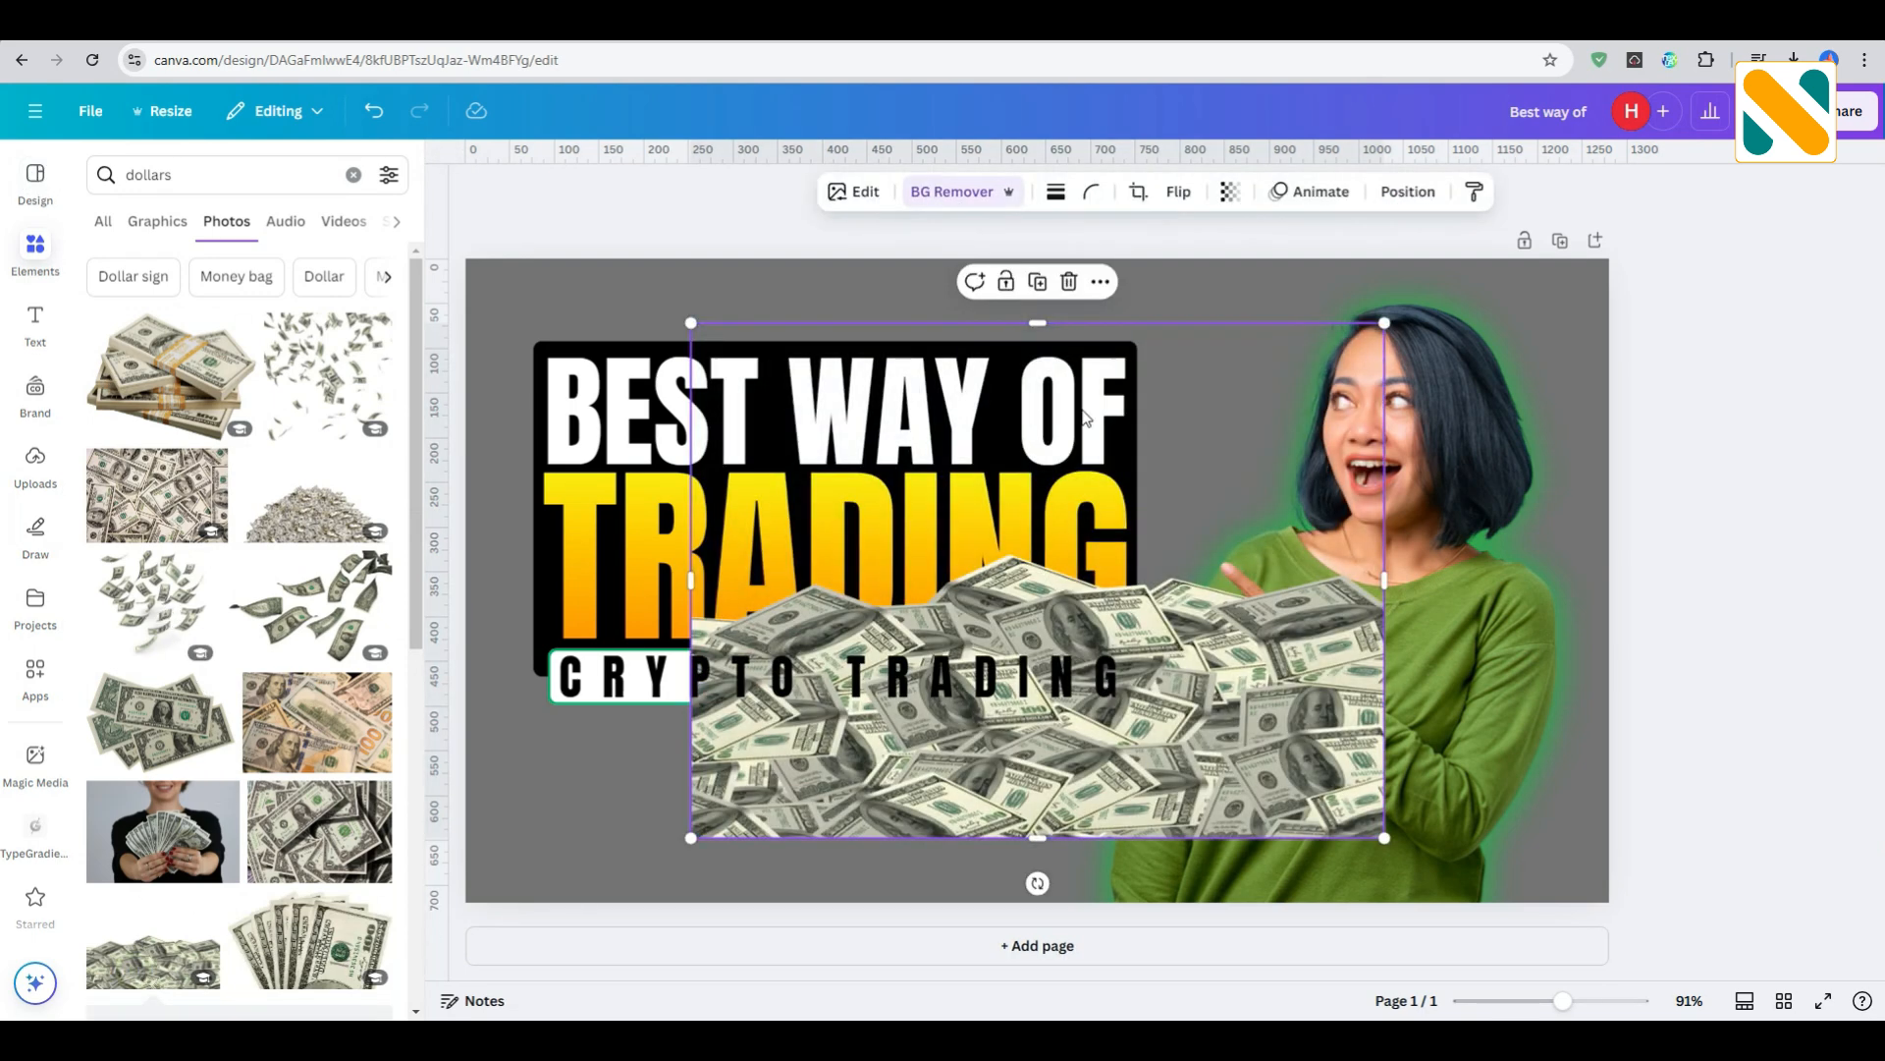
- Crop the empty area above the dollar heap and lay it and a duplicate side by side along the design's bottom edge
drag(1043, 323, 1049, 533)
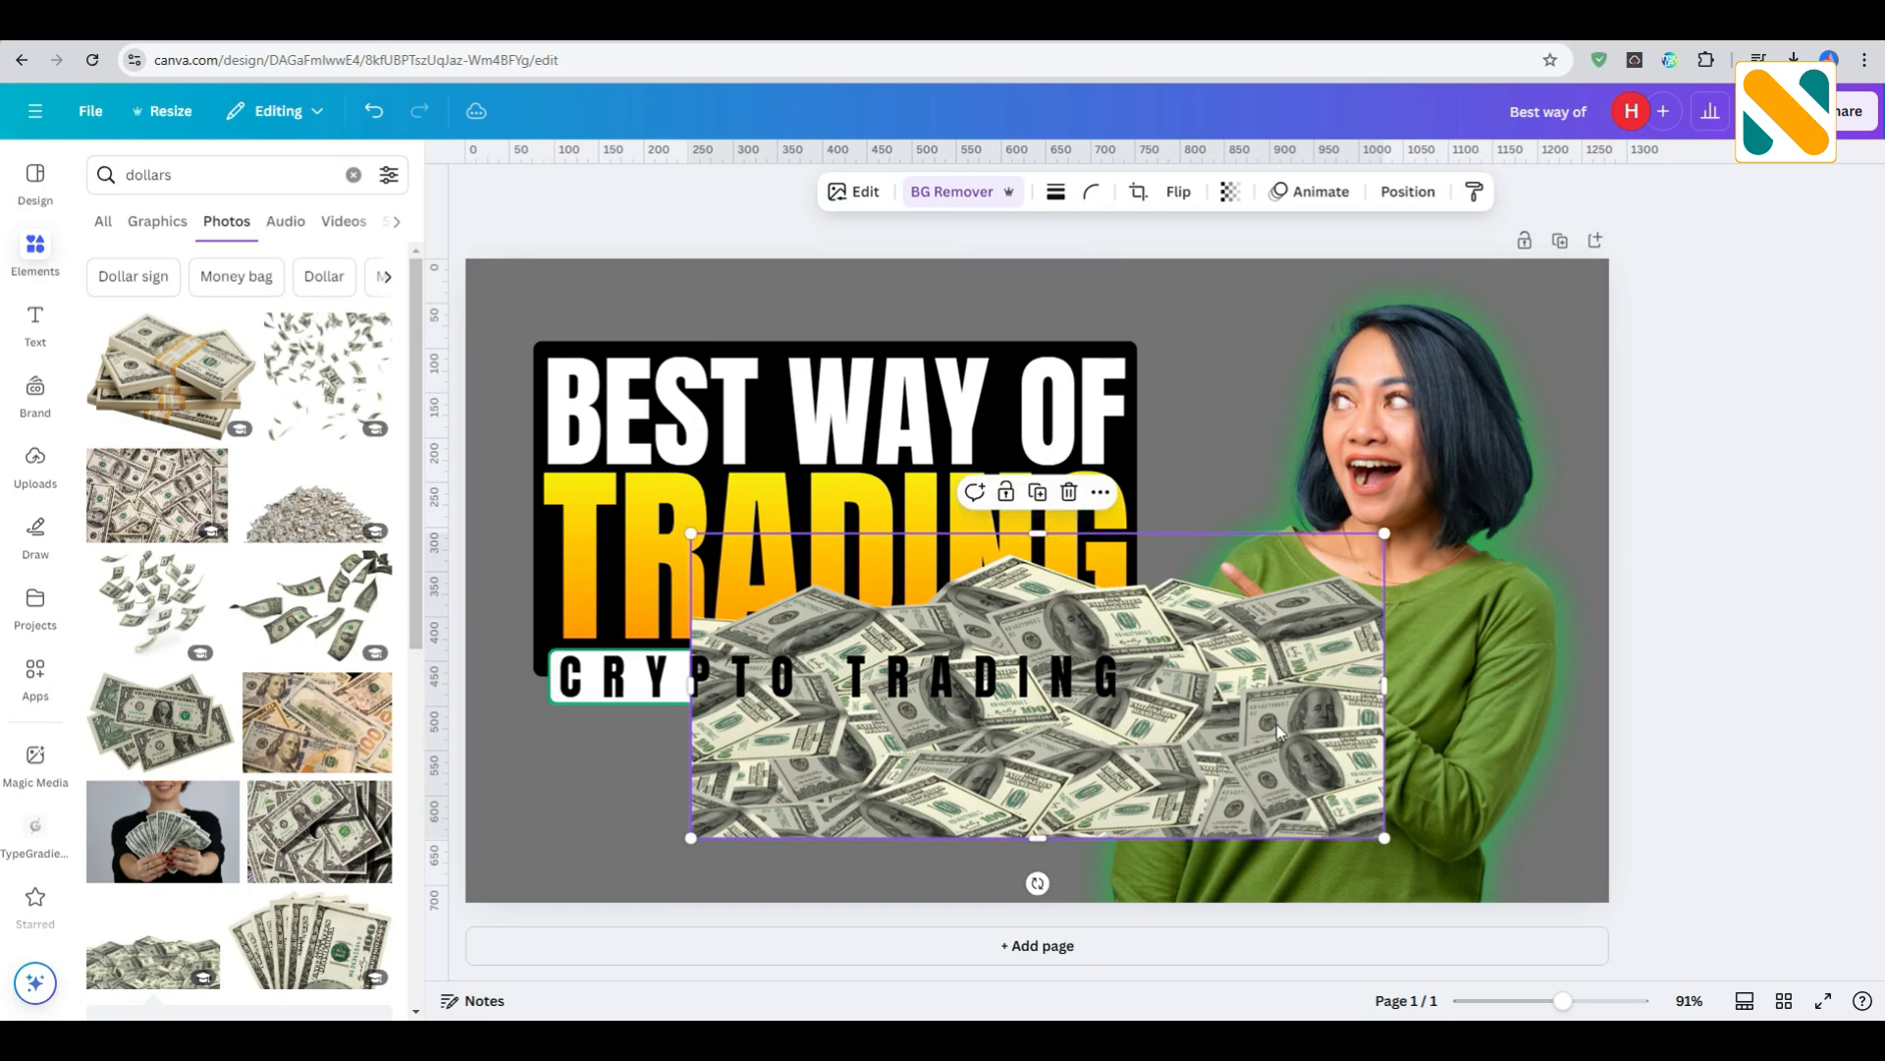
drag(1277, 723, 1053, 936)
click(814, 698)
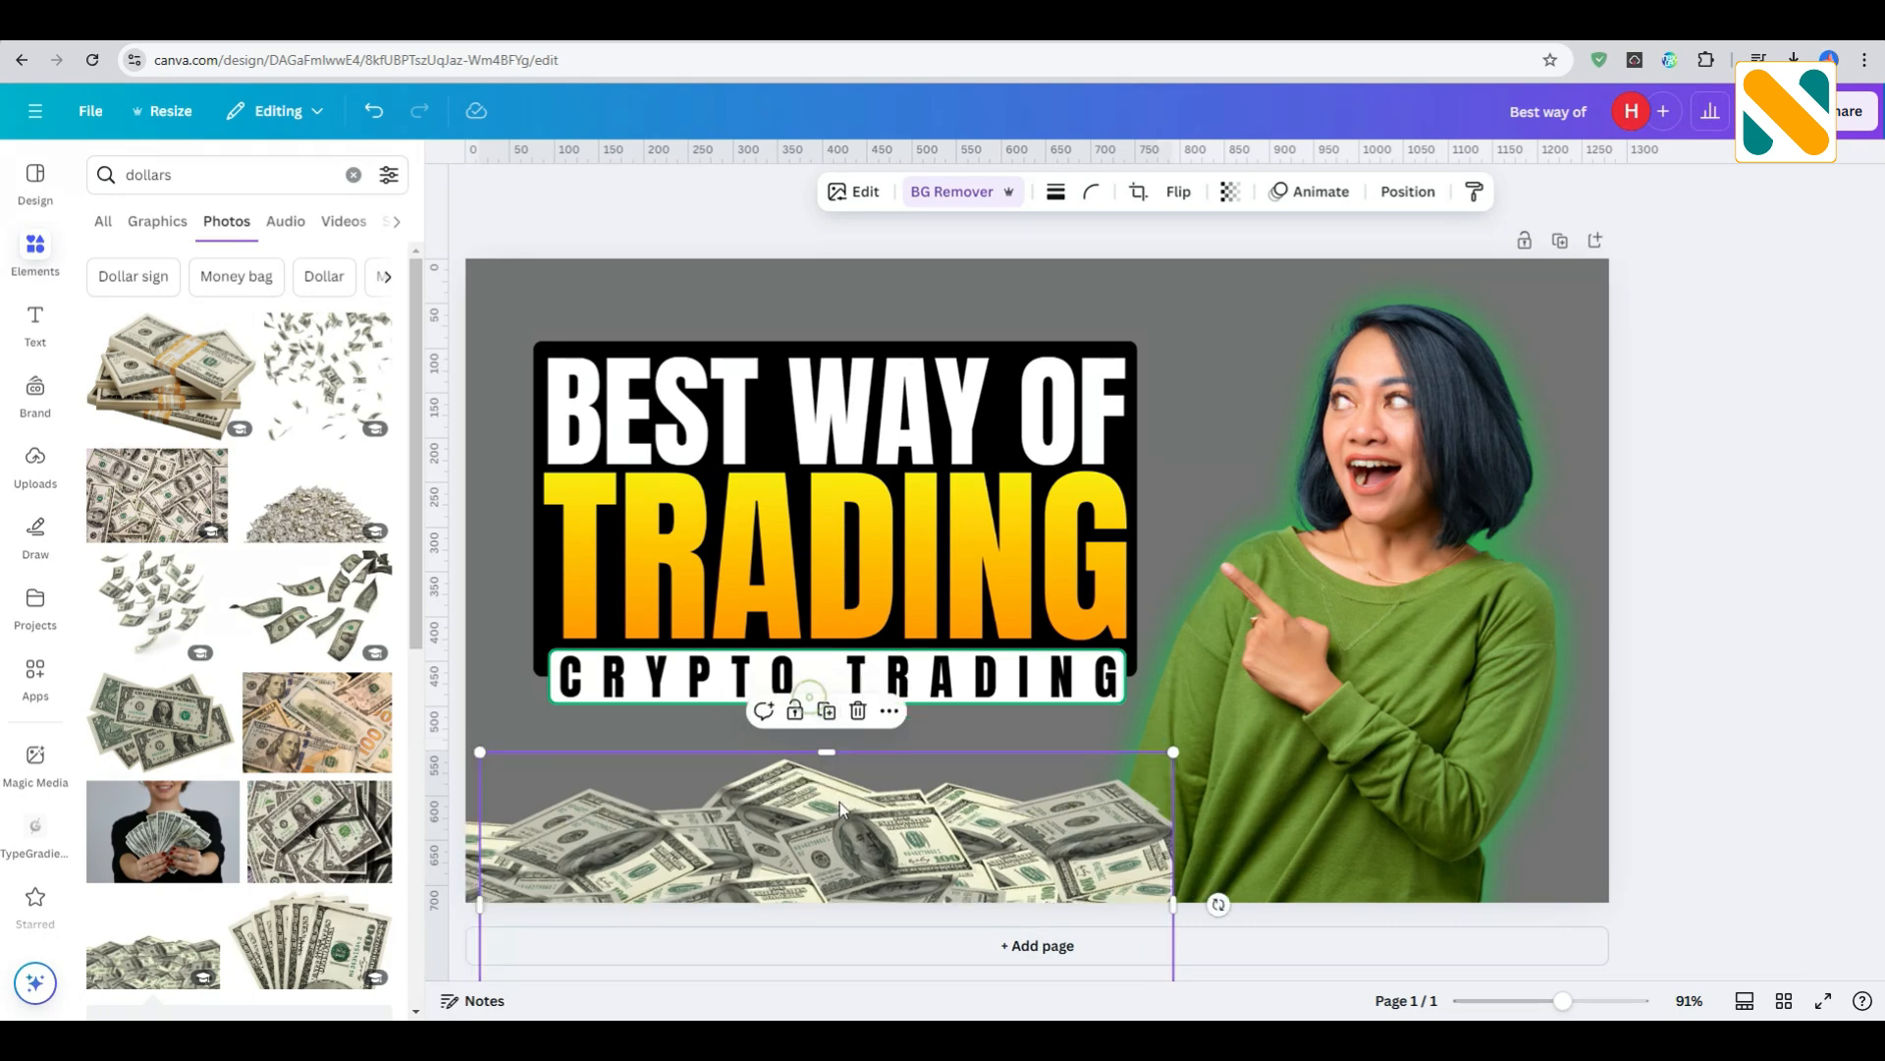
drag(844, 817, 1452, 798)
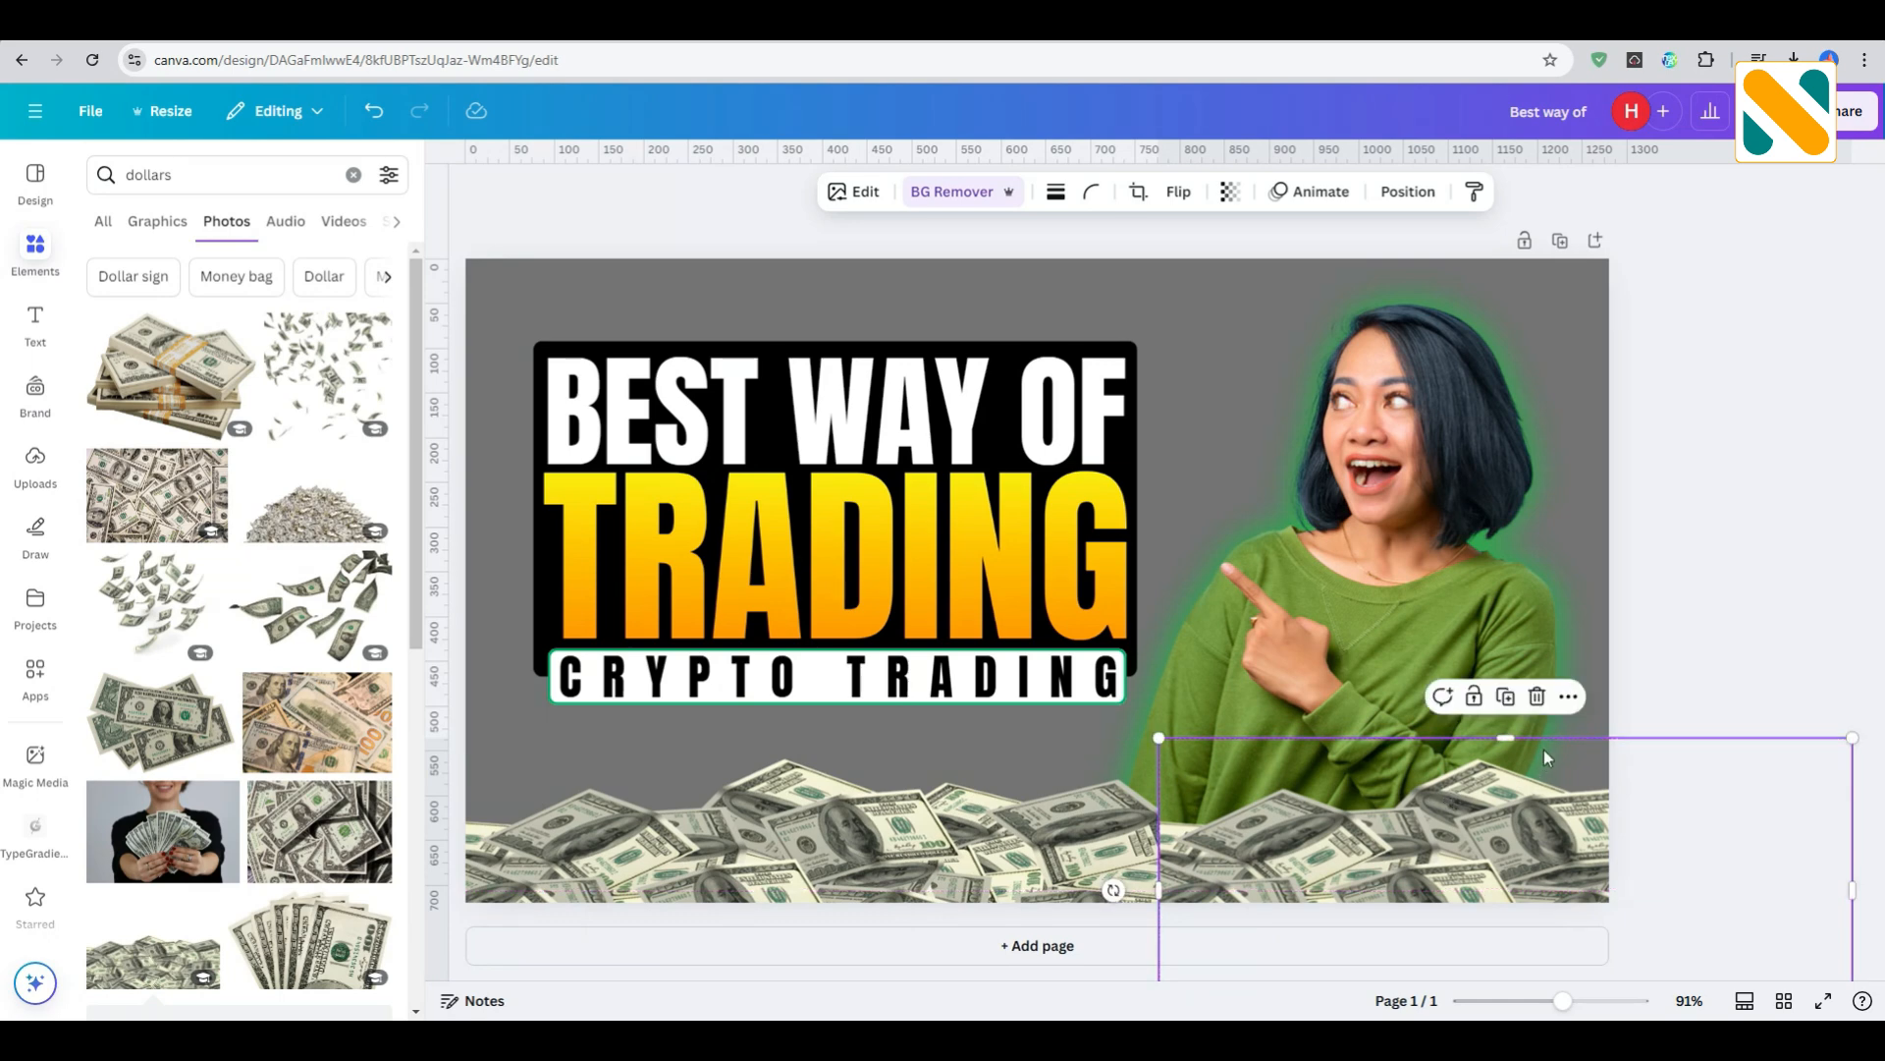
click(1691, 628)
- Add the photo of banded dollar stacks, shrink it and place it over the seam between the two dollar heaps
click(227, 416)
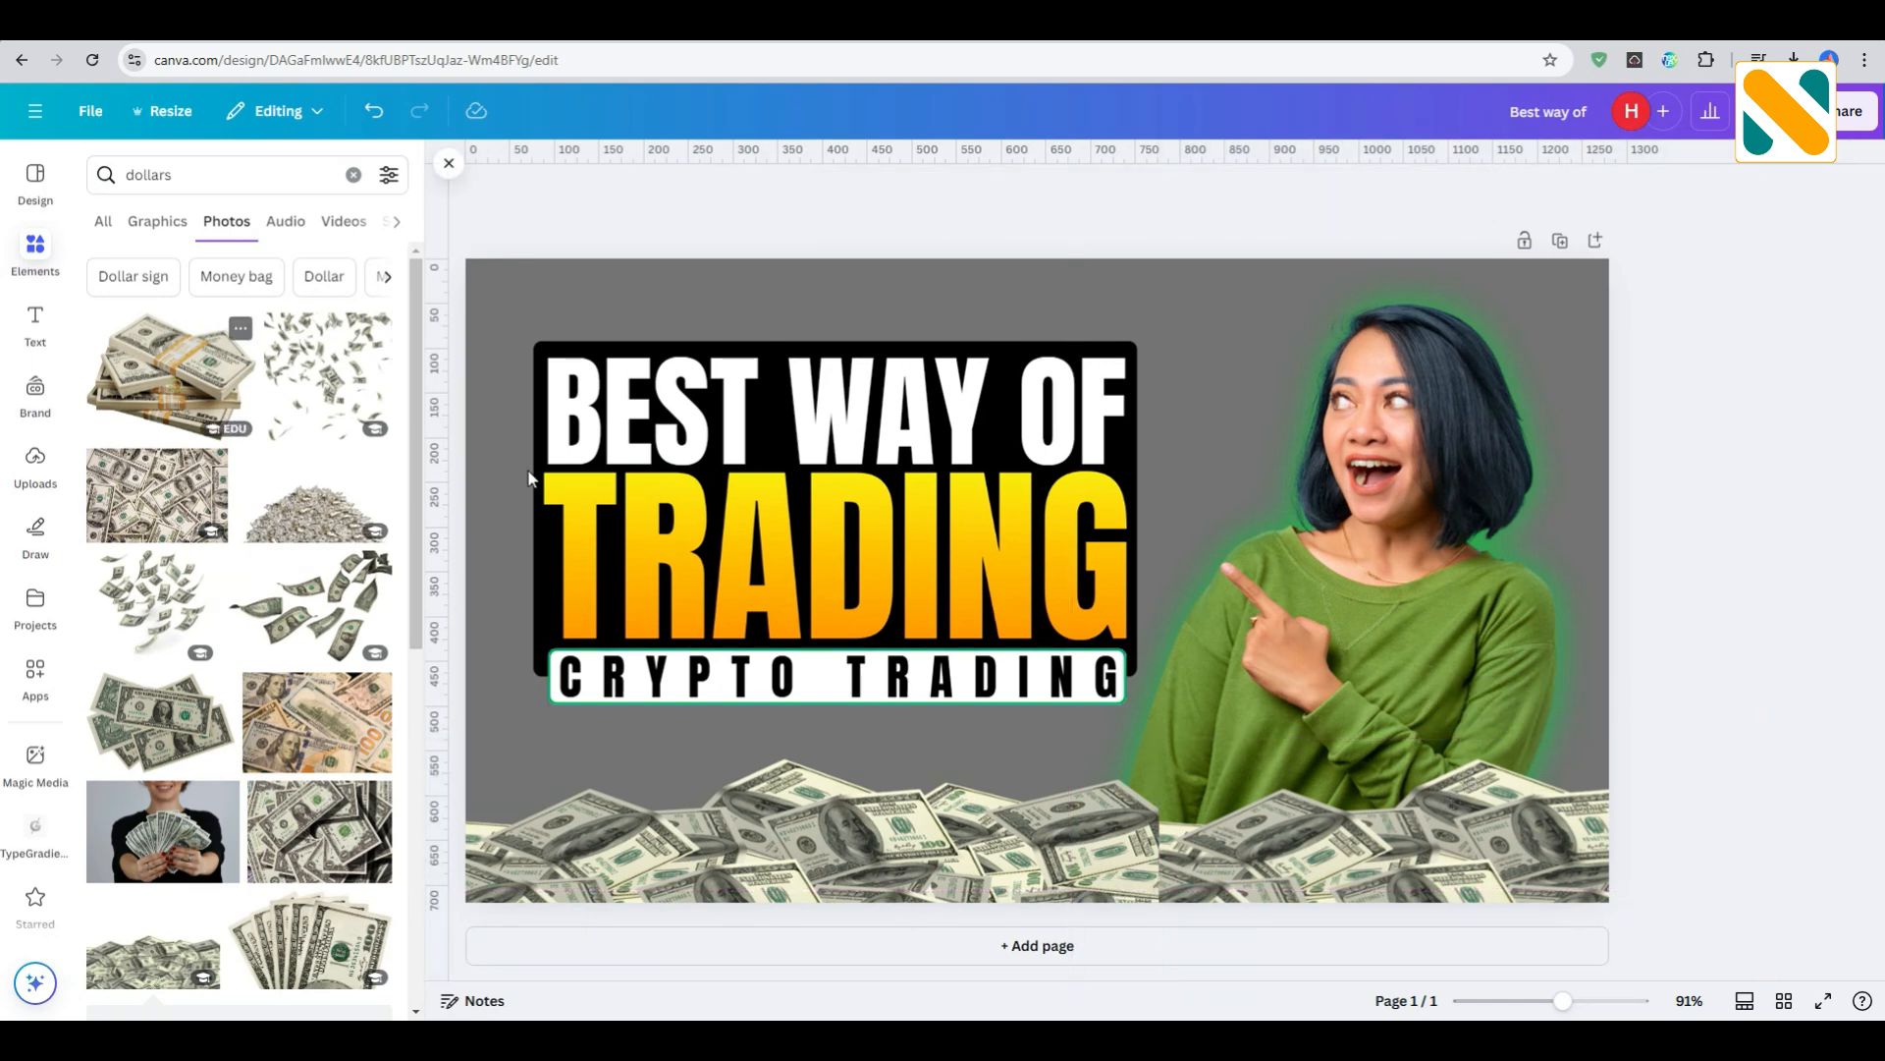
drag(1383, 324, 1183, 917)
click(1726, 603)
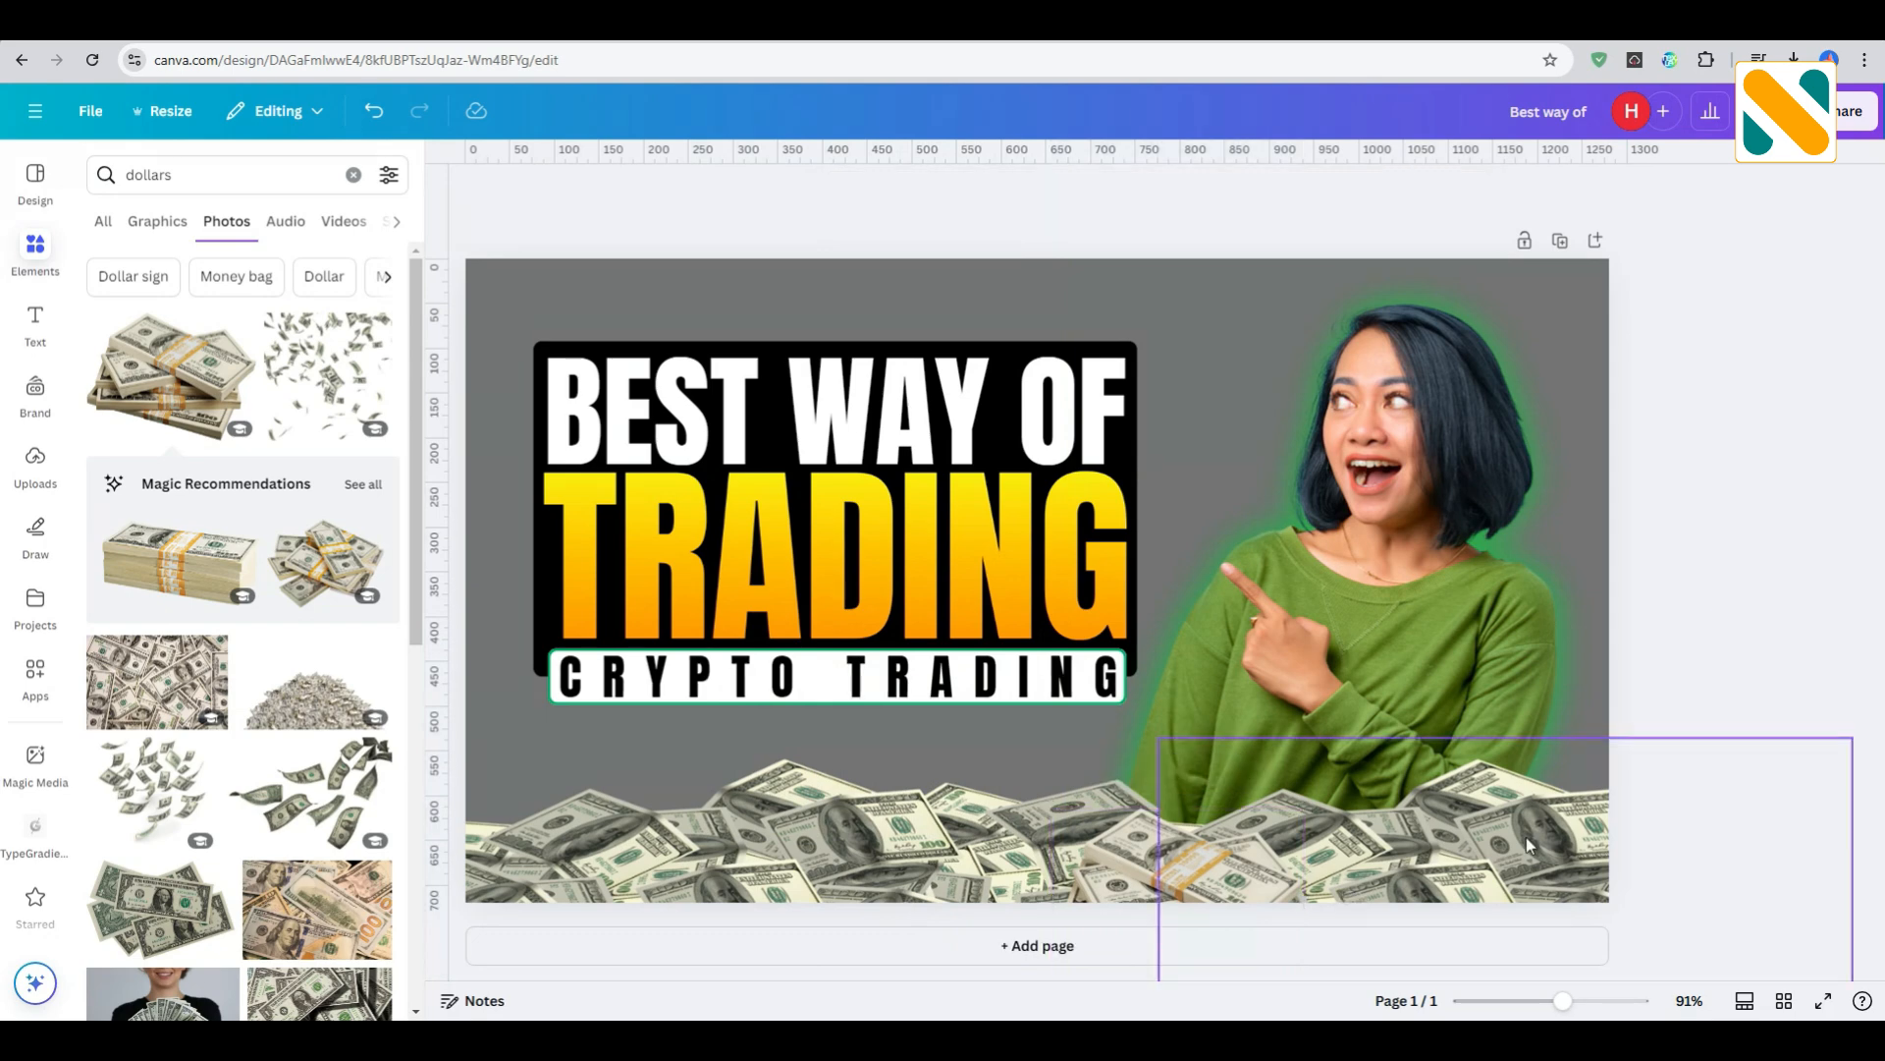
- Reposition the two dollar heaps slightly so they blend with the banded stacks along the bottom edge
drag(1525, 841, 1524, 841)
click(1709, 584)
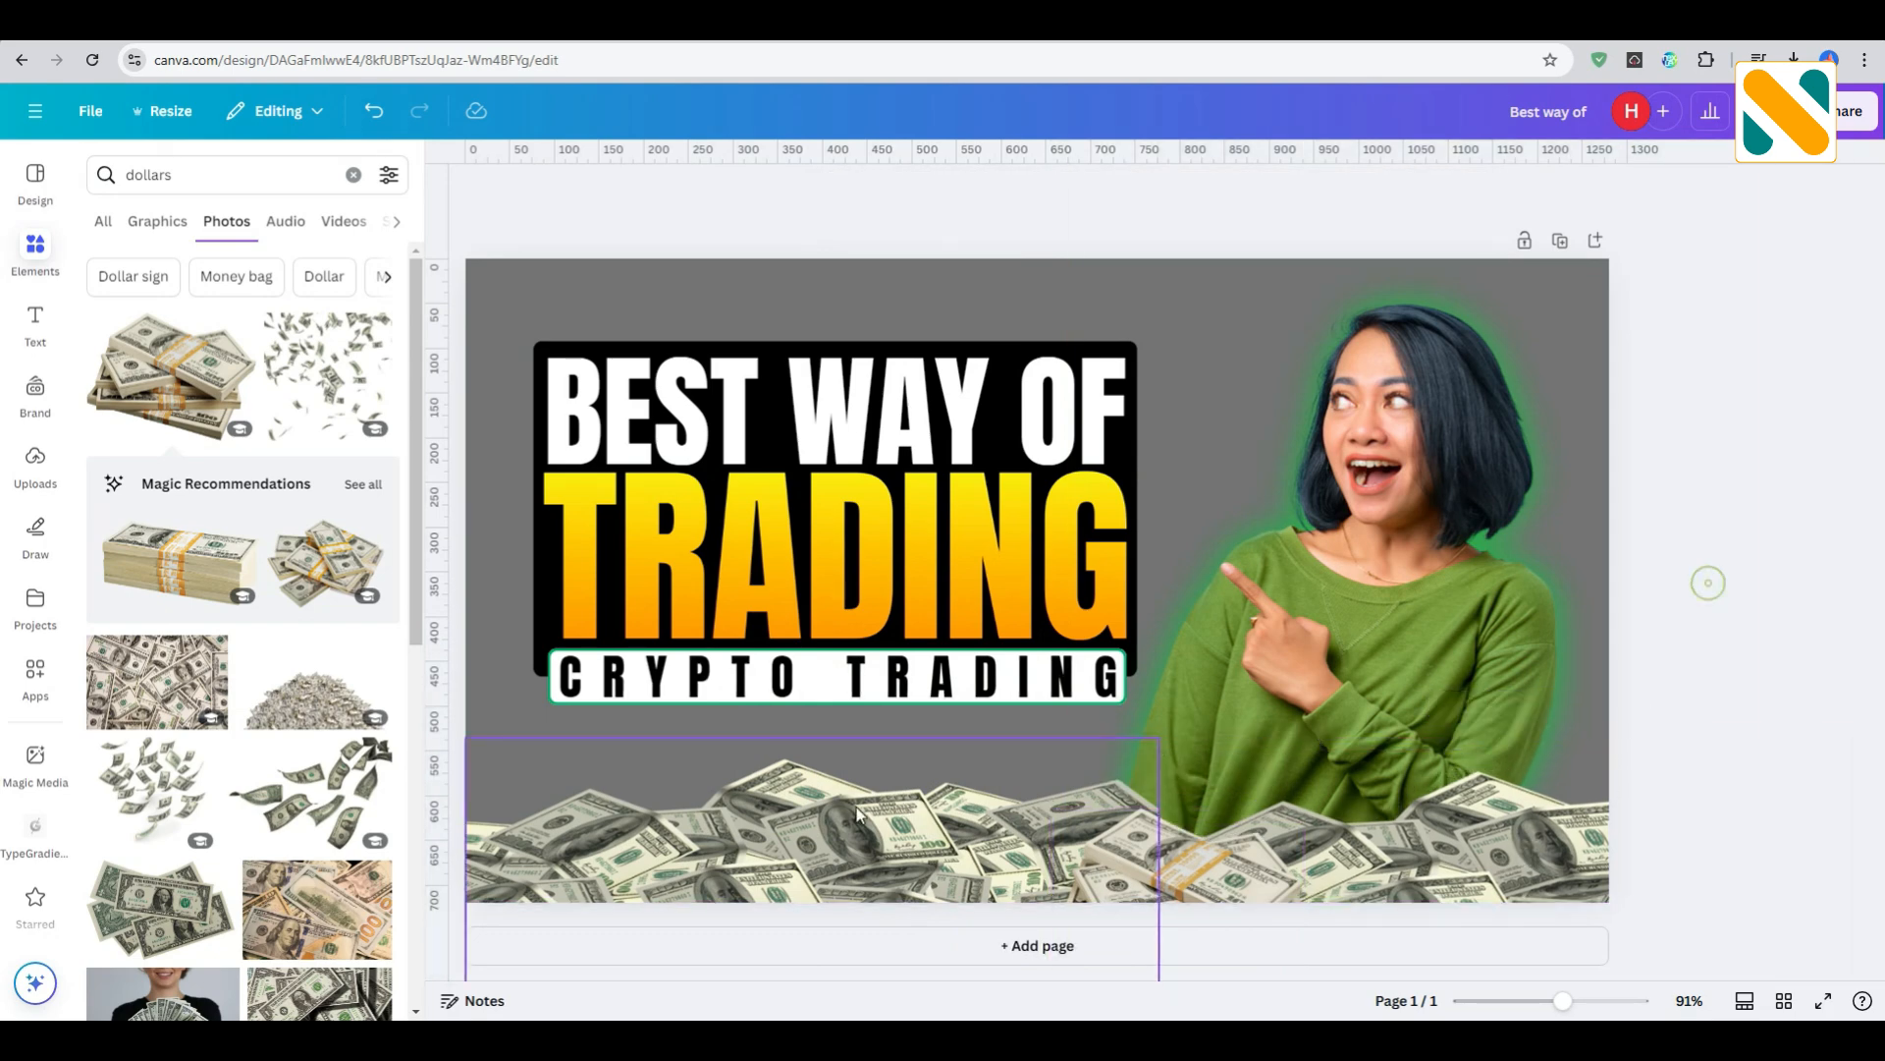
drag(826, 811, 833, 844)
click(1724, 590)
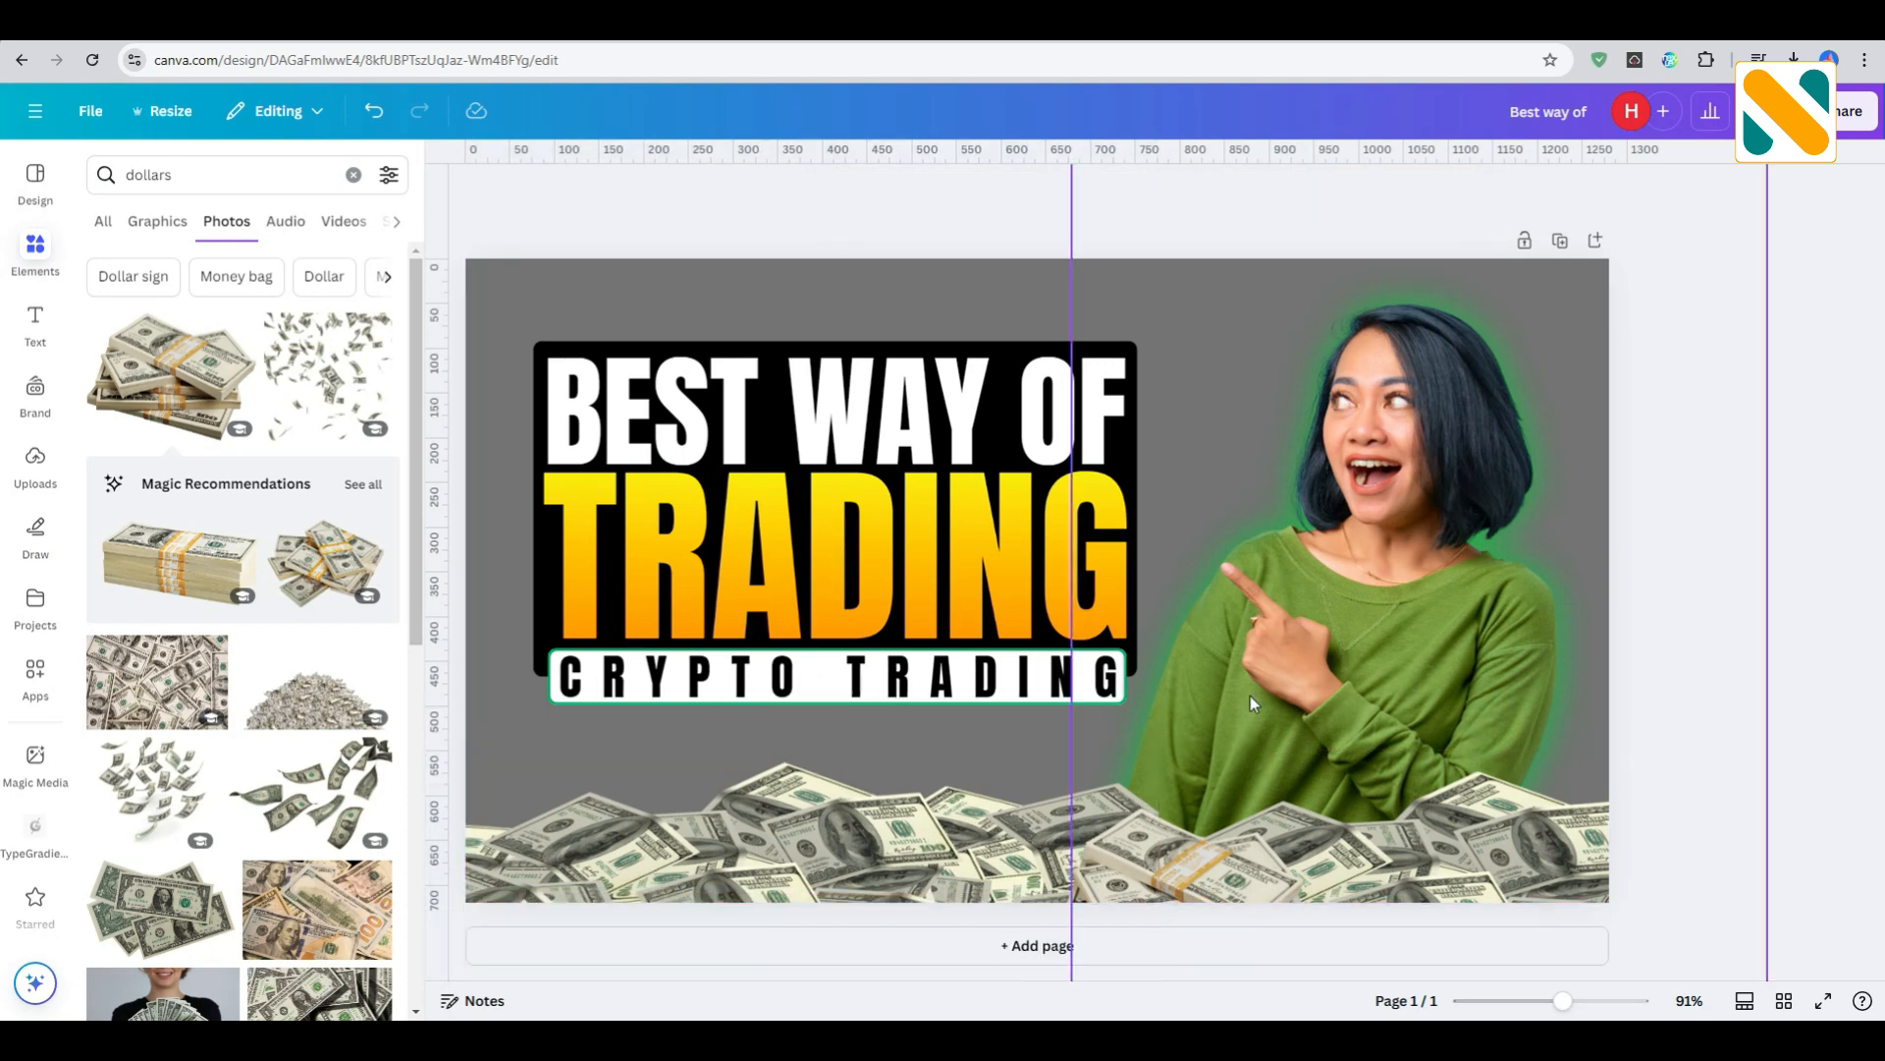
- Add the photo of many falling dollar bills and remove its background
click(169, 789)
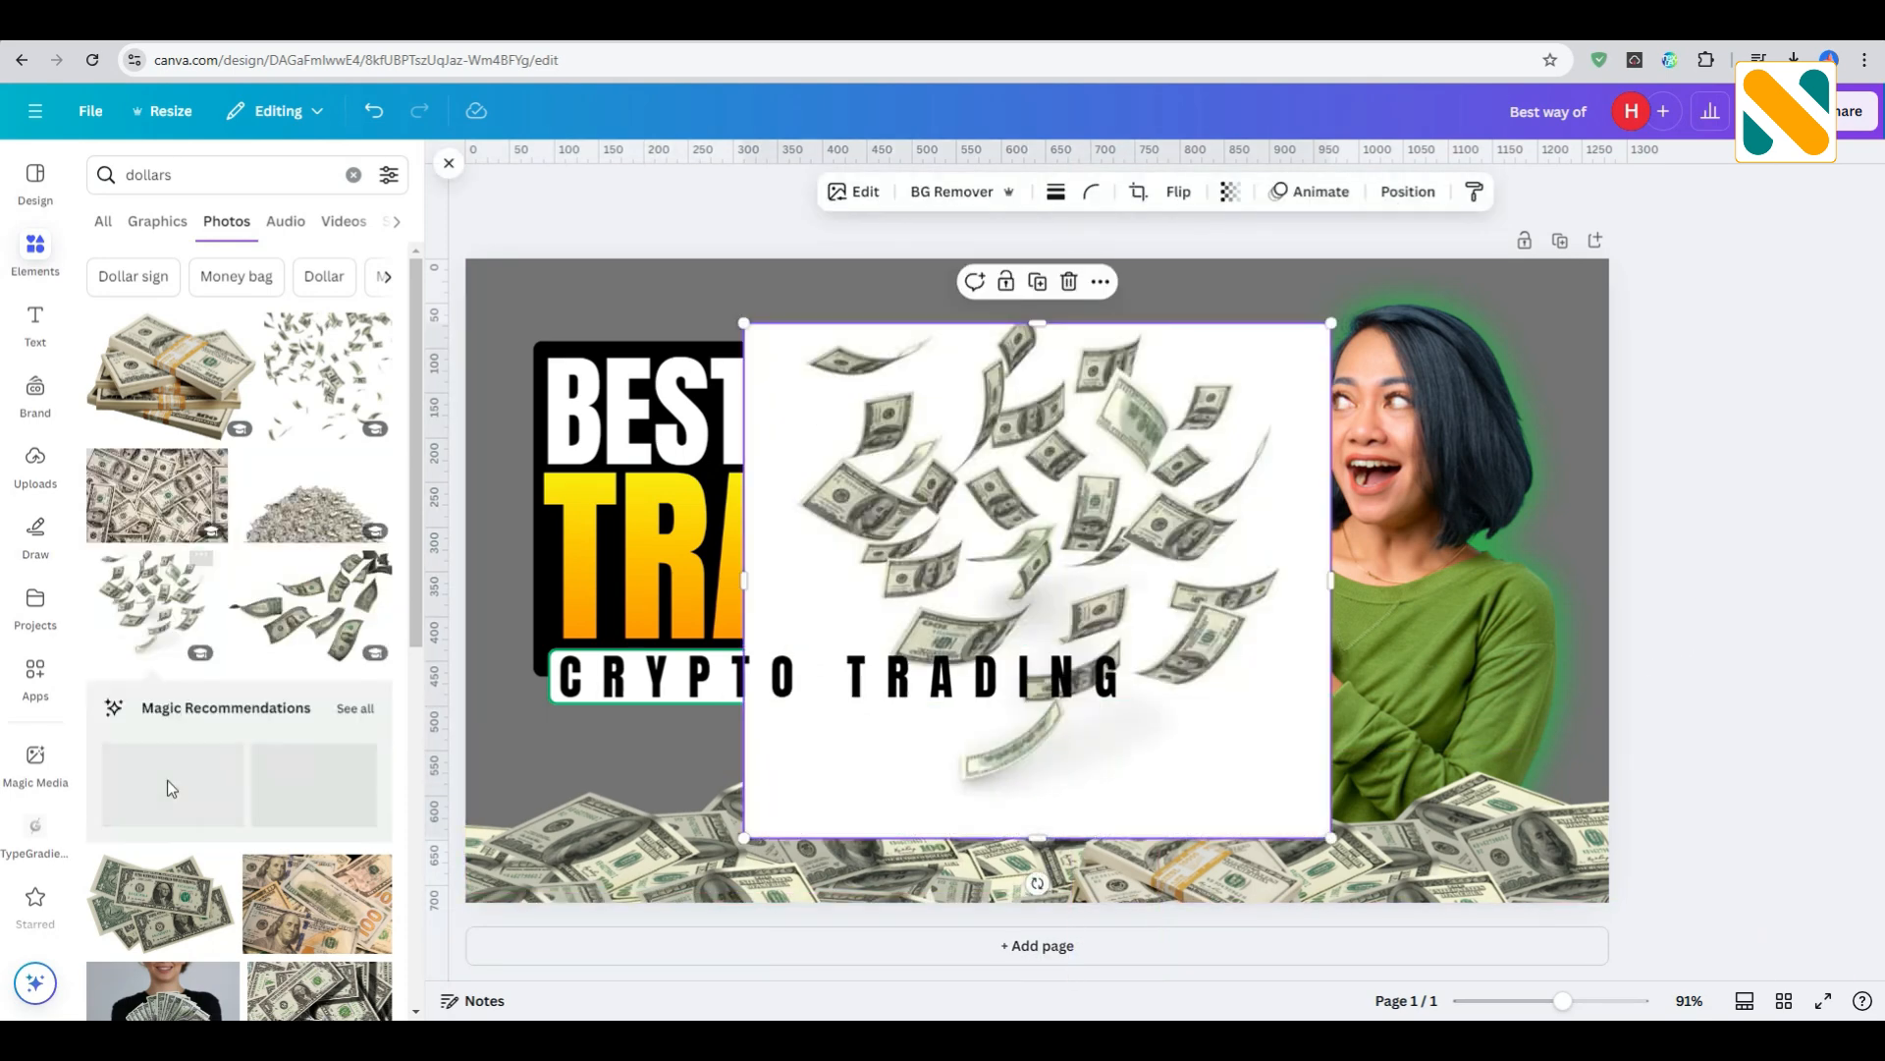
click(966, 192)
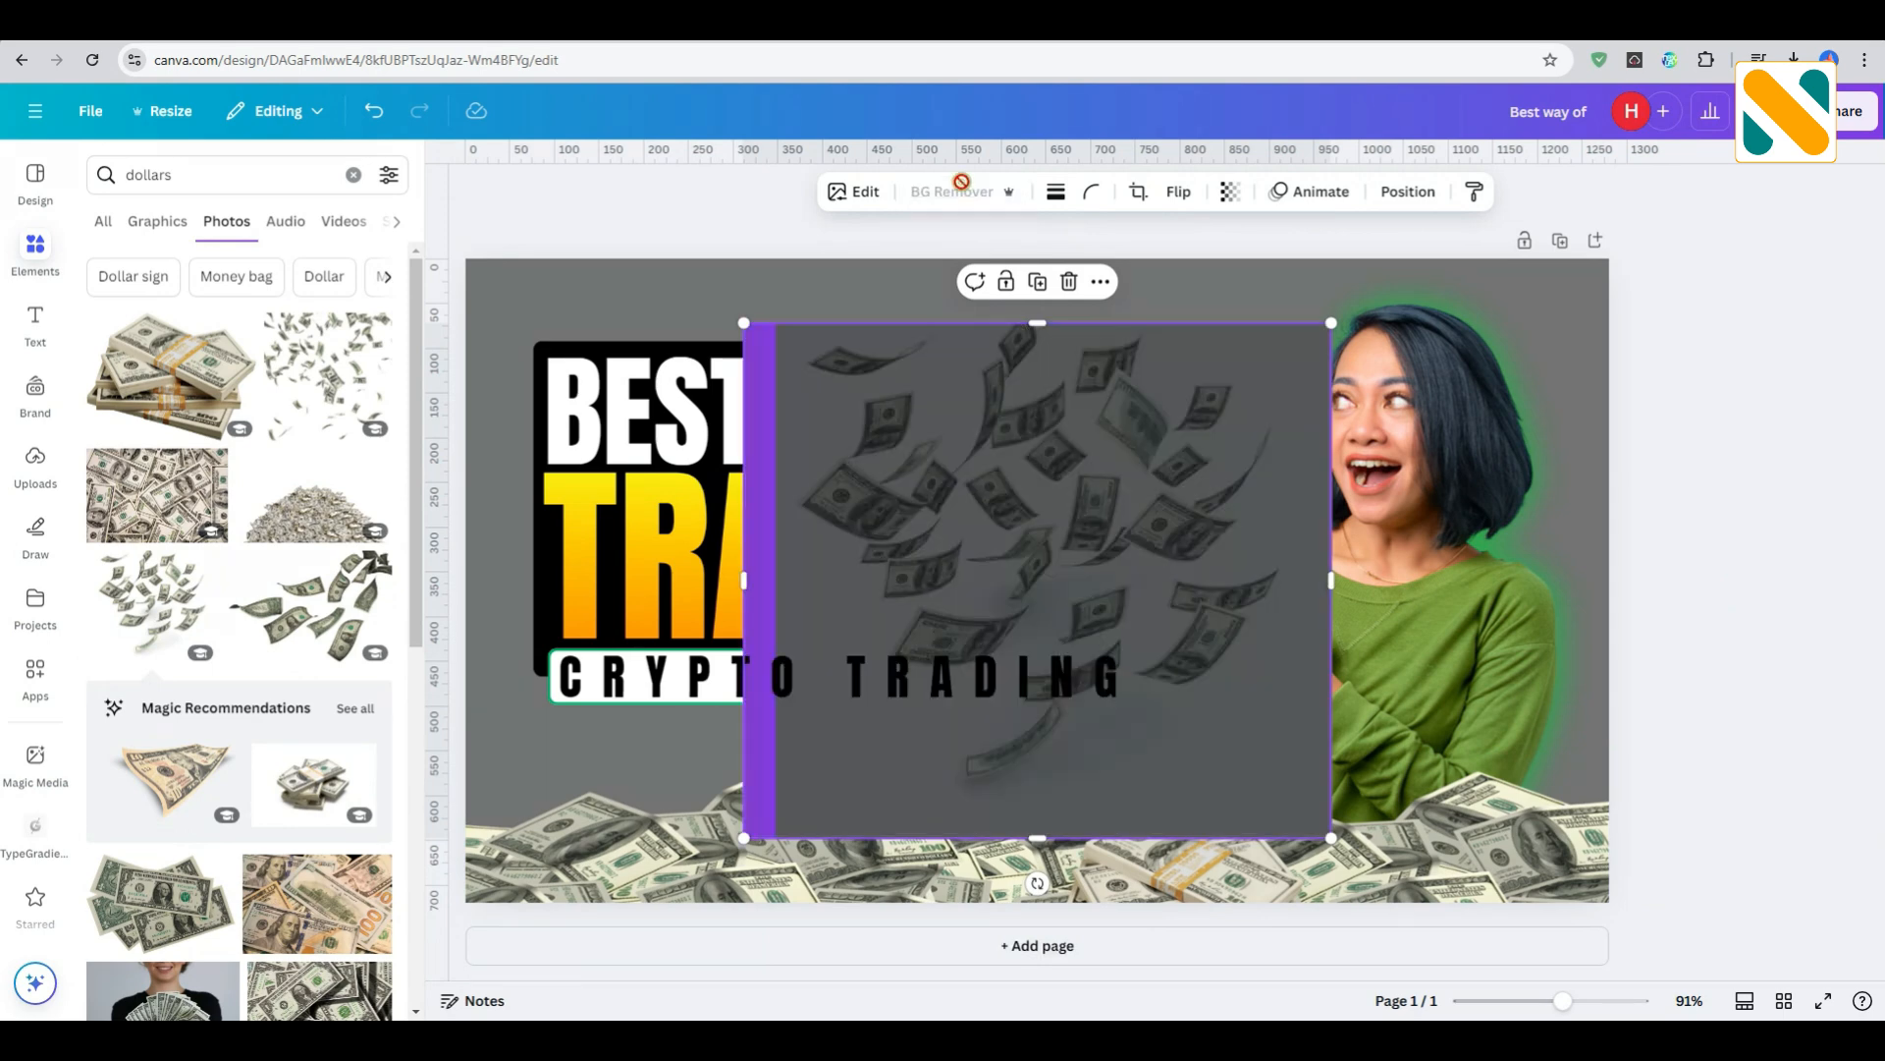
- Apply a slight blur to the whole image of the falling dollar bills
click(870, 200)
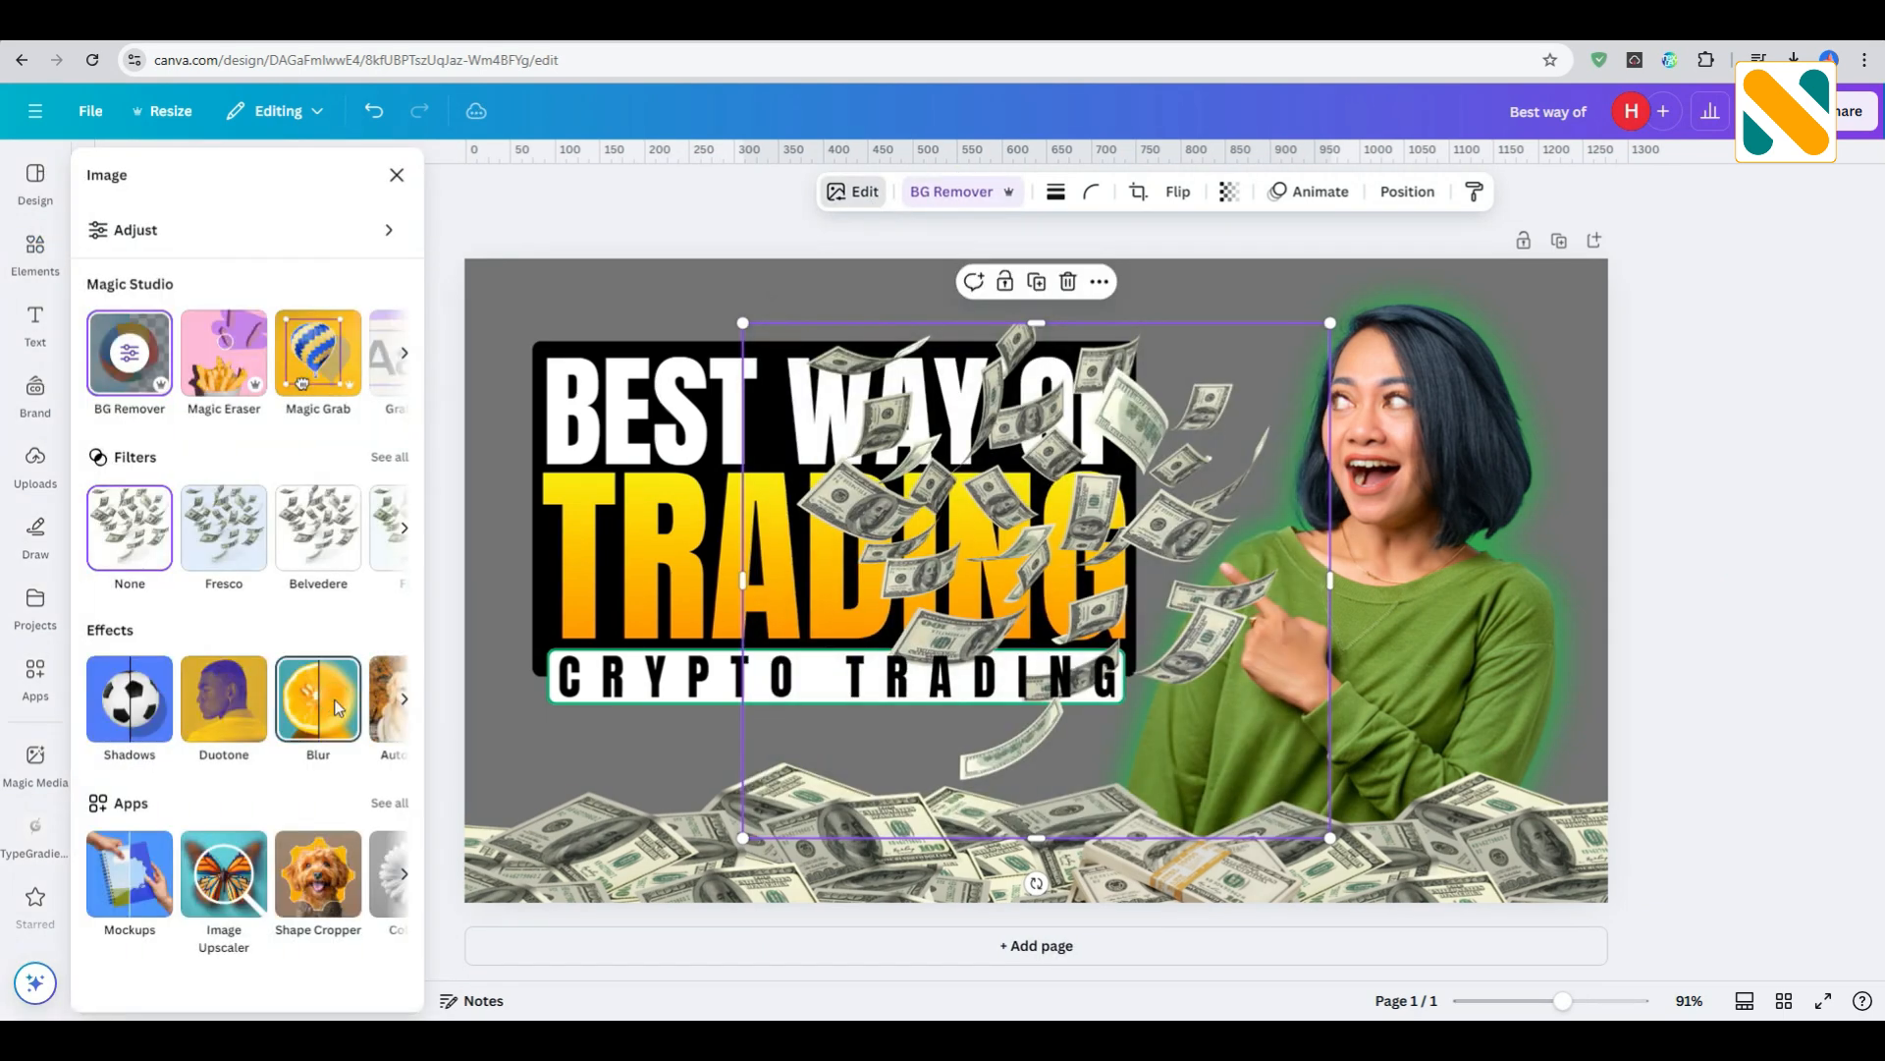
click(333, 699)
click(349, 237)
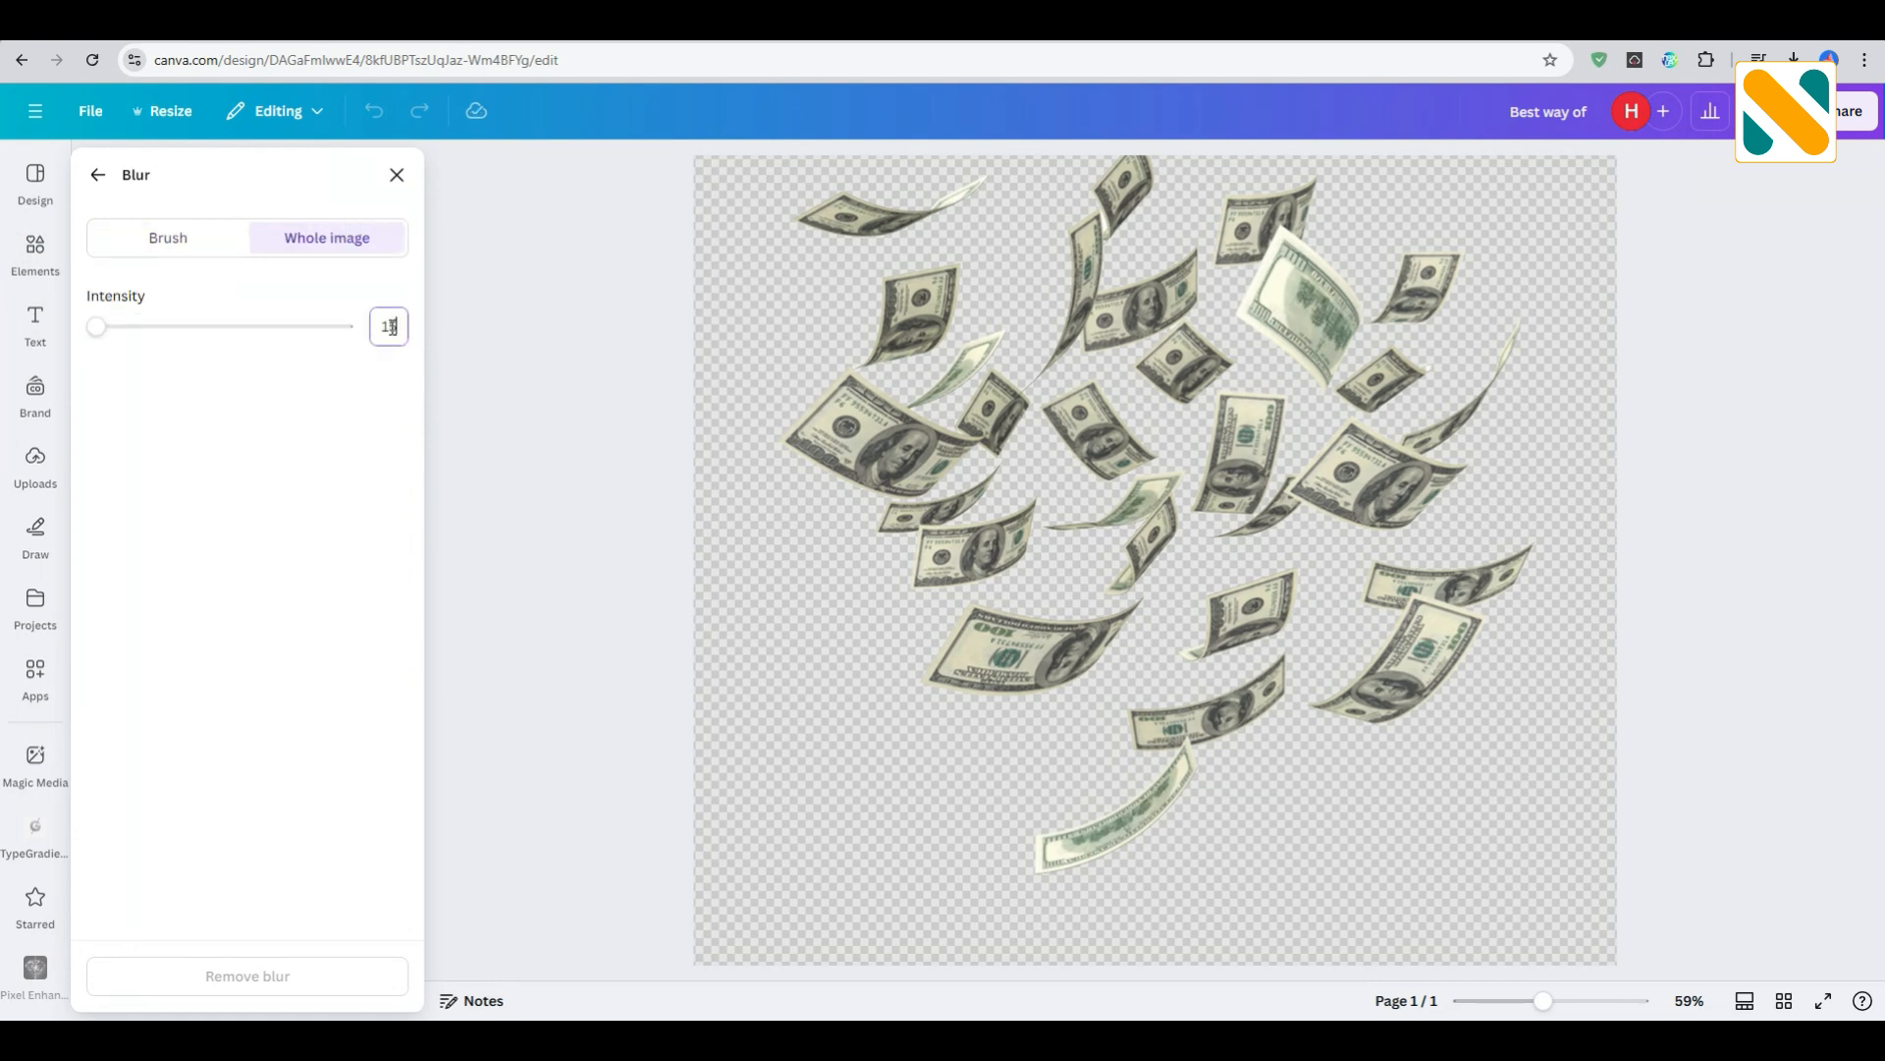
key(Return)
click(397, 175)
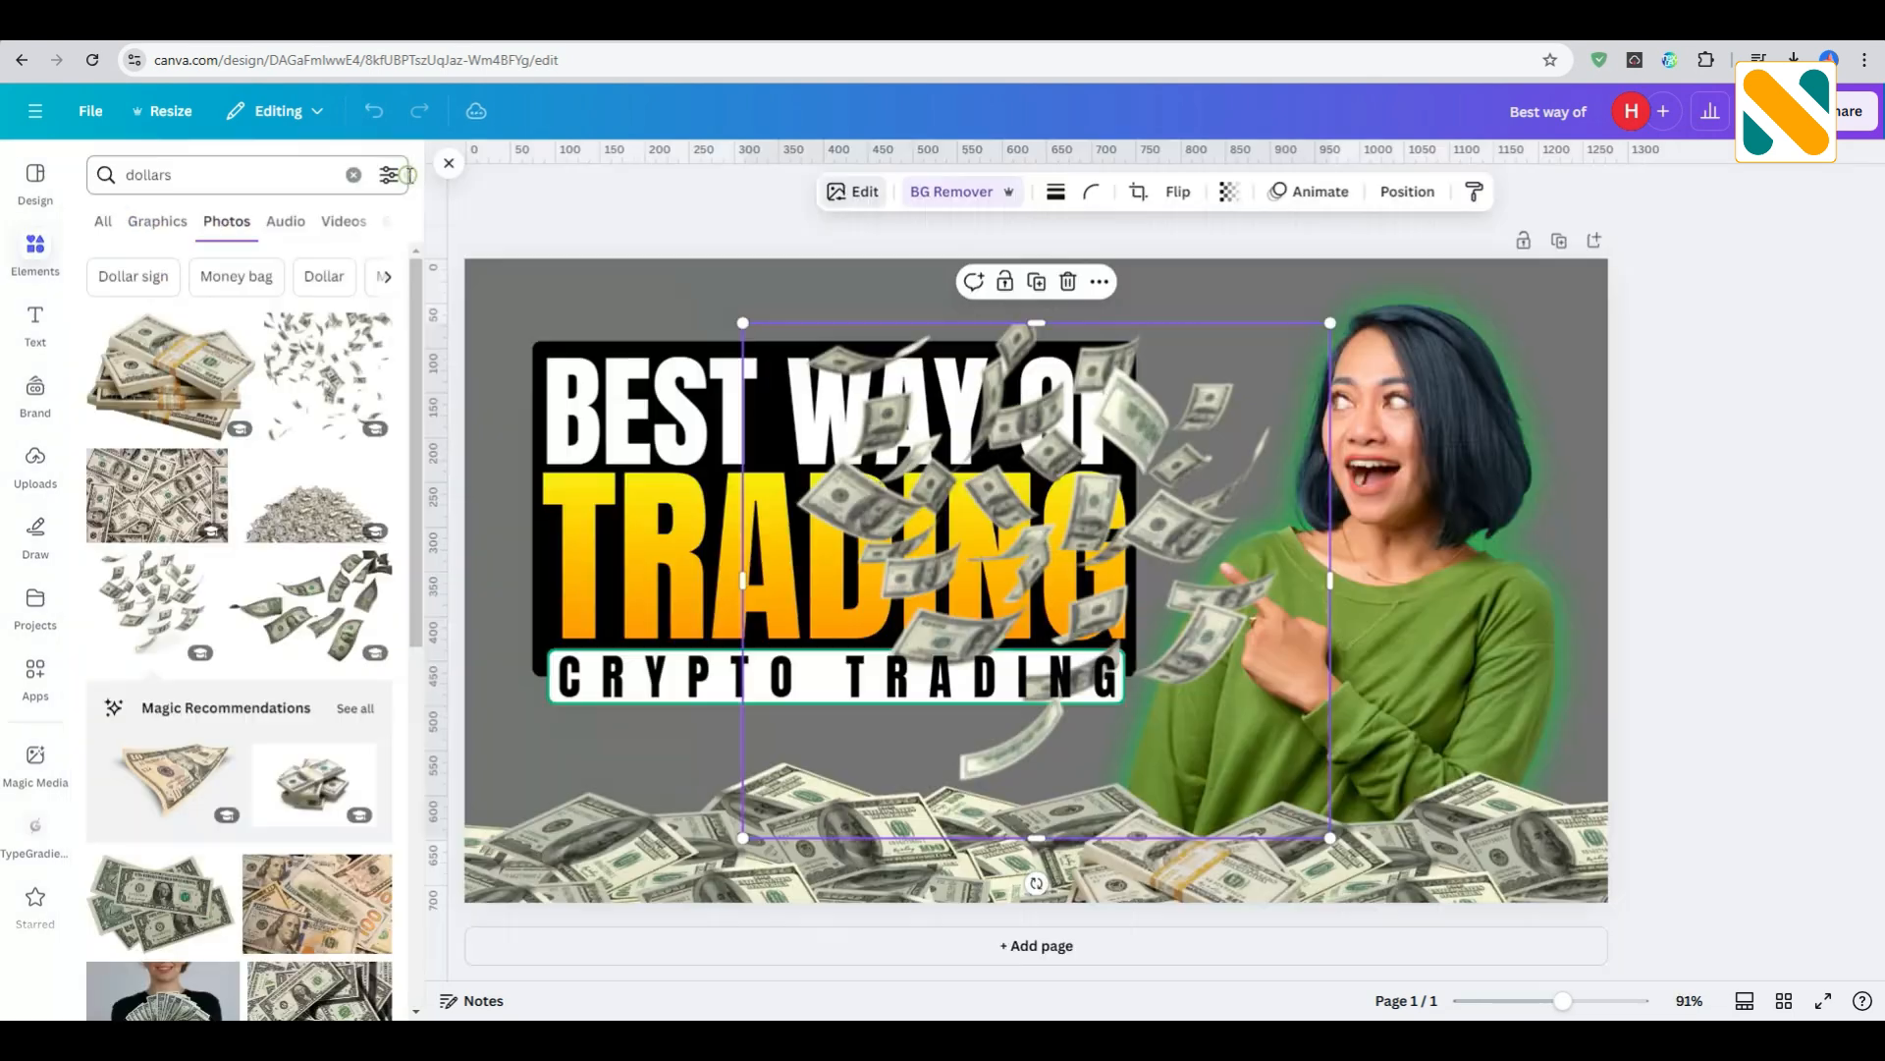
- Move the falling bills down over the title area and order their layer directly above the grey background, behind the black title box
drag(1051, 586, 865, 665)
click(1407, 192)
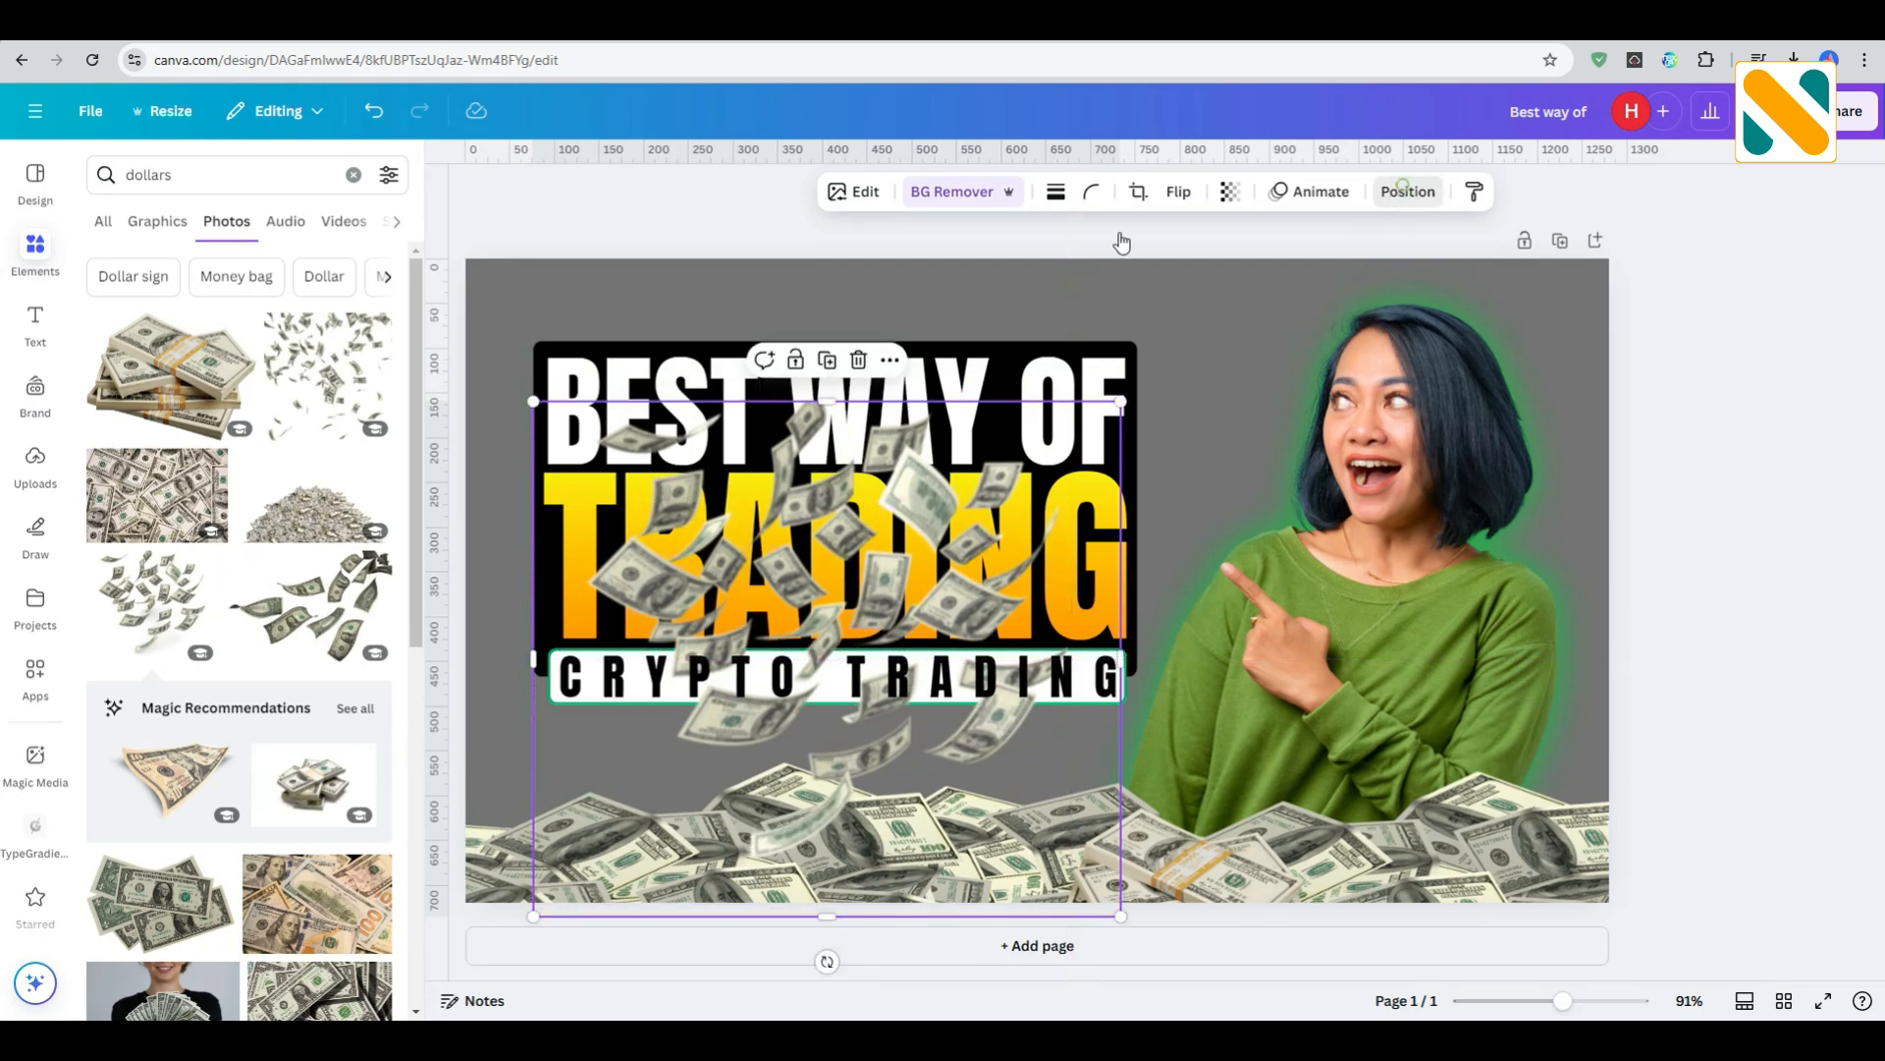
click(345, 234)
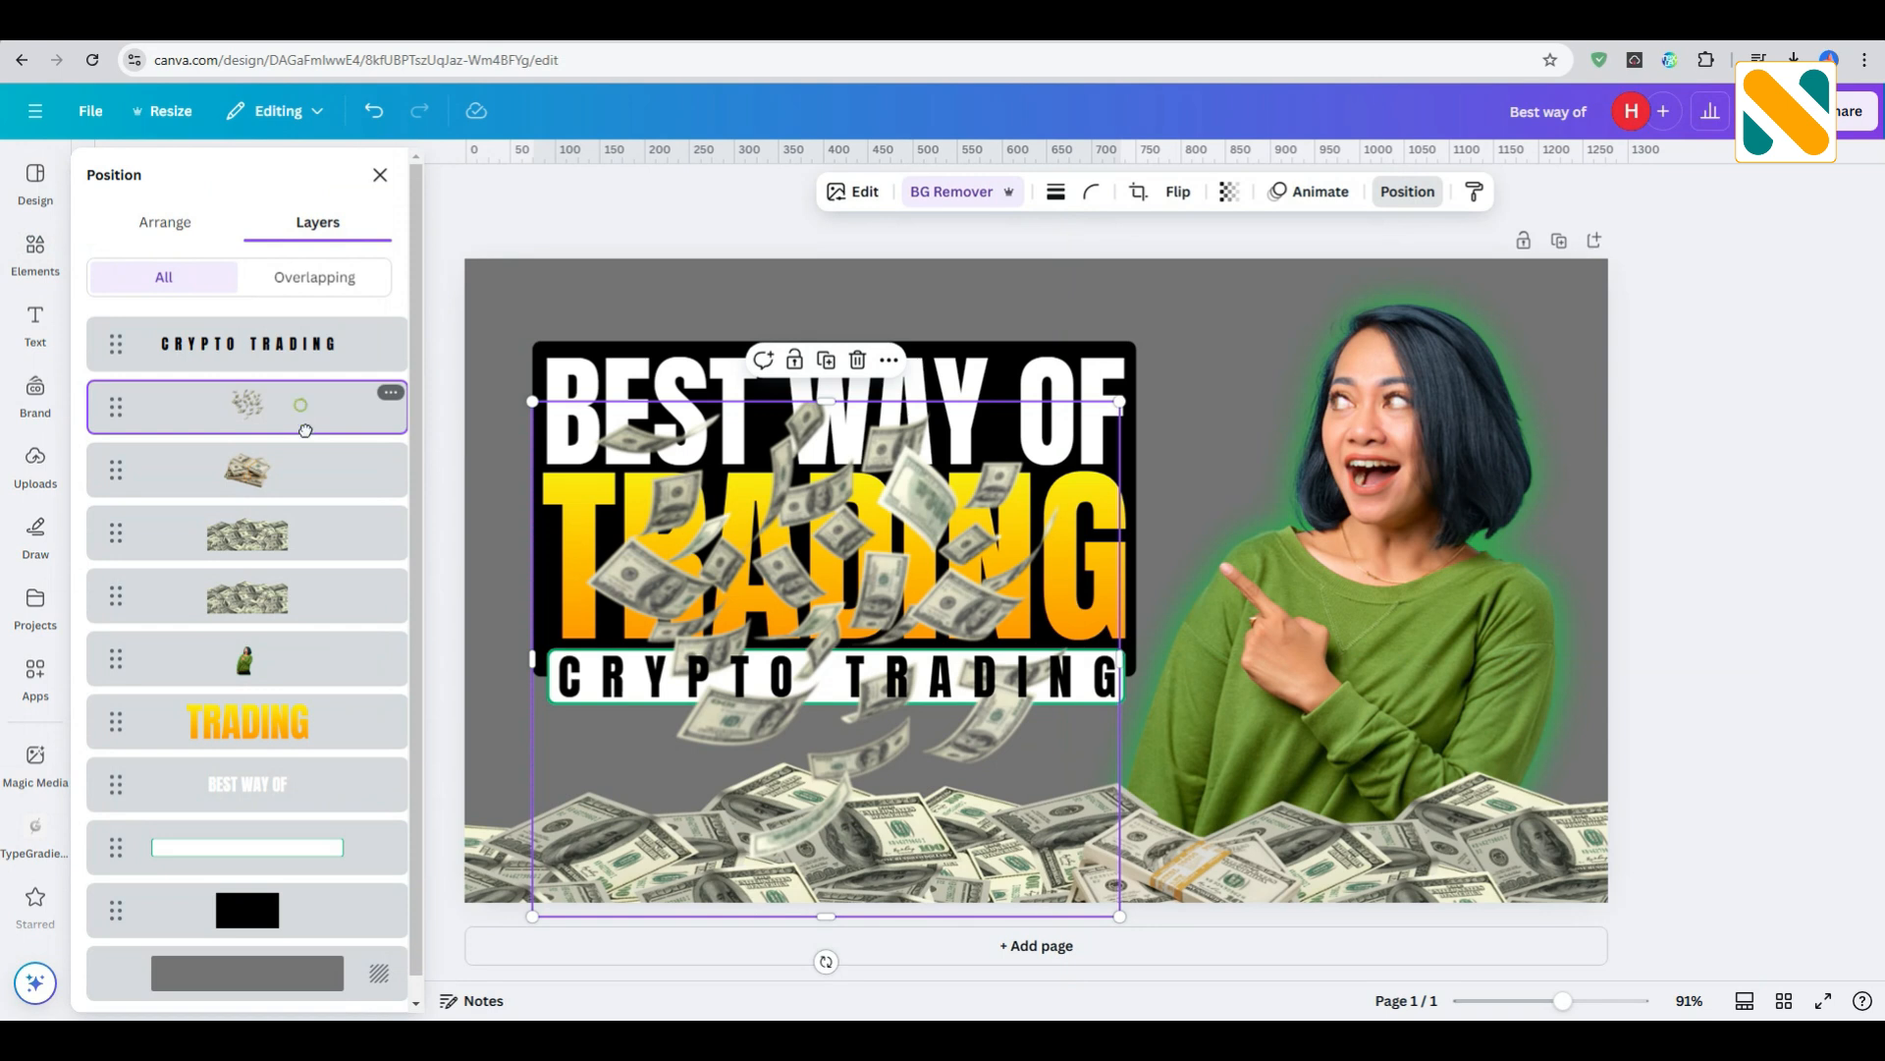
drag(305, 430, 373, 920)
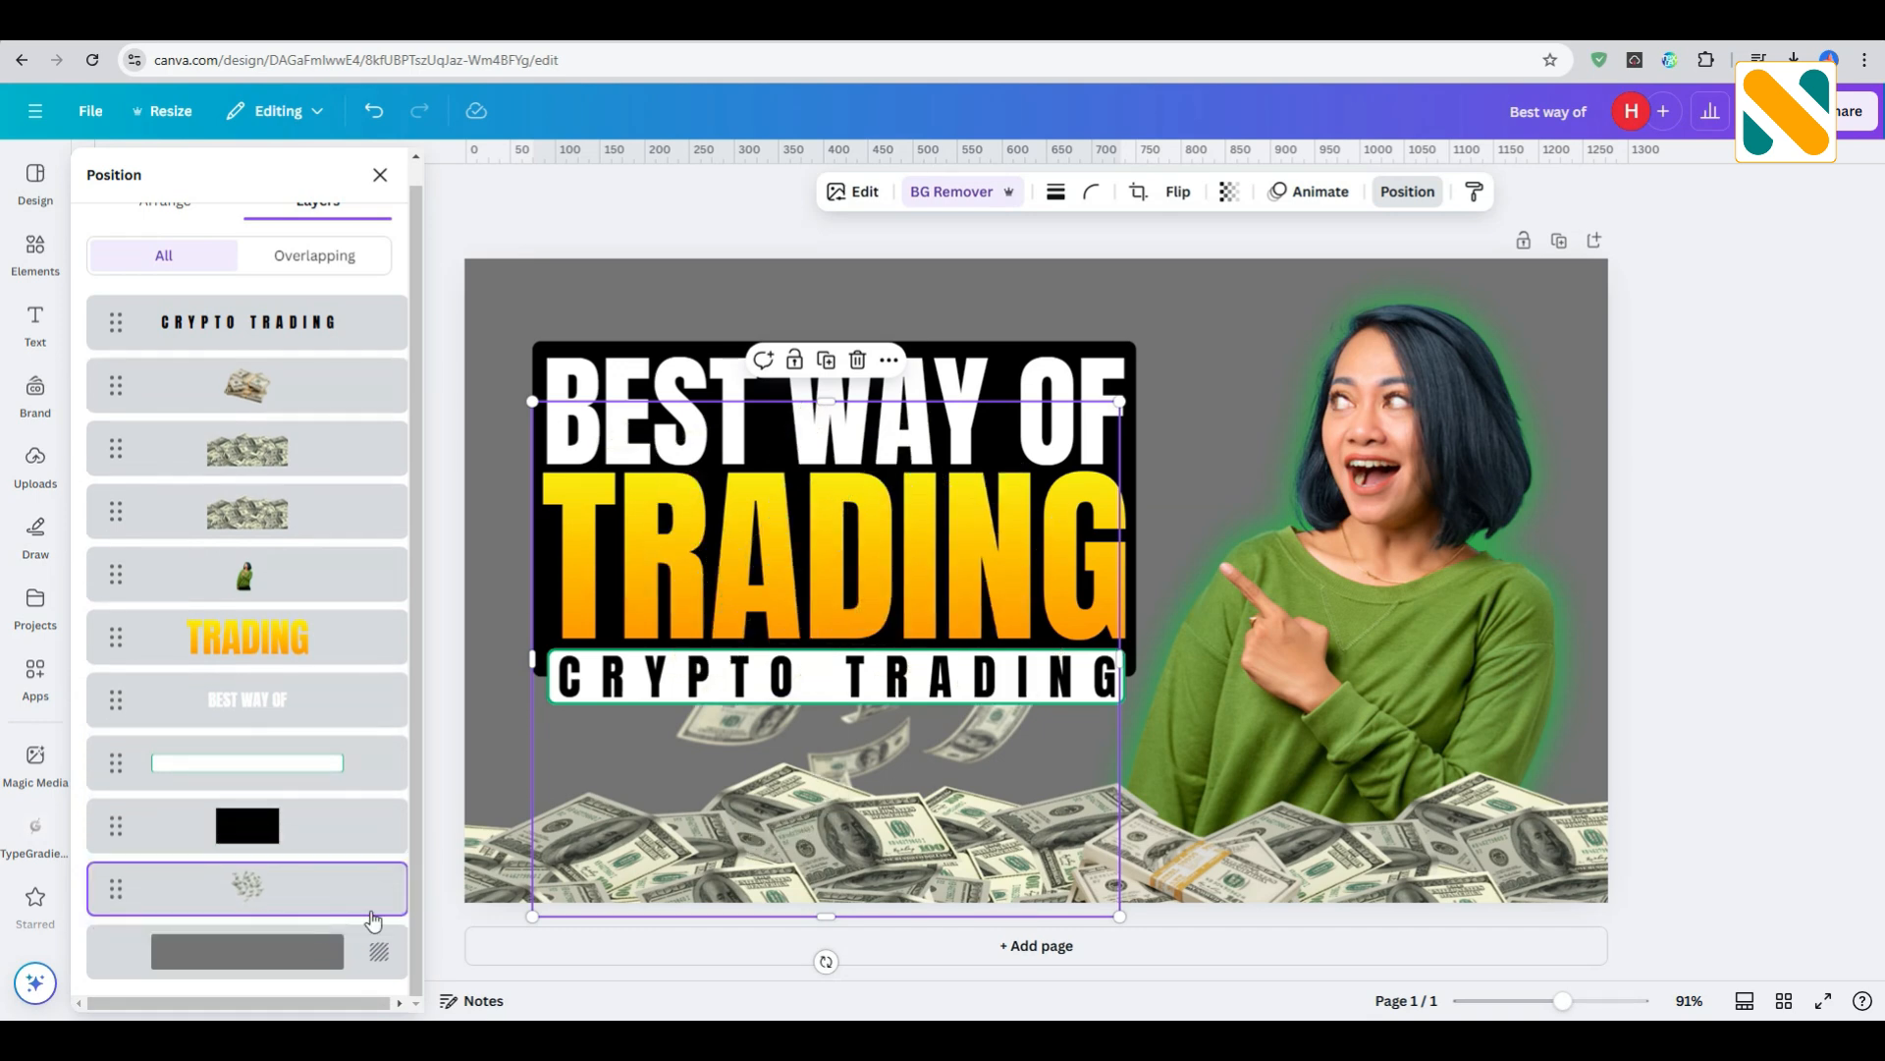
click(1735, 527)
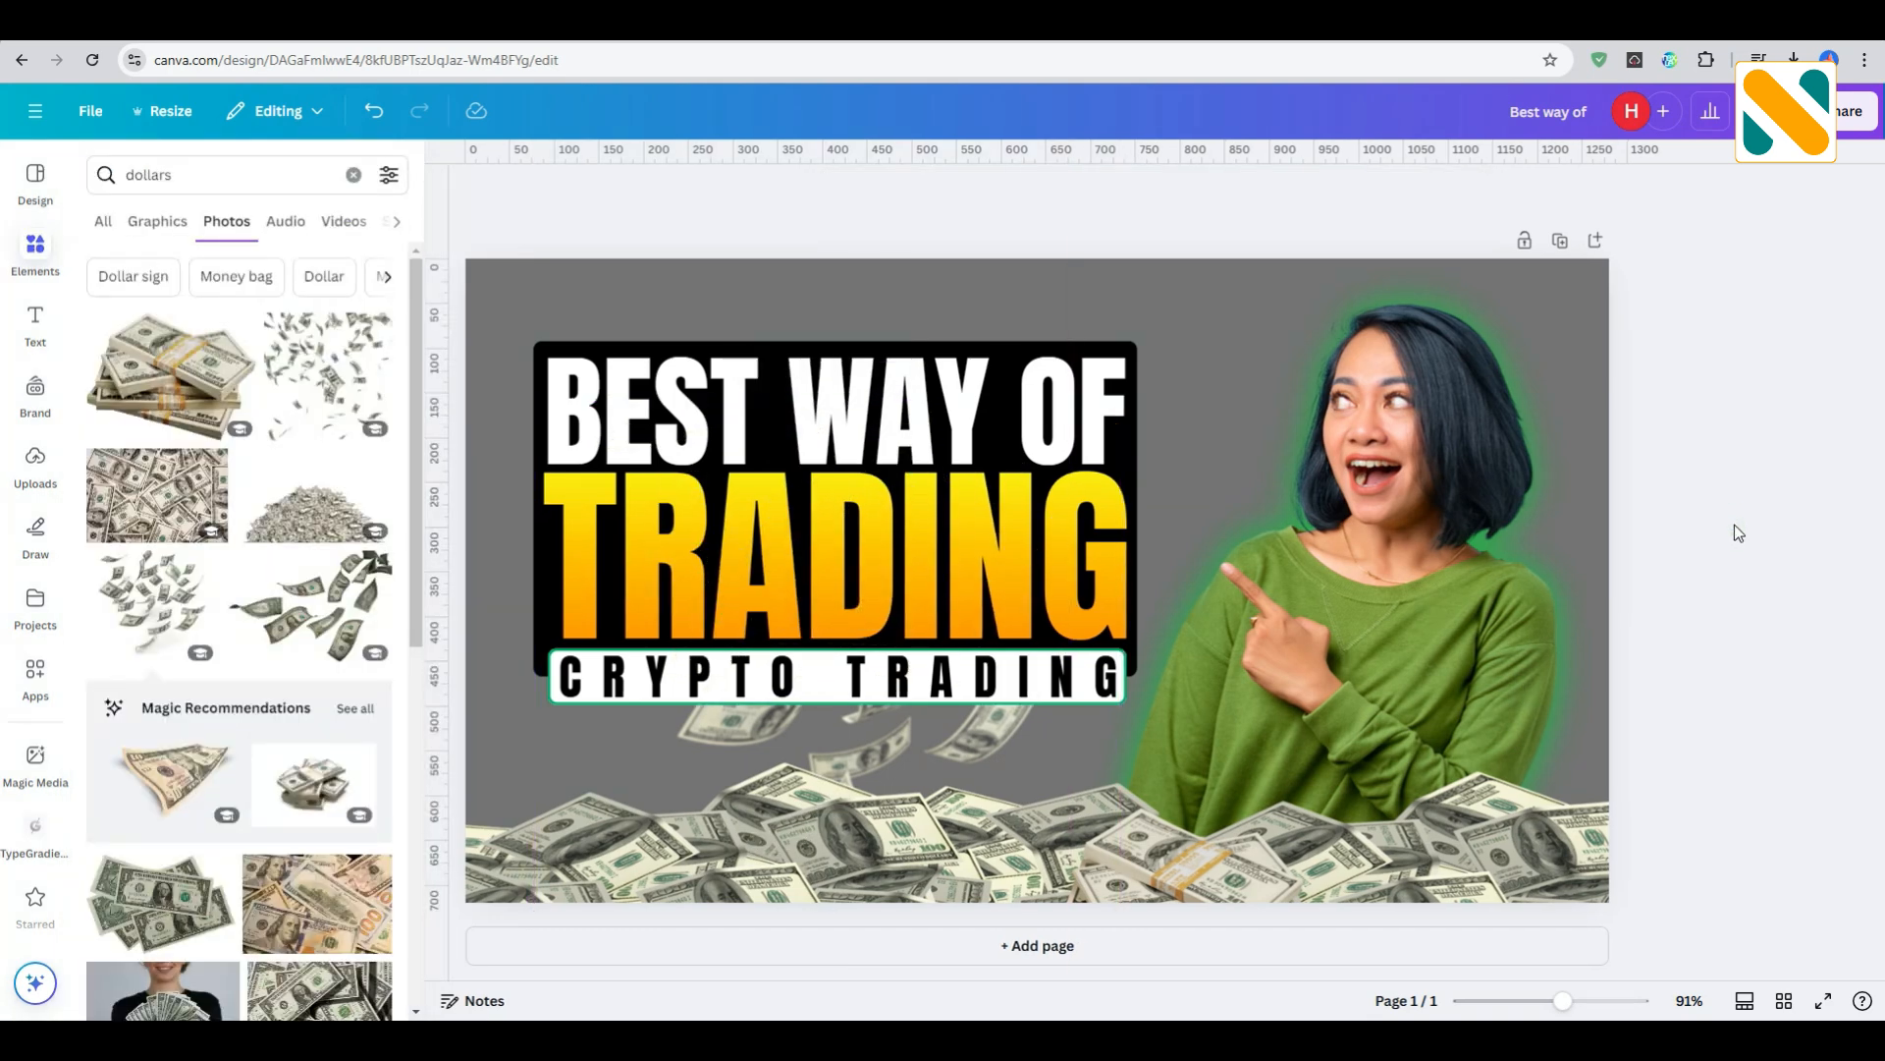
- Add the photo of a single wavy 100-dollar bill, shrink it to a small size and tilt it steeply to the right of the woman's head
scroll(193, 531, down, 7)
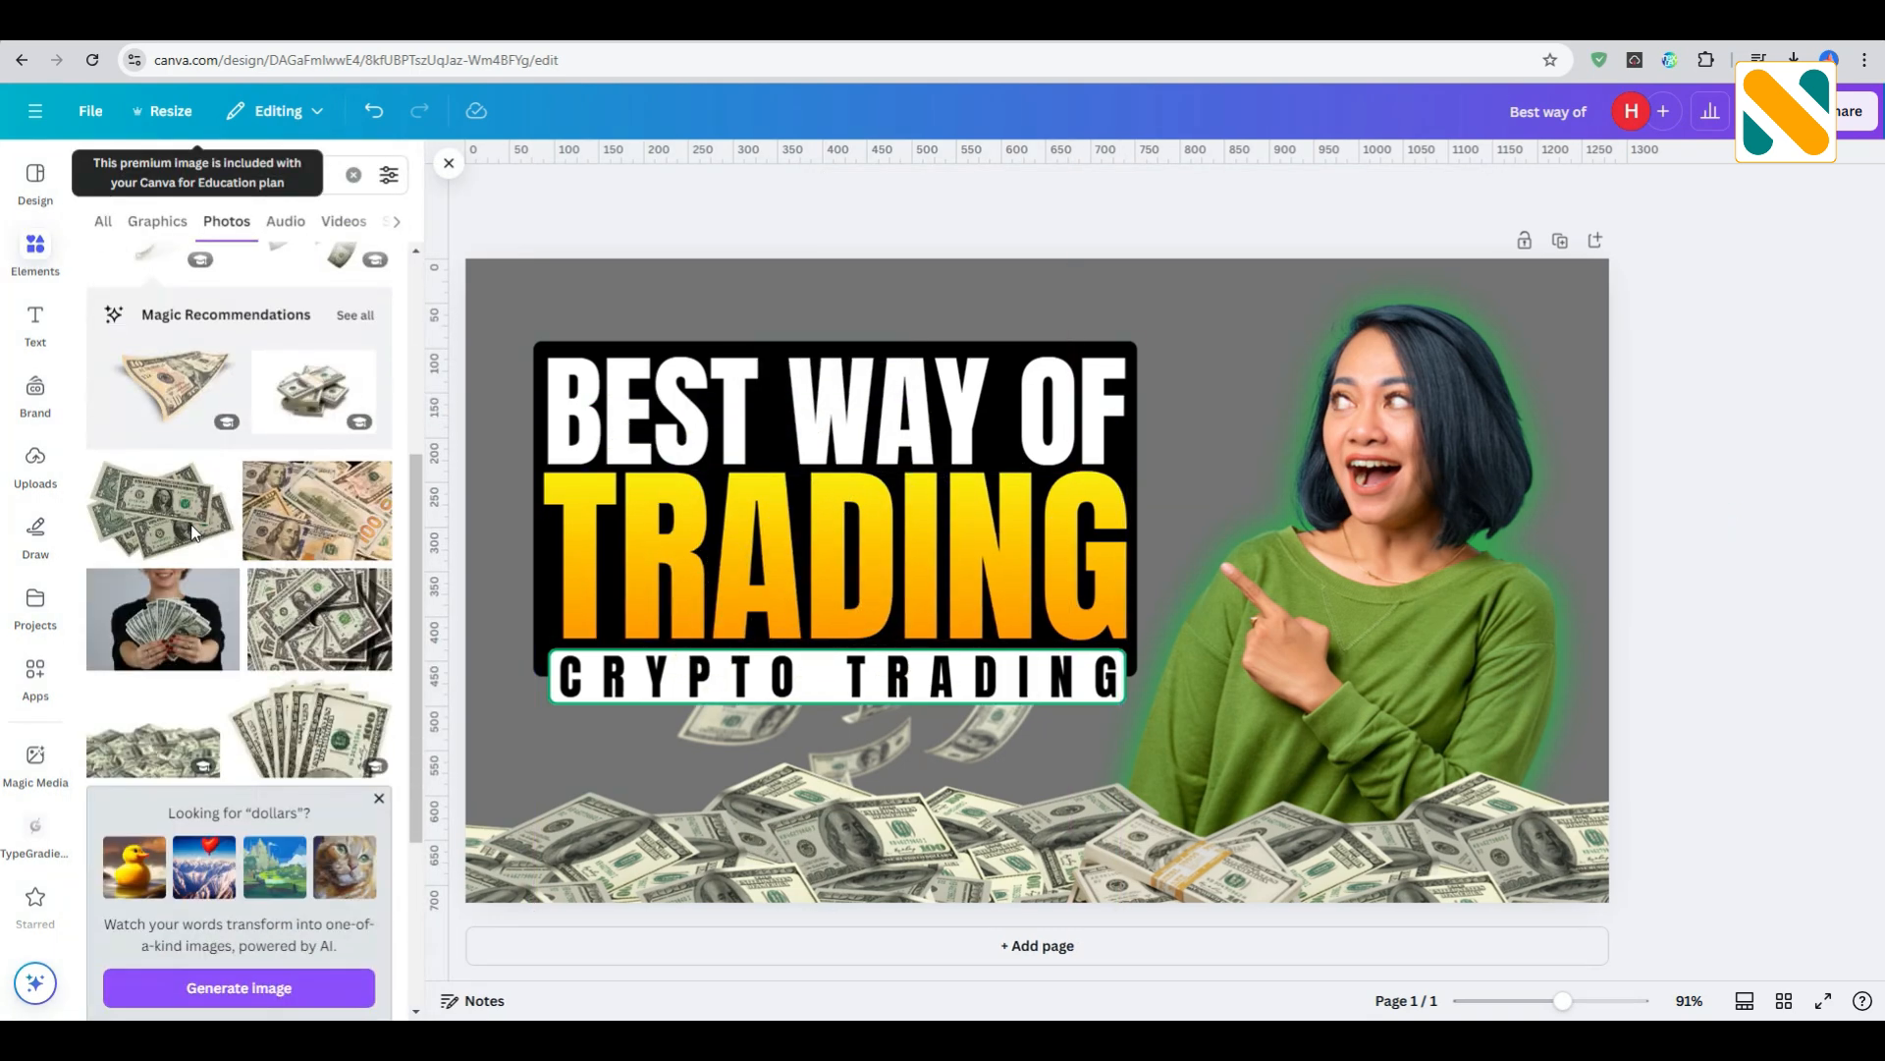
scroll(193, 531, down, 1)
click(313, 653)
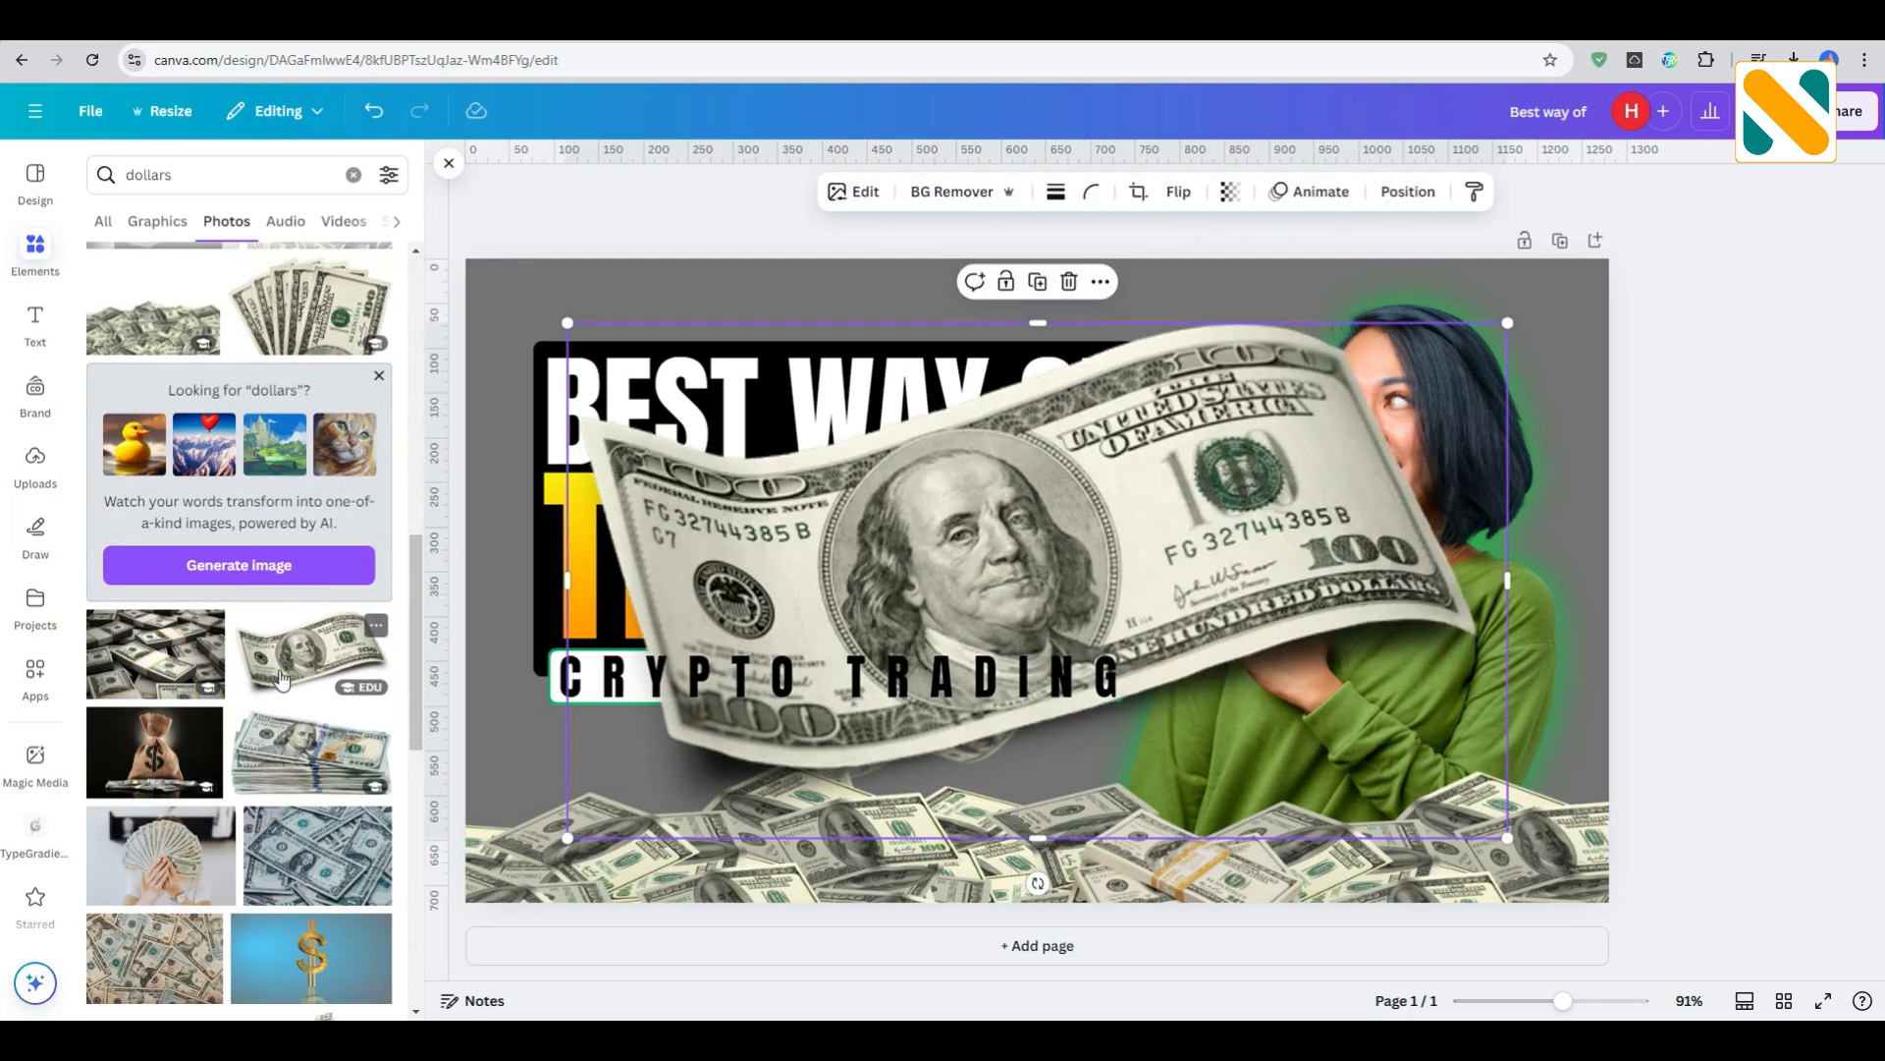
drag(567, 838, 1507, 597)
drag(1395, 420, 1571, 390)
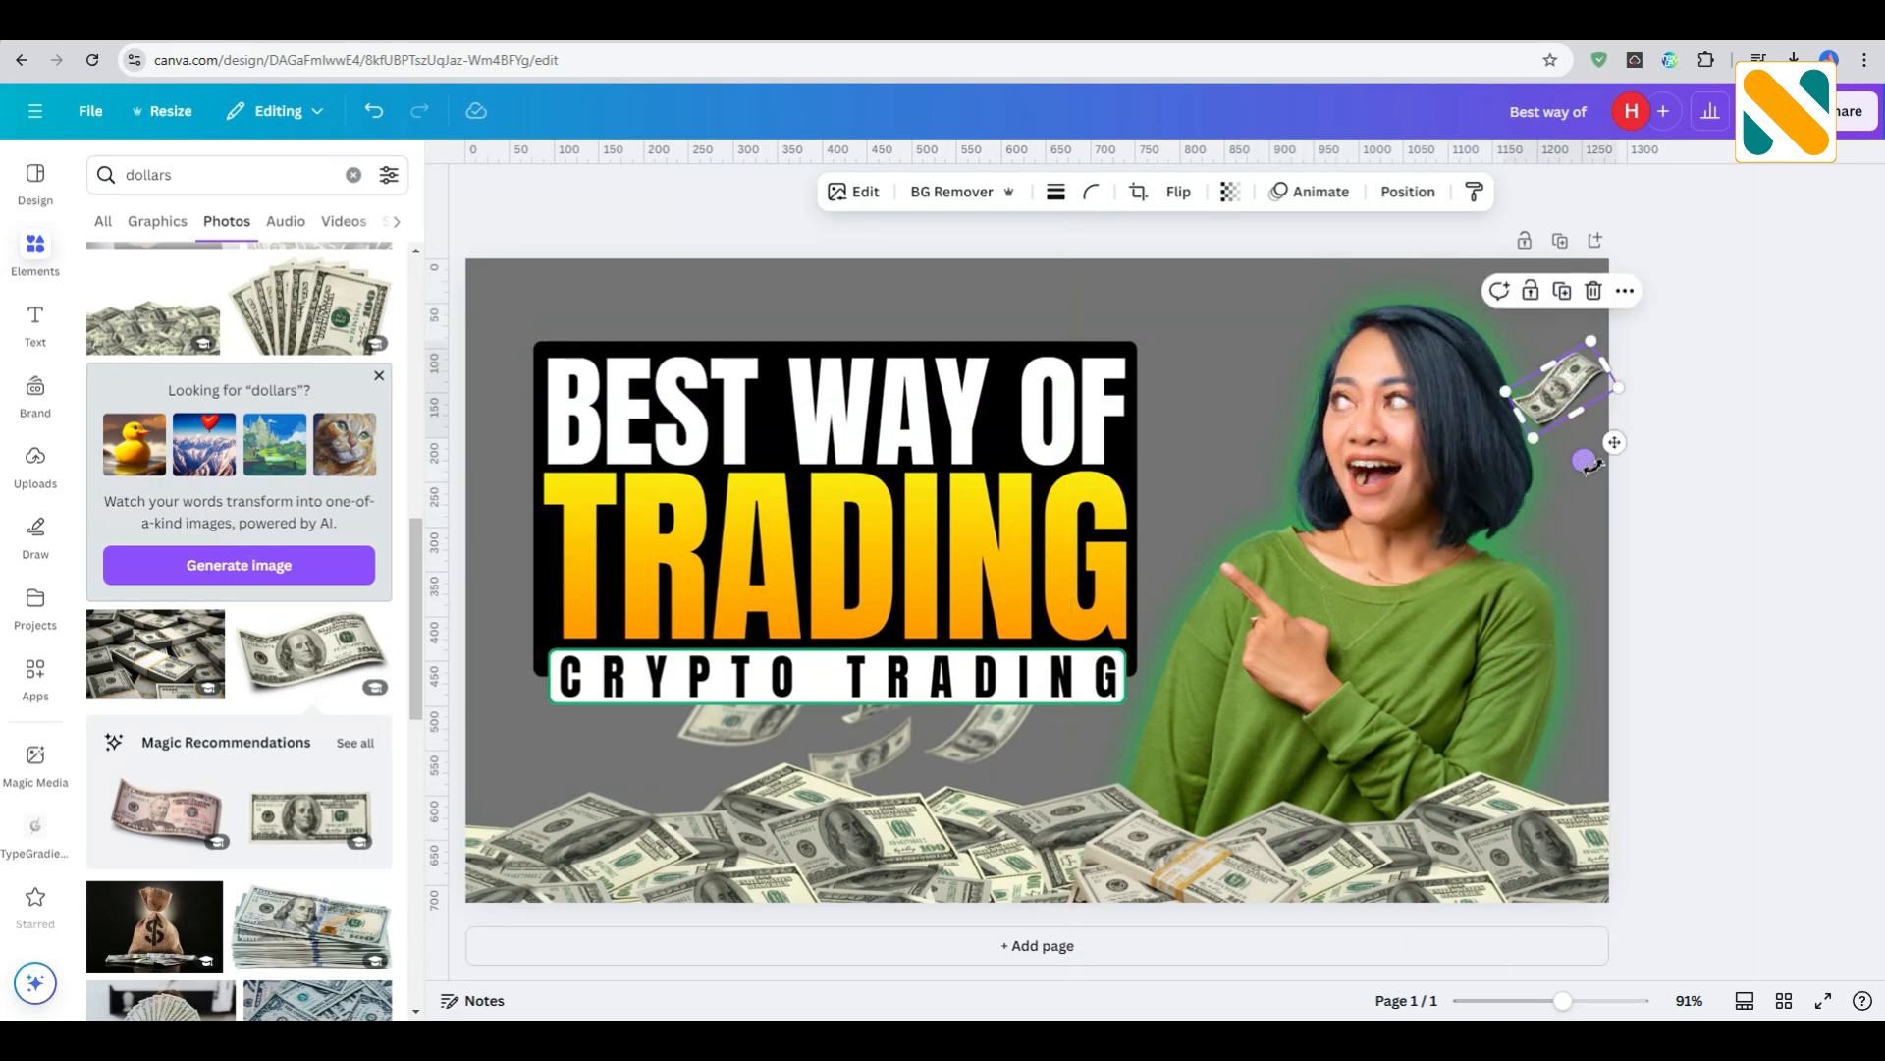
drag(1585, 461, 1615, 469)
drag(1571, 390, 1577, 379)
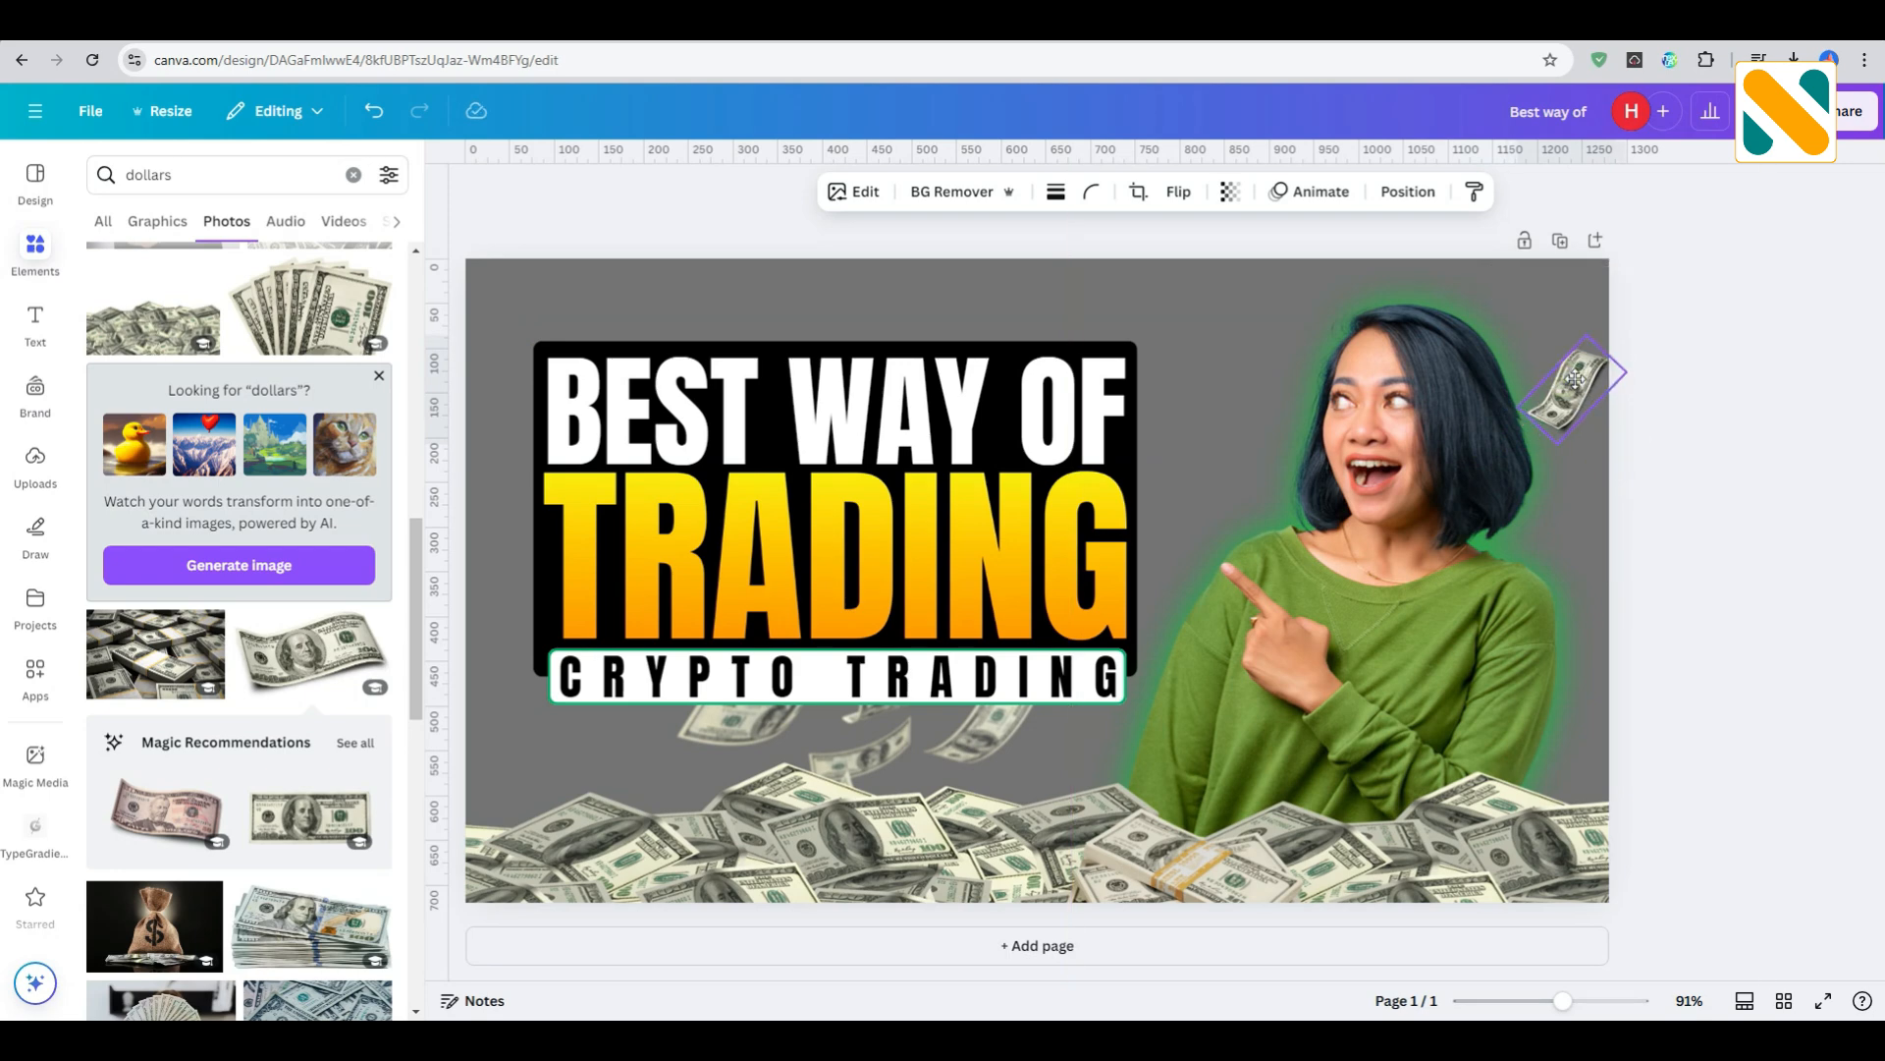
- Shift the woman's photo slightly to the left and the small dollar bill beside her head slightly up
drag(1405, 545, 1394, 544)
click(1780, 387)
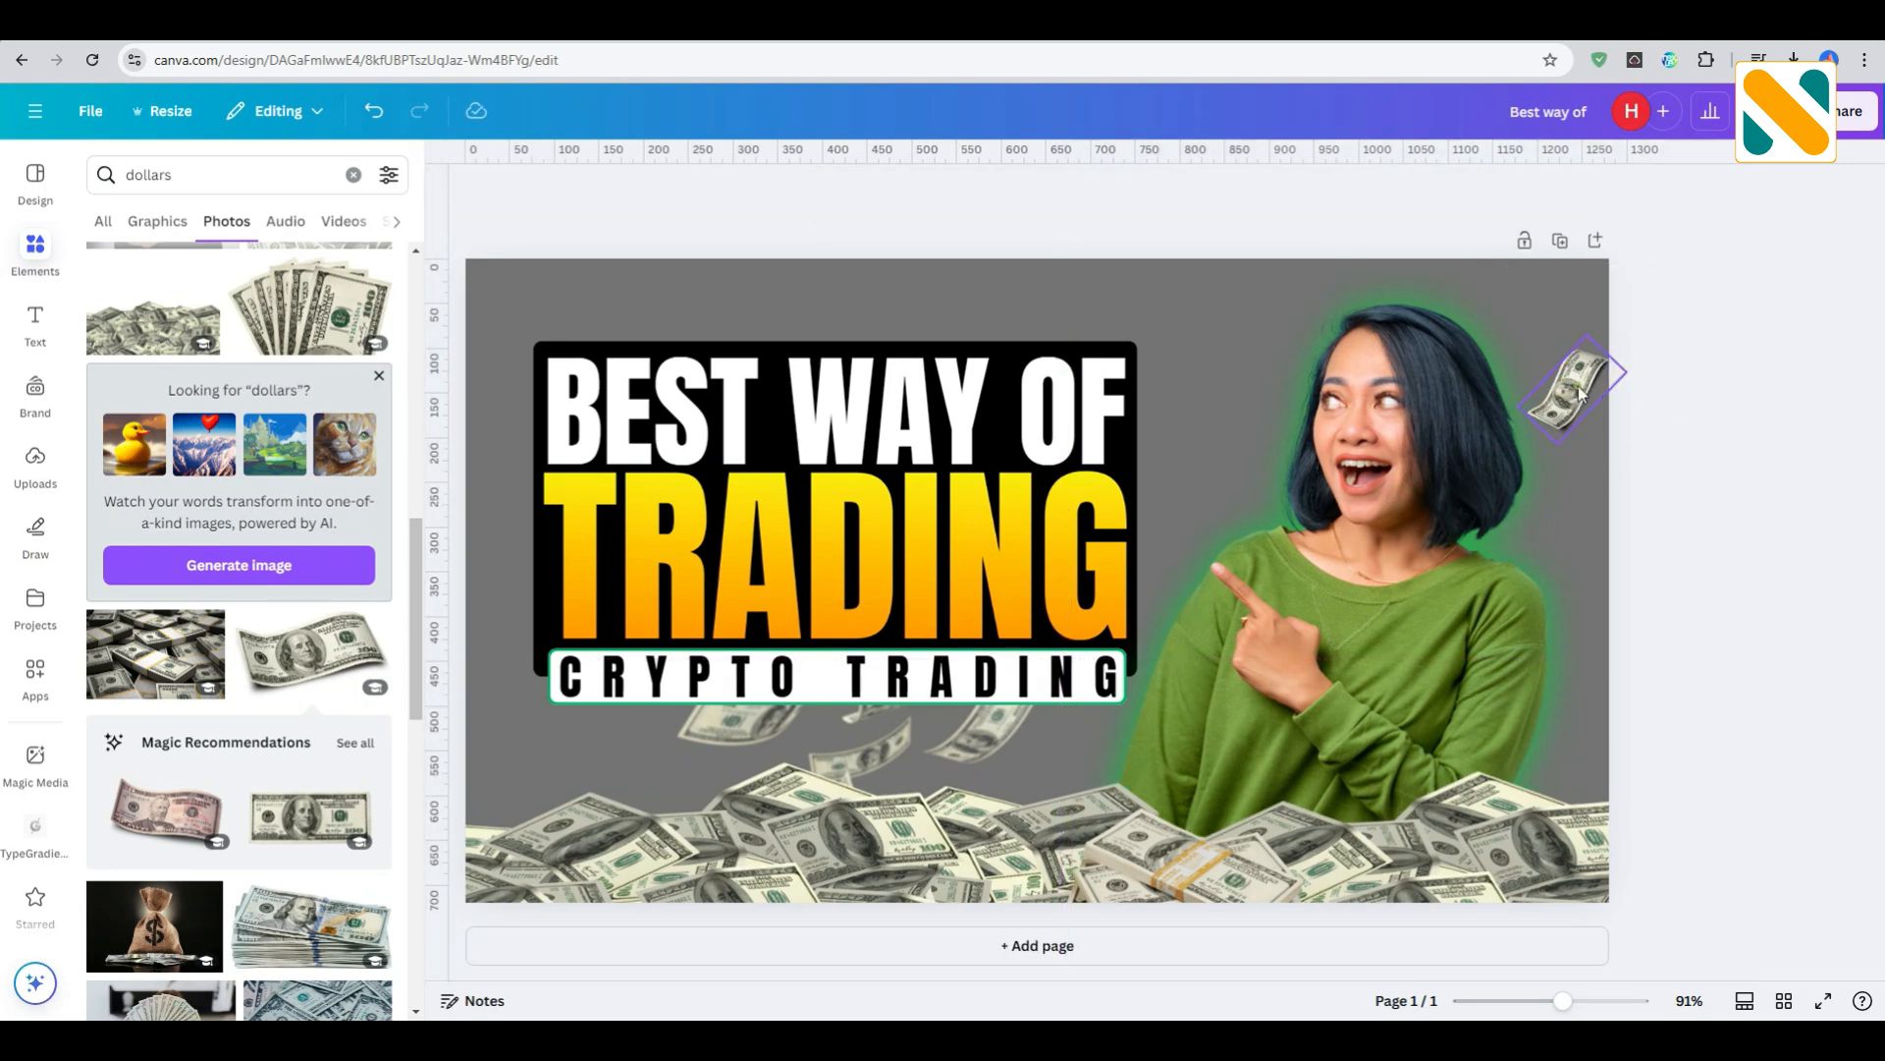
click(1575, 386)
drag(1575, 386, 1576, 363)
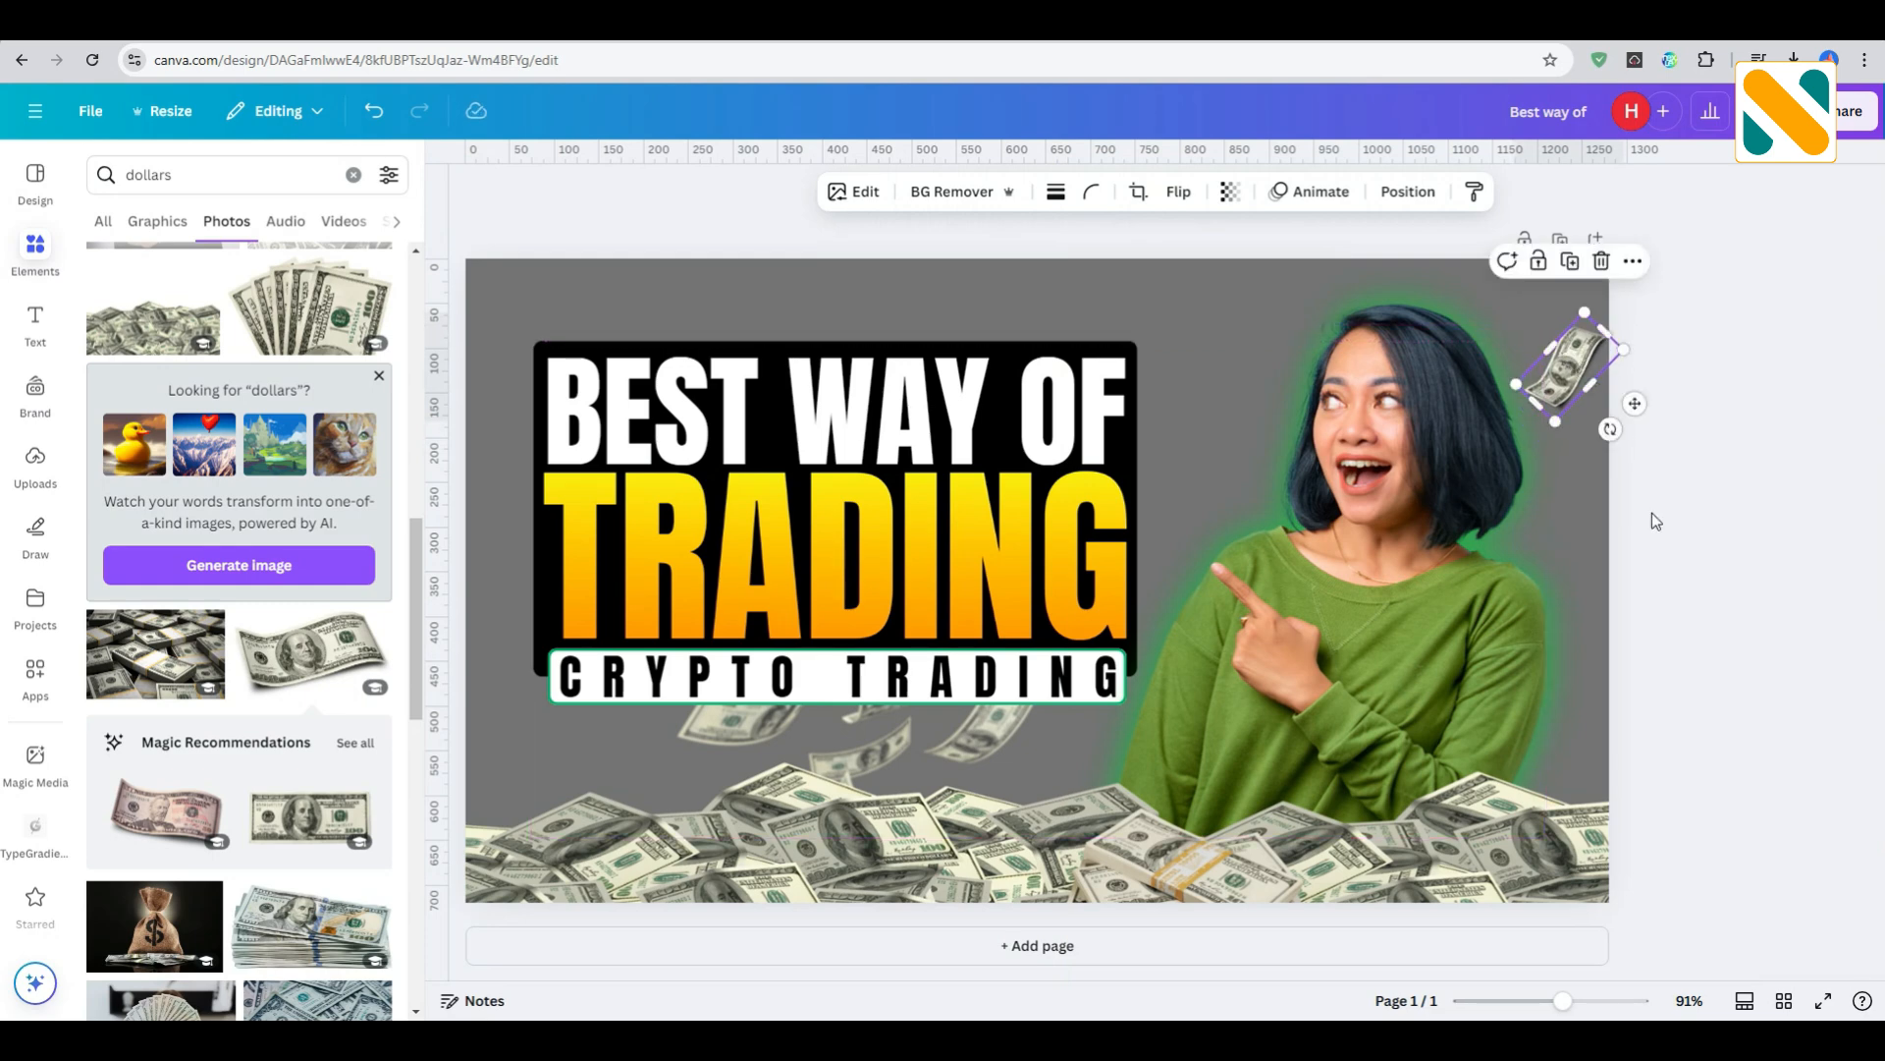
- Blur the whole image of the small dollar bill with an intensity of 15
click(859, 194)
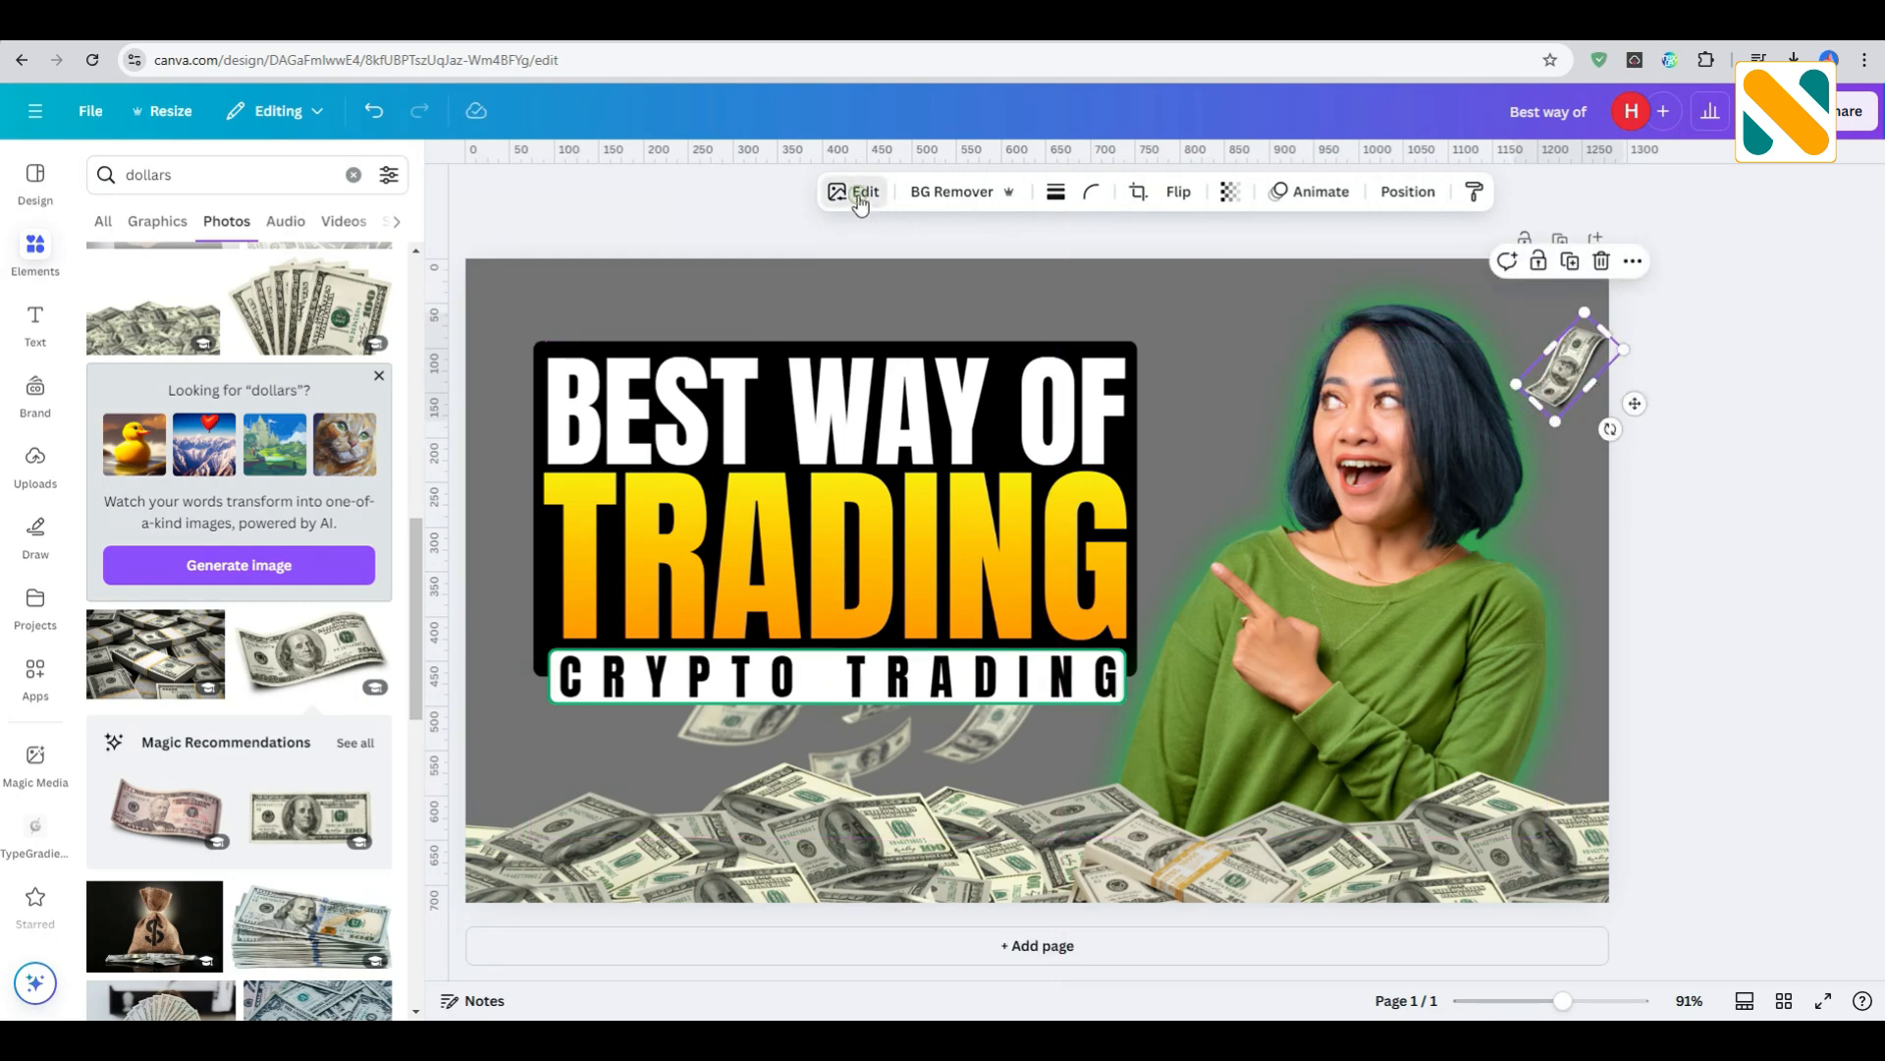
click(311, 699)
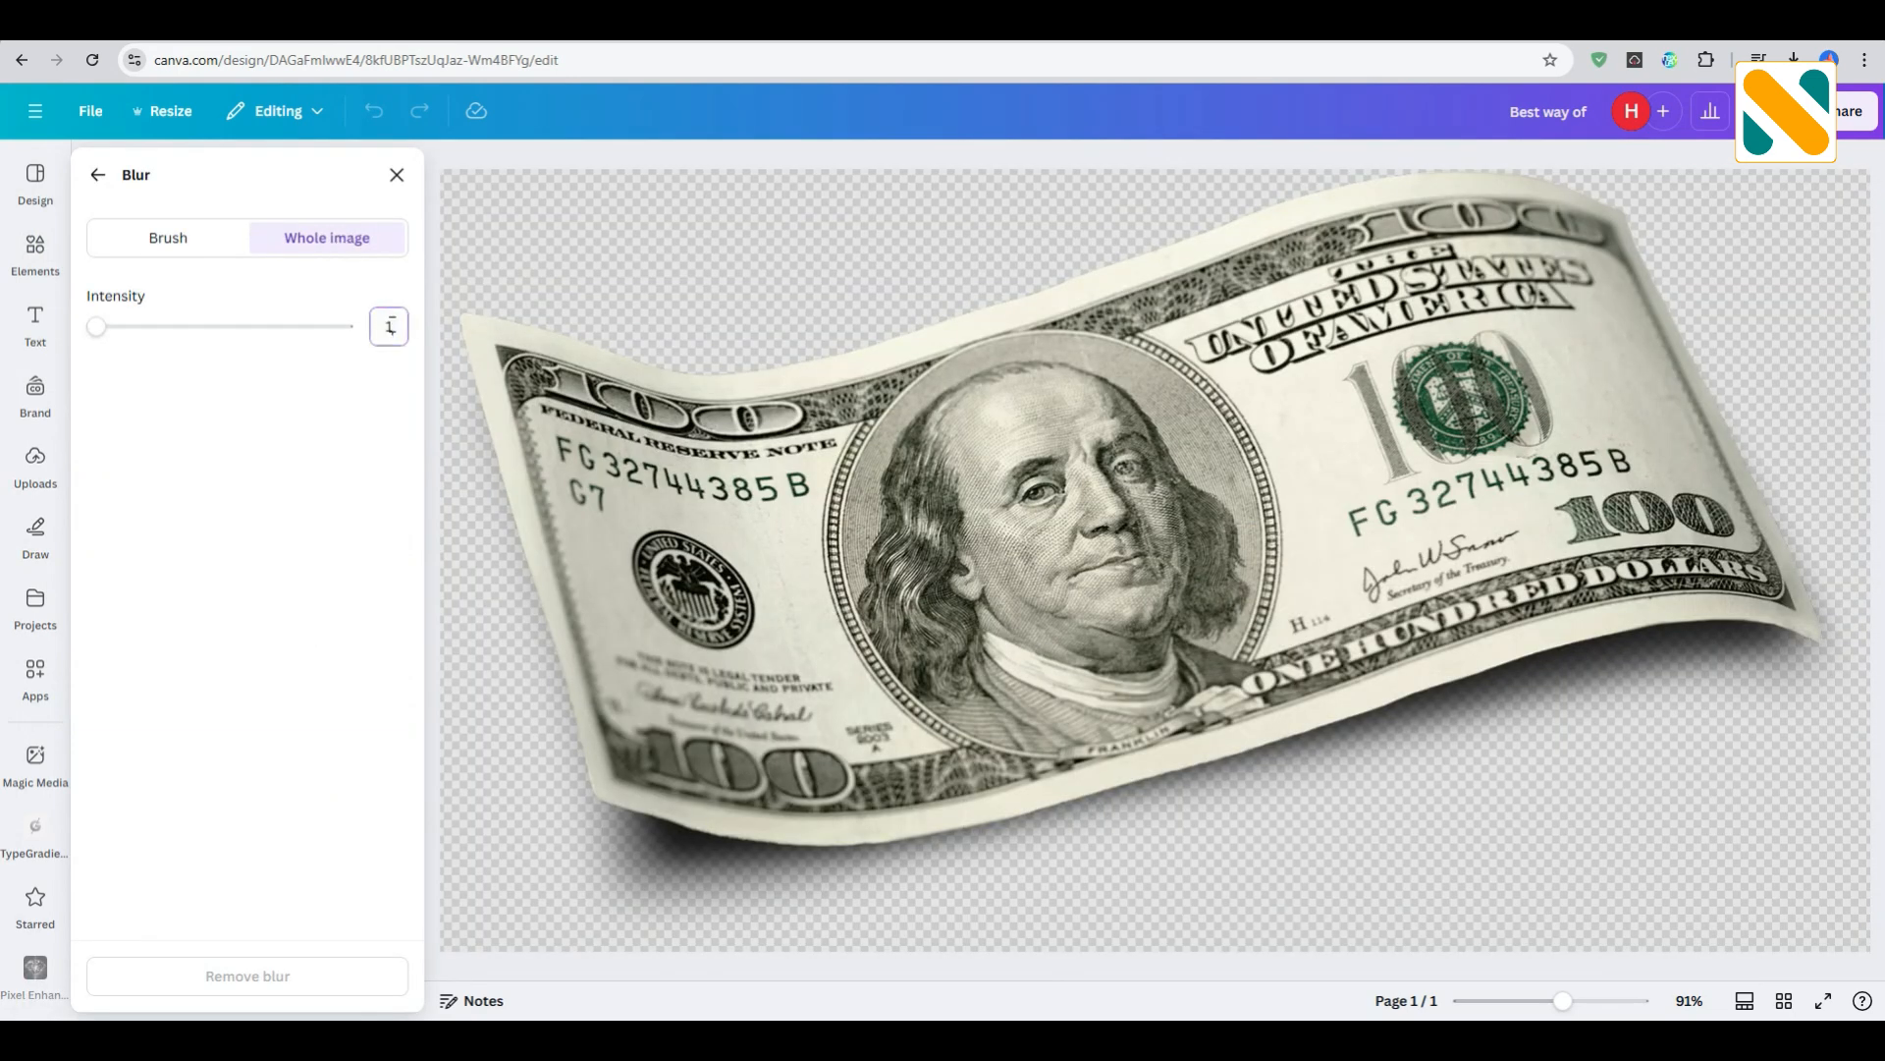
key(Return)
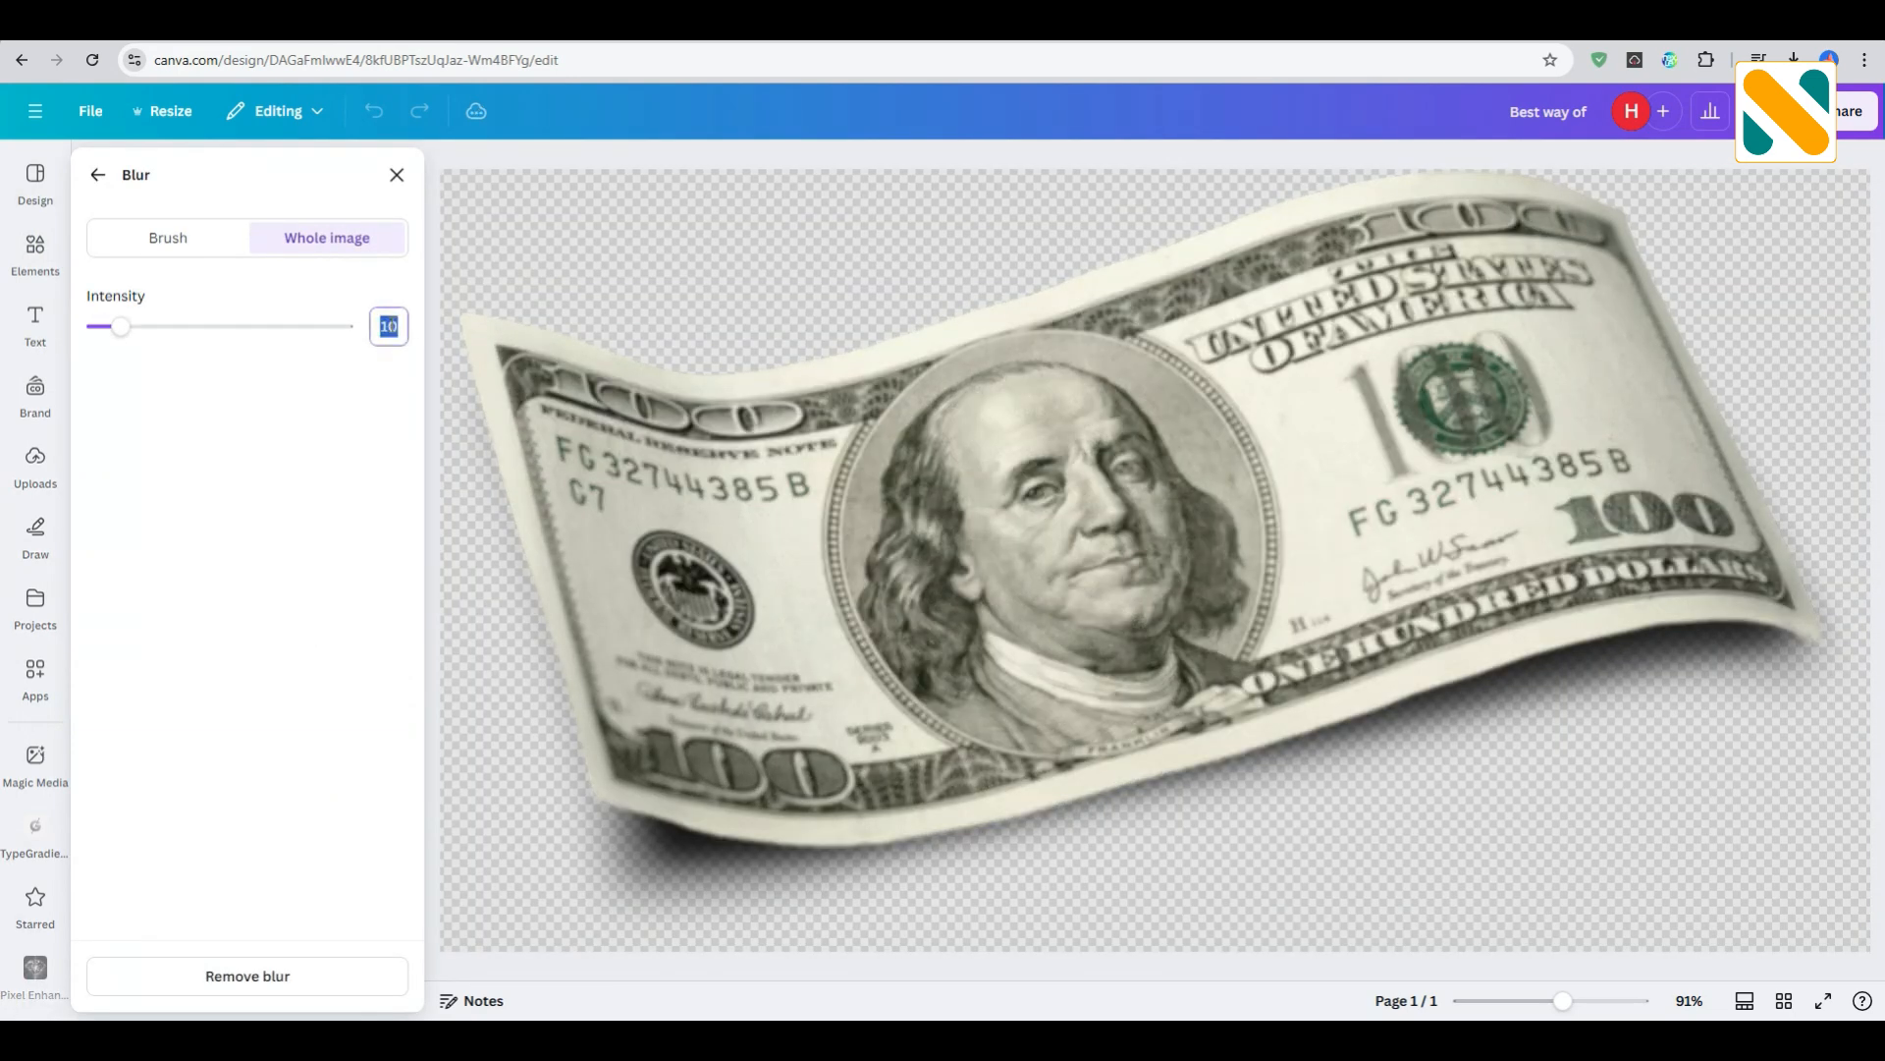
key(Return)
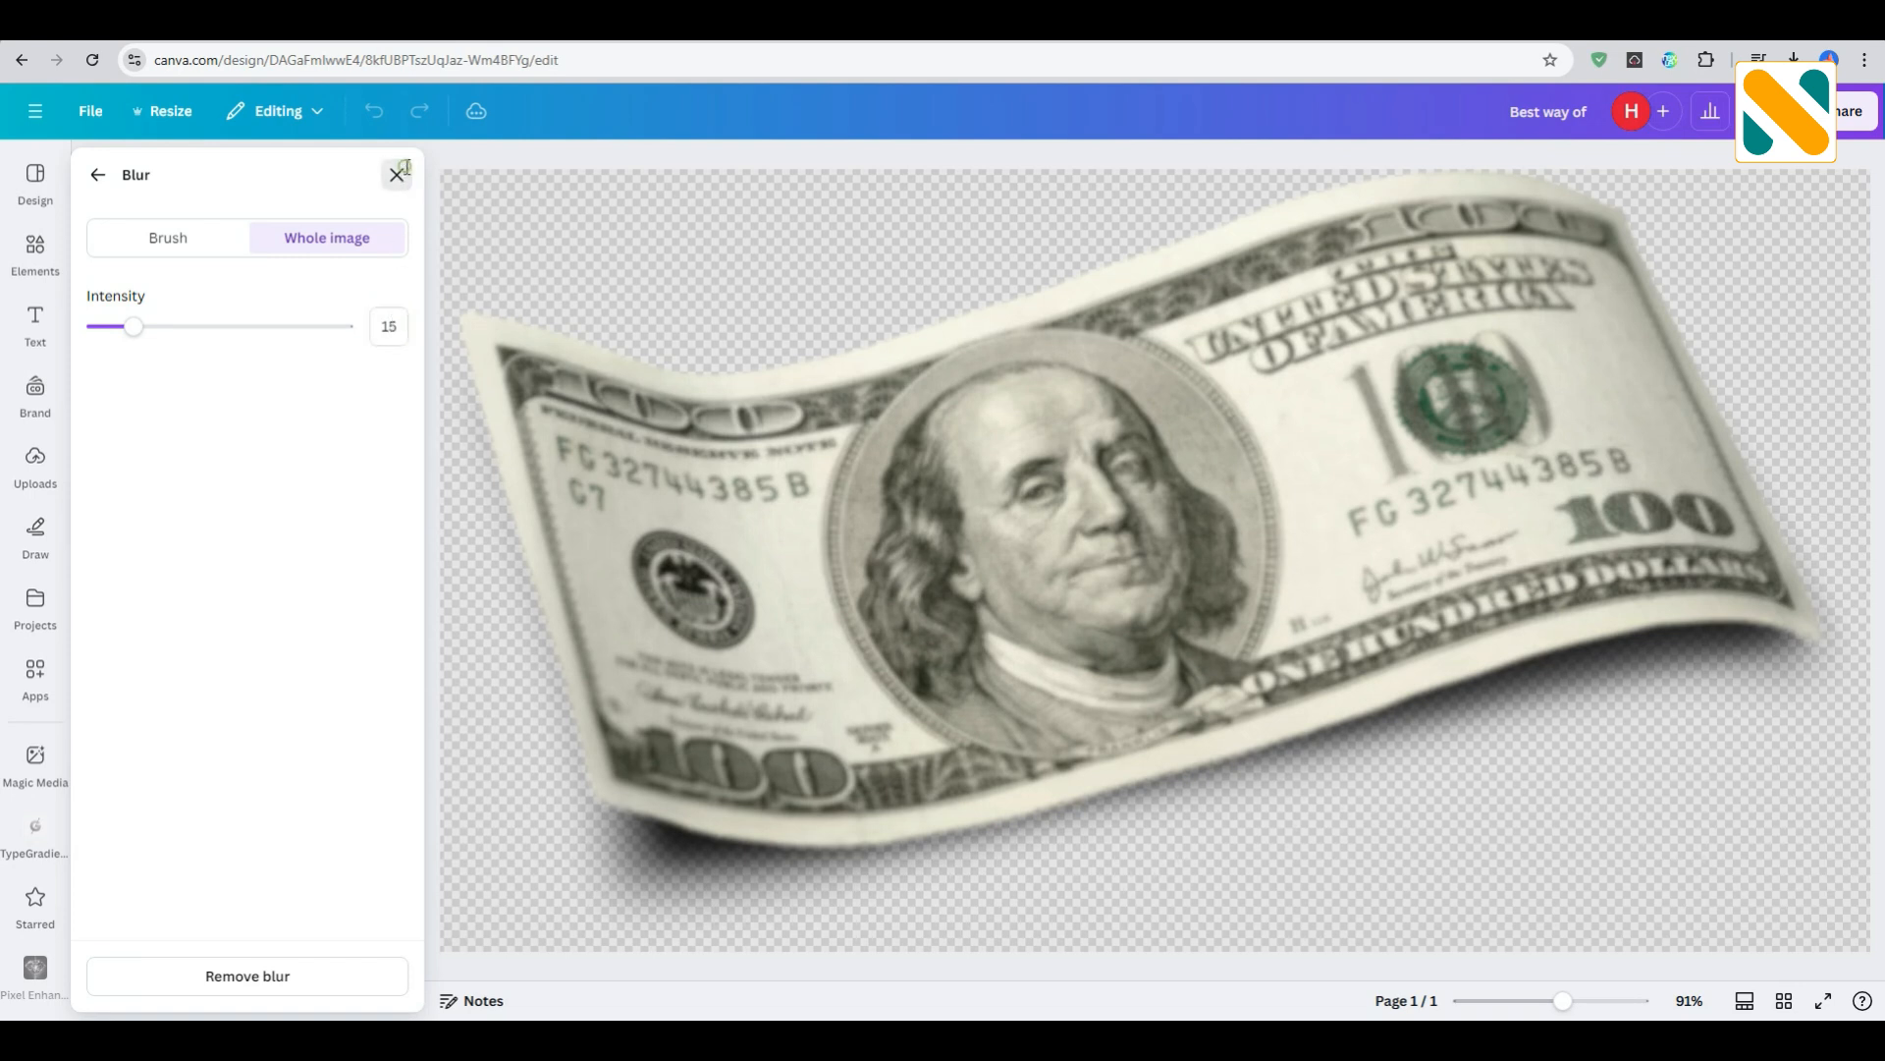
click(397, 174)
click(533, 212)
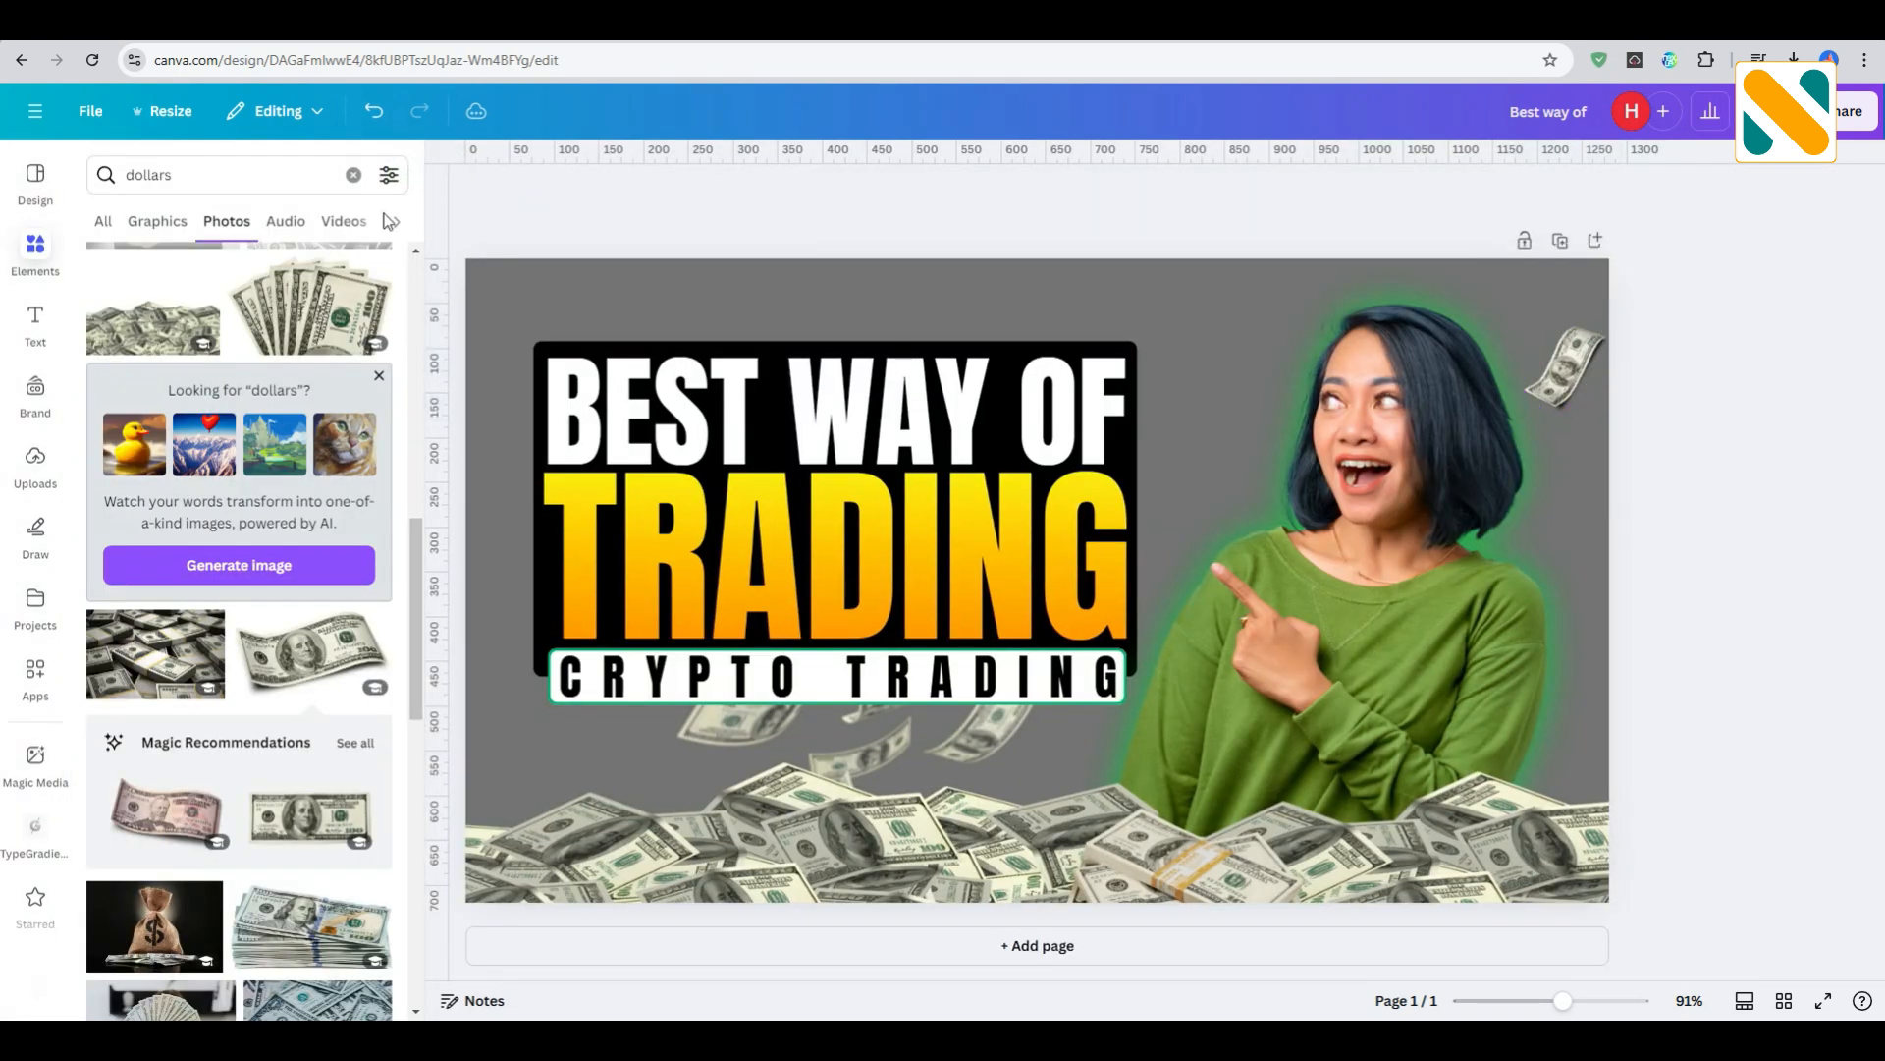
- Search the graphics for "dollar emoji" and add the yellow face with dollar-sign eyes and a green dollar tongue
click(197, 176)
key(BackSpace)
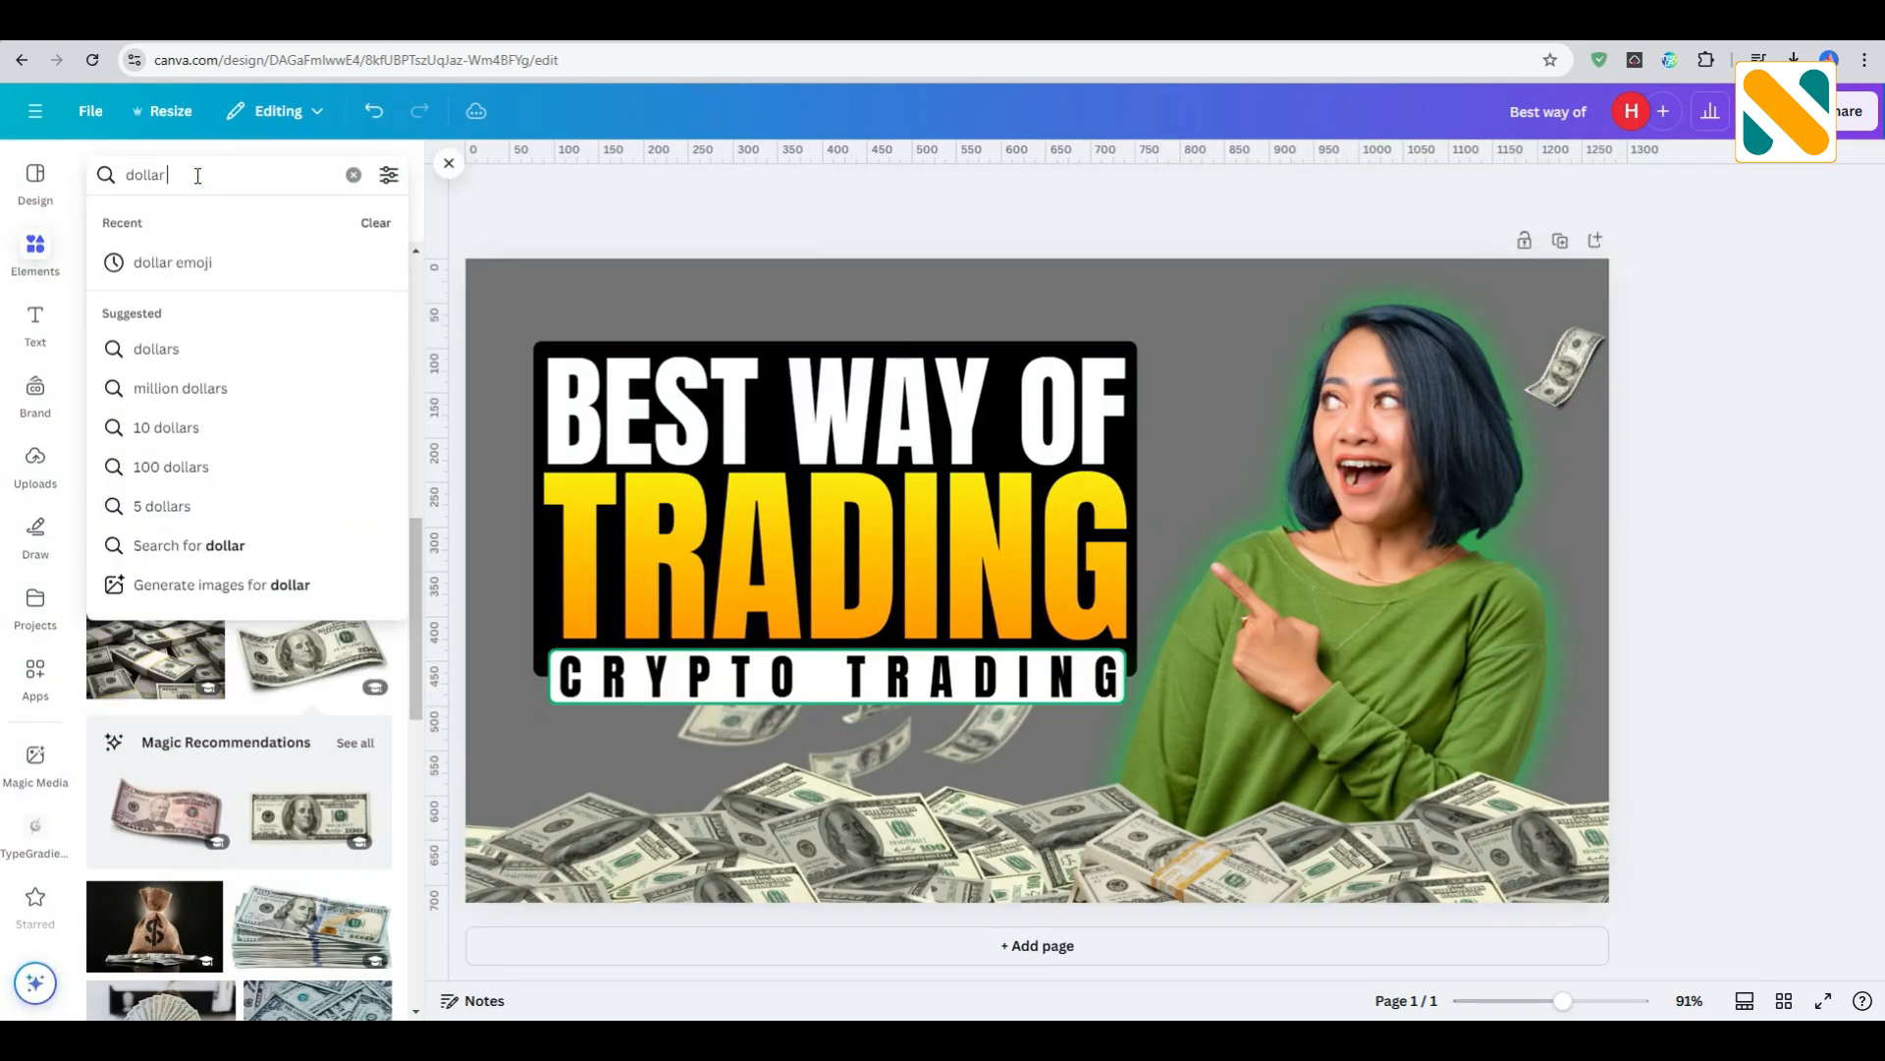
text(emoji)
key(Return)
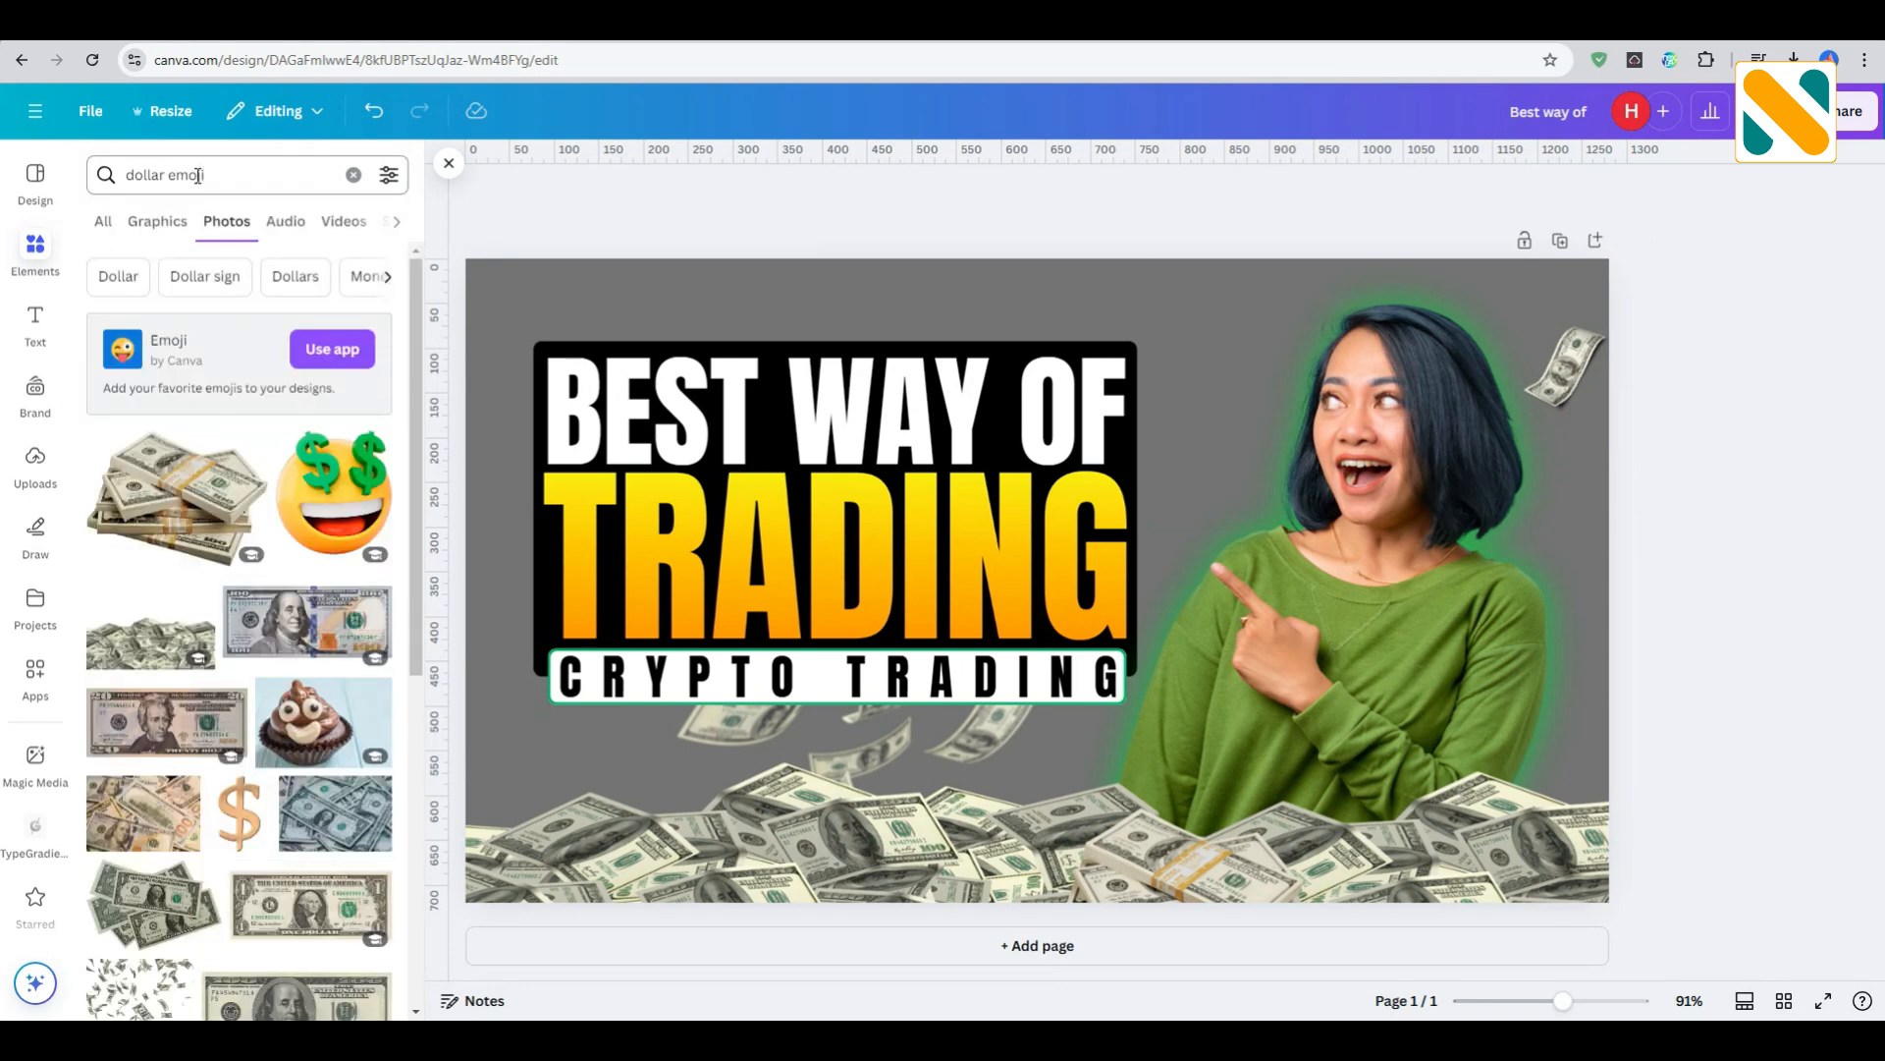
click(180, 225)
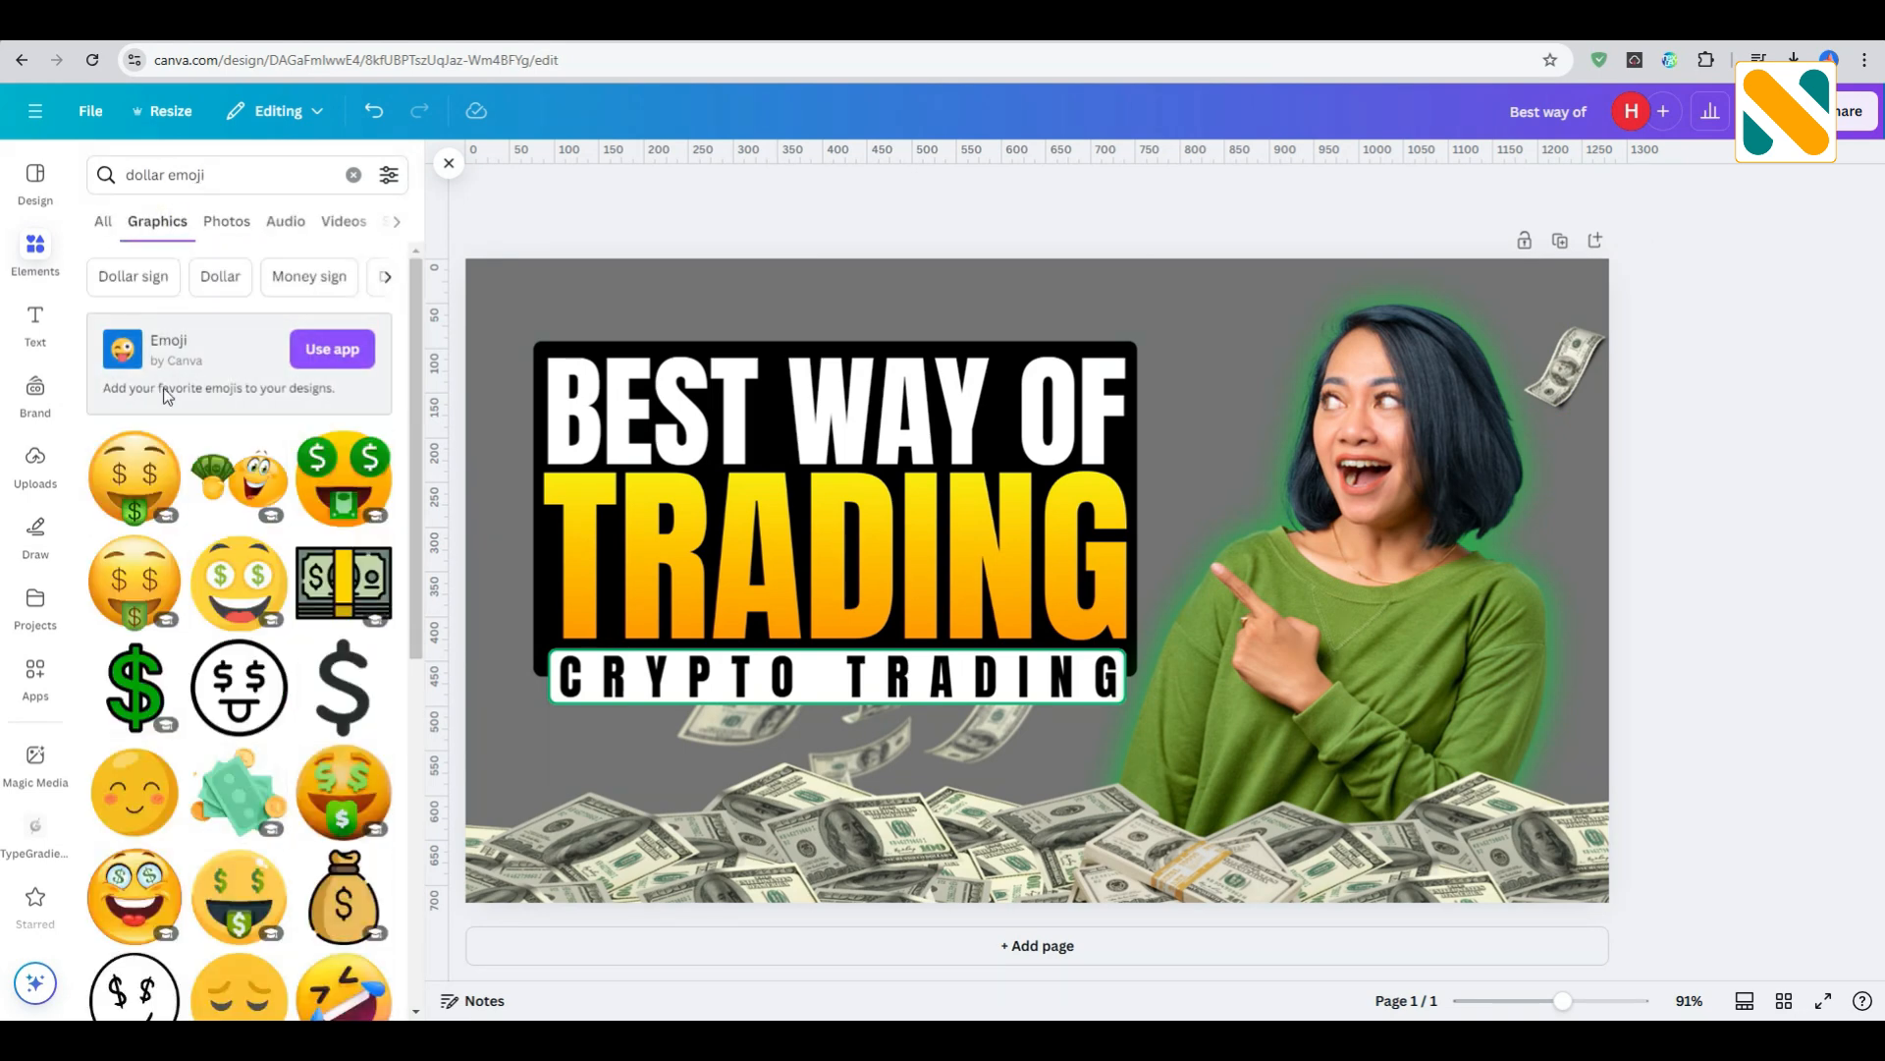
click(142, 474)
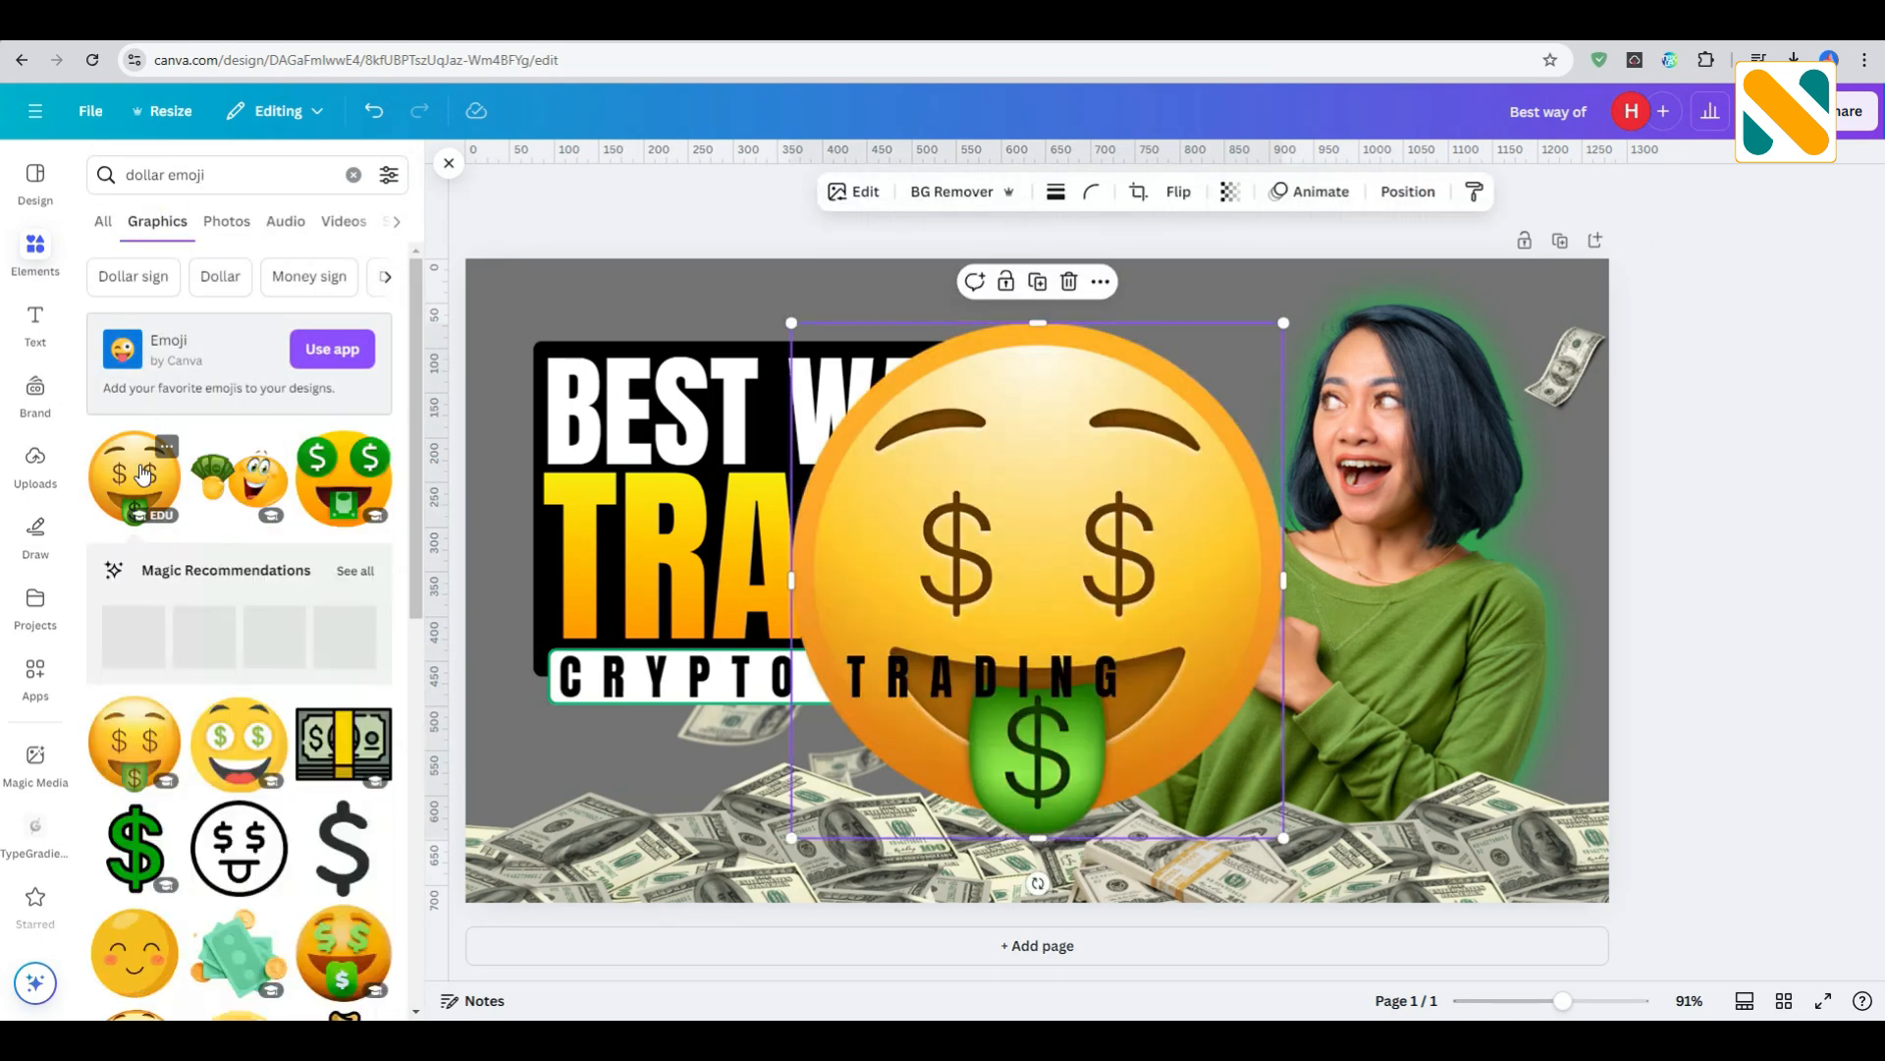
- Blur the whole image of the dollar-eyed emoji with an intensity of 40
click(862, 191)
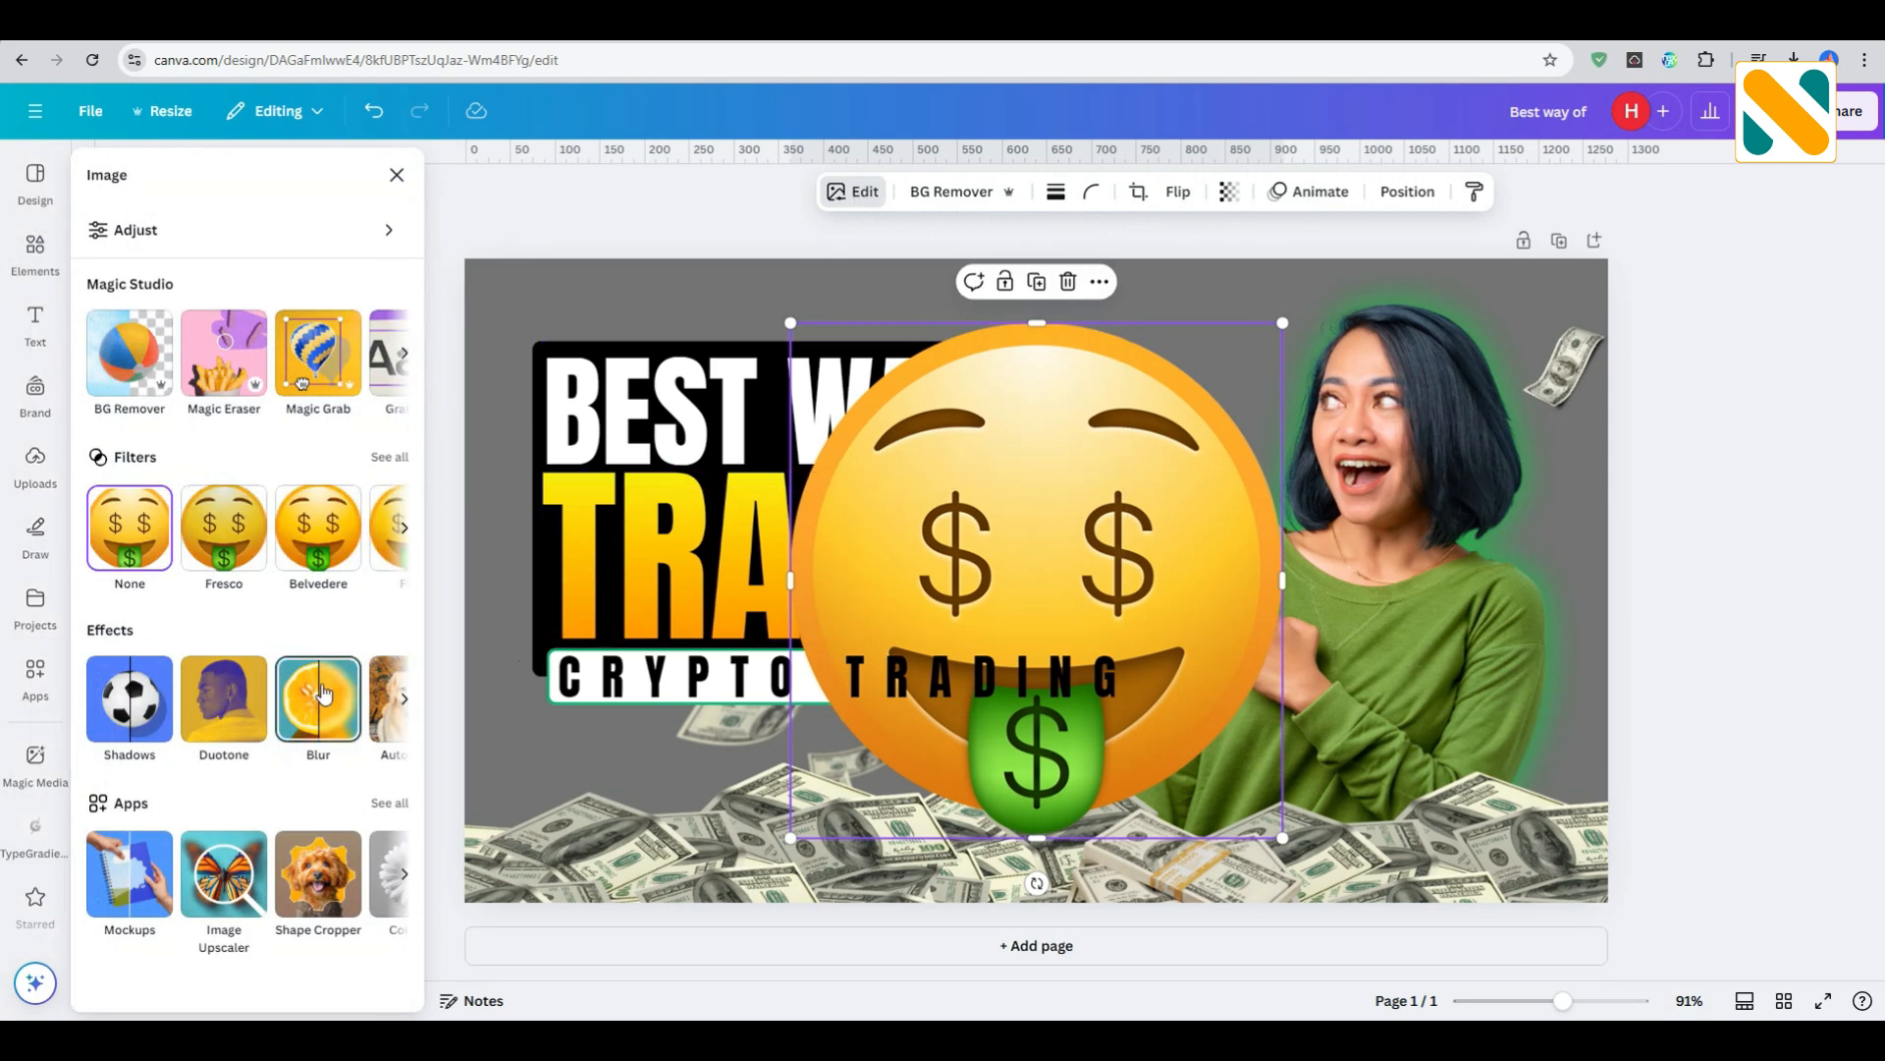
click(321, 685)
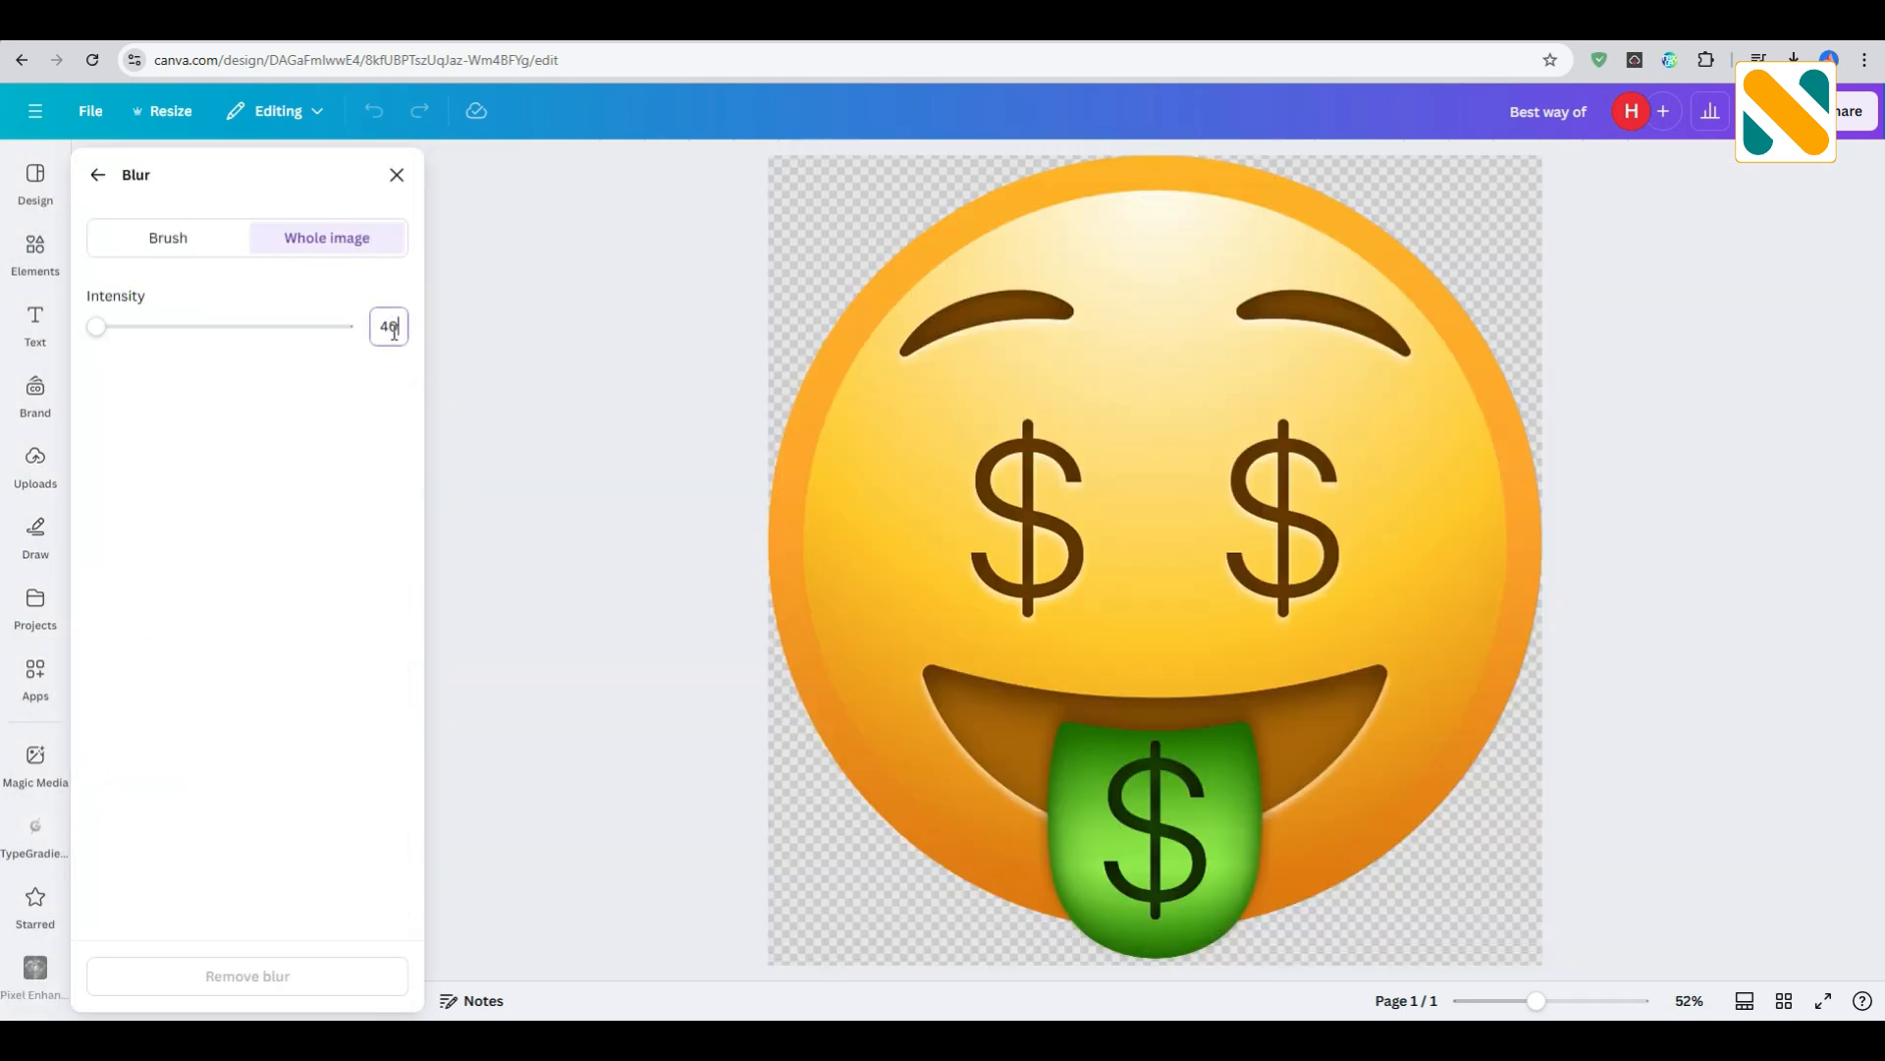
key(Return)
click(397, 176)
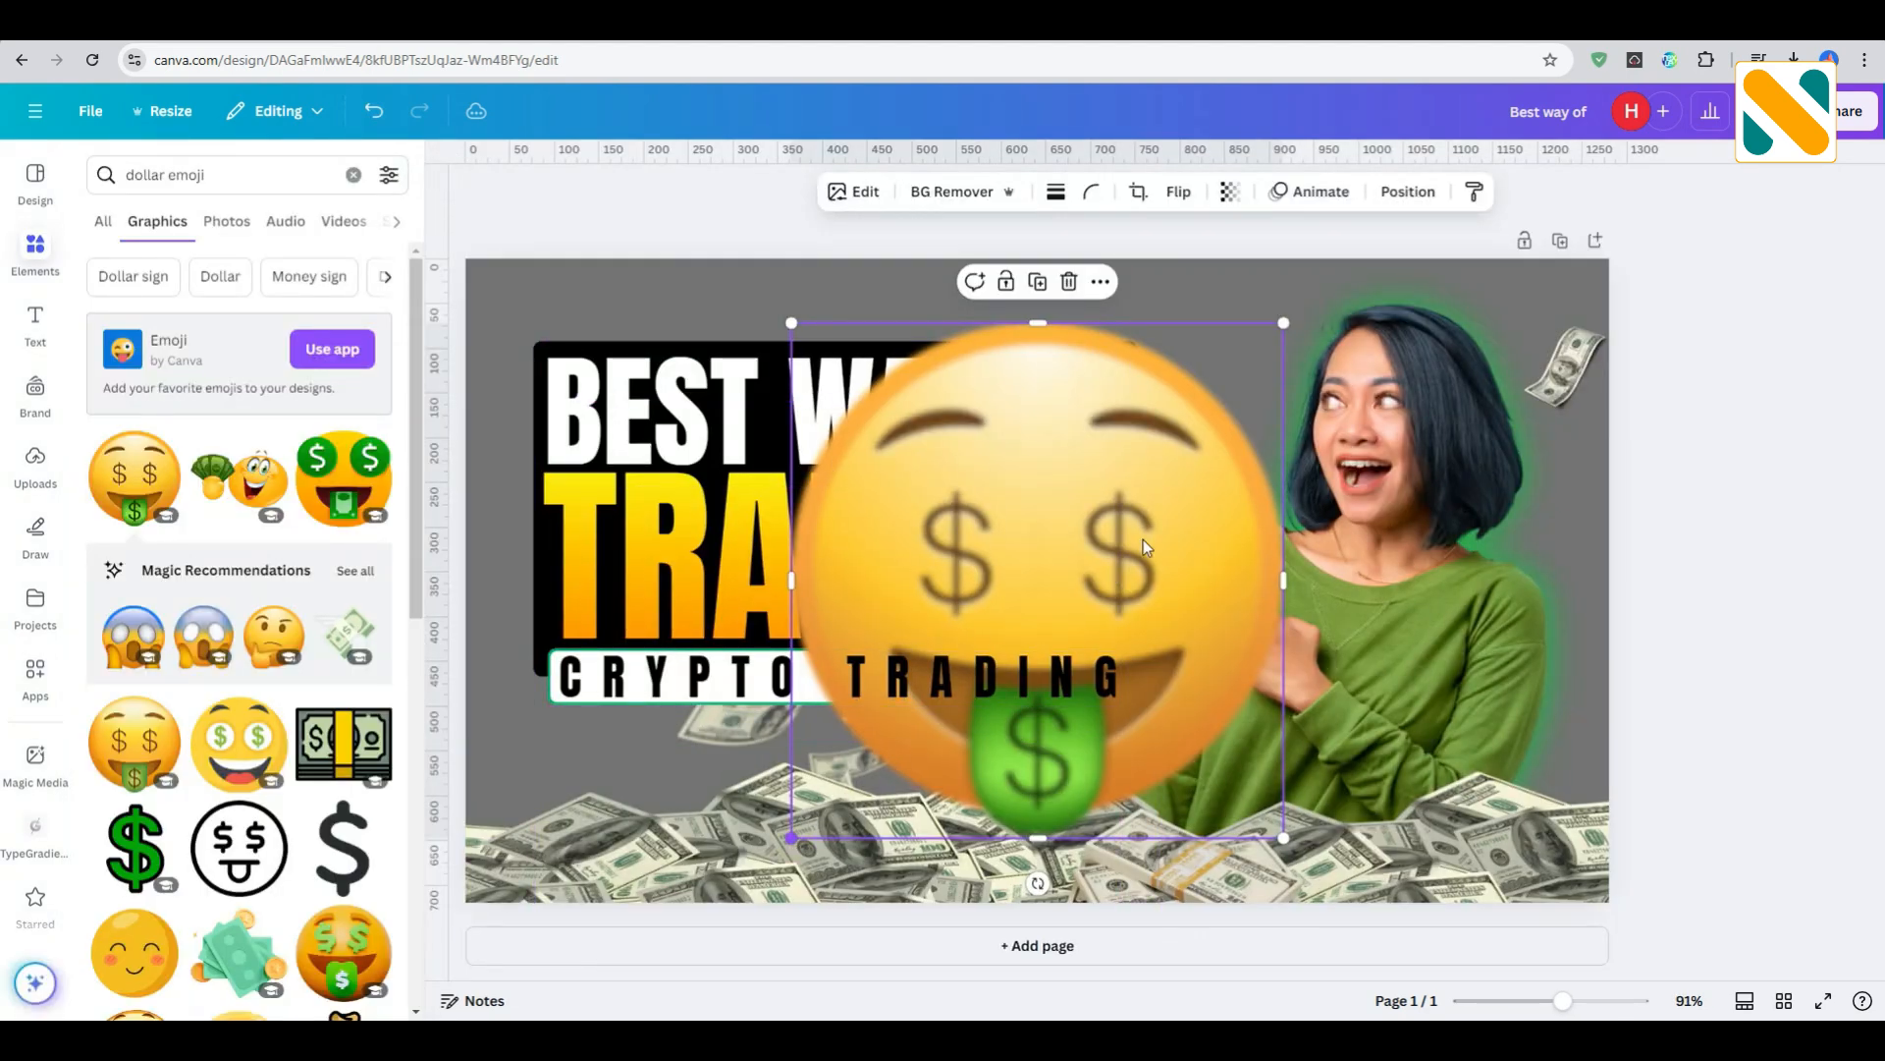
- Shrink the emoji, place it above and beside the woman's head at the page corner, and move the small dollar bill just below it
drag(791, 837, 1200, 465)
drag(1241, 362, 1515, 314)
click(1709, 398)
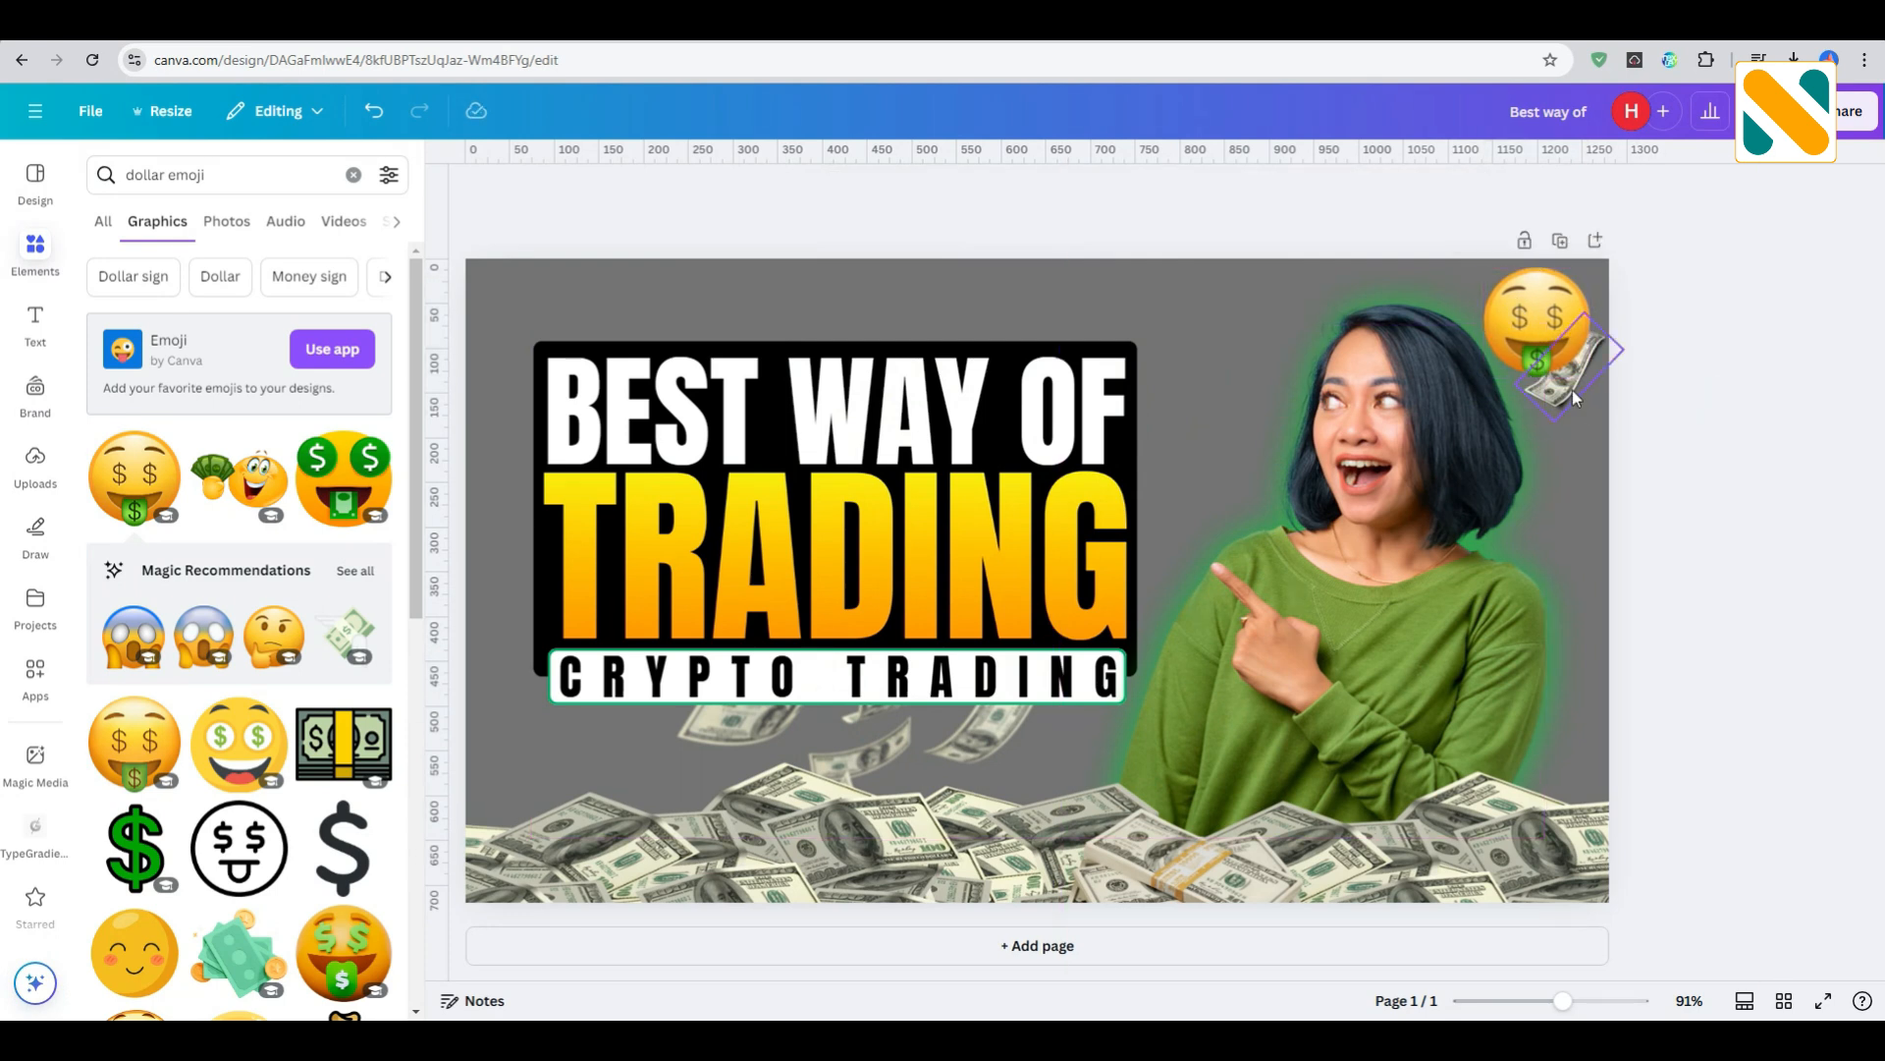
drag(1574, 398, 1574, 436)
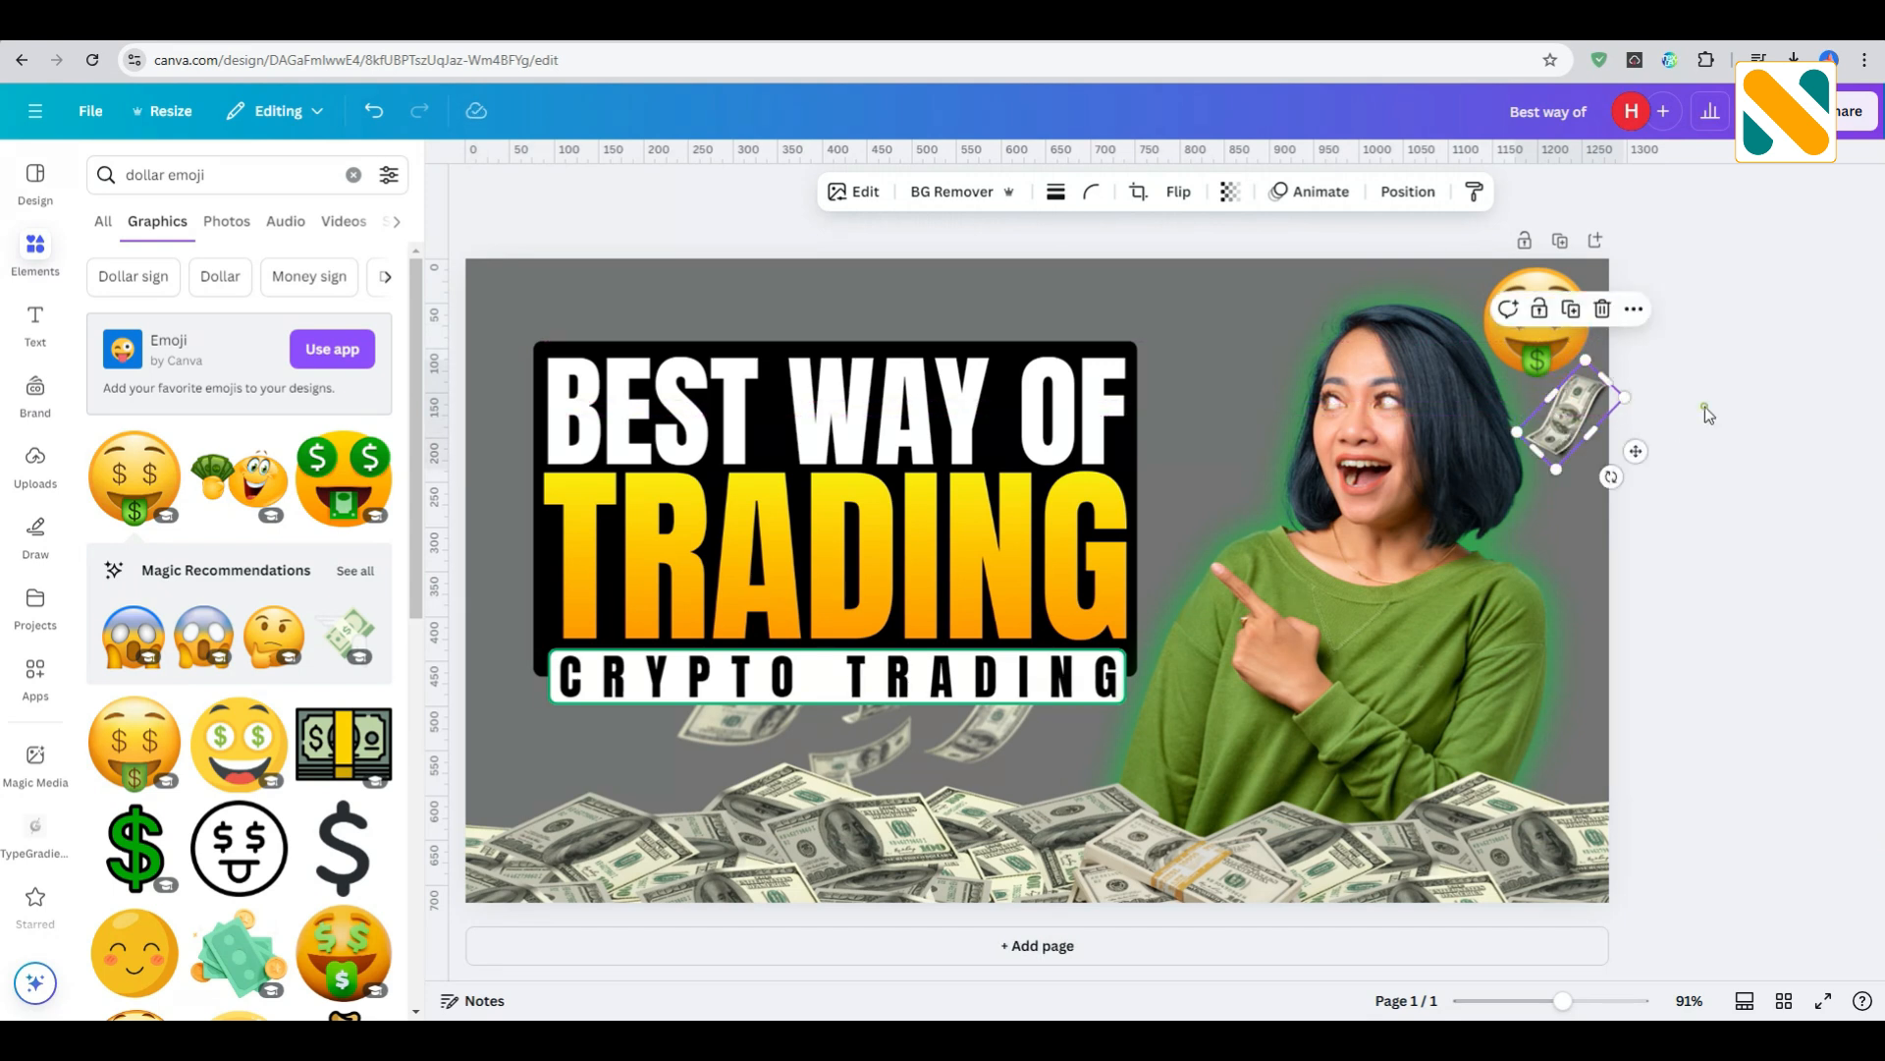
click(1707, 411)
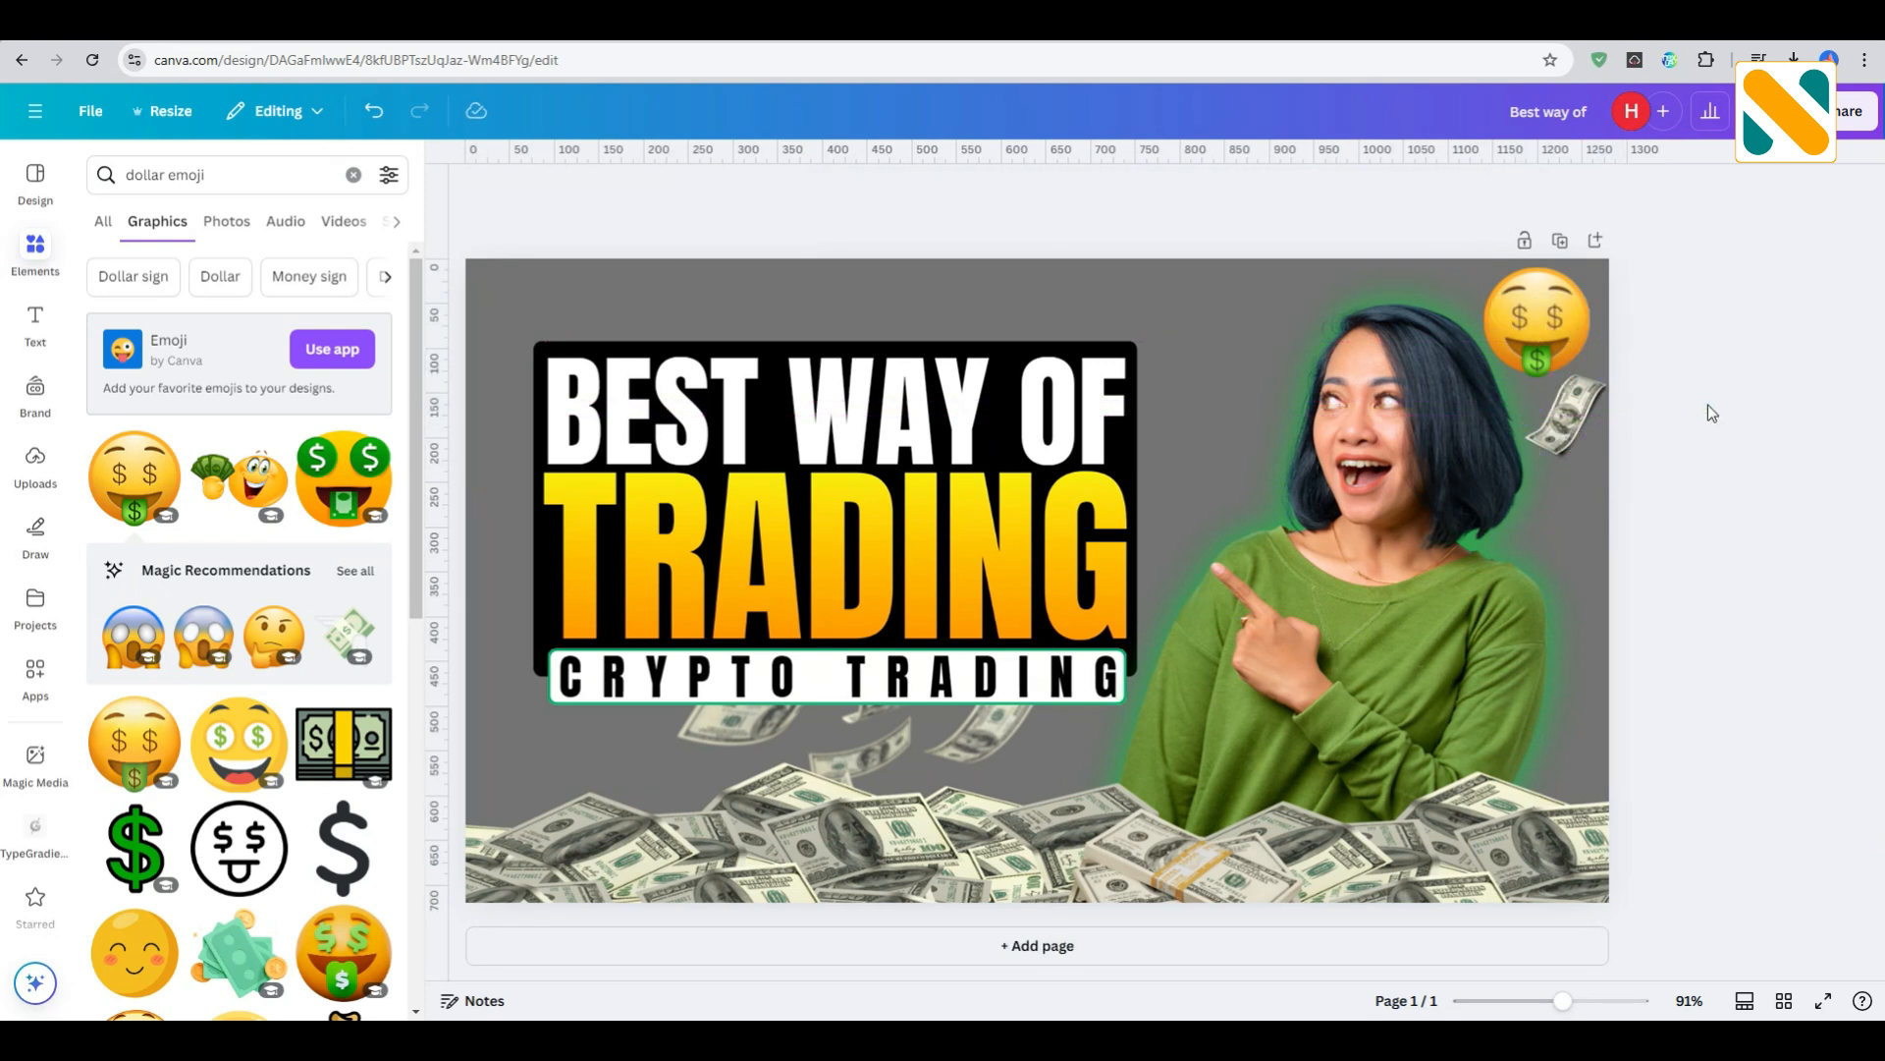
- Search the photos for "trading background" and add the green candlestick chart with columns of figures
click(241, 172)
key(BackSpace)
text(tra)
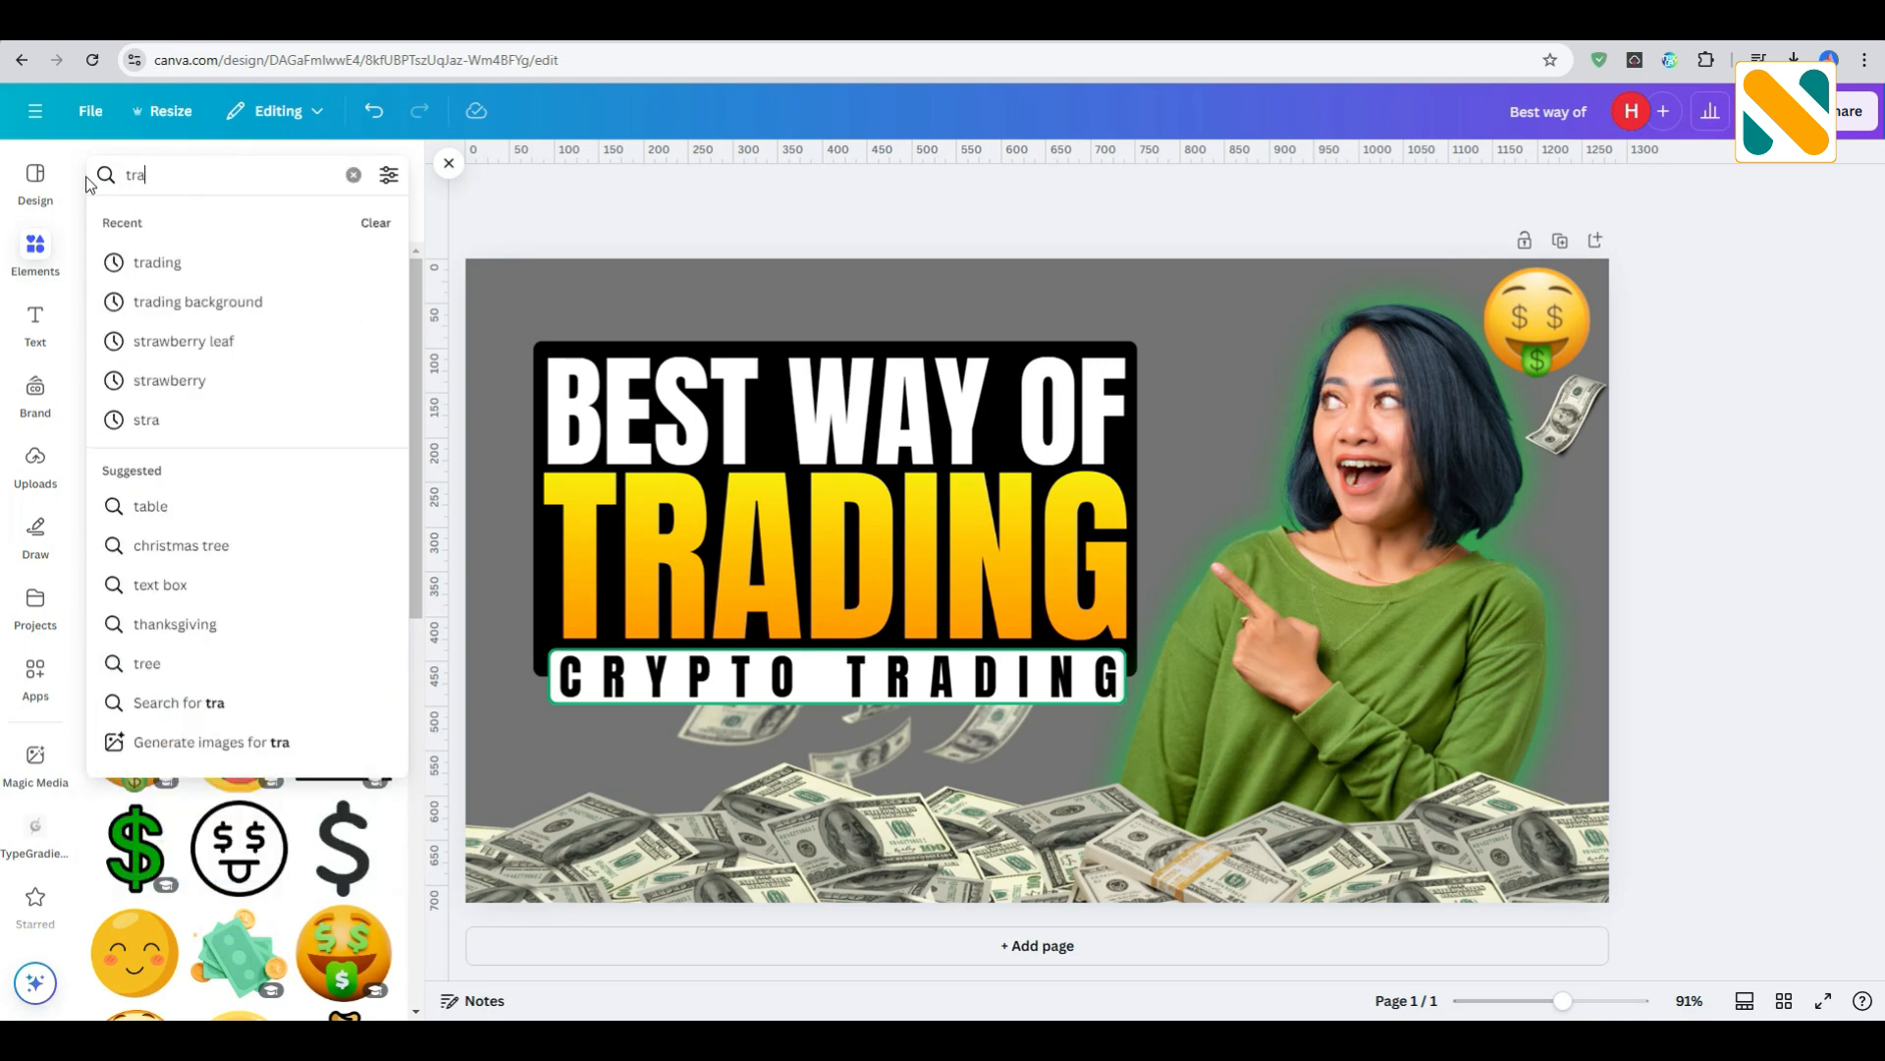
text(ding backgro)
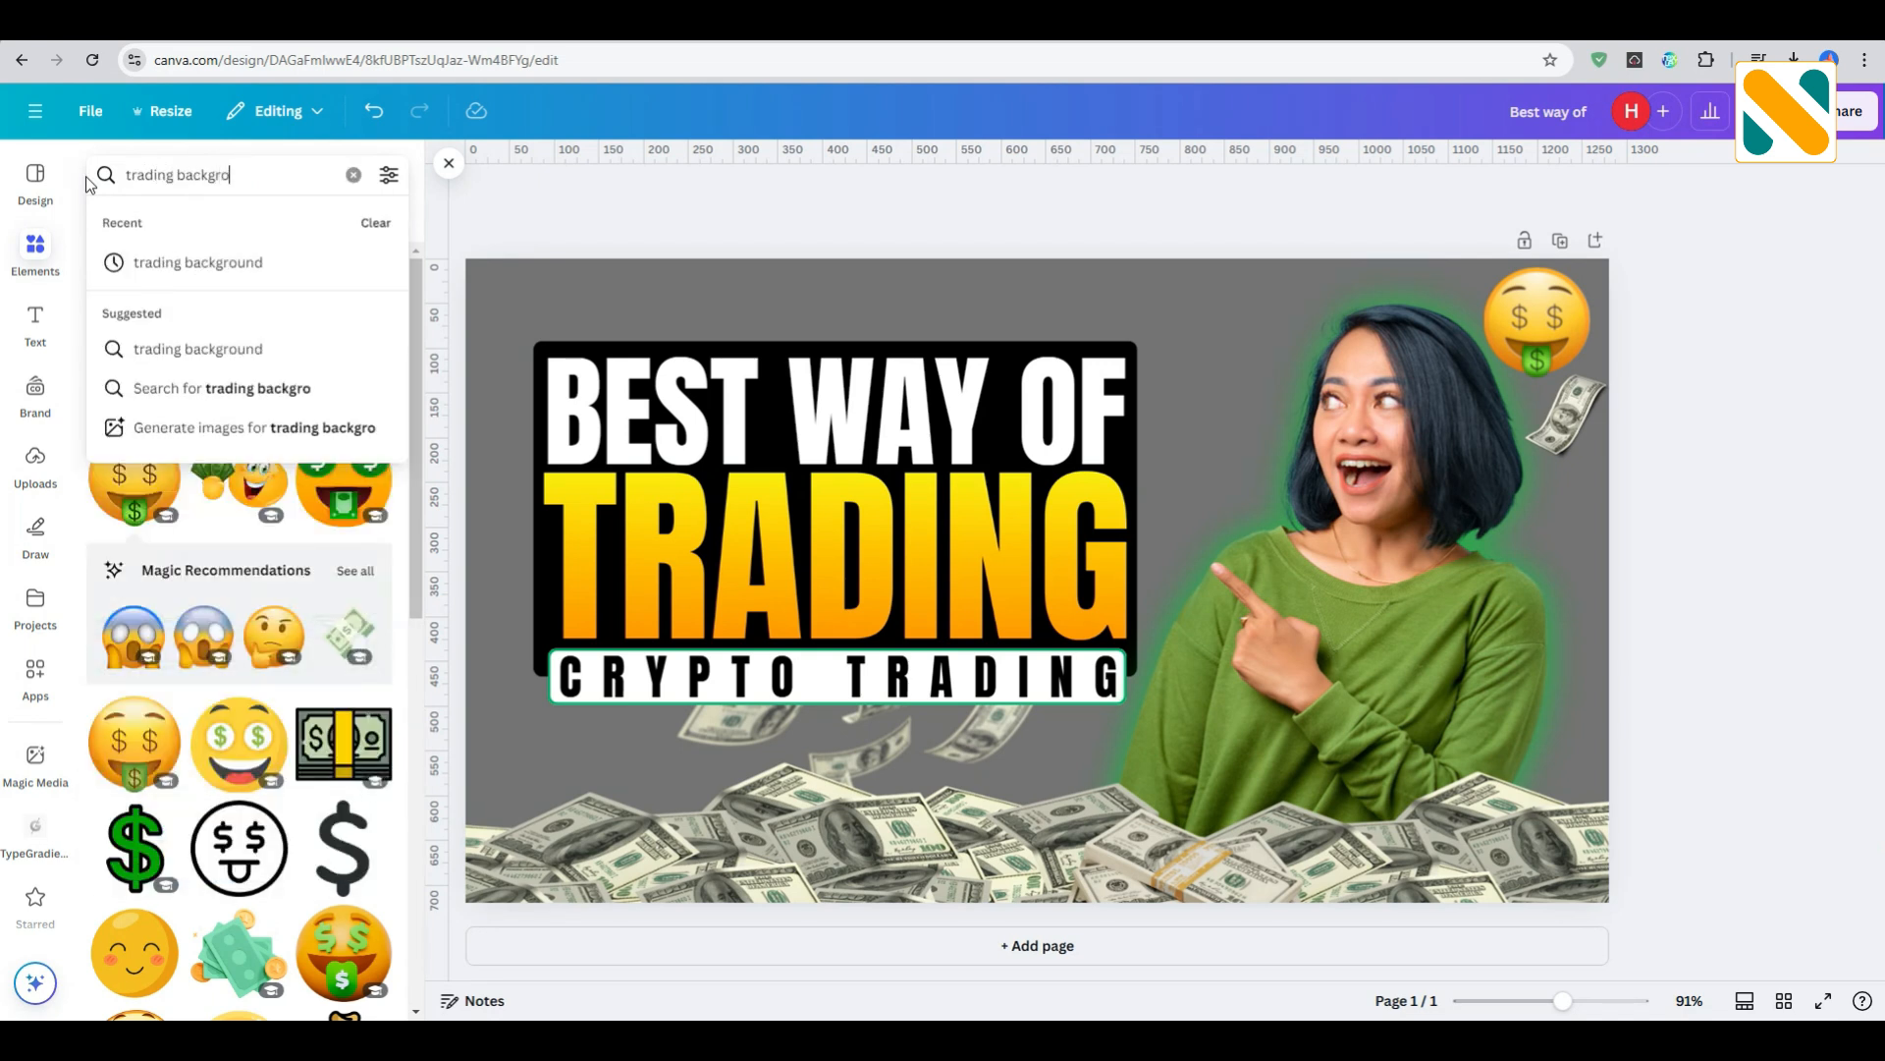
text(und)
key(Return)
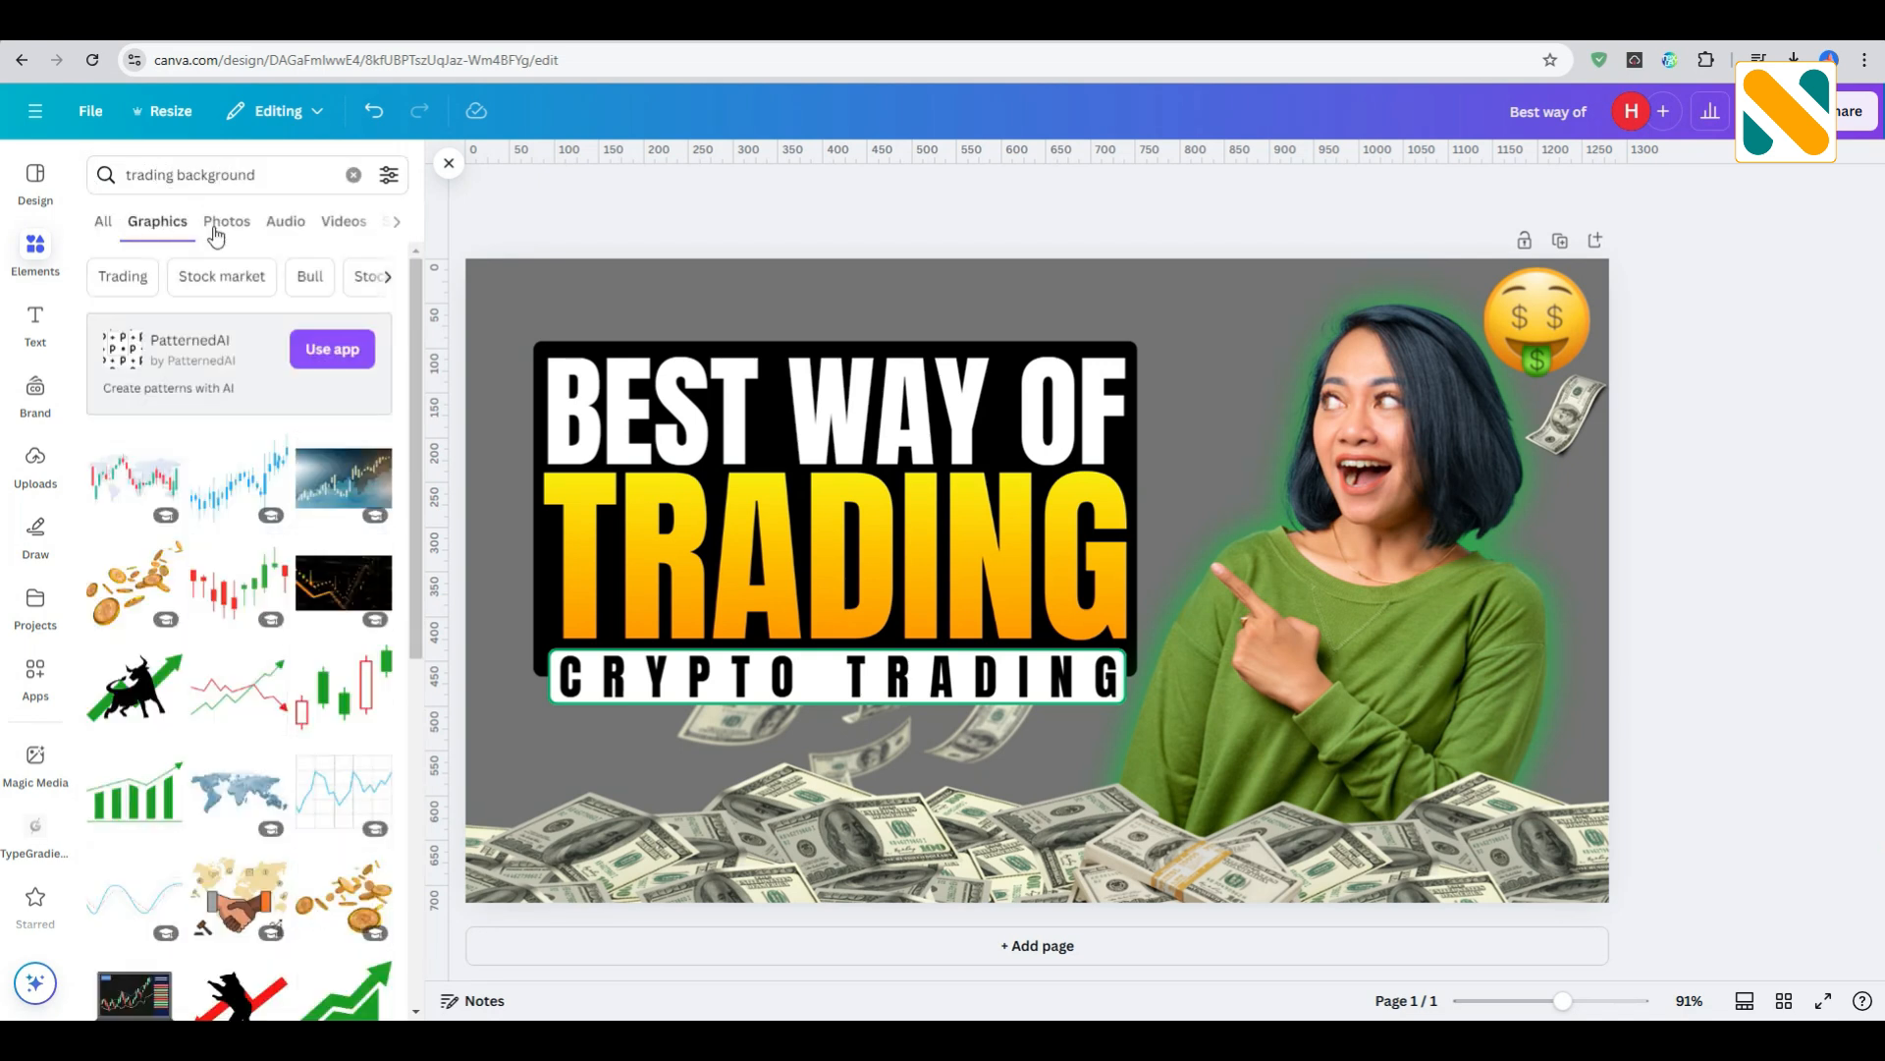
click(241, 224)
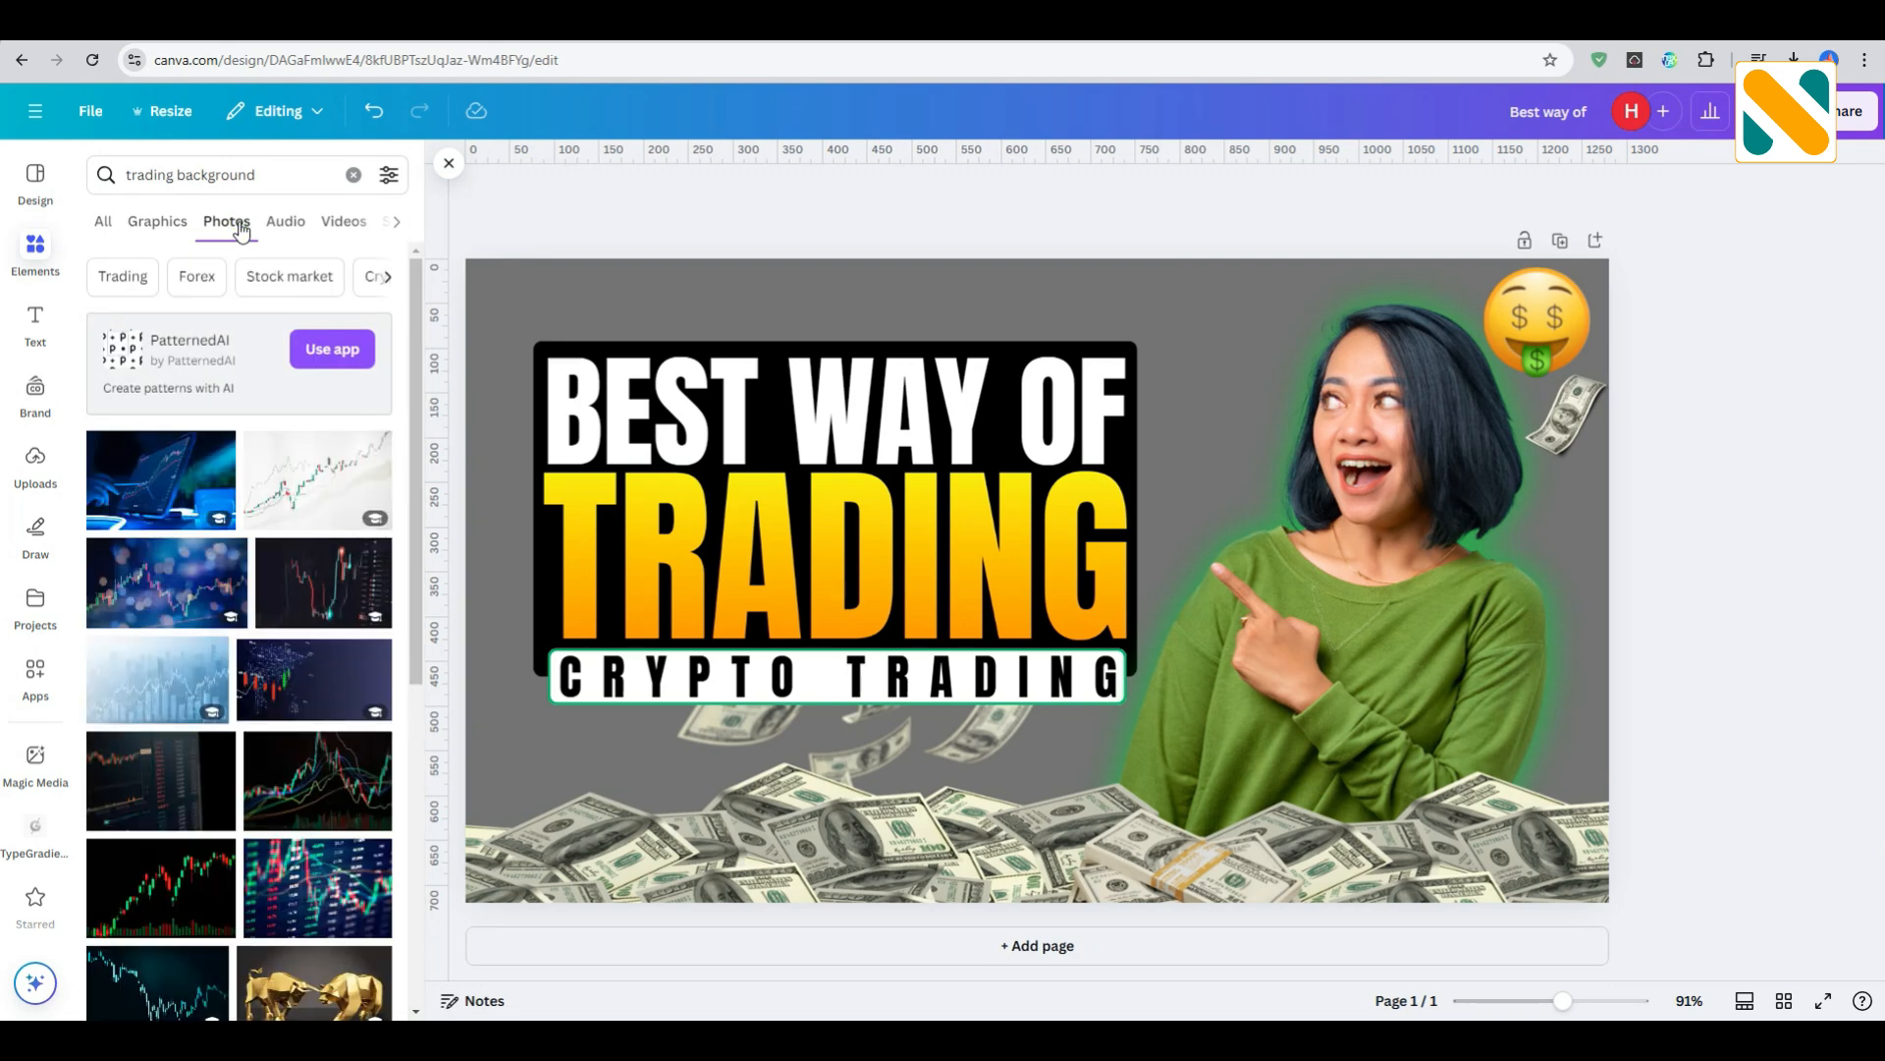
scroll(179, 638, down, 6)
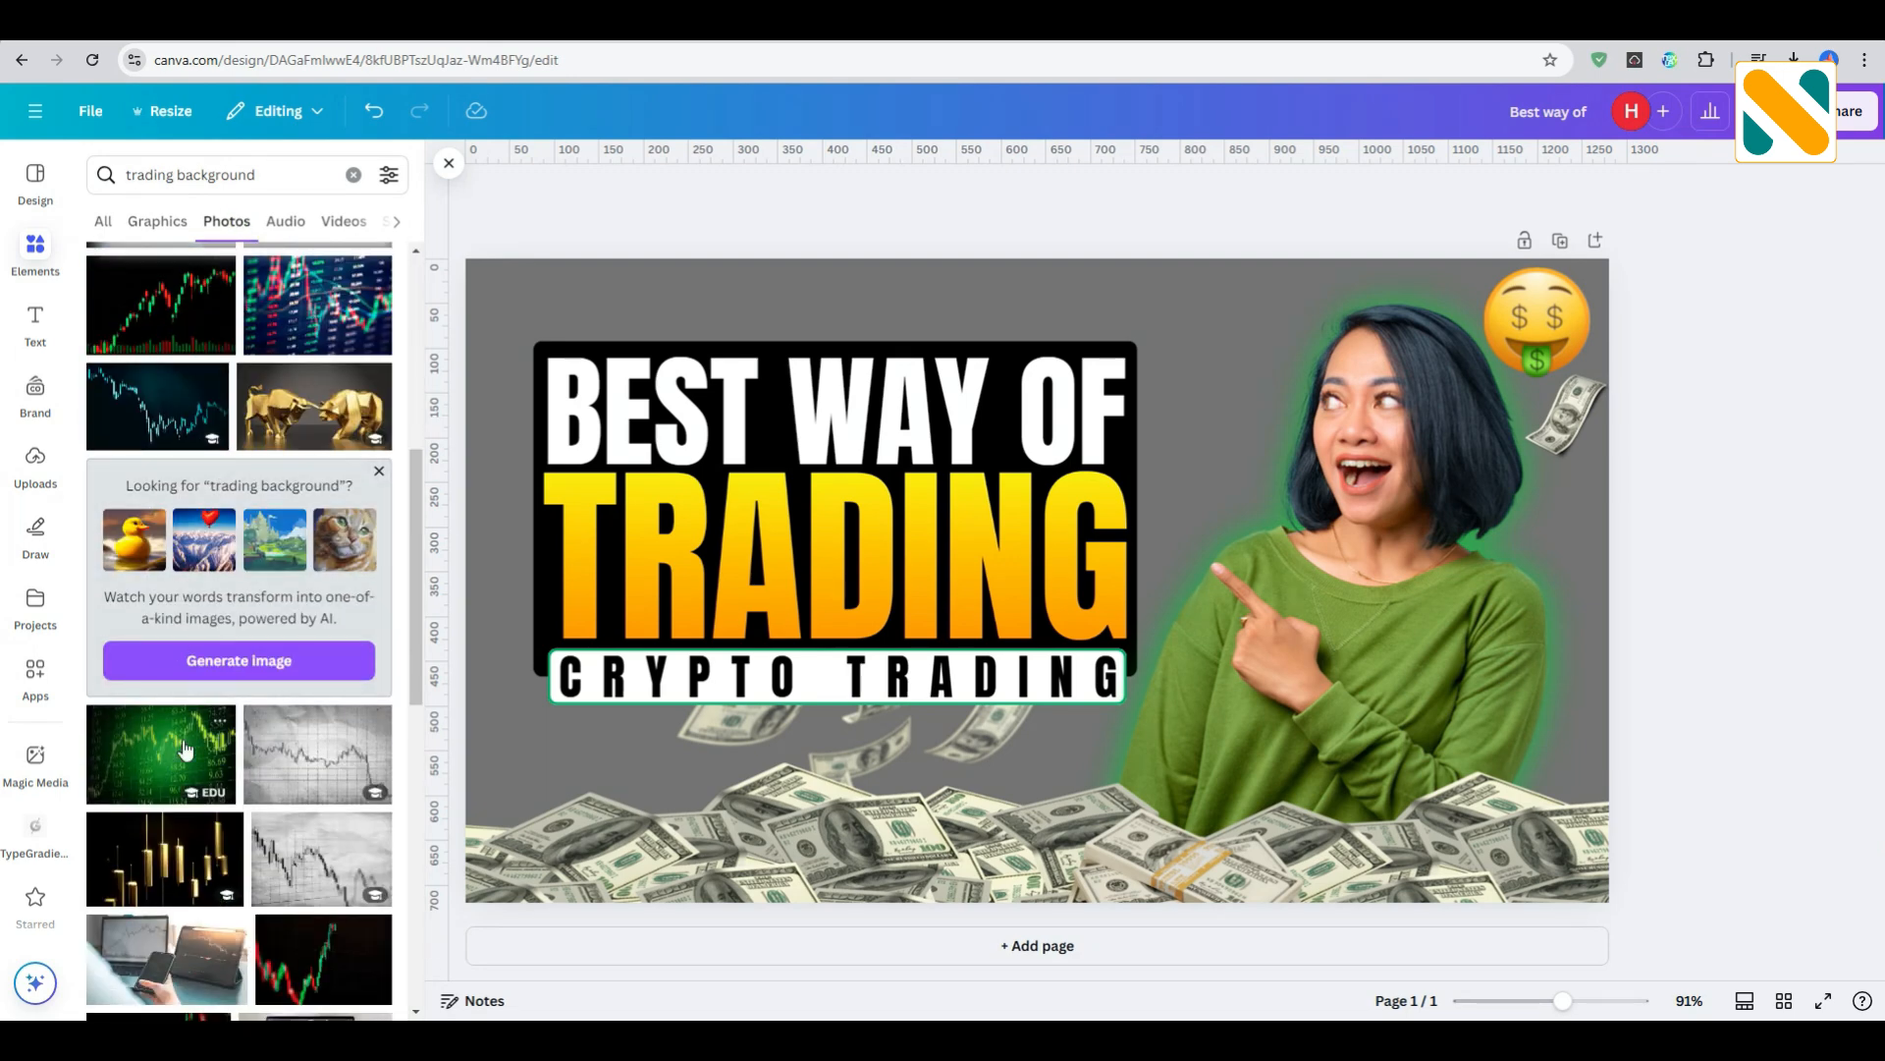
click(185, 750)
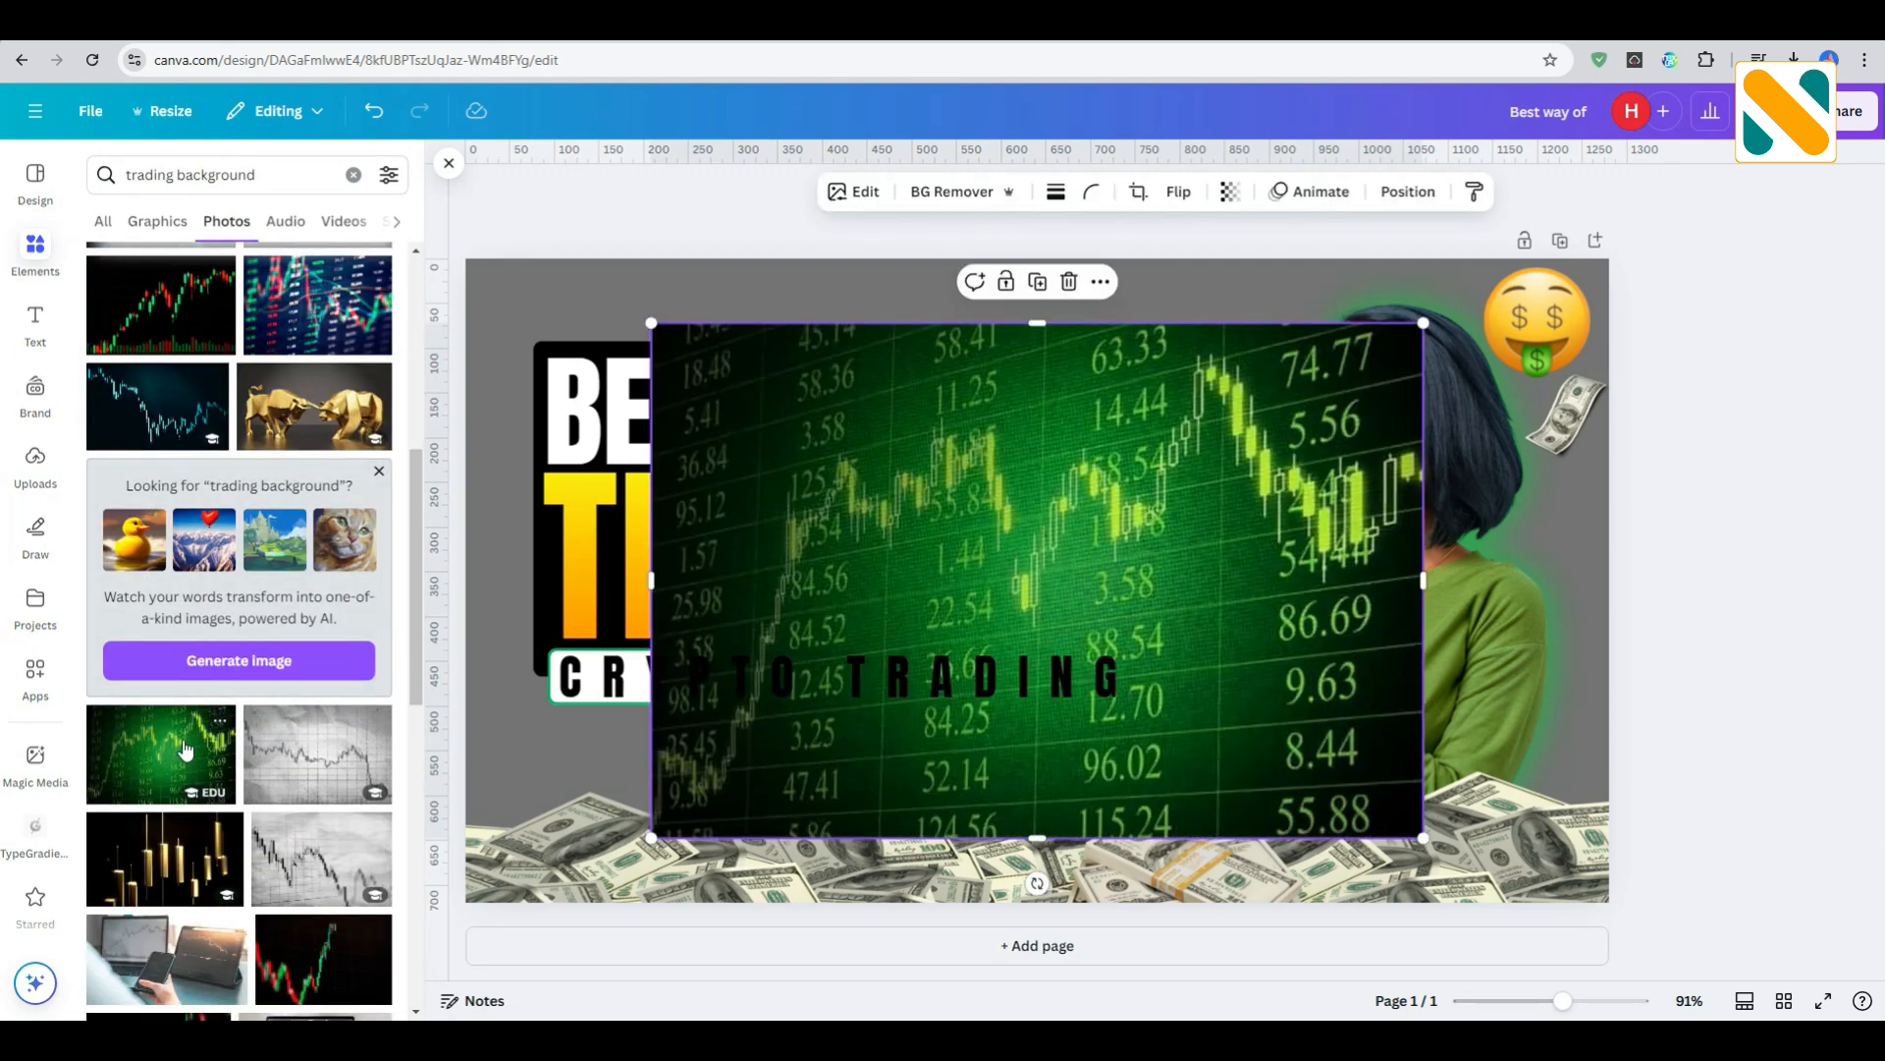
- Blur the whole green chart photo with an intensity of 20 and set it as the page background
click(856, 201)
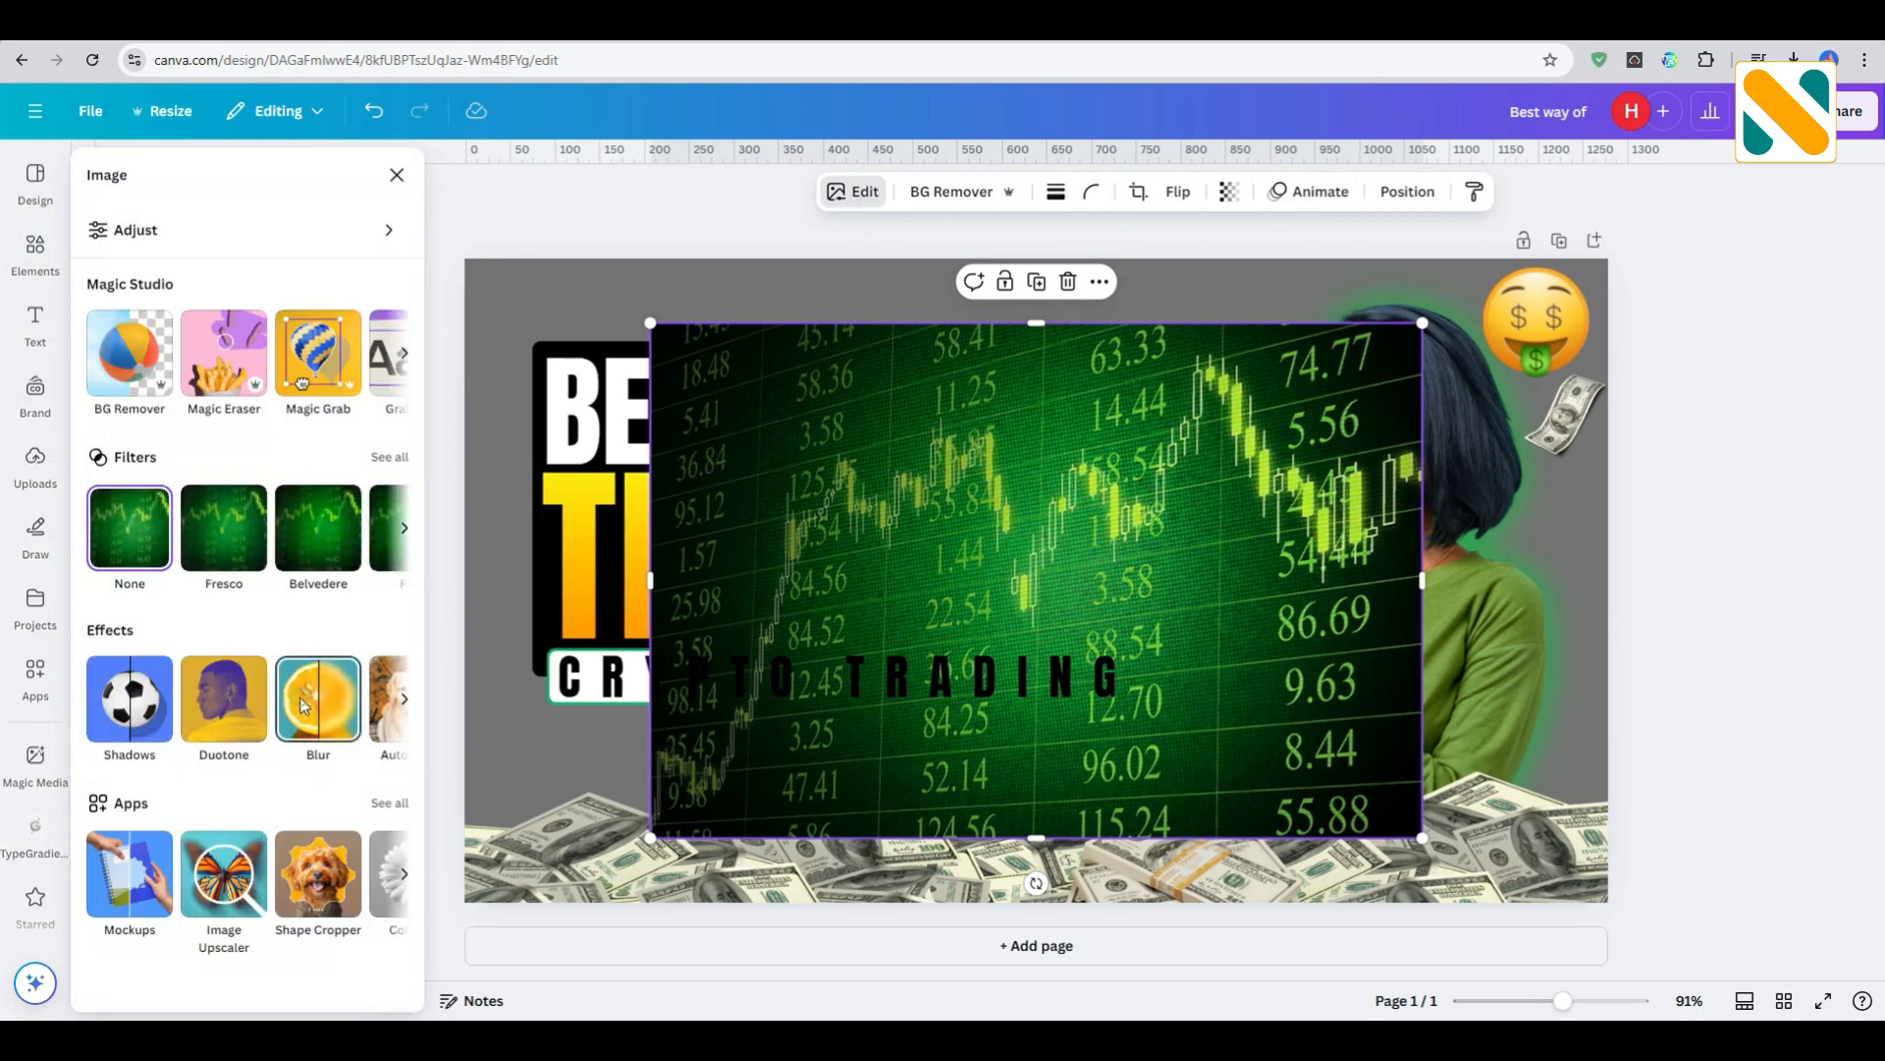
click(304, 705)
click(389, 325)
text(20)
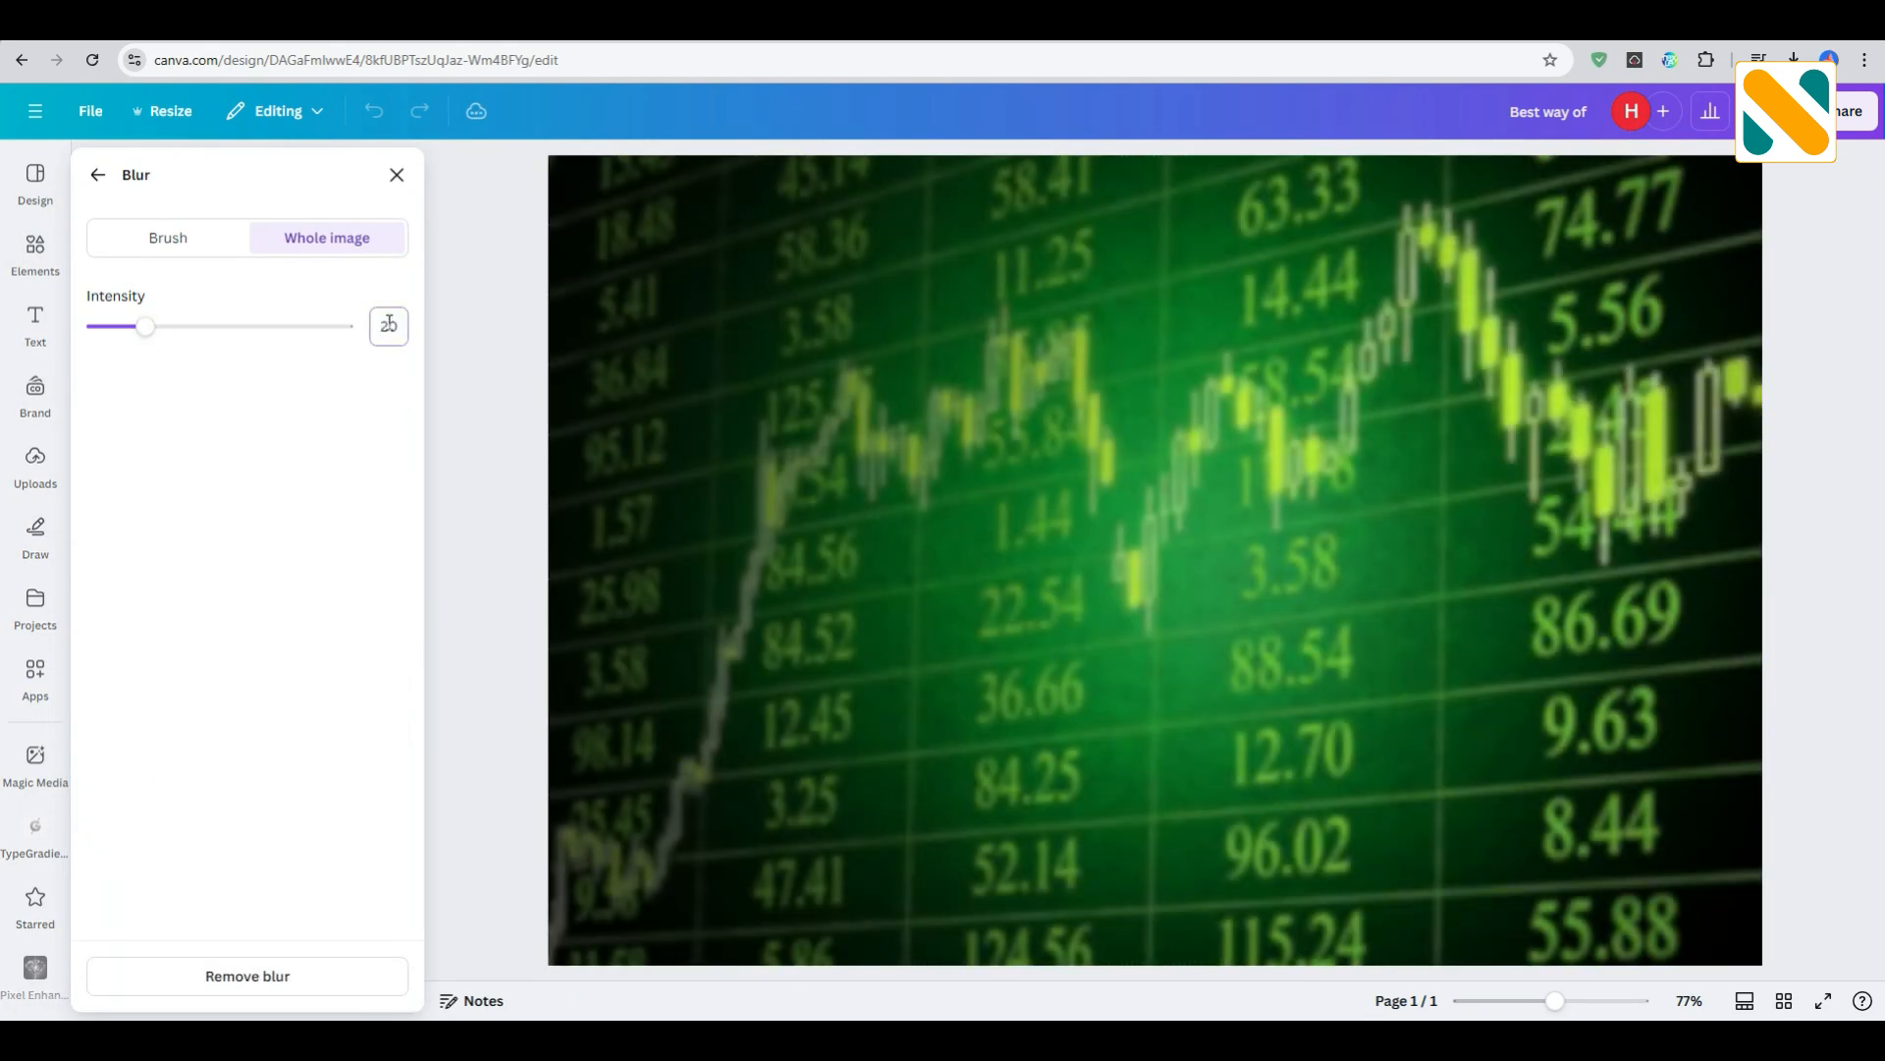
click(389, 179)
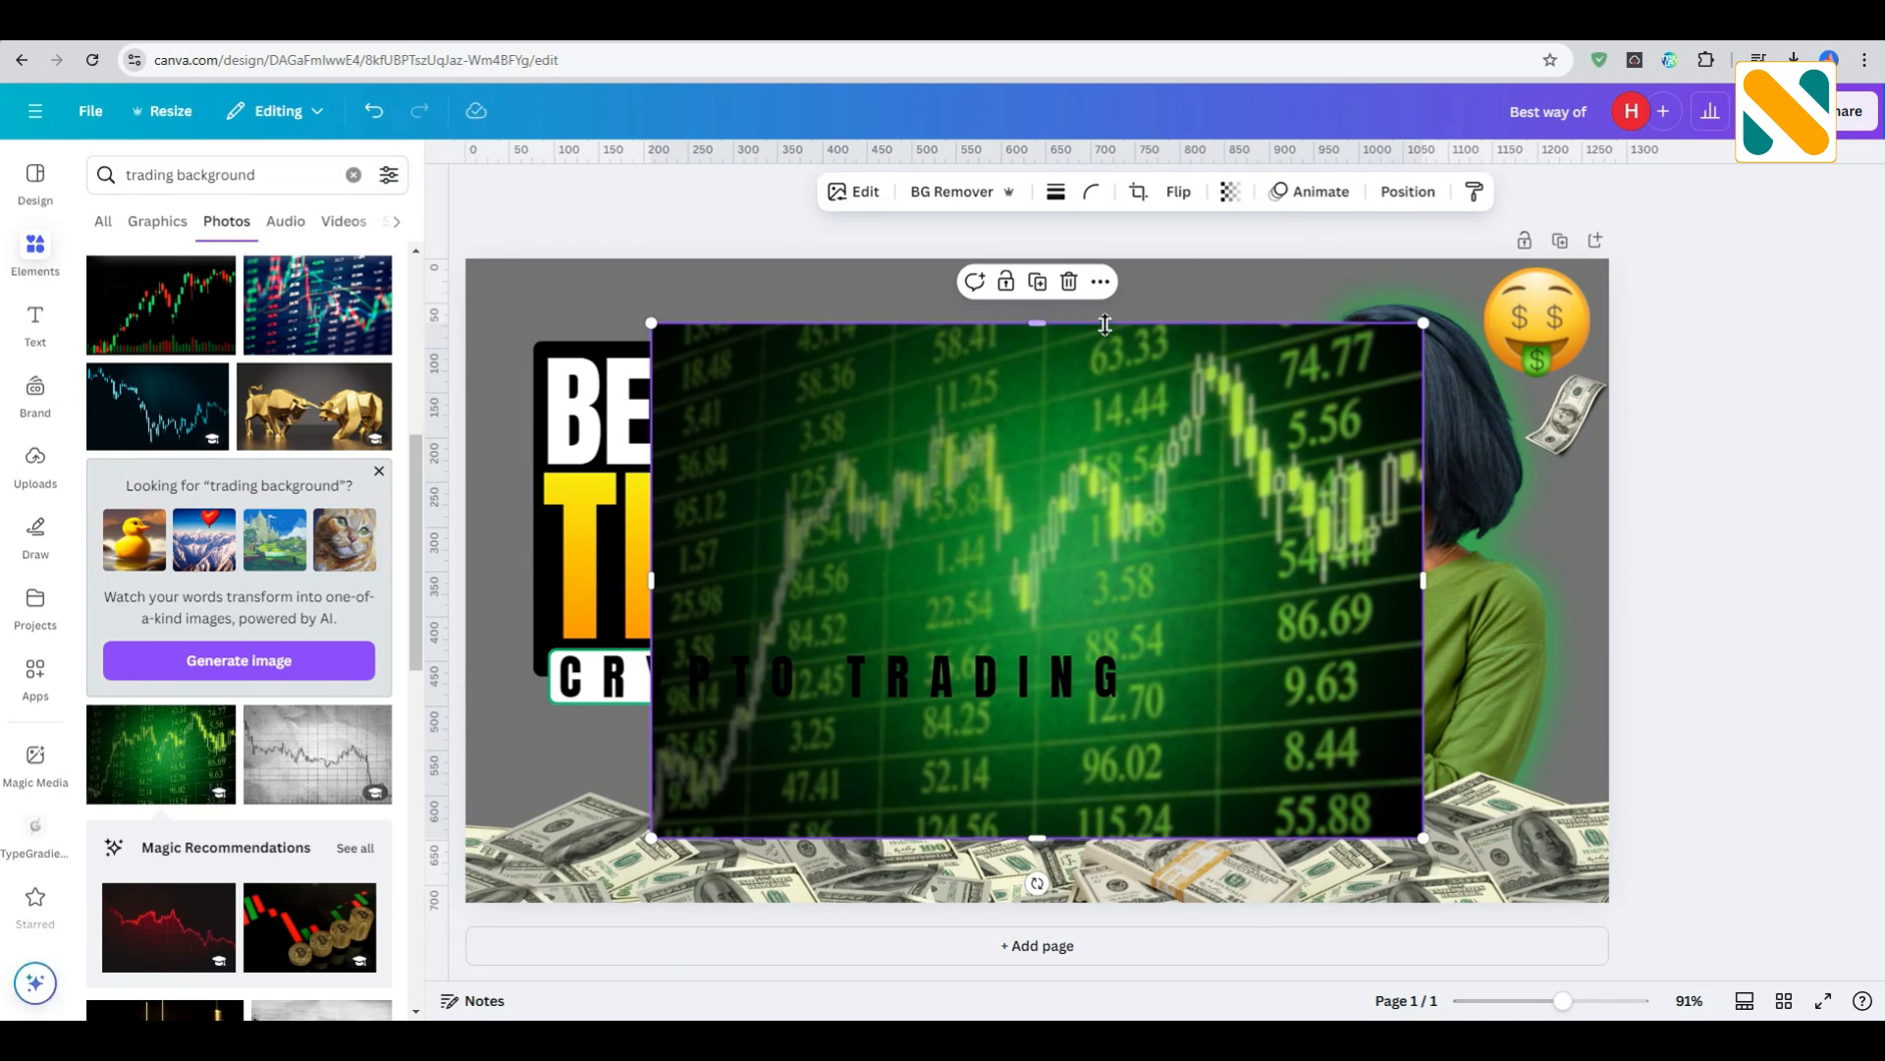
click(1101, 285)
click(1144, 847)
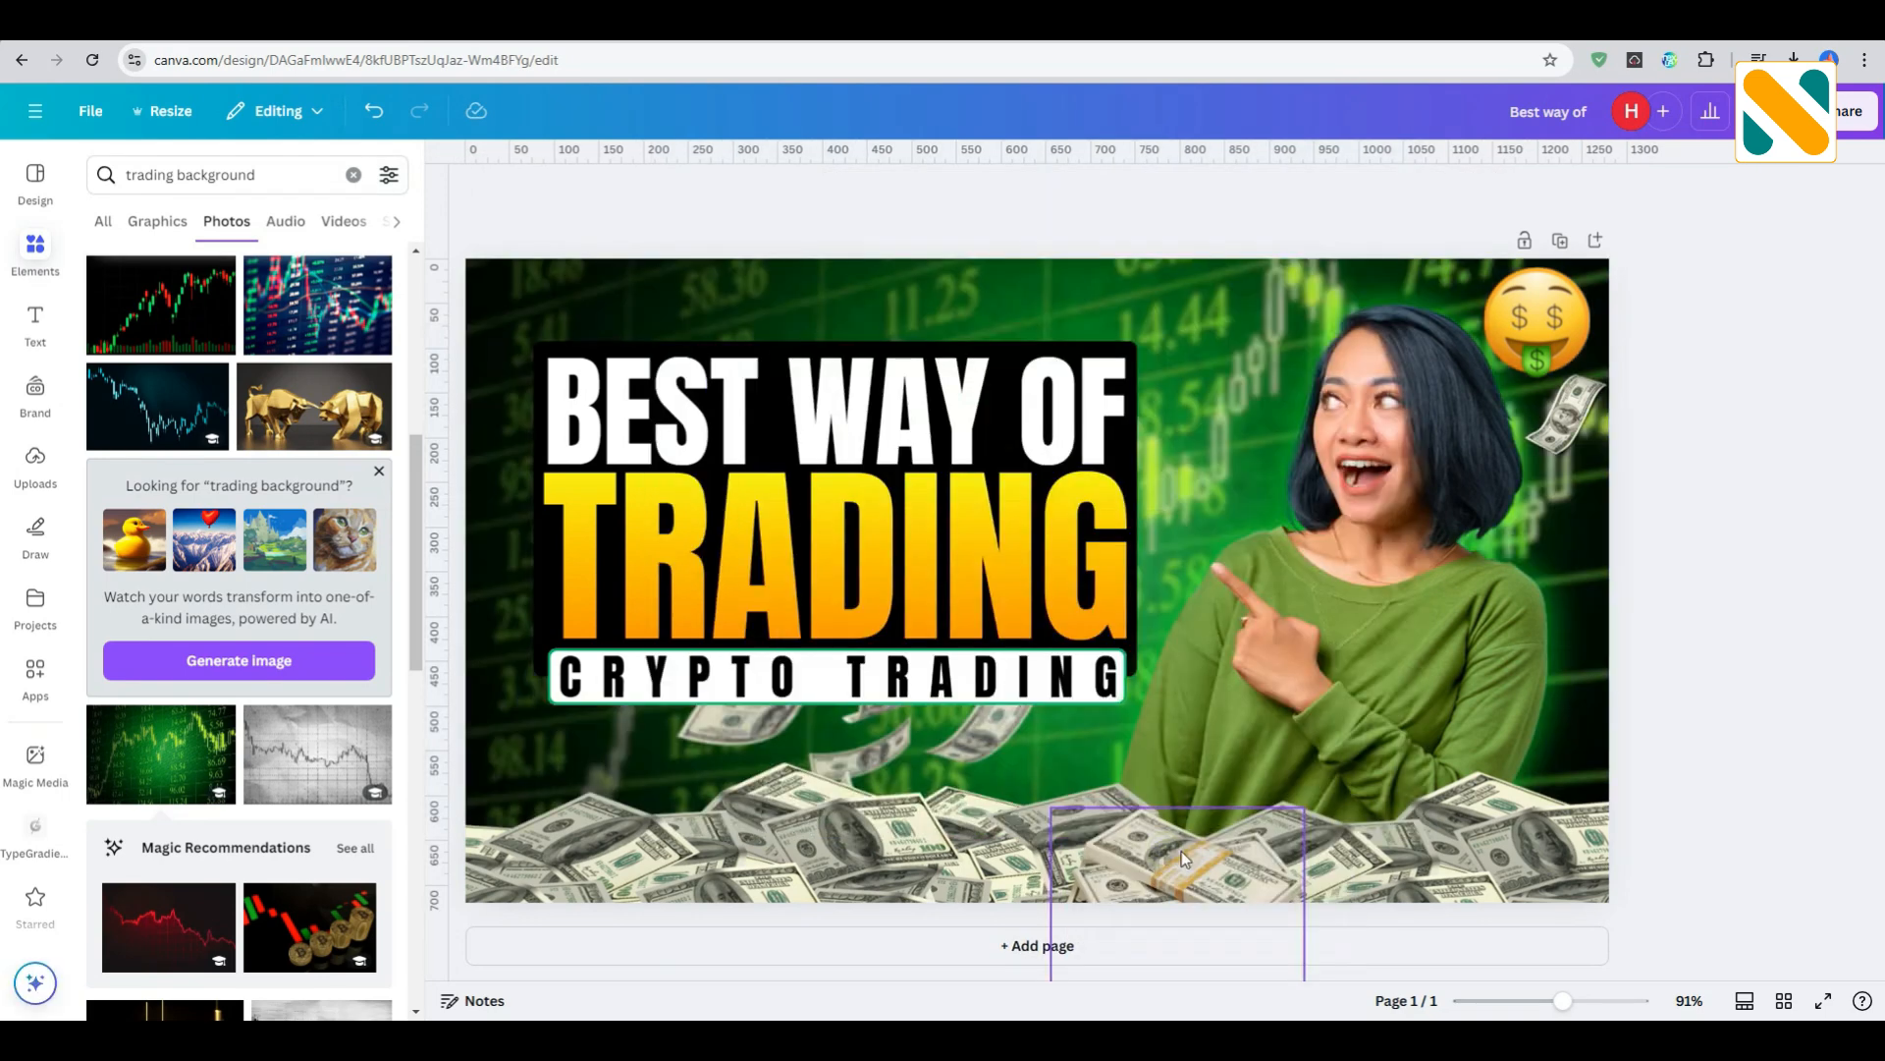
- Search the graphics for "green glow", add the bright green round glow and position it over the right half of the title block
click(274, 174)
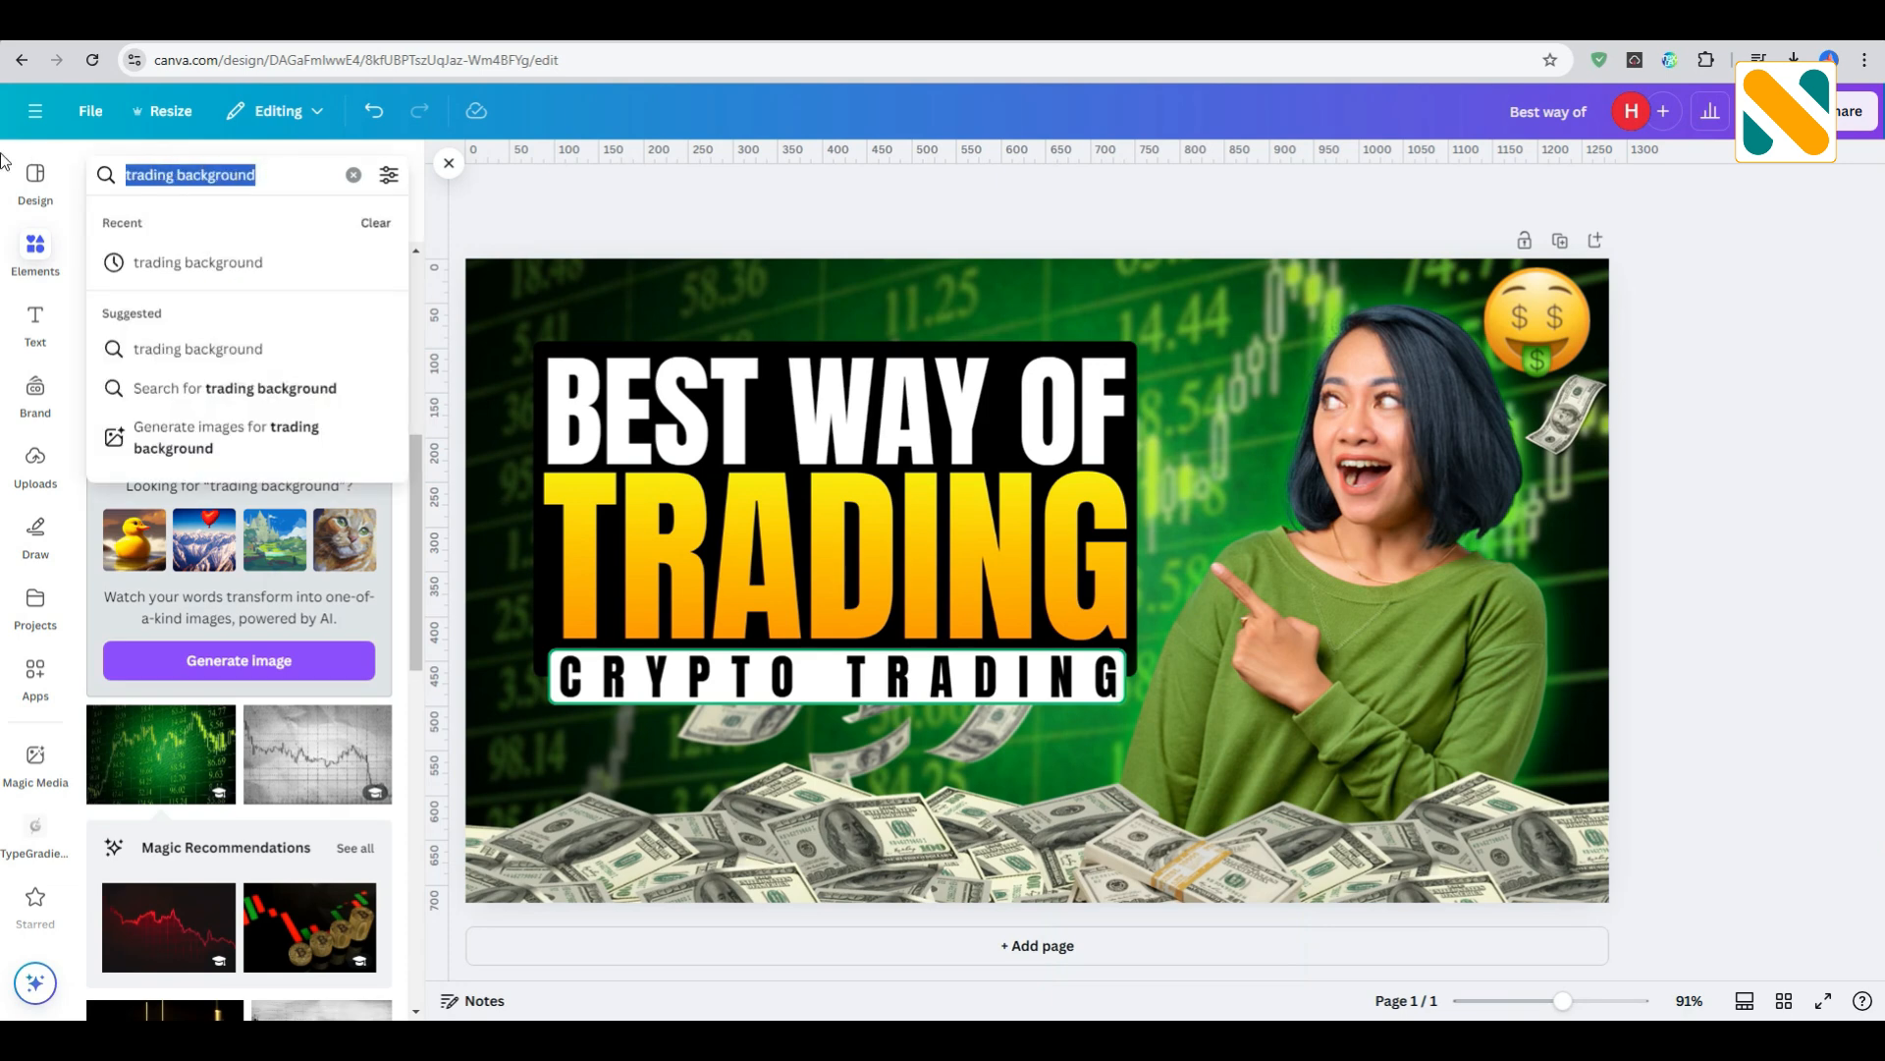
text(green glow)
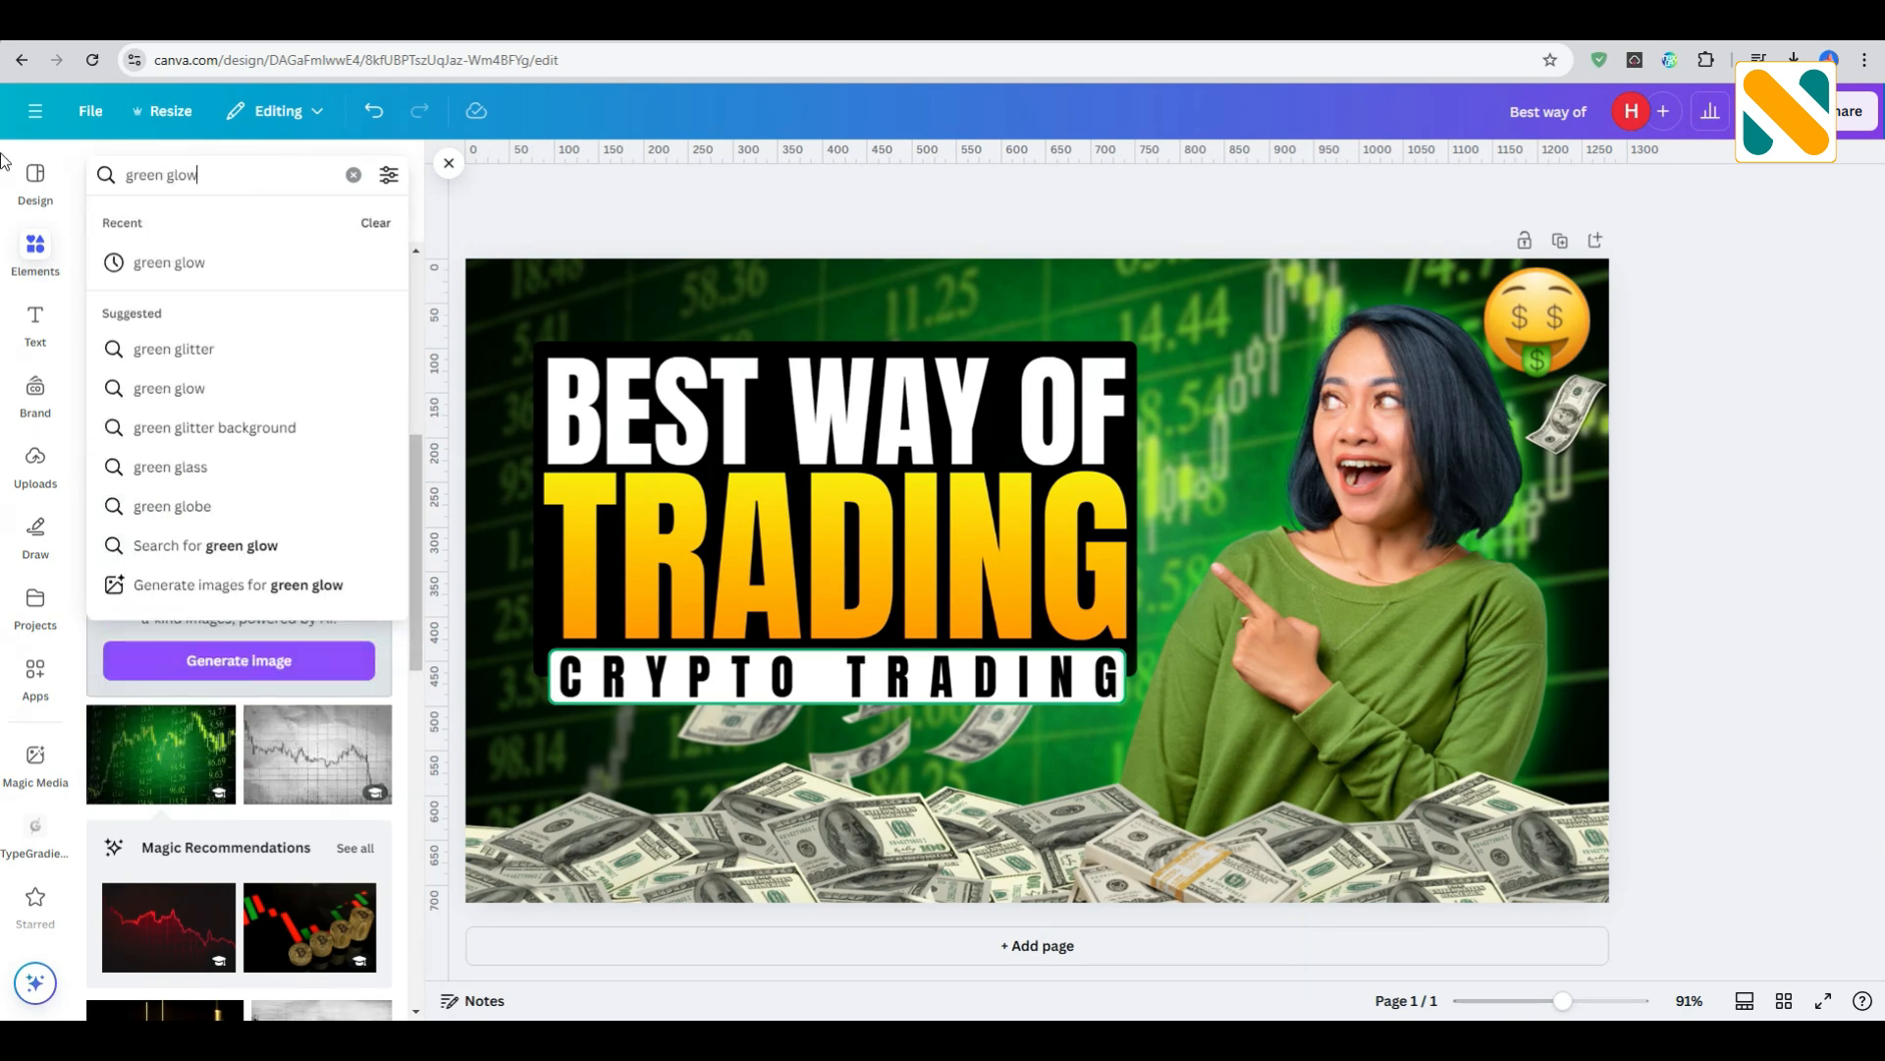
key(Return)
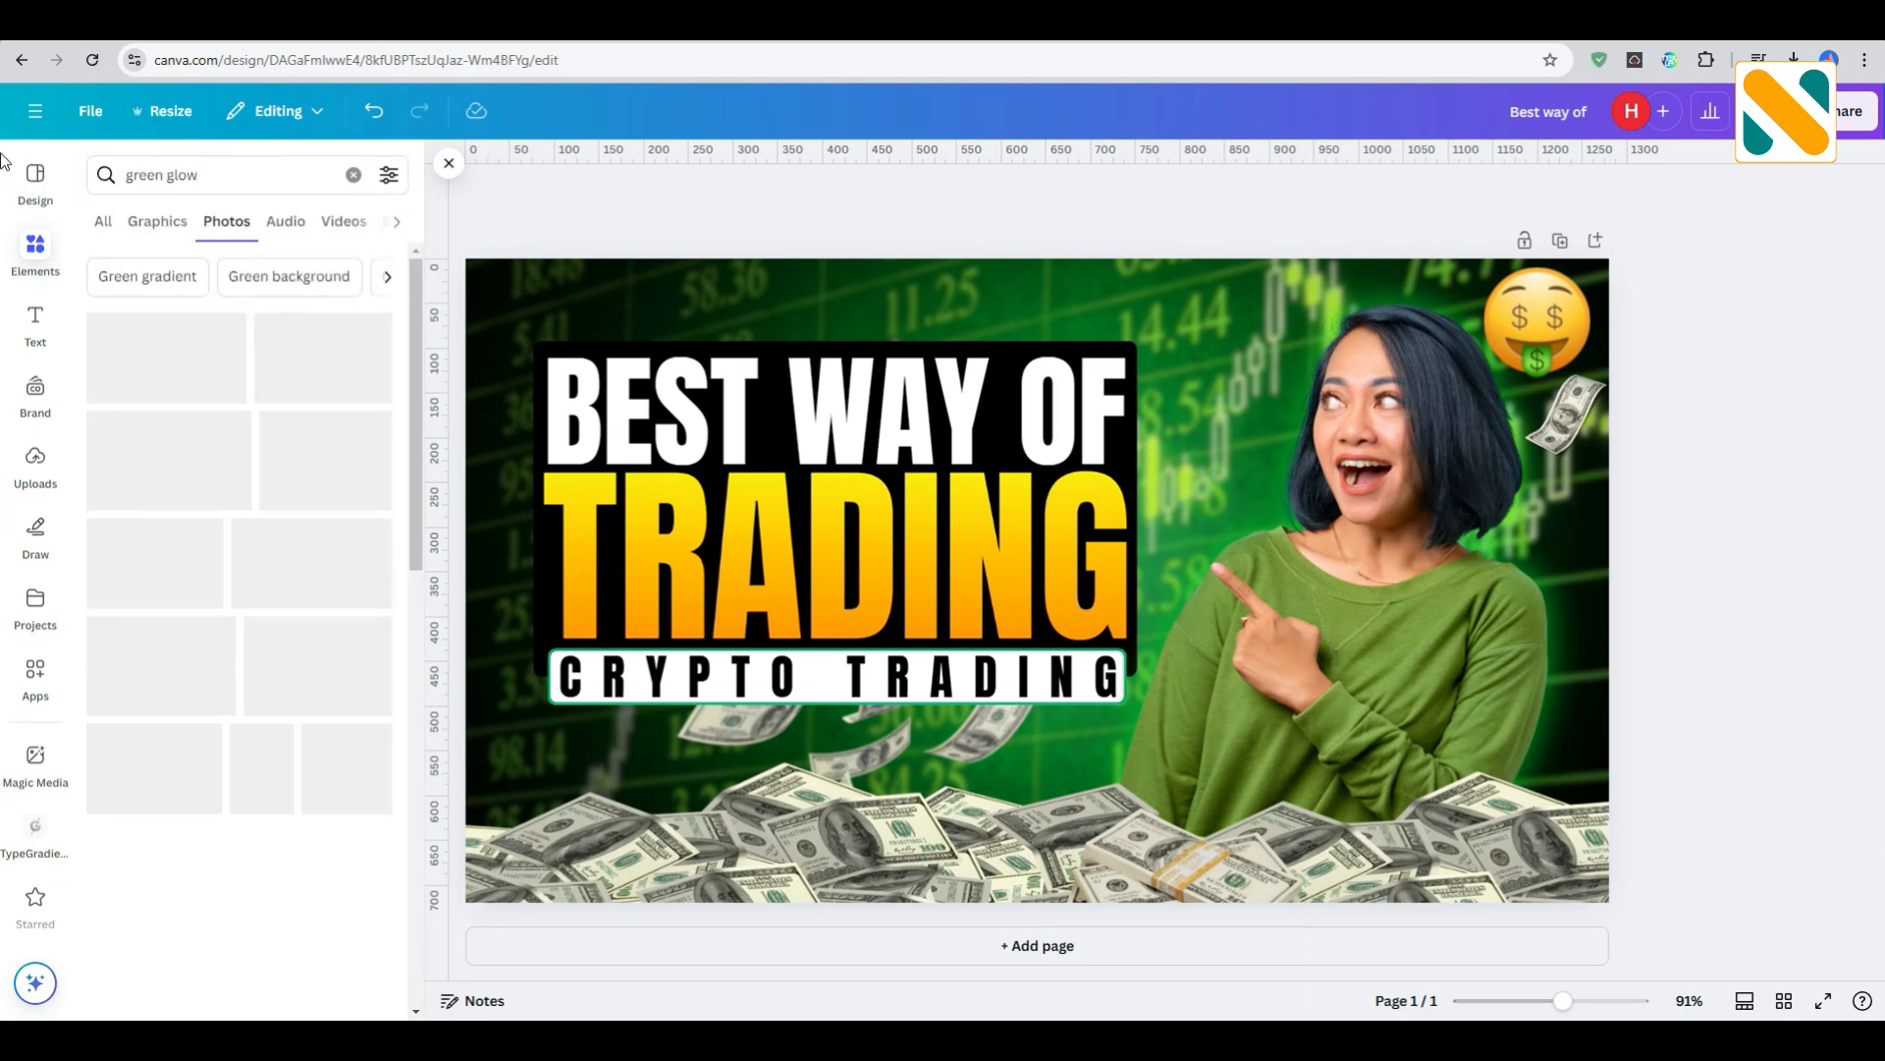
click(159, 224)
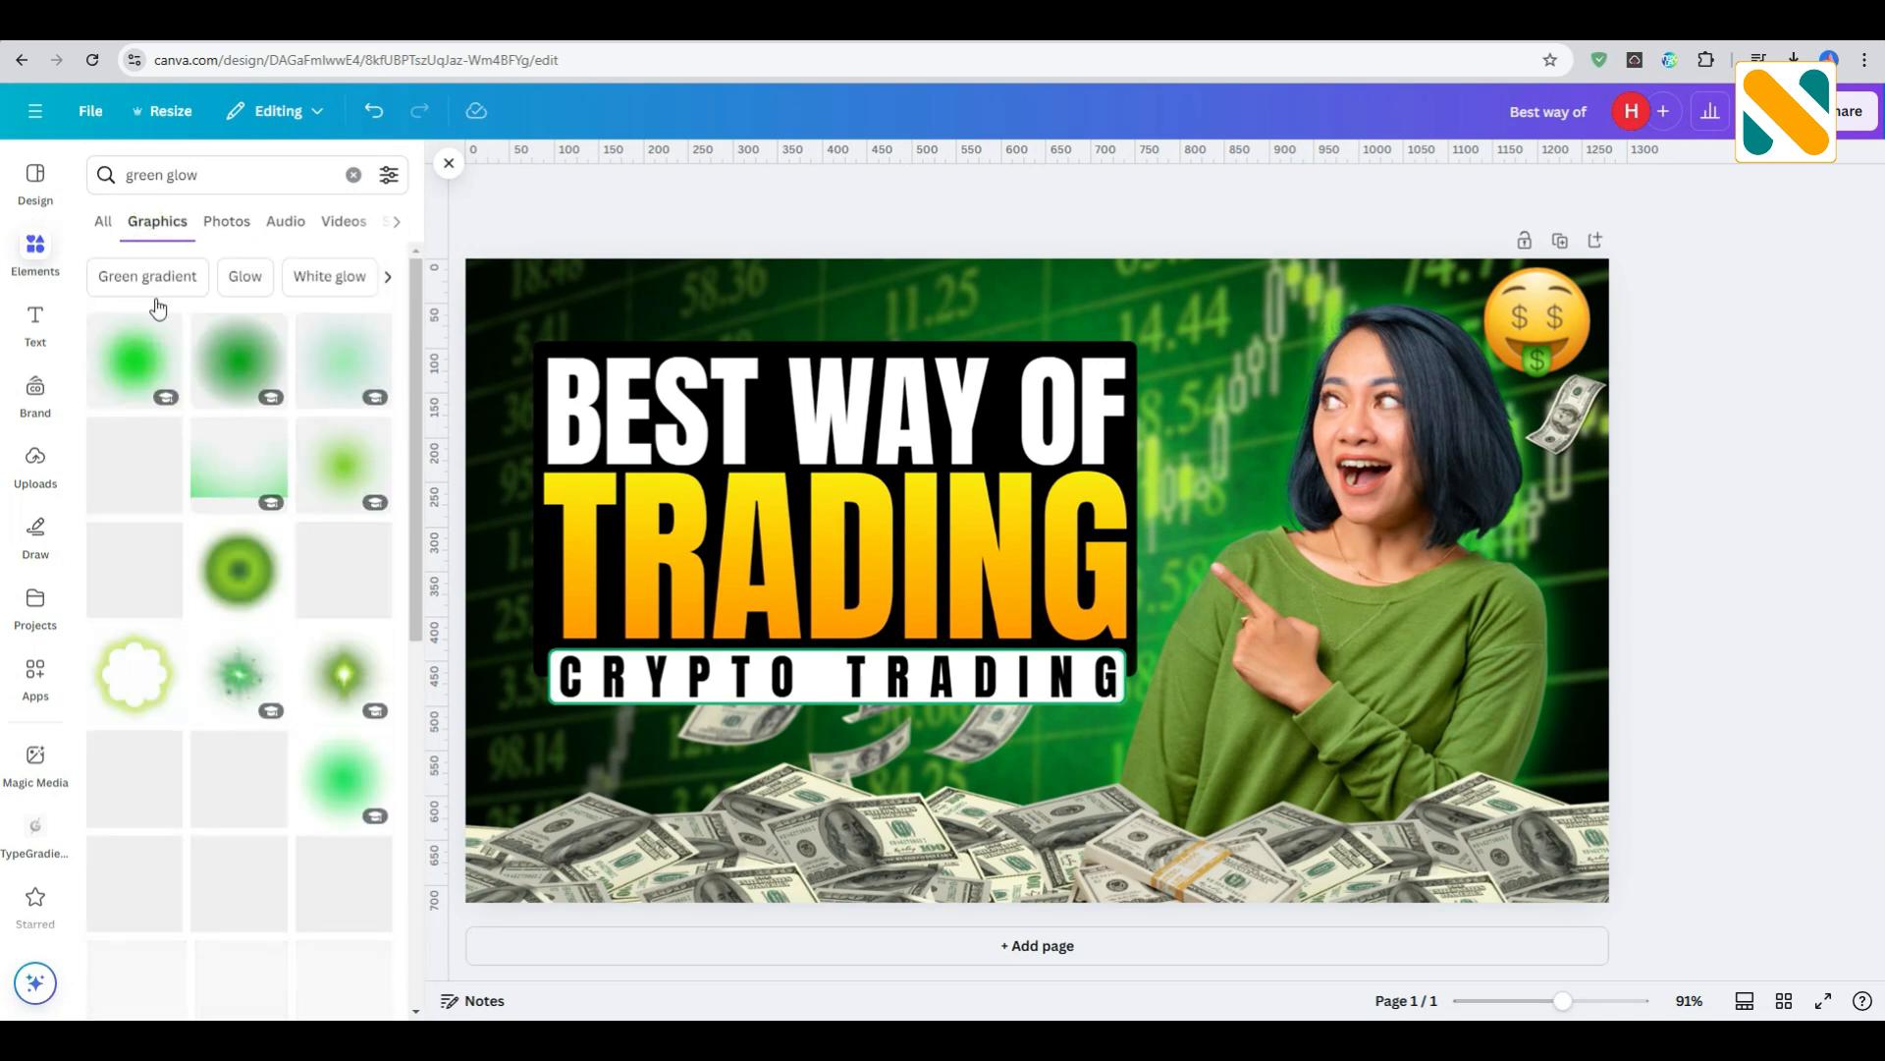
click(135, 360)
mouse_move(1084, 572)
mouse_down()
mouse_move(1067, 537)
mouse_move(1082, 567)
mouse_move(1094, 533)
mouse_move(1095, 564)
mouse_up()
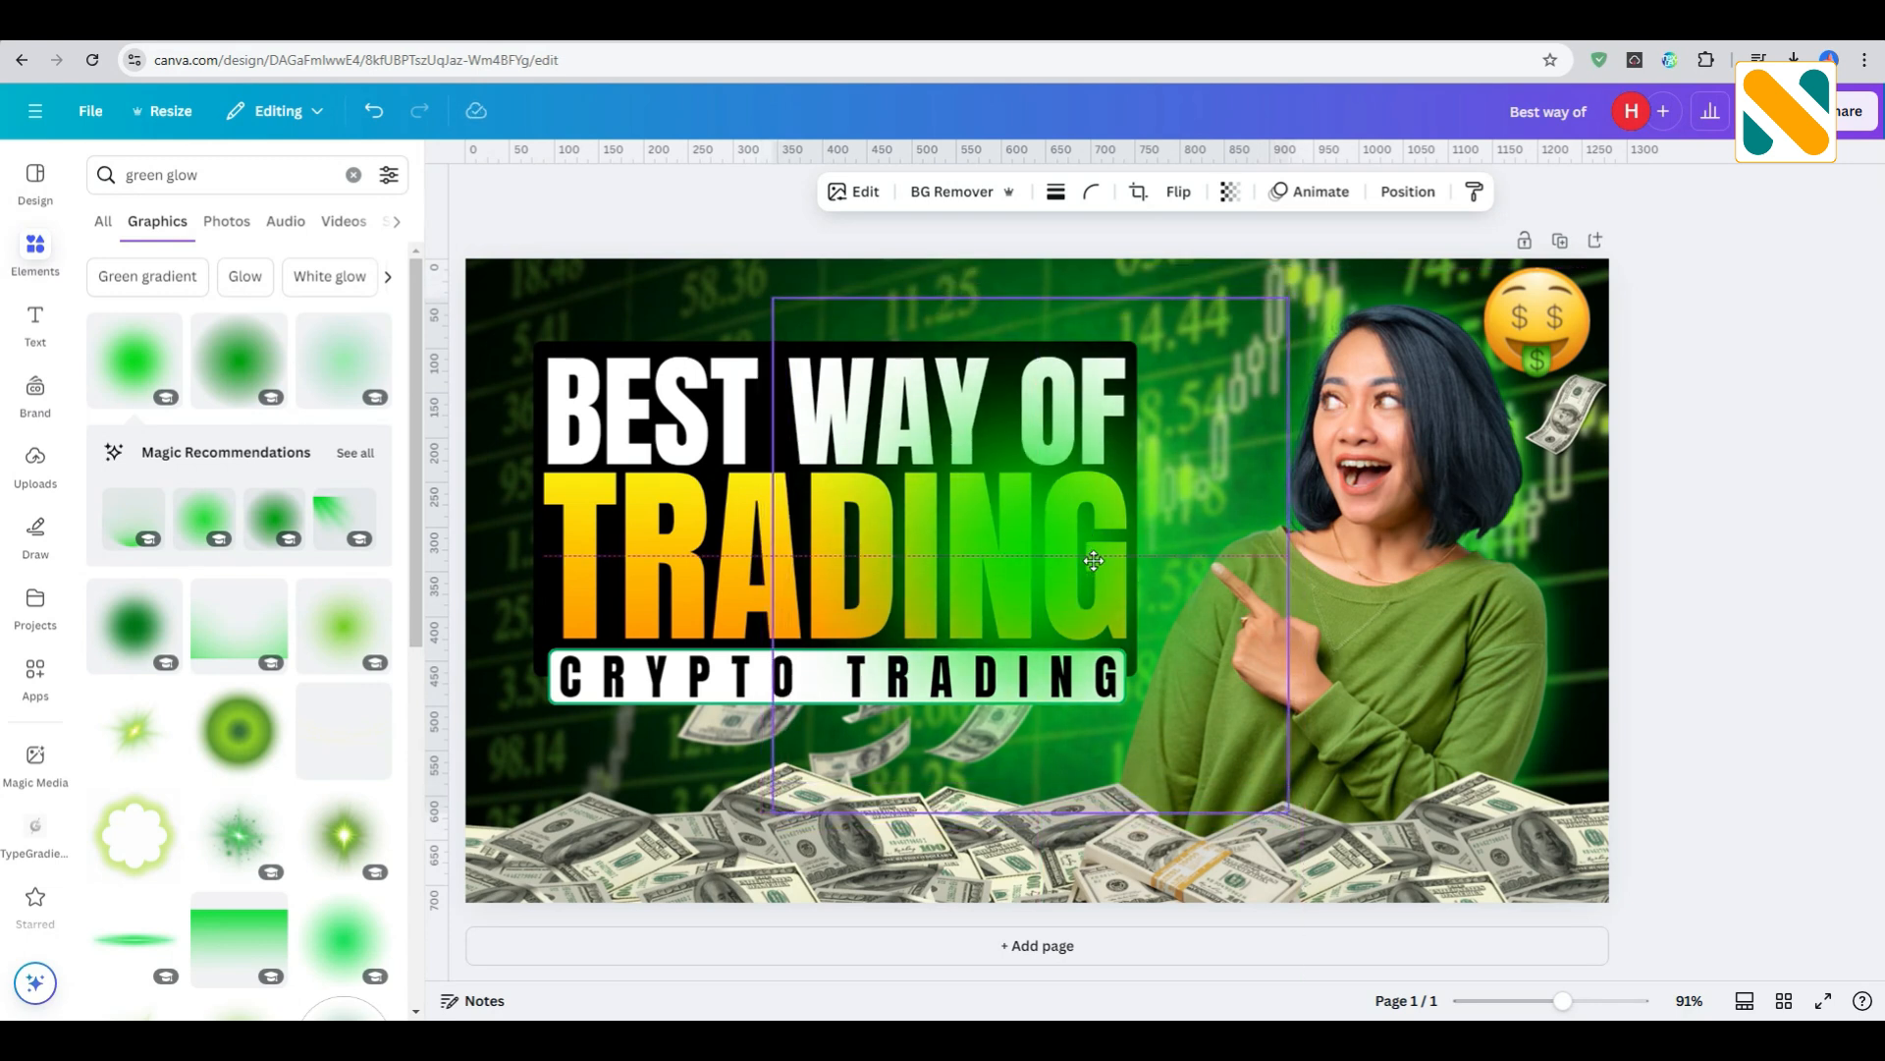
- Send the green glow backward behind the title block and enlarge it to about 641 × 640 px
click(1406, 191)
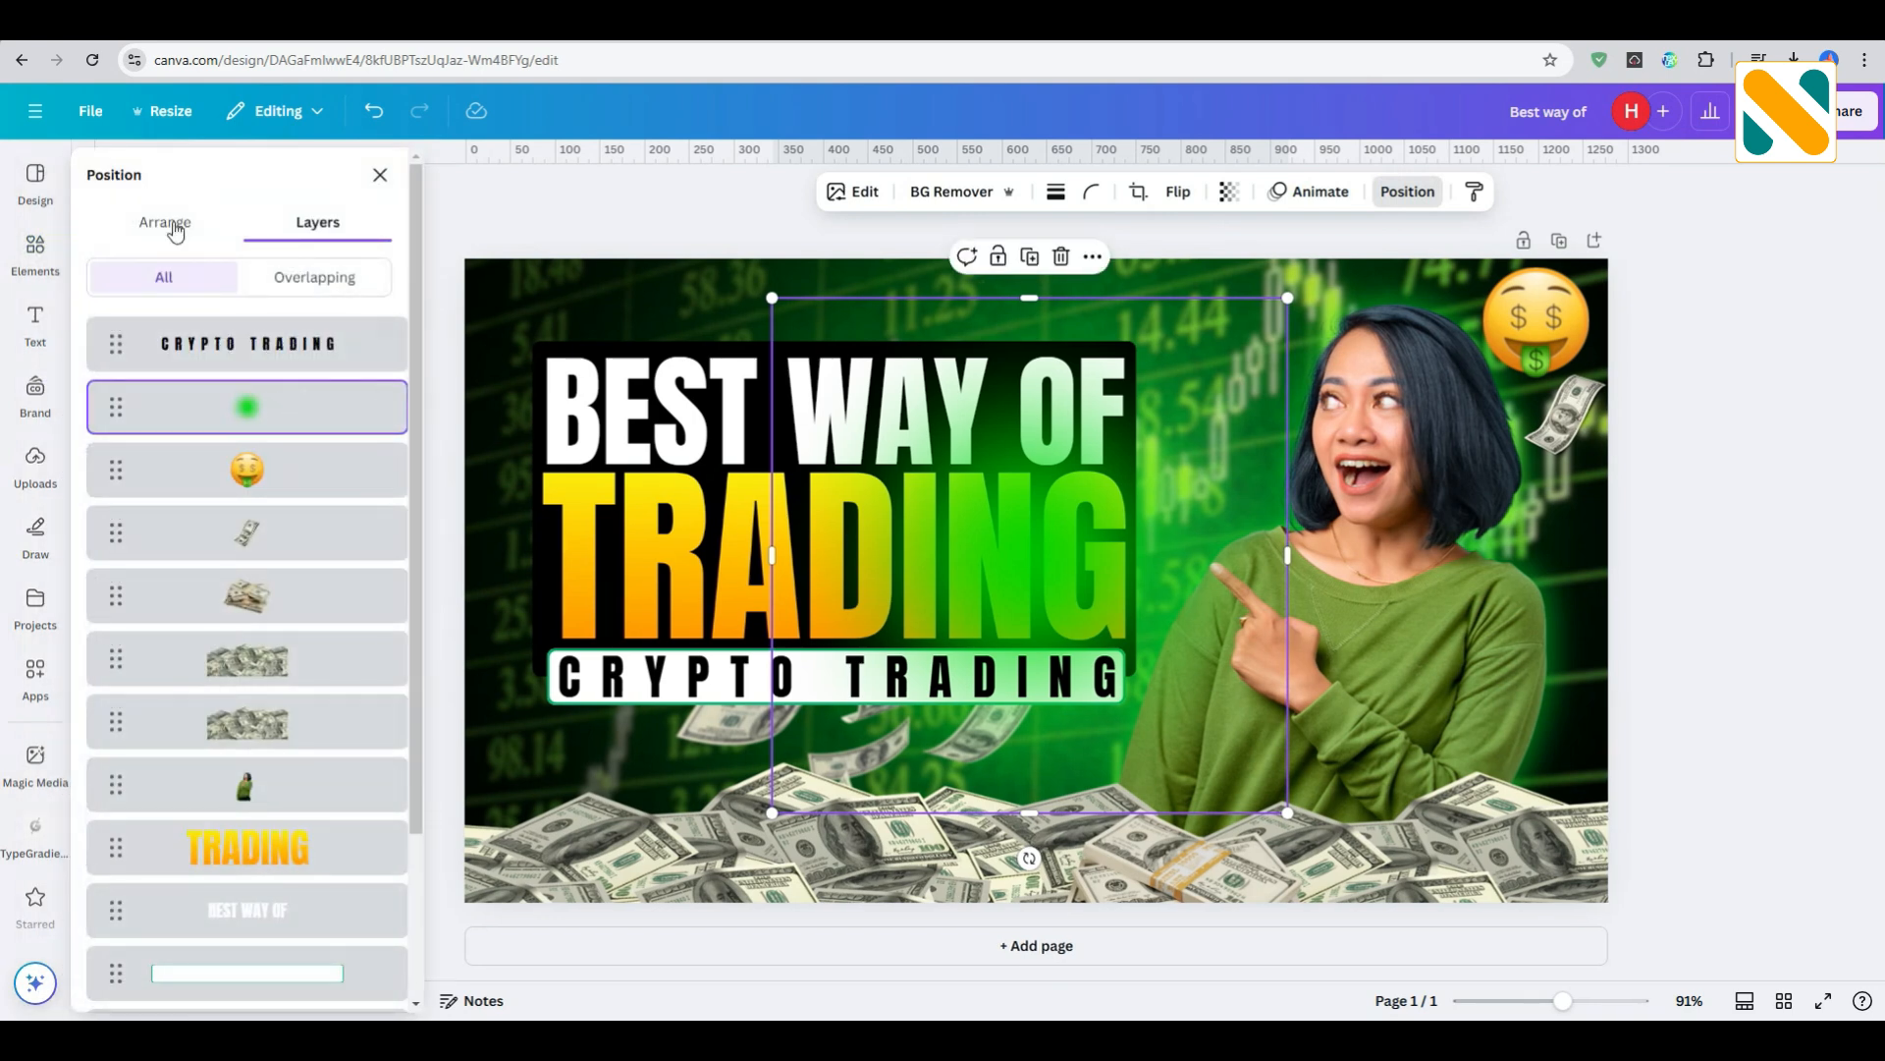
click(169, 224)
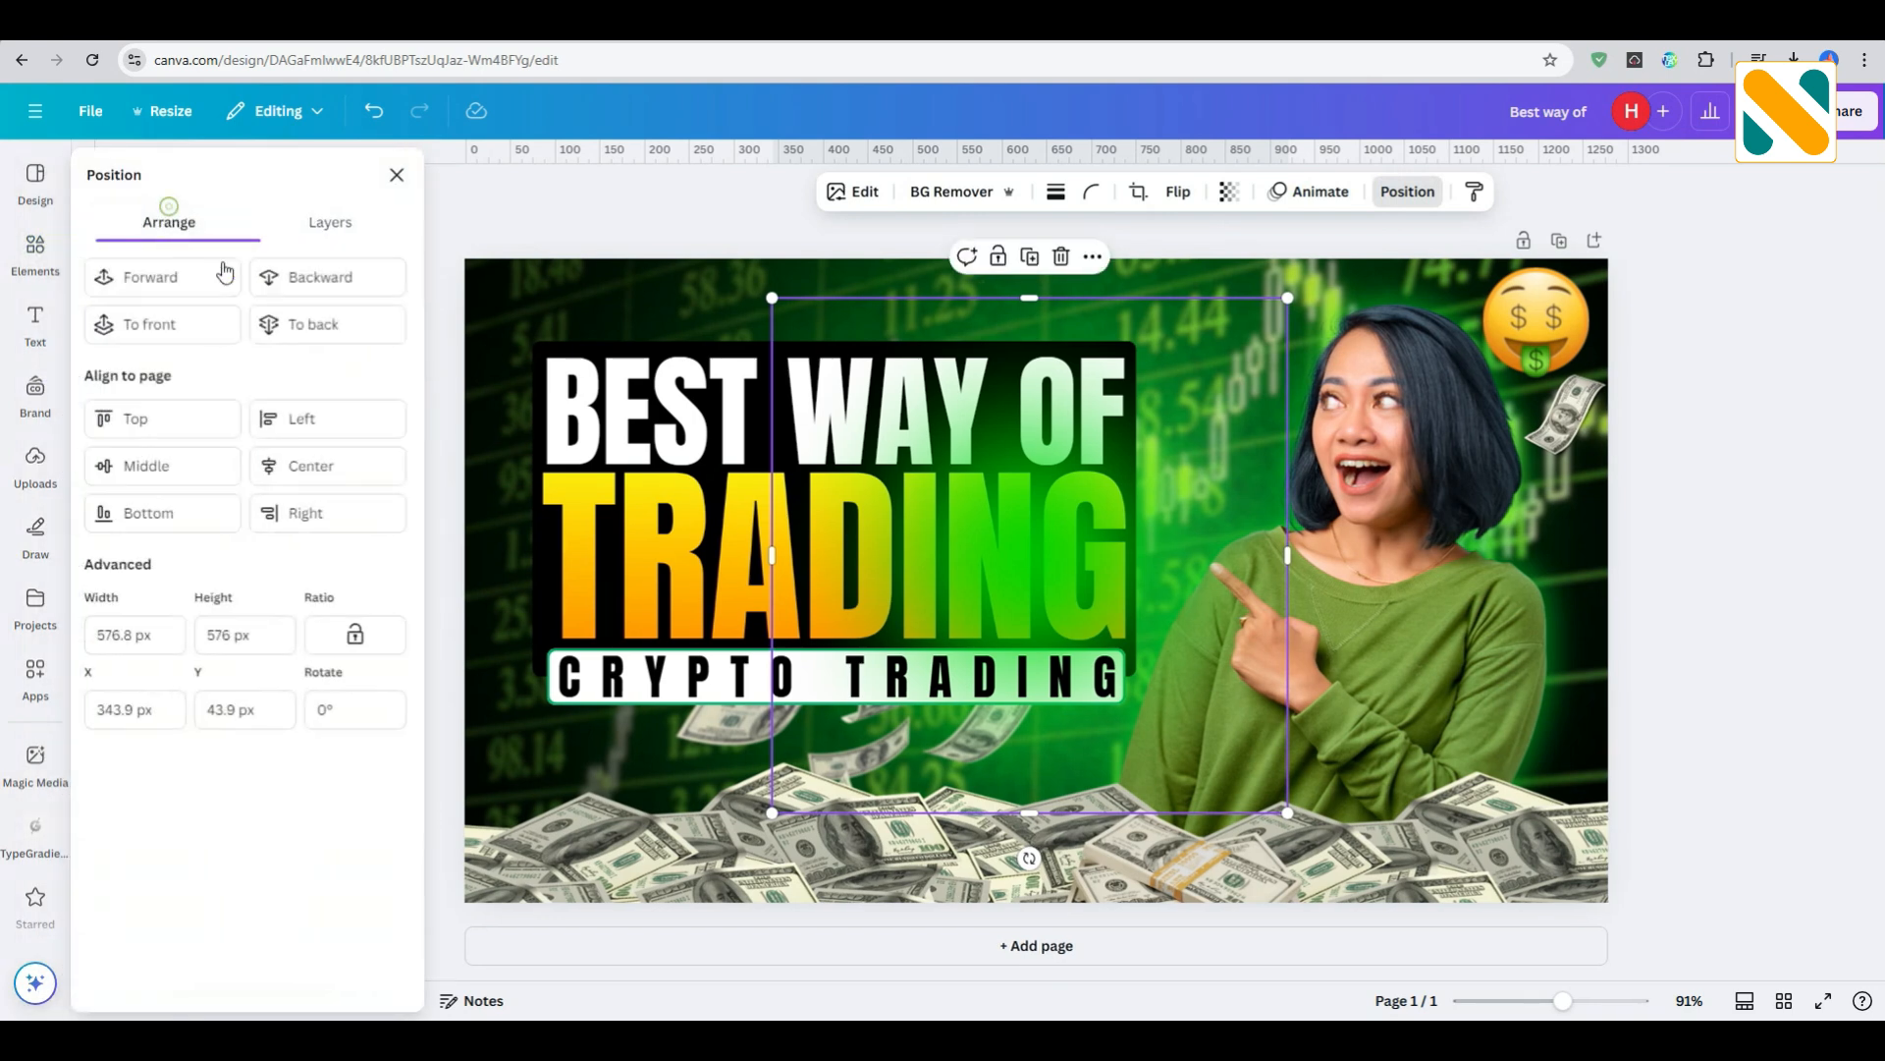
click(332, 278)
click(332, 278)
click(332, 278)
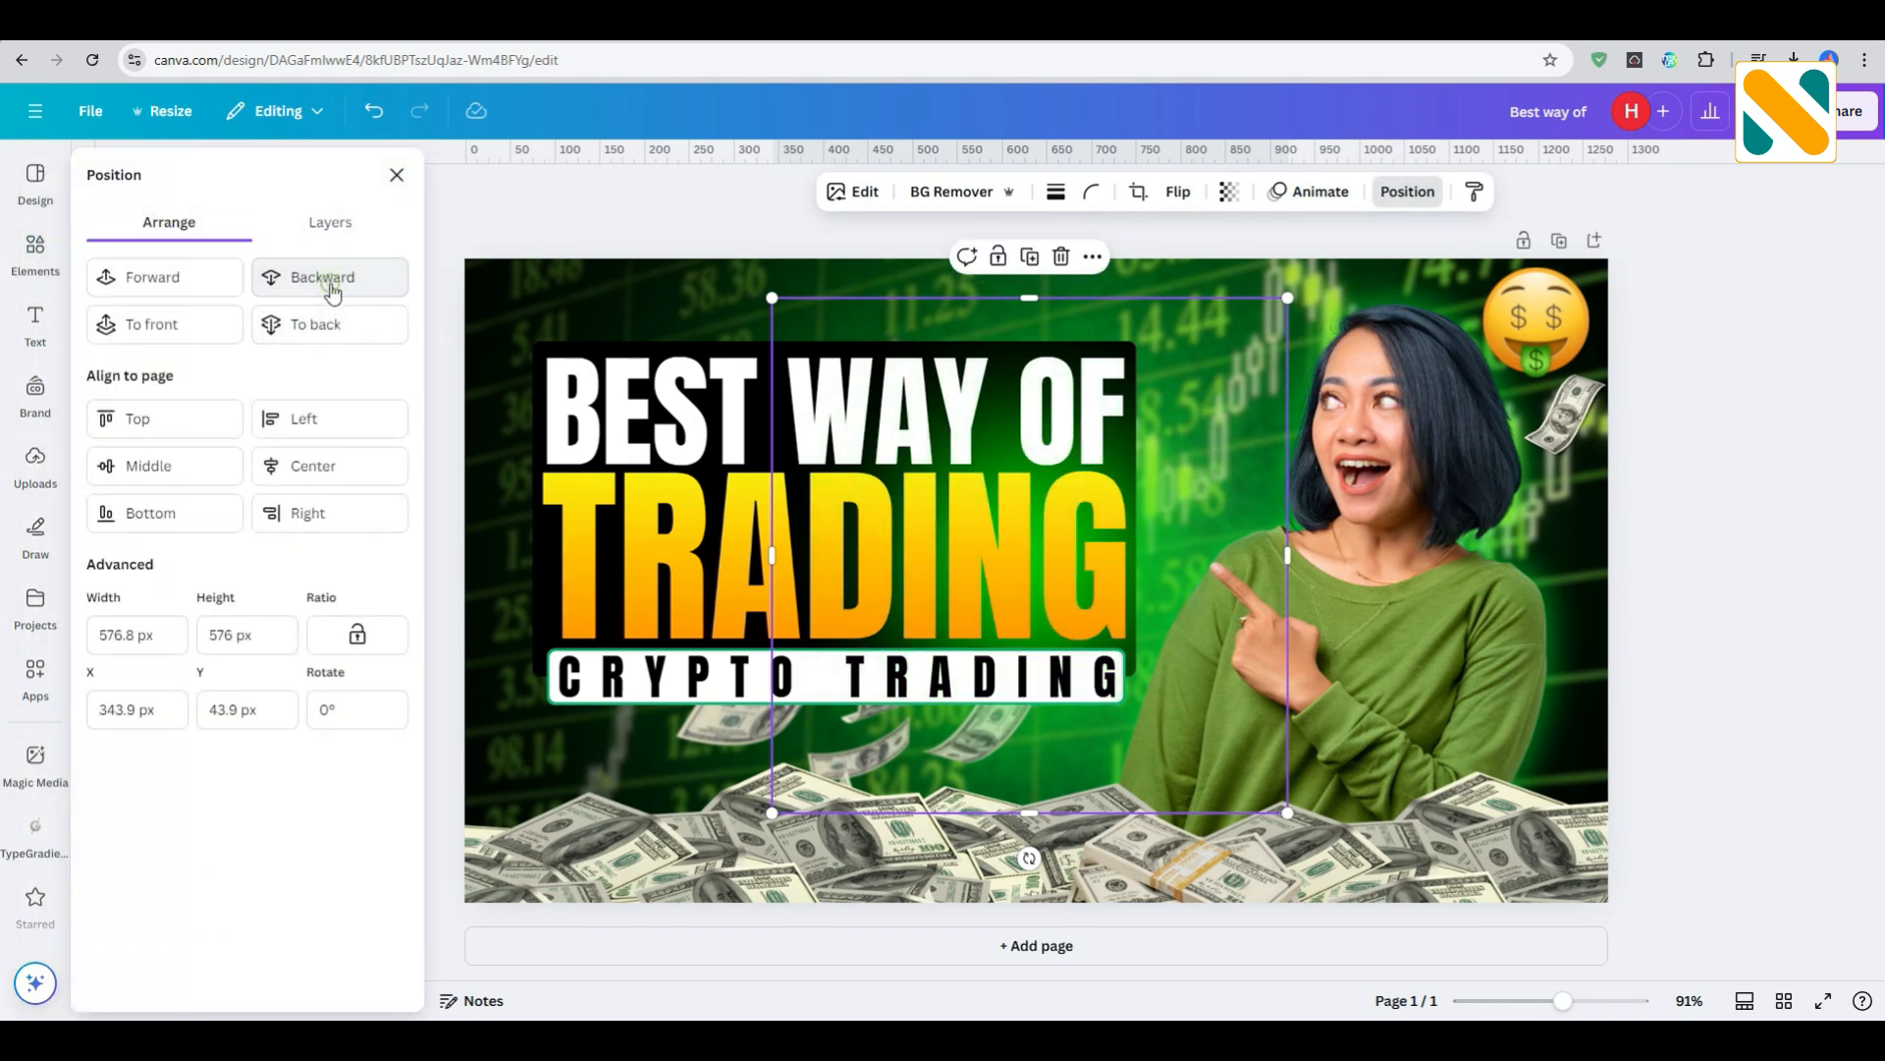
click(332, 280)
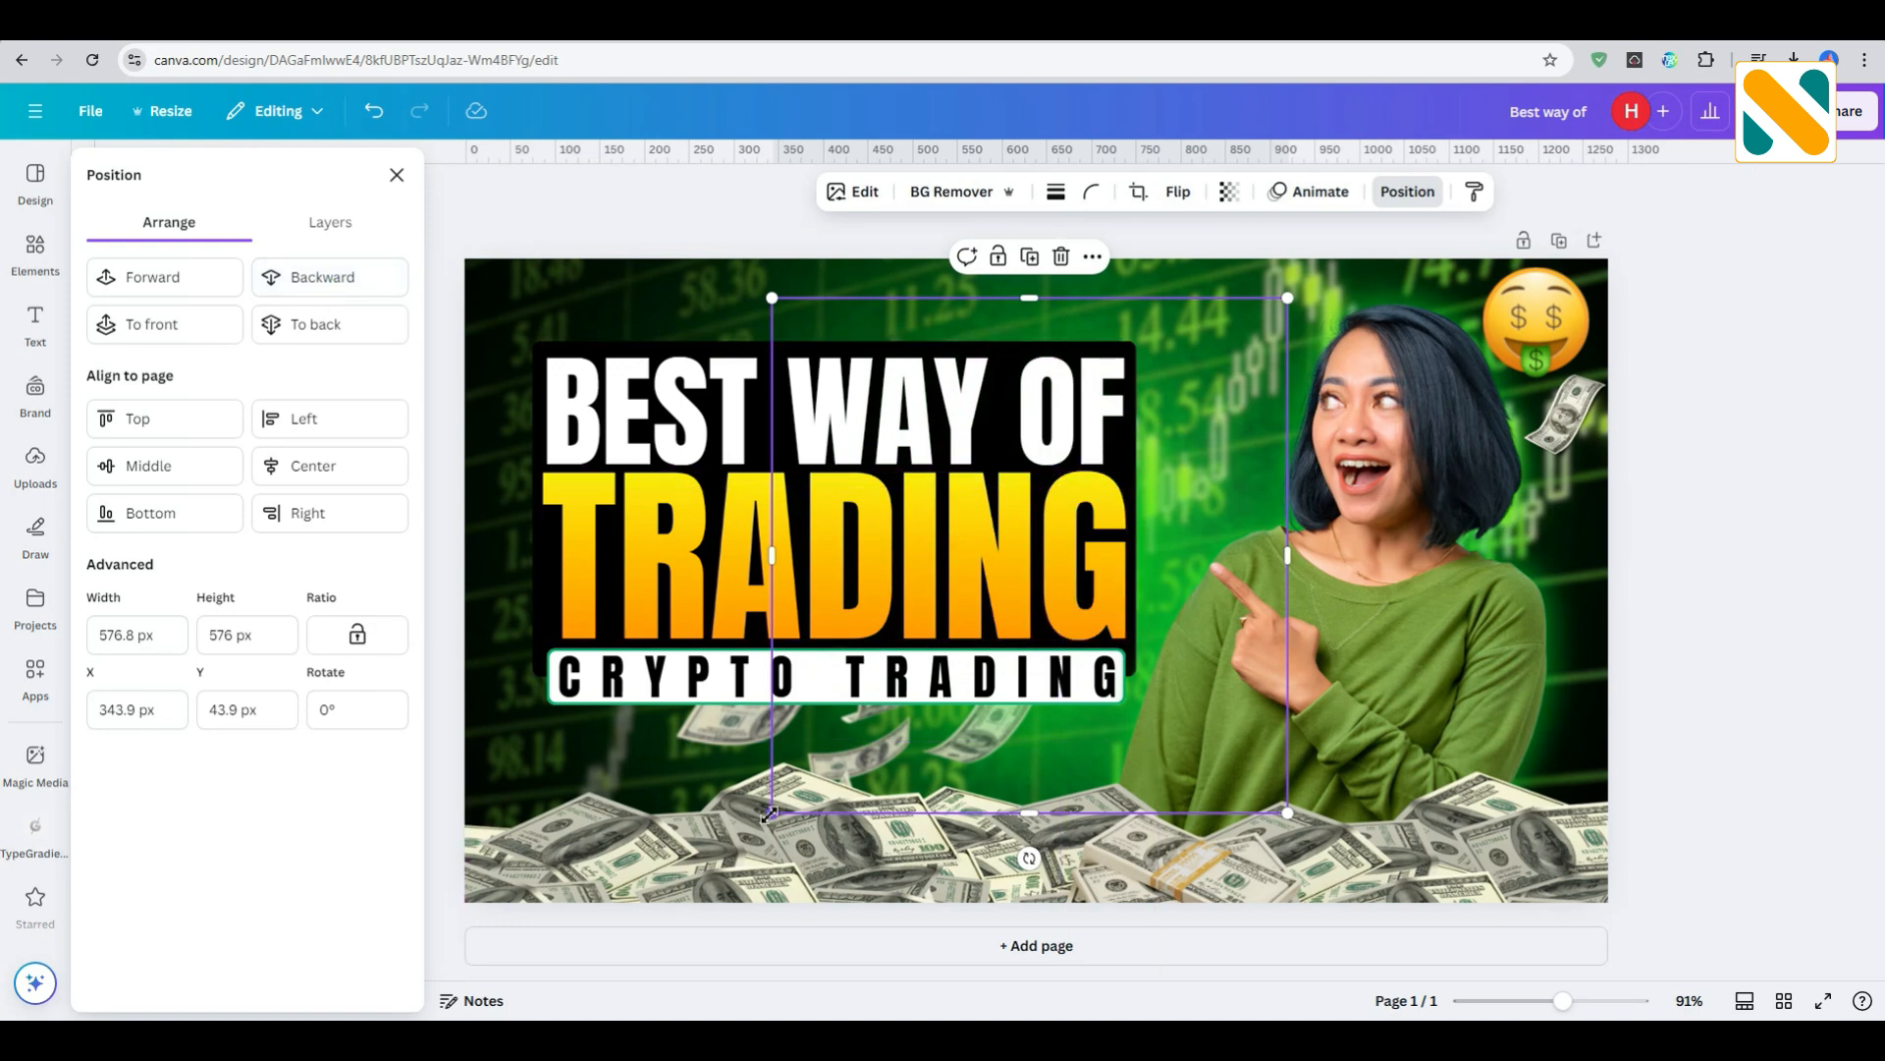
drag(749, 784, 693, 842)
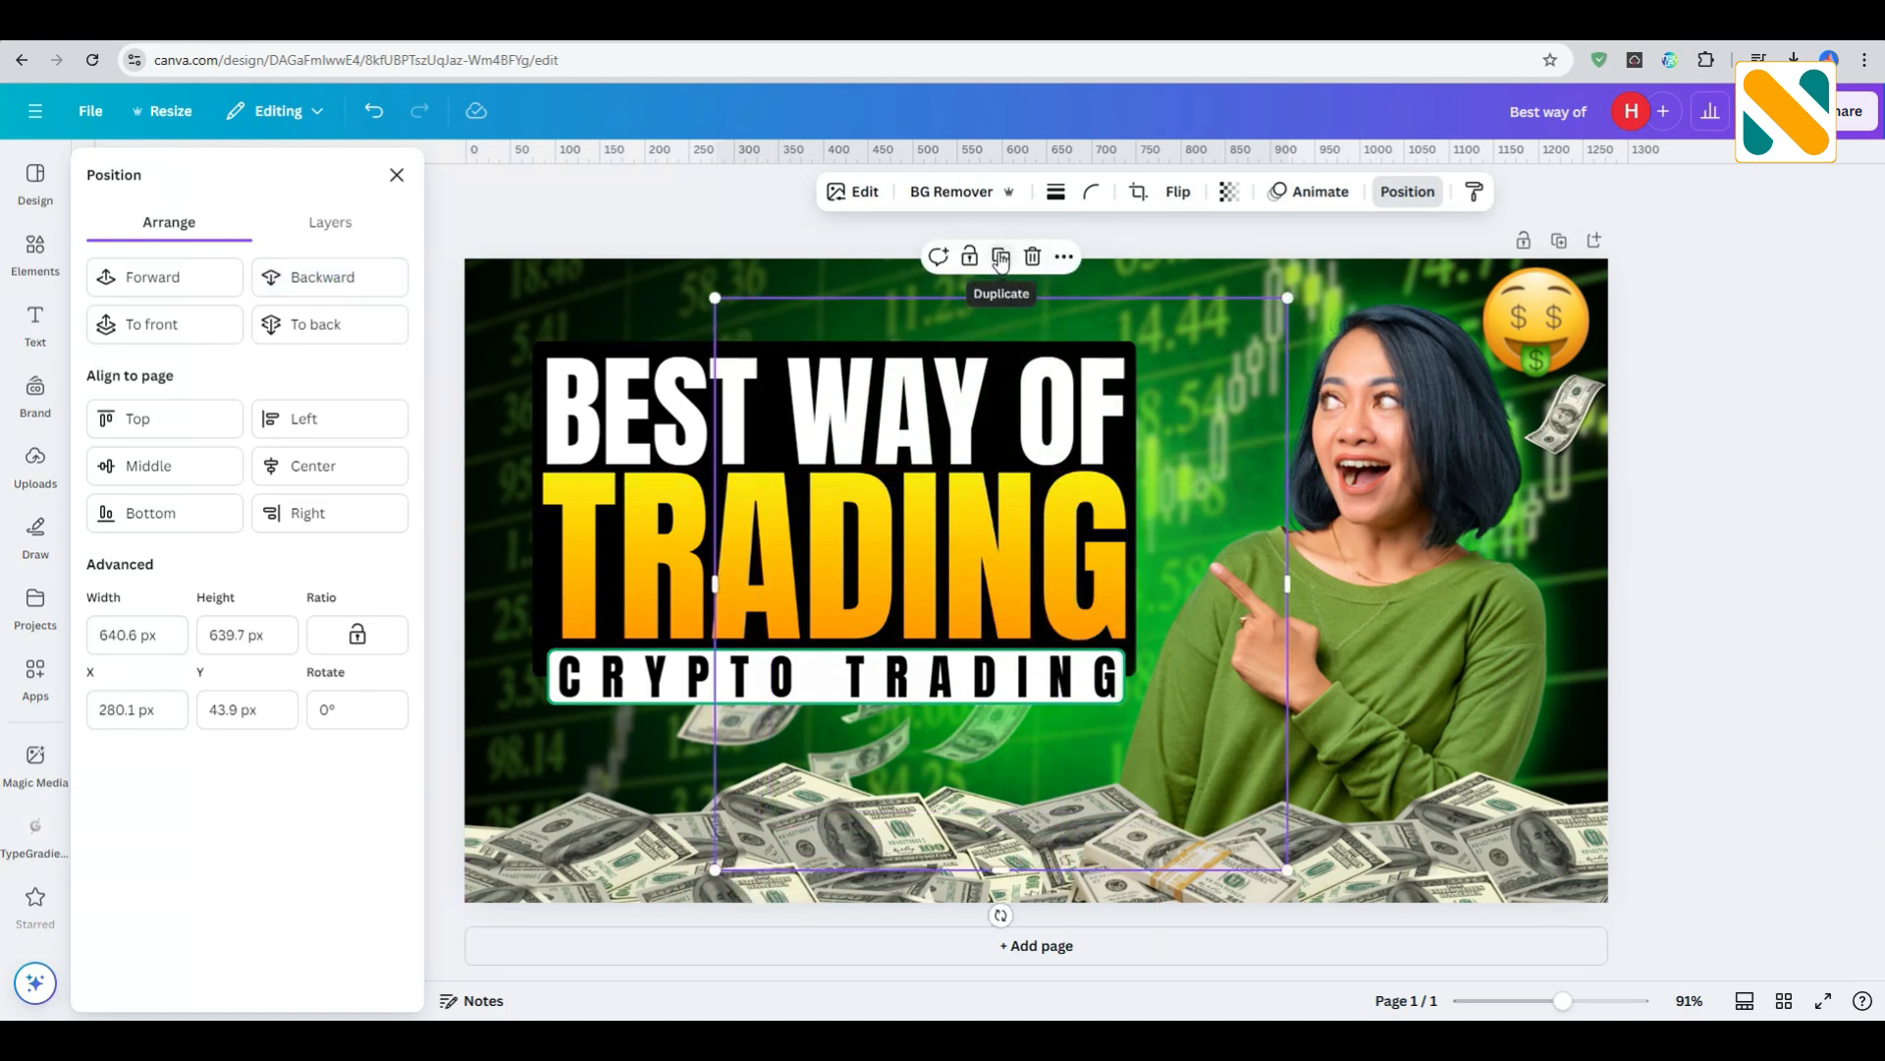
- Duplicate the green glow, centre the copy near the woman's shoulder and send it backward behind her photo
click(995, 255)
drag(1395, 661, 1488, 631)
click(369, 280)
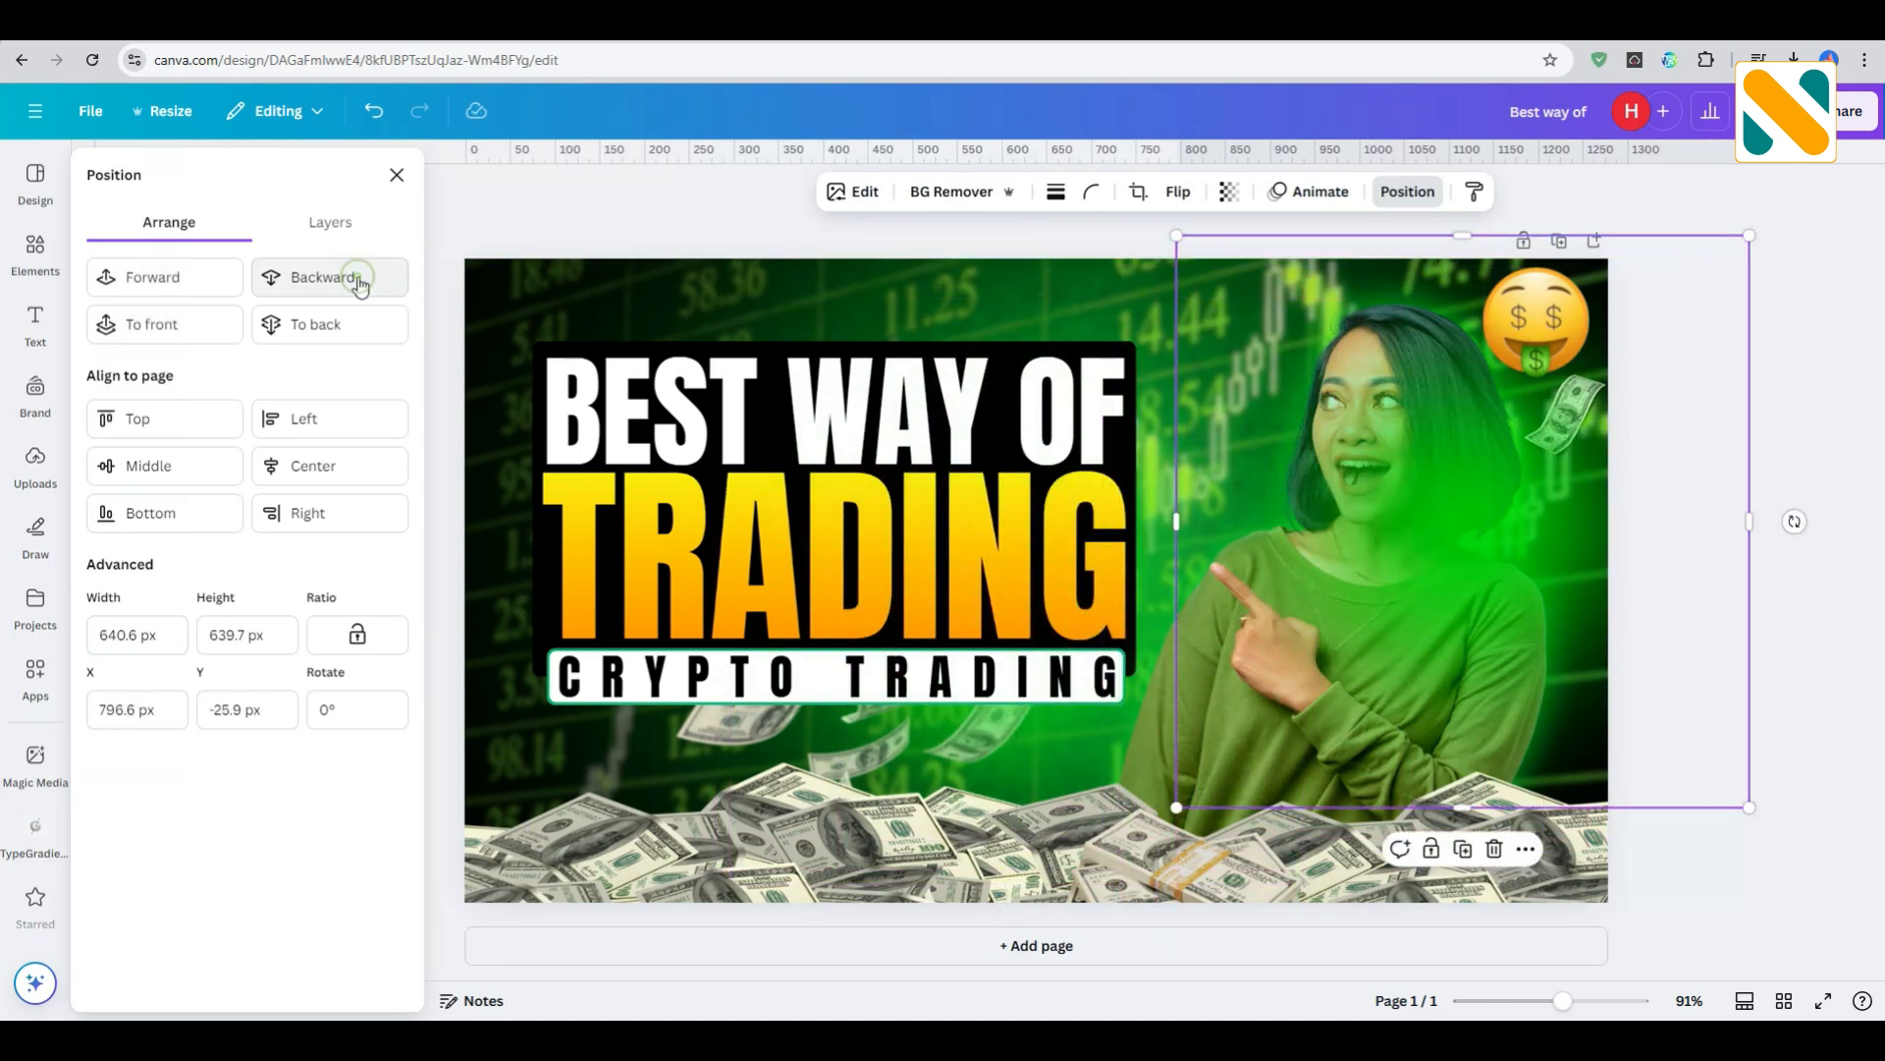
click(361, 284)
click(361, 285)
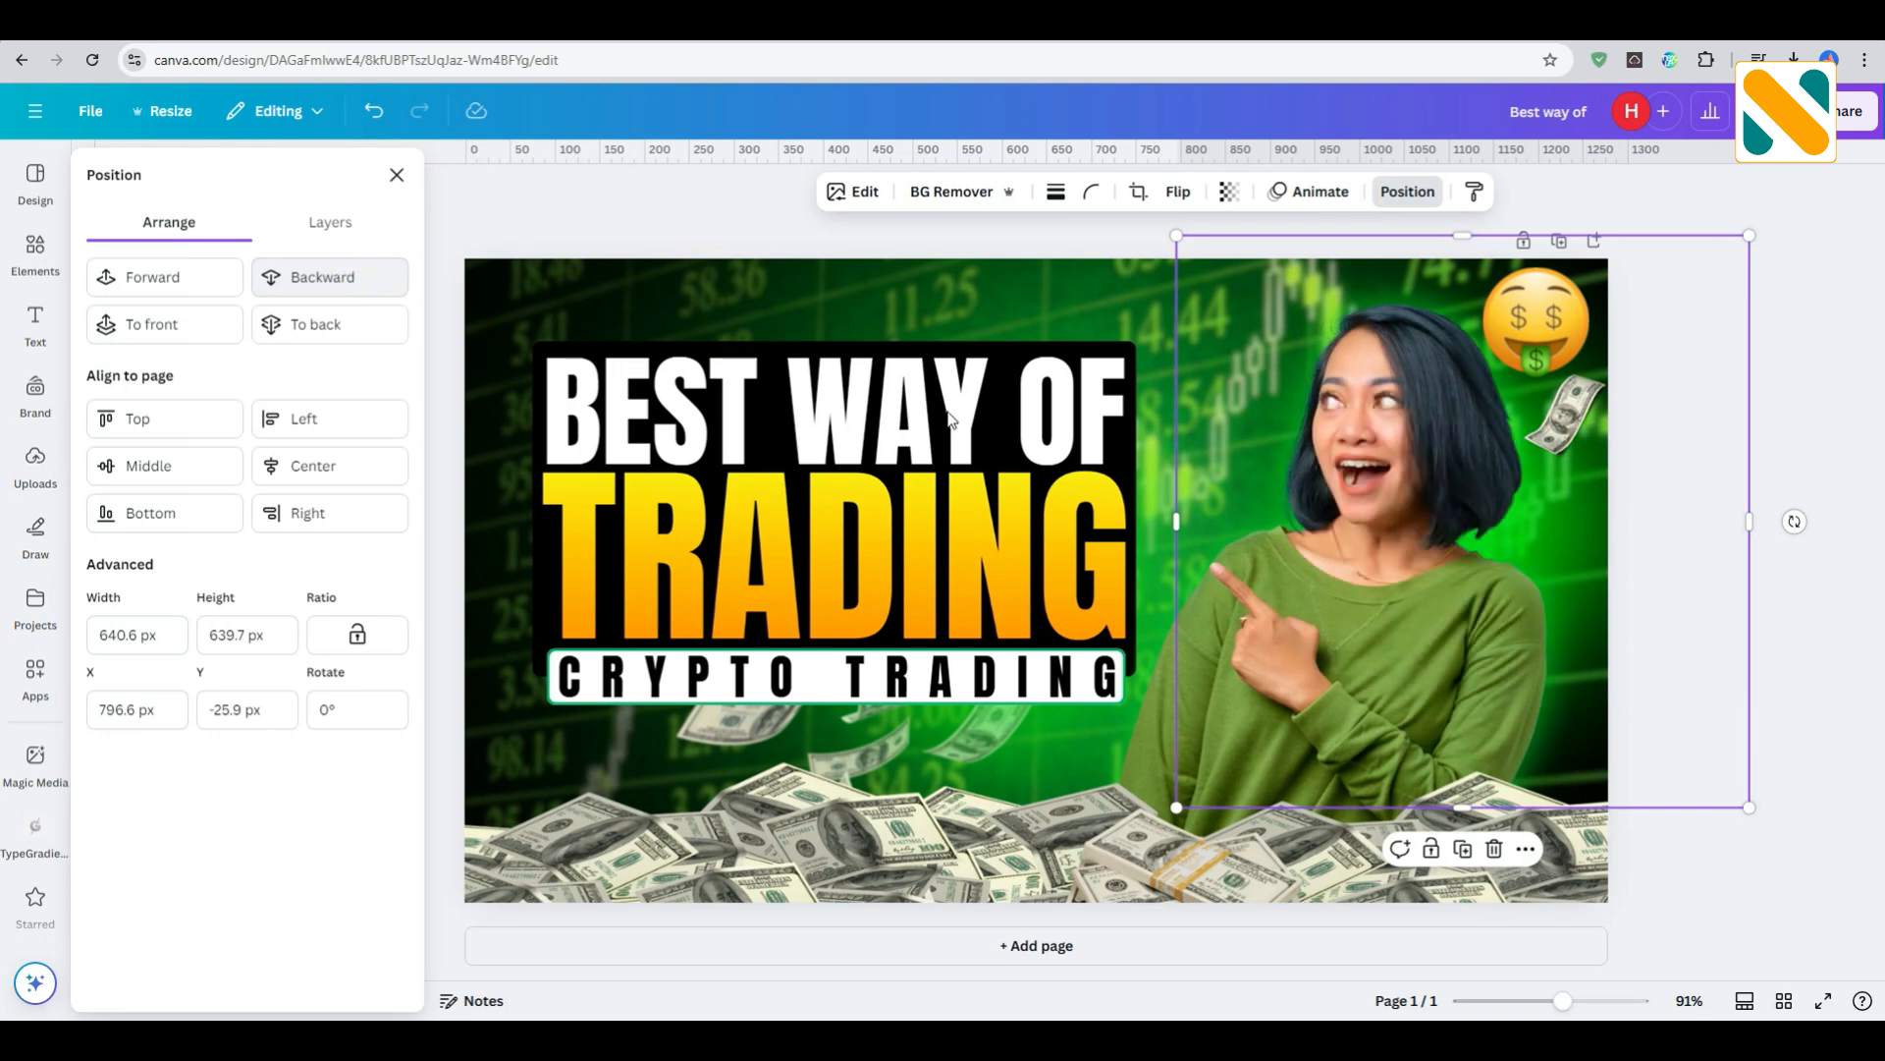
click(1793, 426)
- Send the small dollar bill below the emoji backward behind the green glow
click(1576, 419)
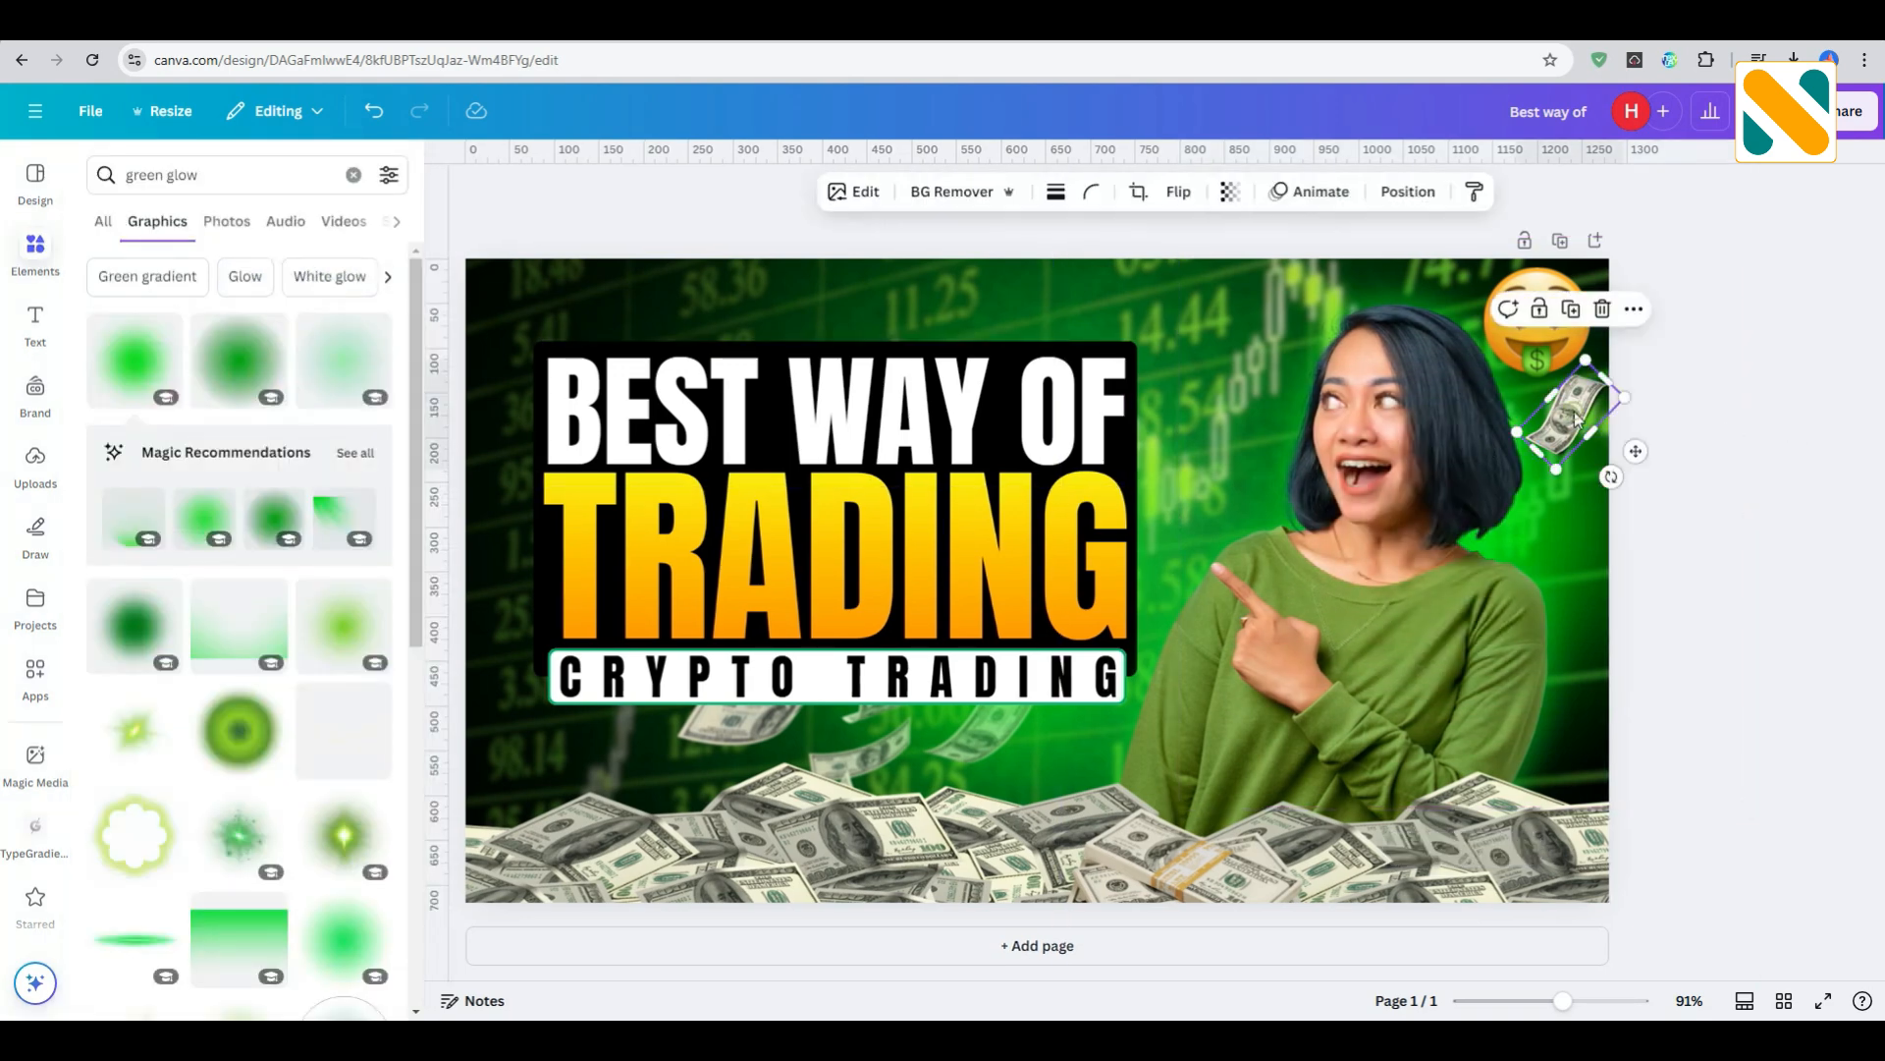
click(1404, 195)
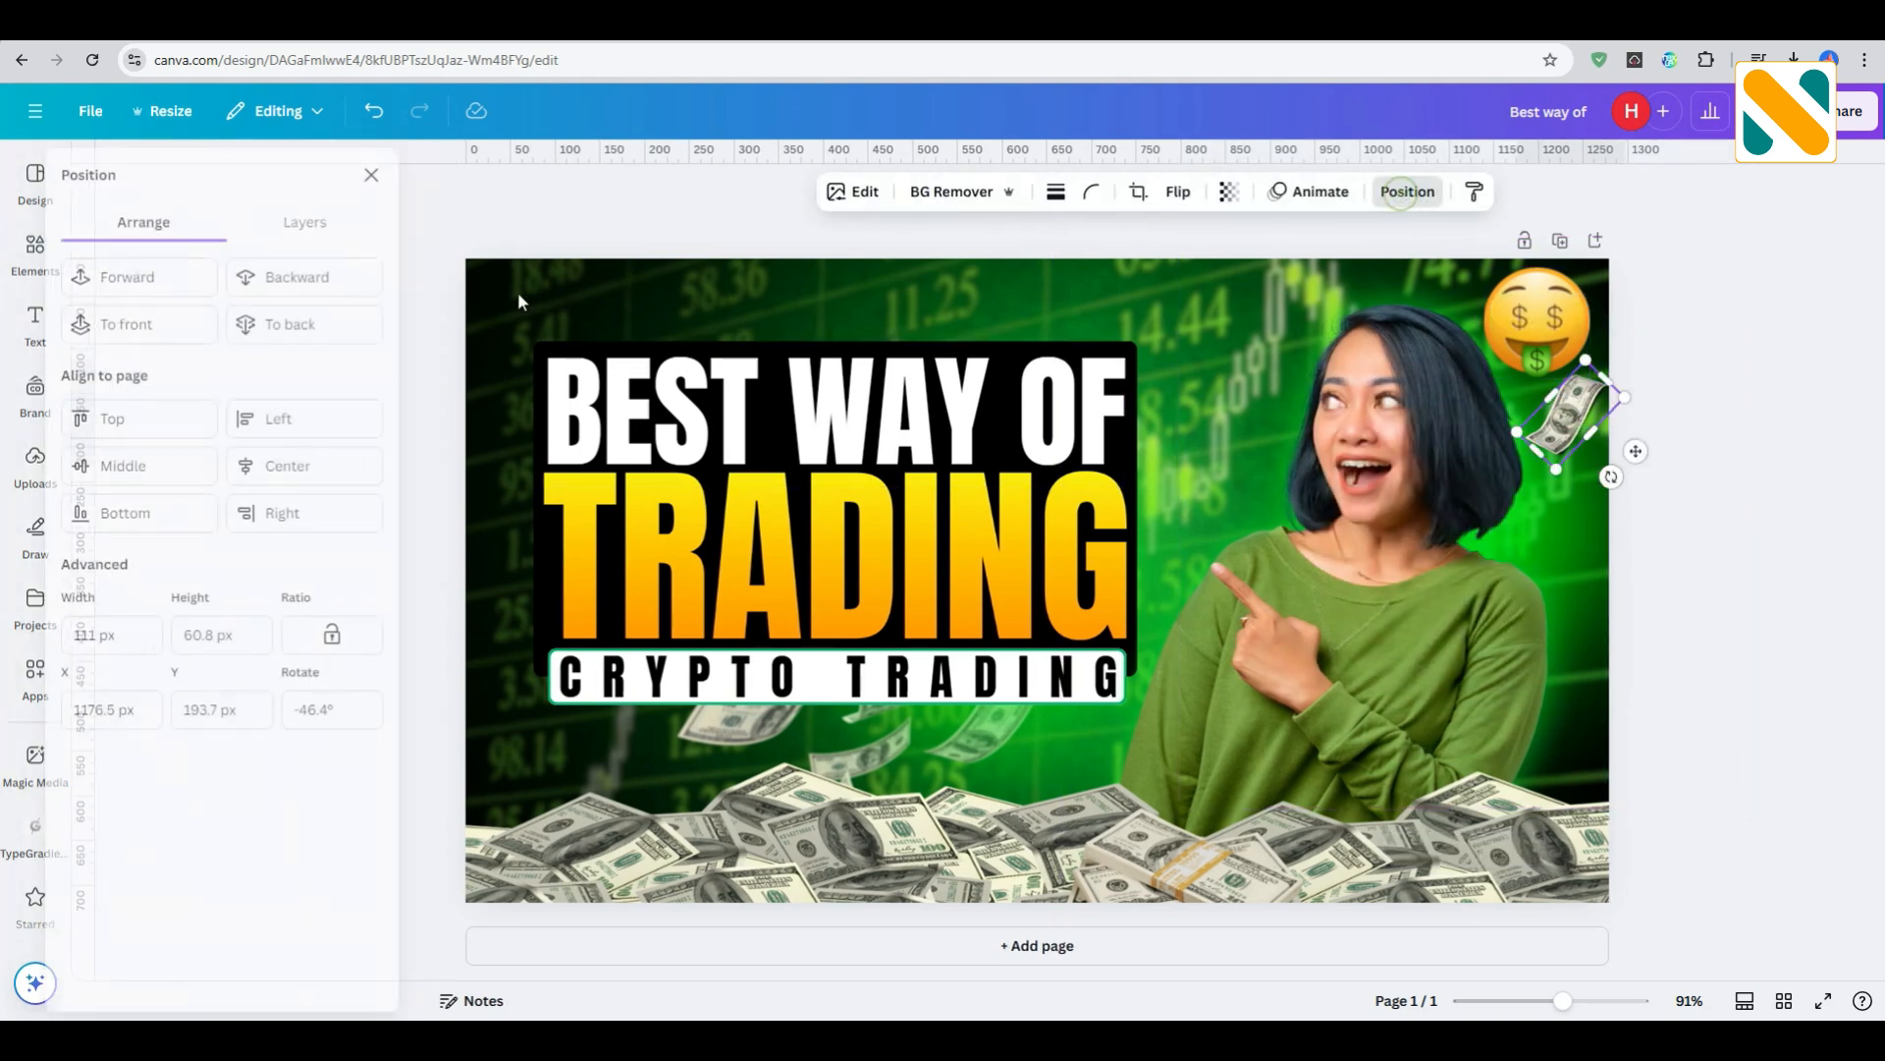
click(299, 287)
click(1797, 560)
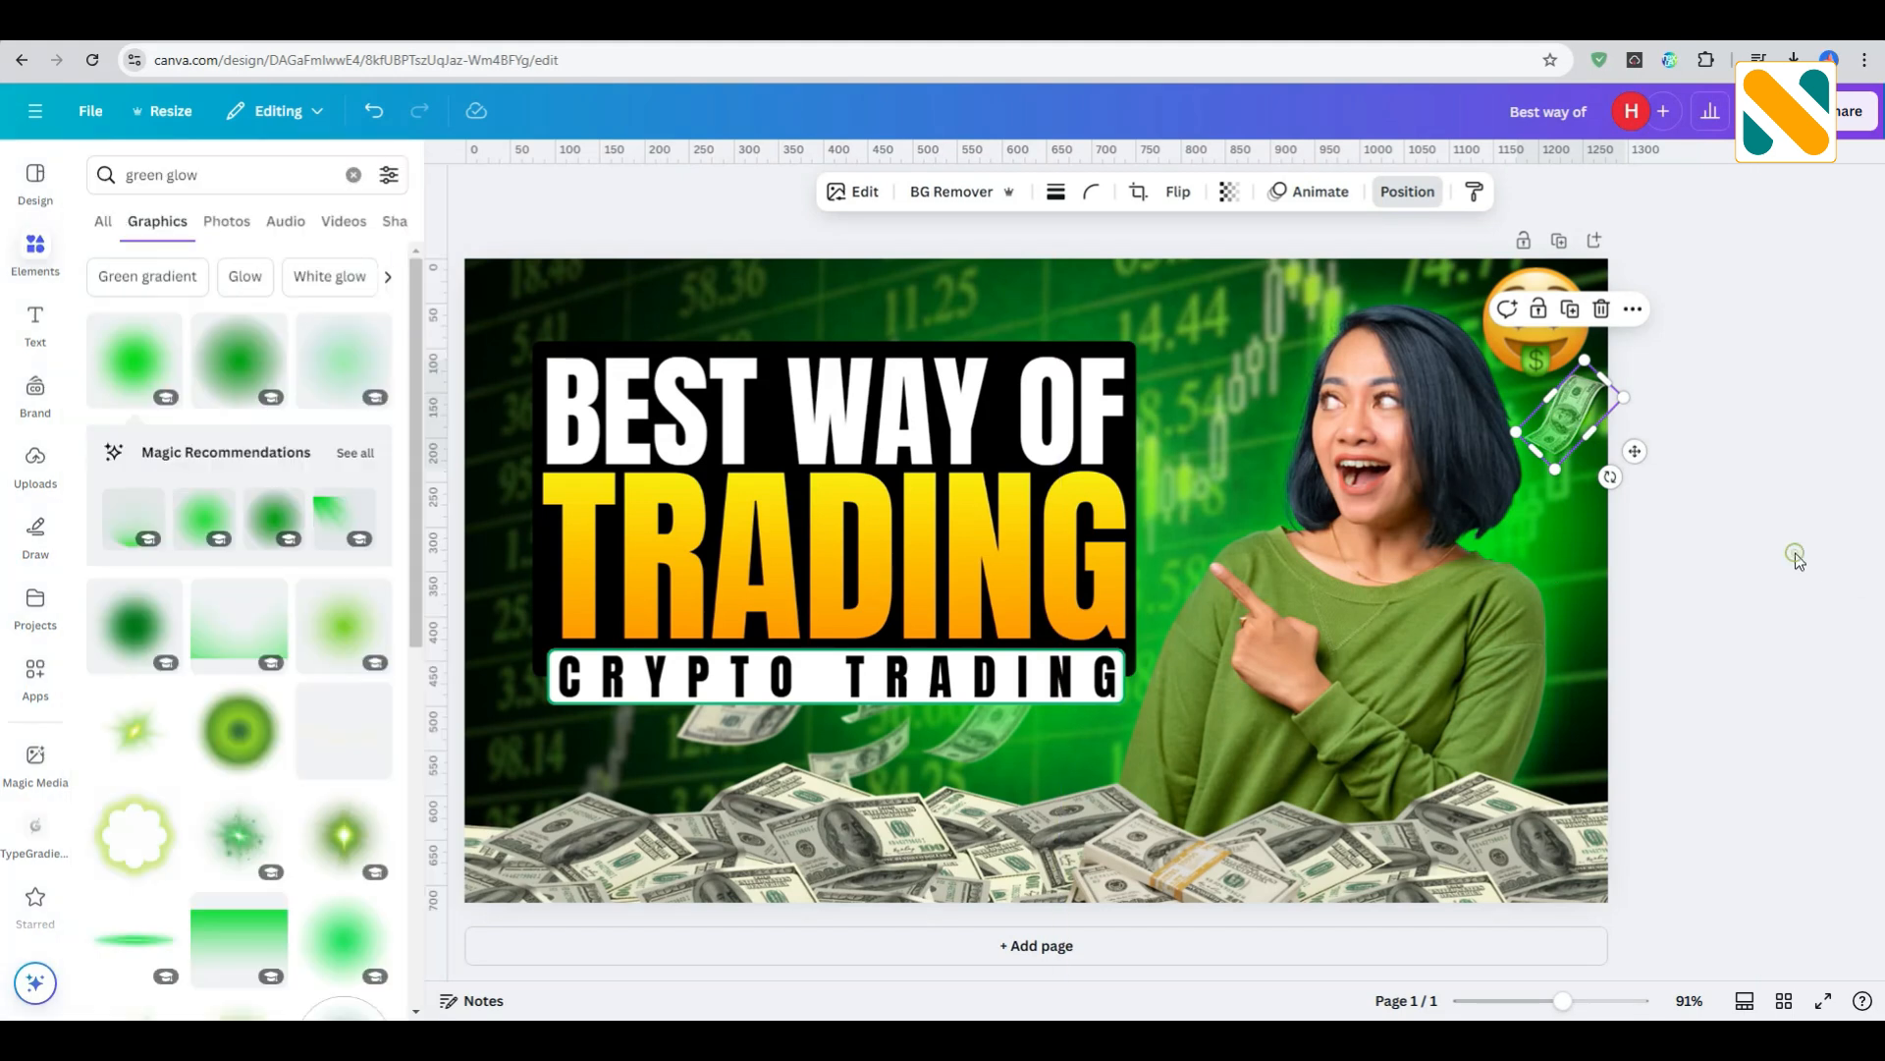
- Search the graphics for "shadow", add the black gradient shadow, rotate it upright and place it in the page's upper-left corner
drag(240, 172, 37, 177)
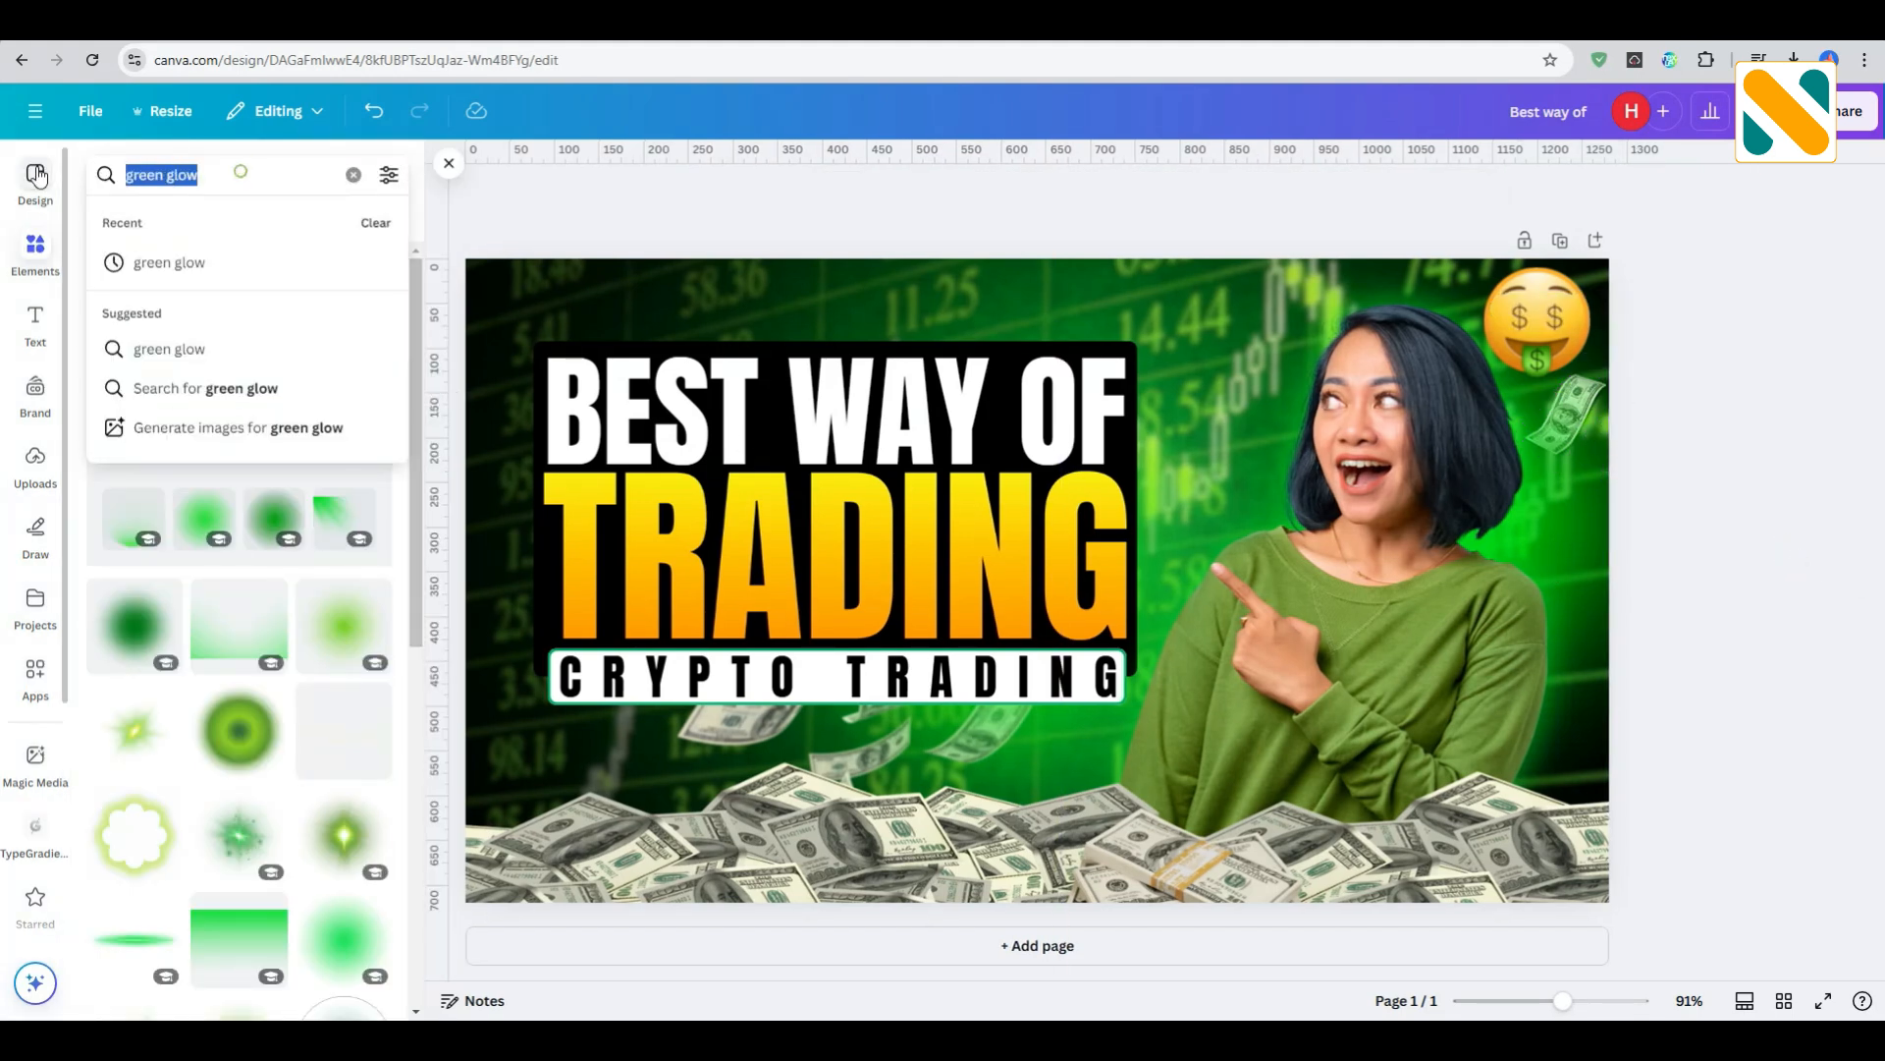
text(shadow)
key(Return)
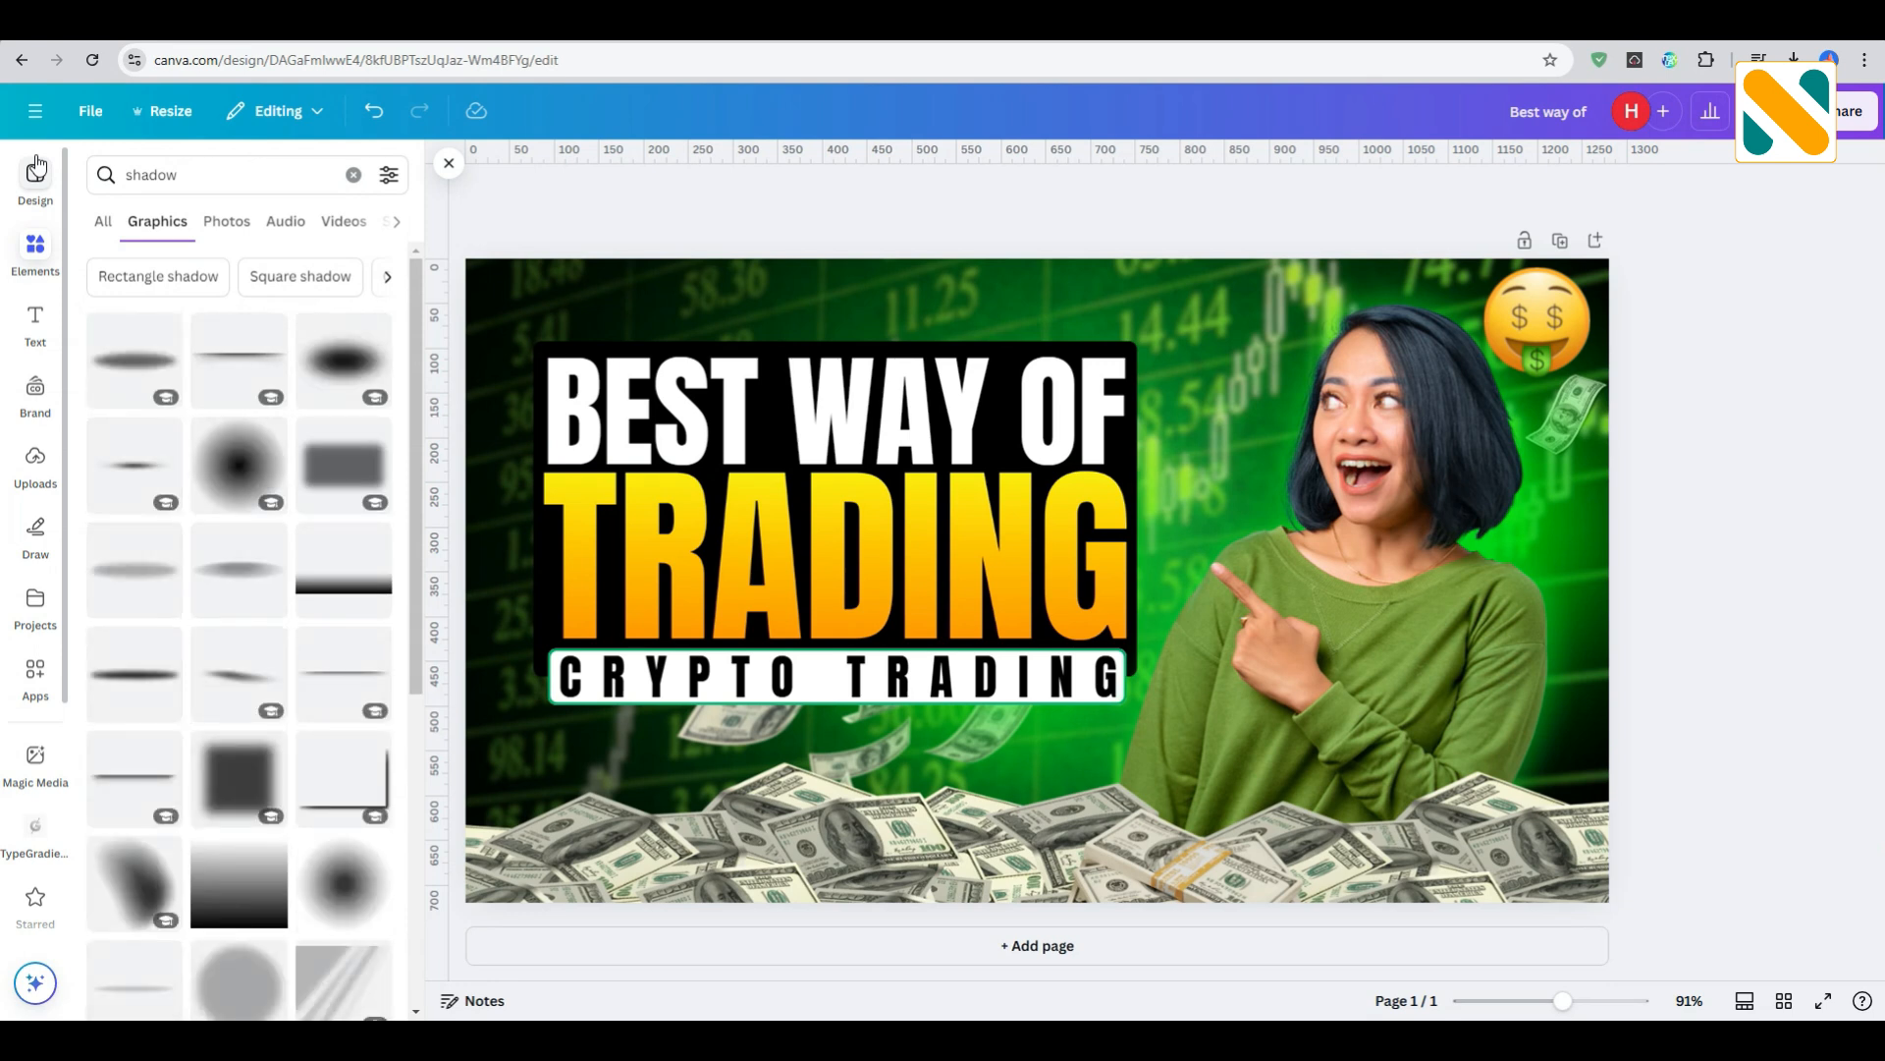
click(362, 601)
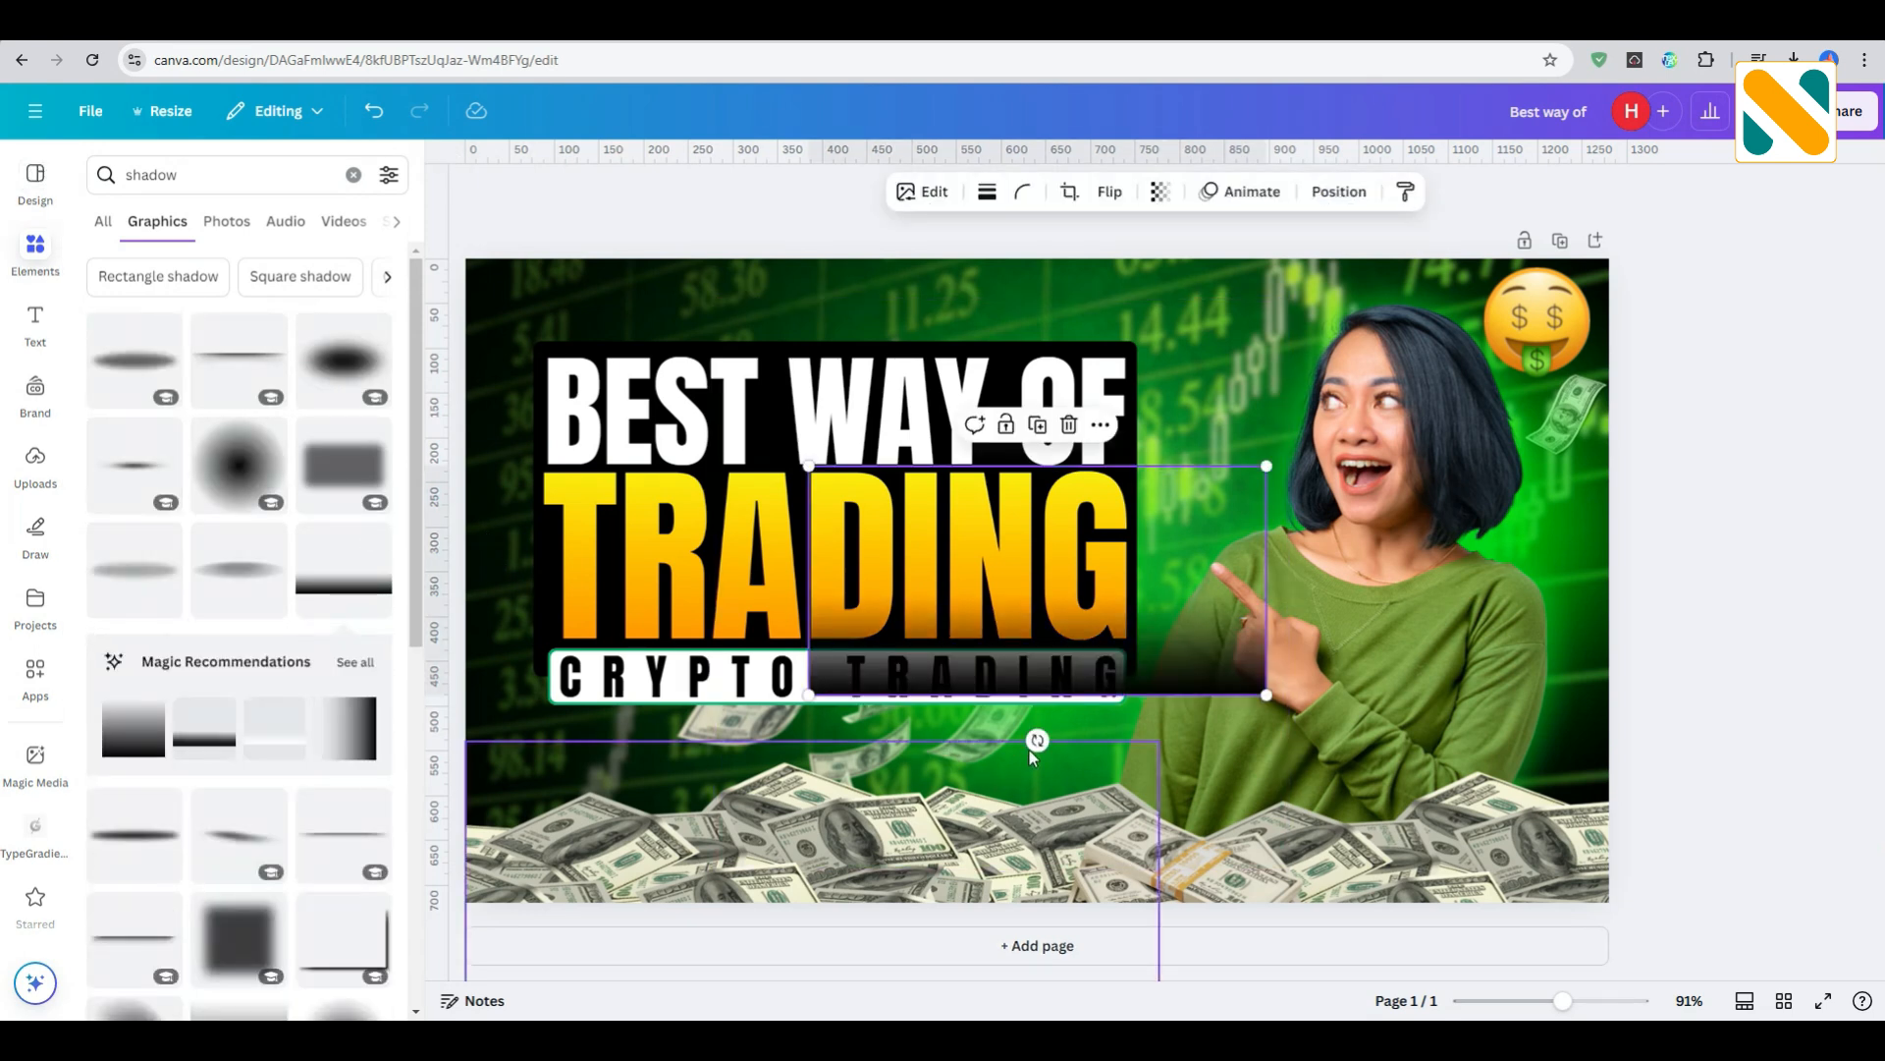
drag(1026, 742, 900, 587)
drag(1045, 770, 601, 683)
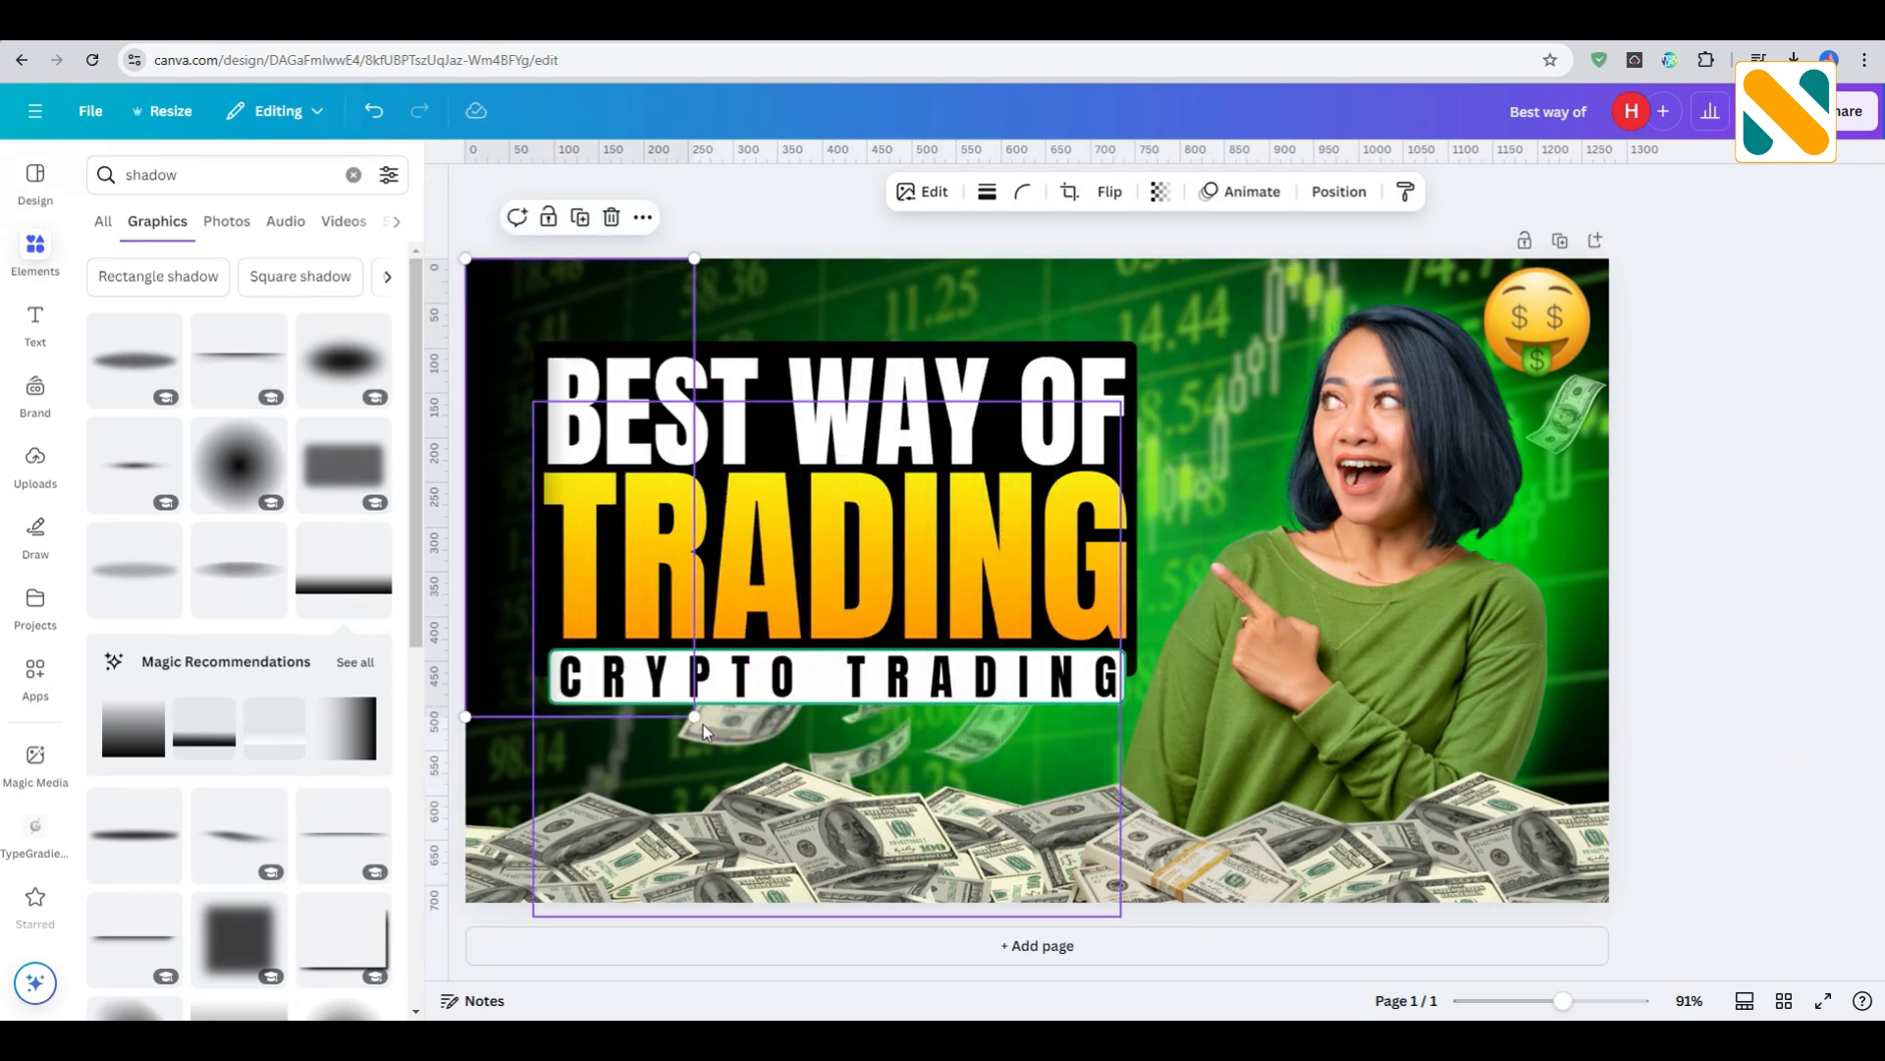
- Enlarge the upright shadow to about 743 × 371 px along the page's left edge and move its layer directly above the chart background
drag(745, 756, 798, 923)
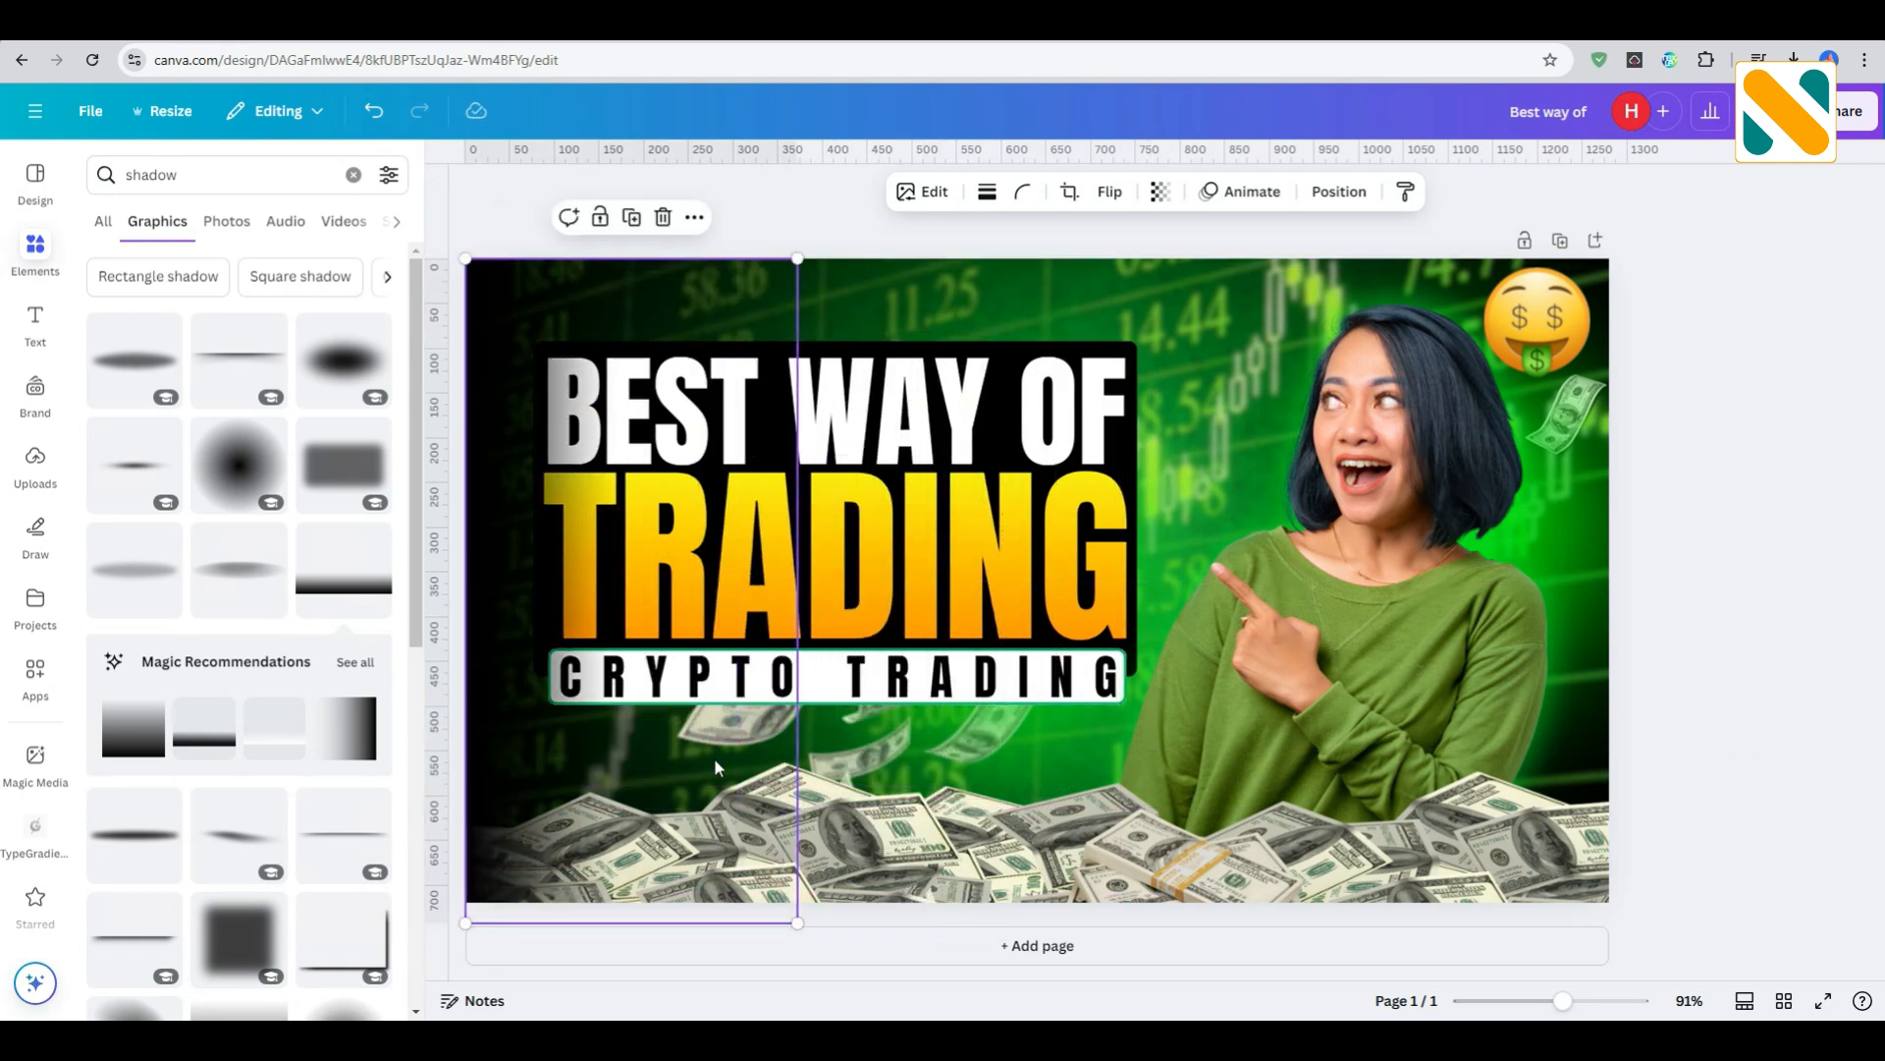
drag(709, 754, 709, 746)
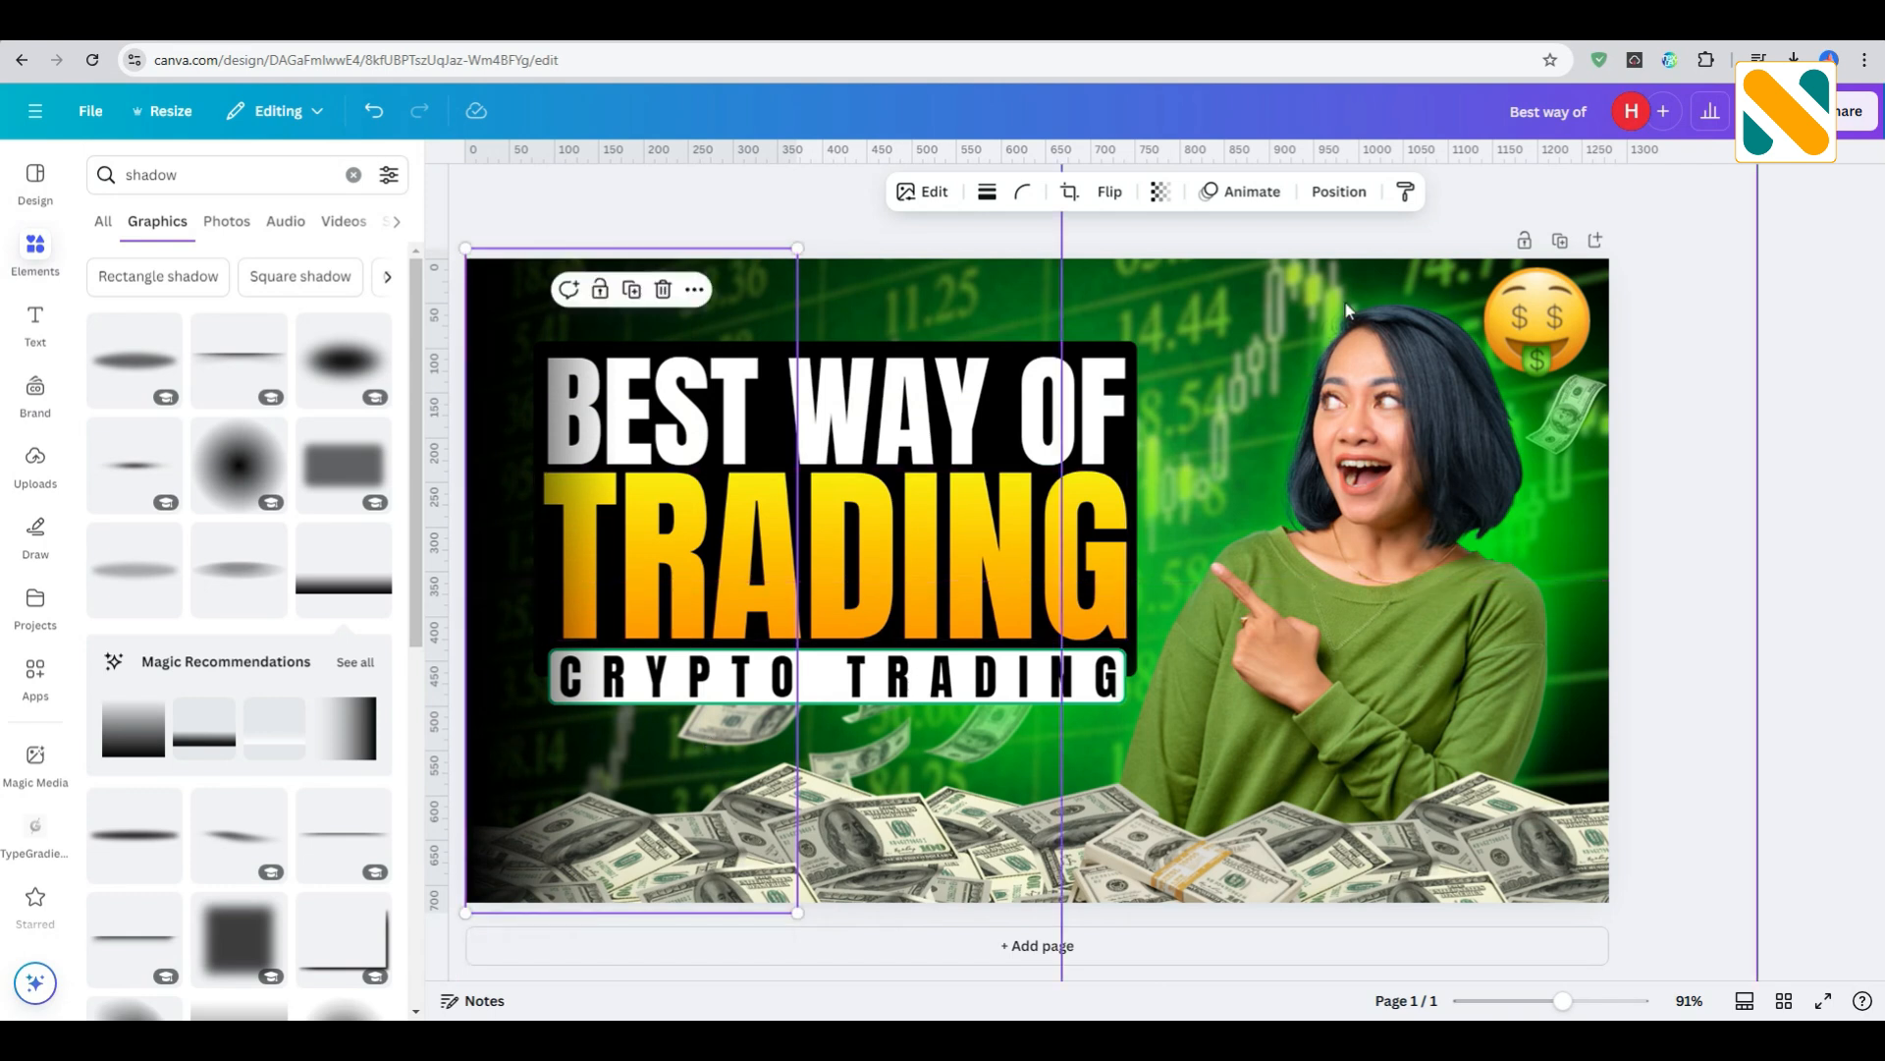
click(1337, 192)
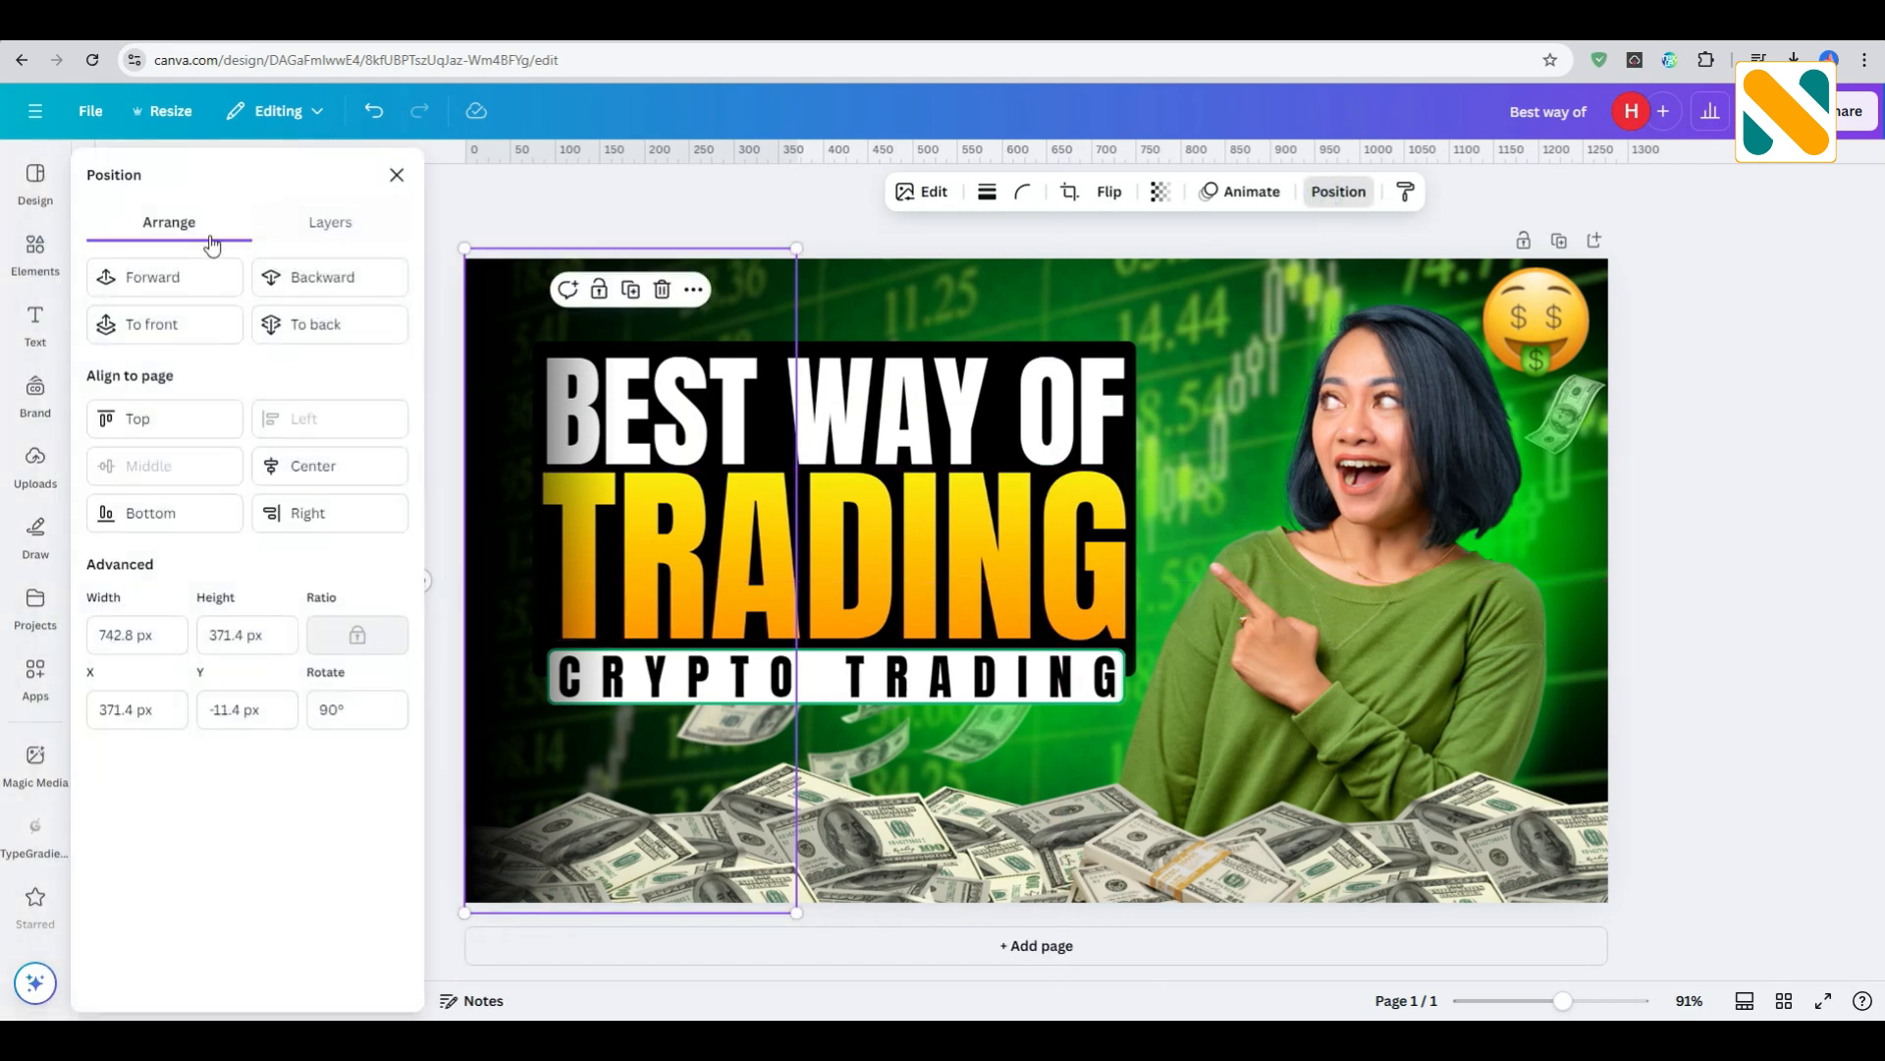
click(349, 234)
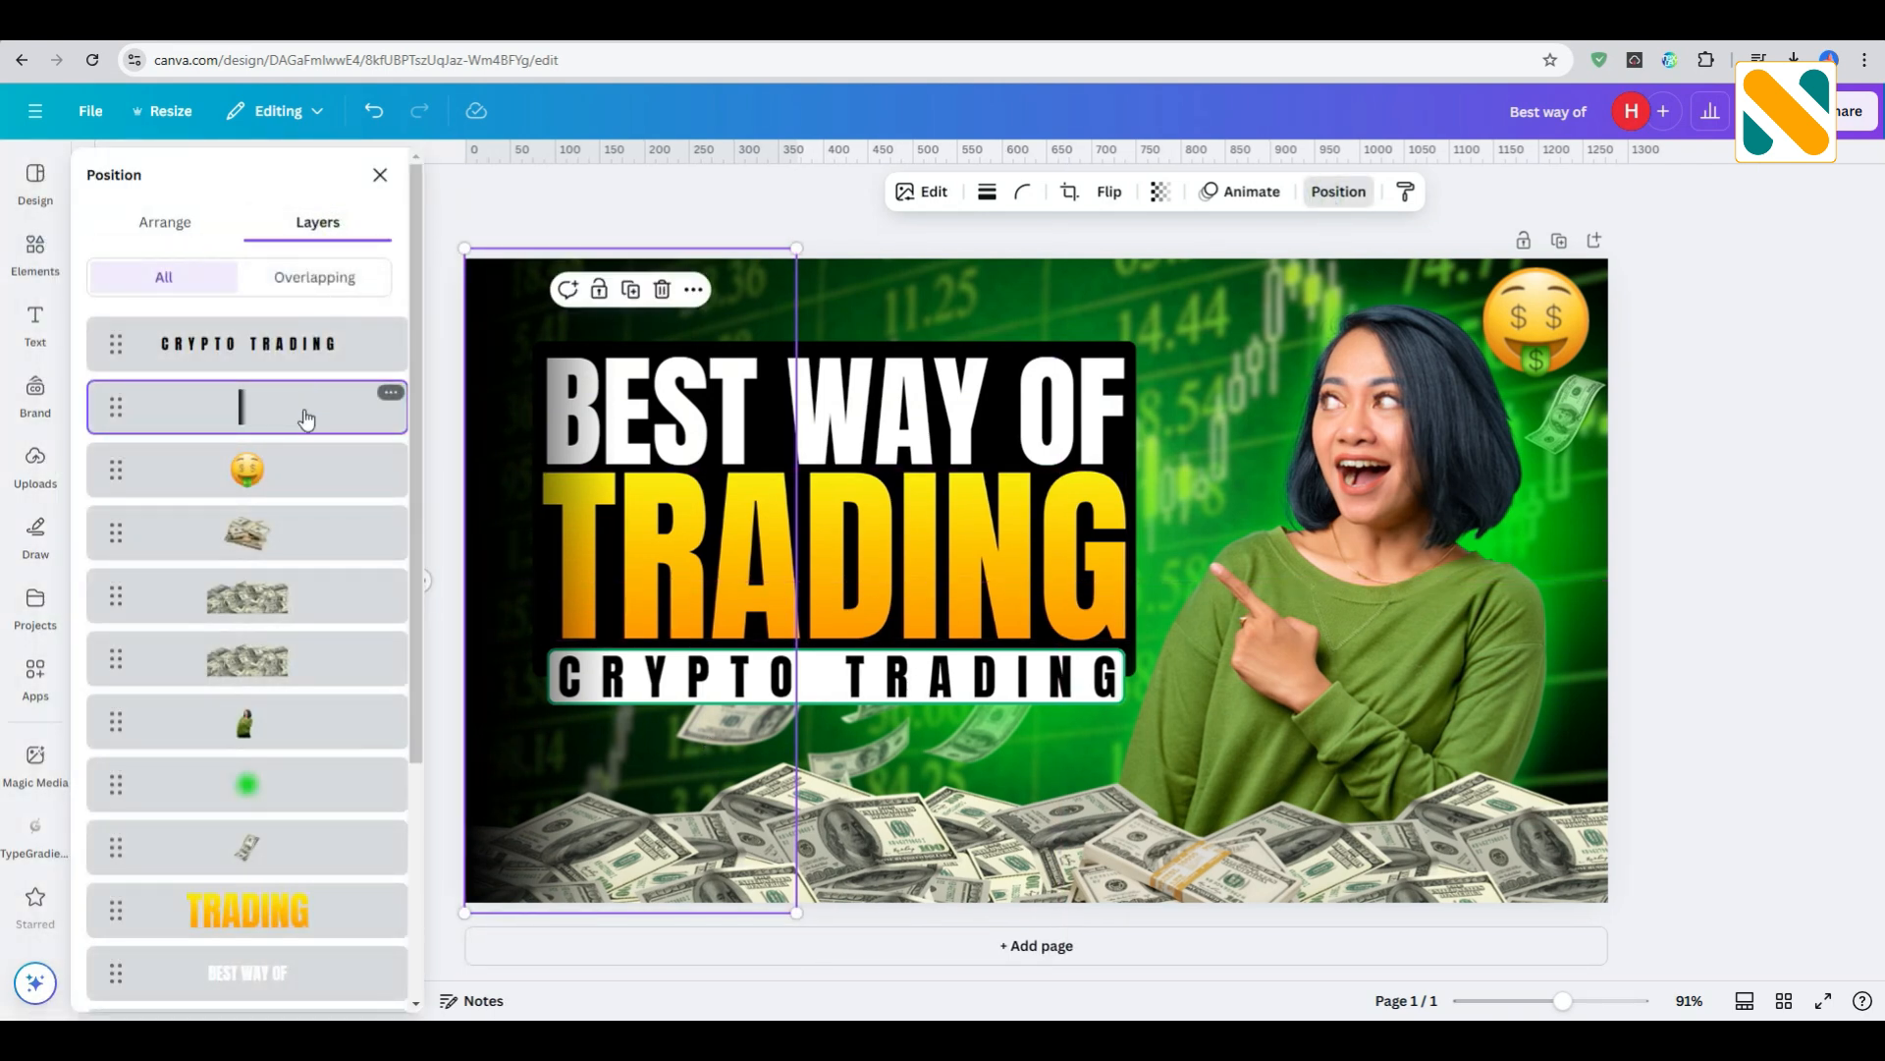
drag(307, 420, 304, 916)
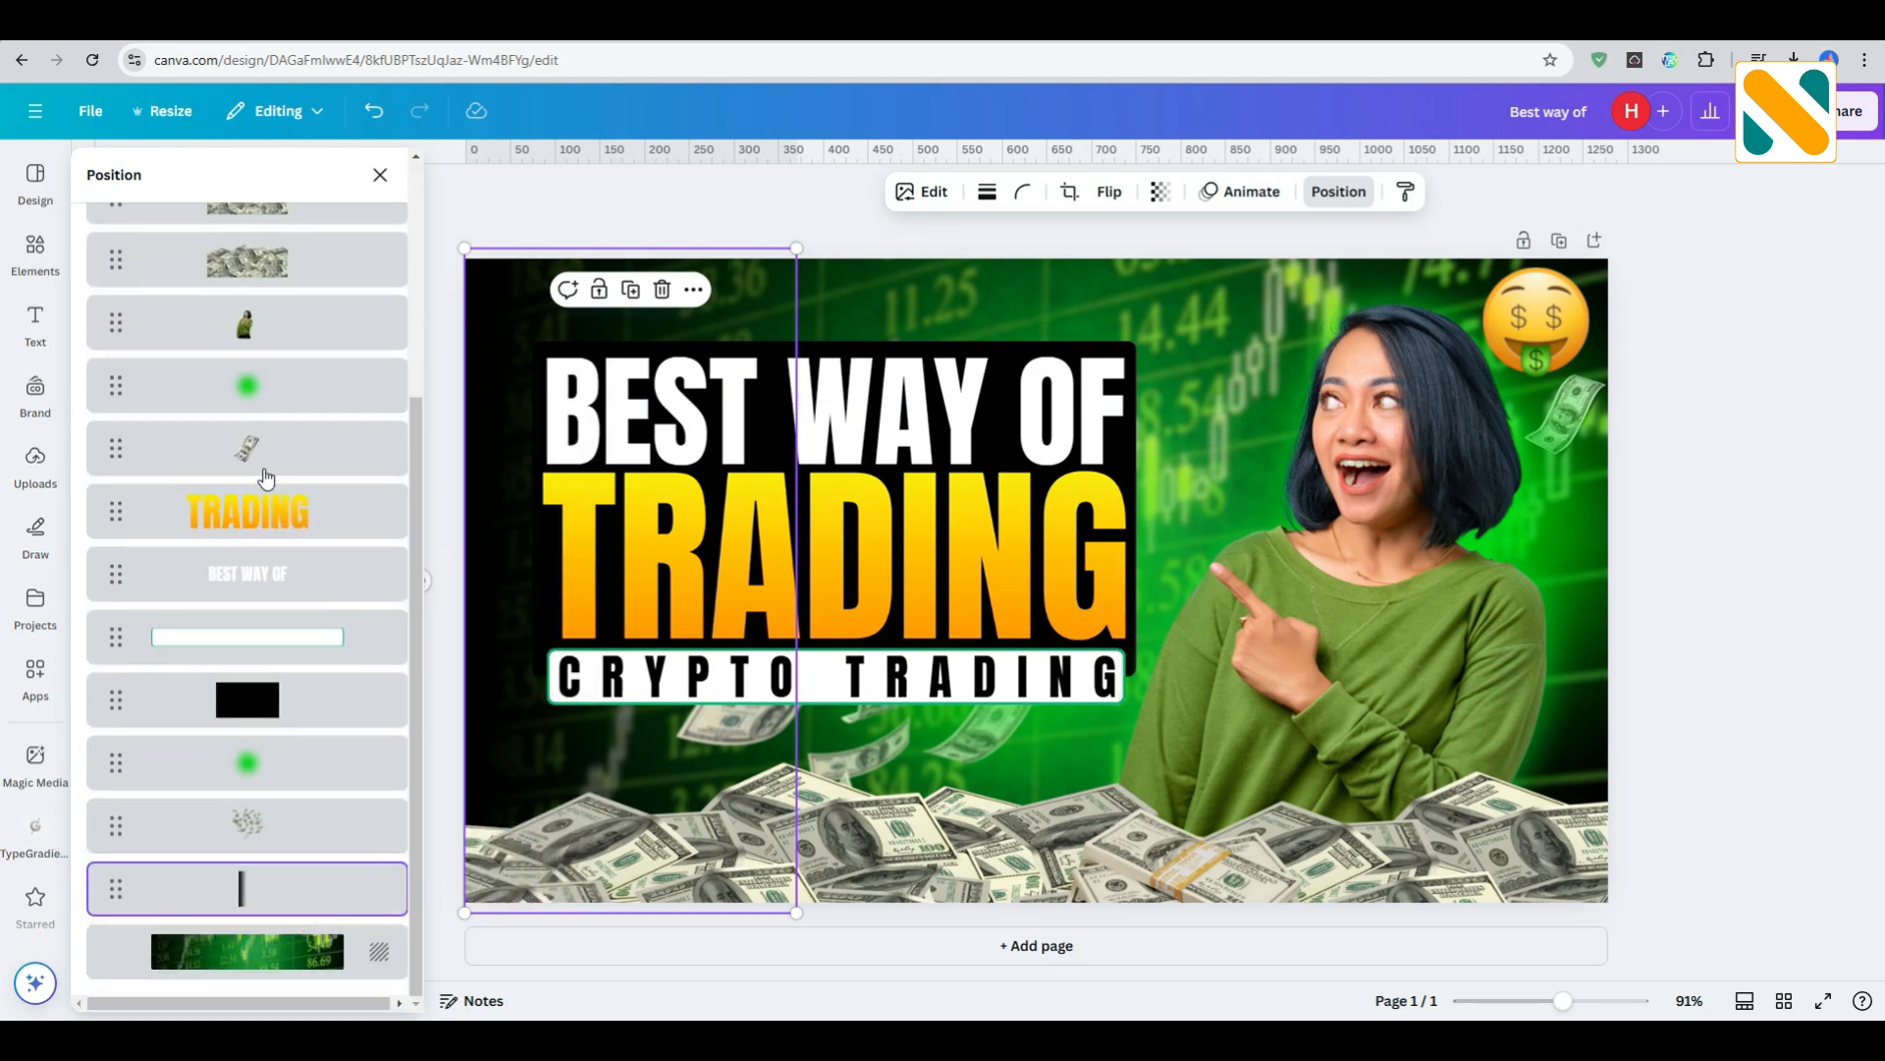
click(380, 174)
- Add the thin horizontal shadow graphic and enlarge it to span the full width of the page along its top edge
click(251, 368)
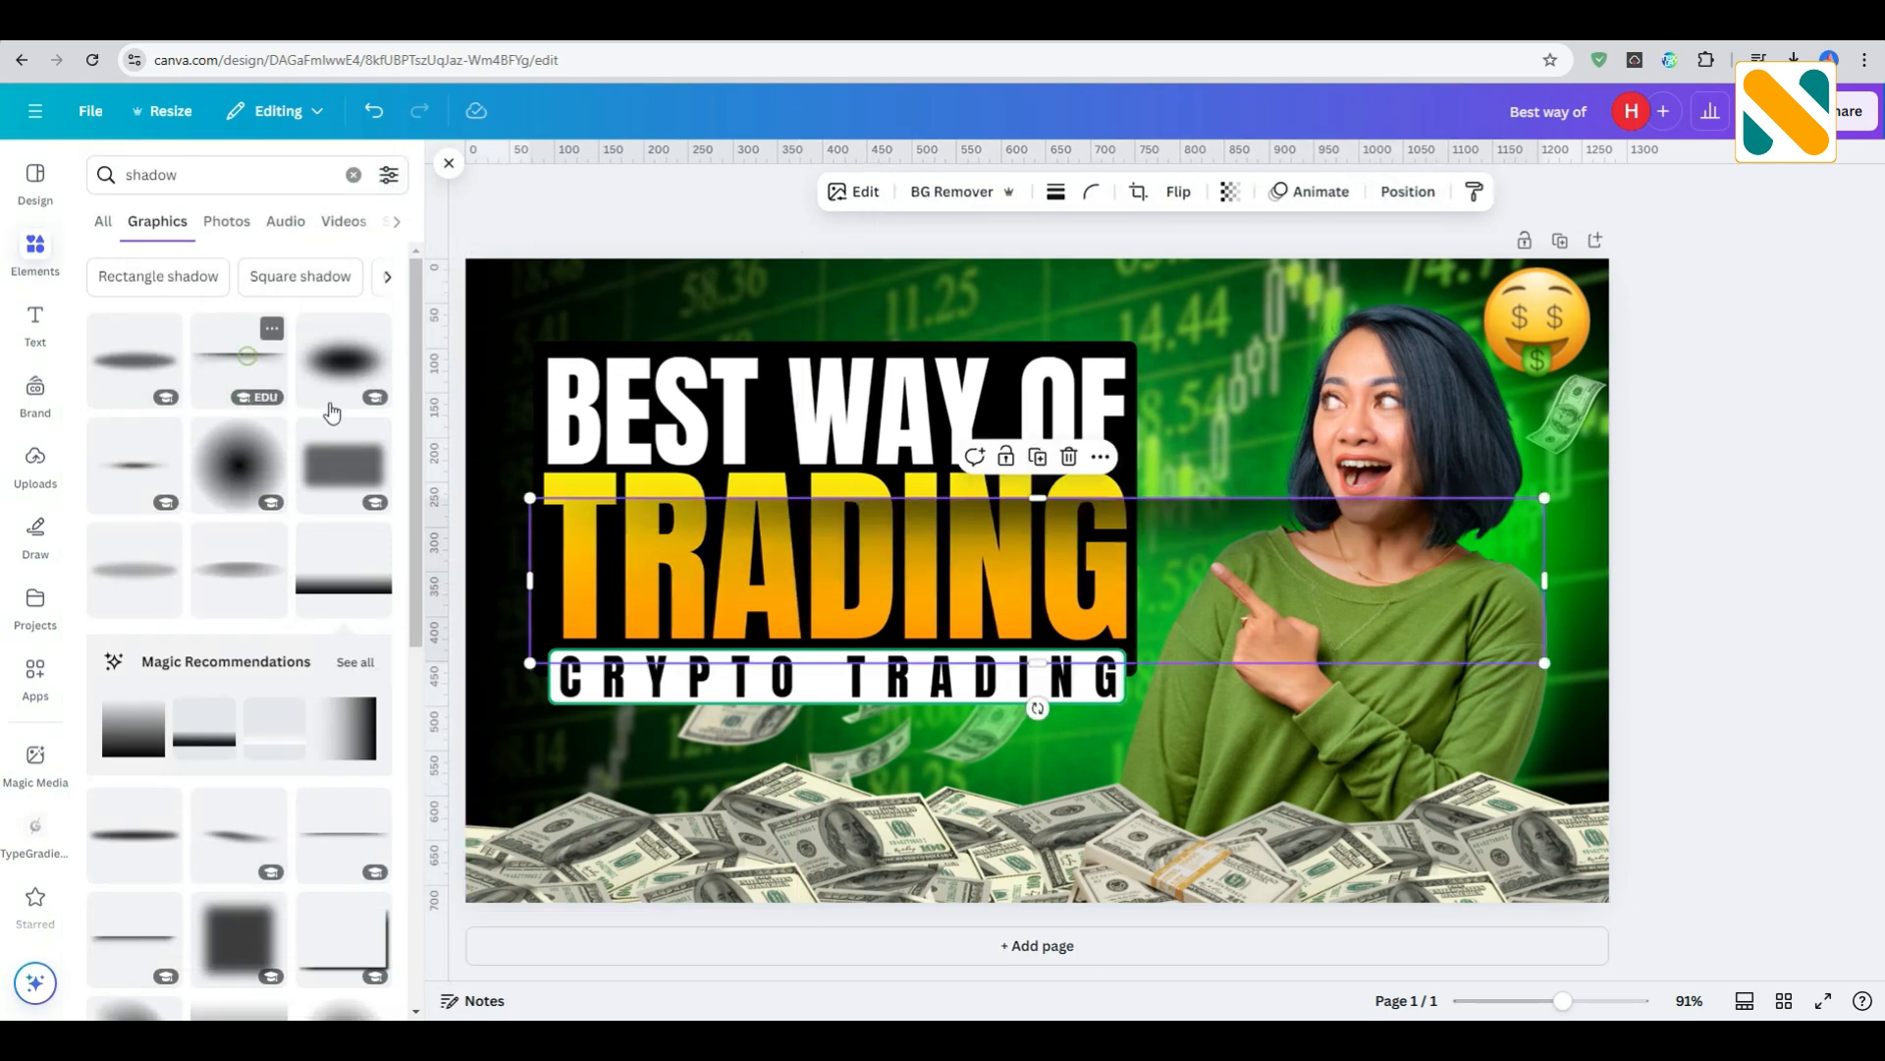
drag(1077, 583, 1023, 363)
drag(1482, 426, 1605, 491)
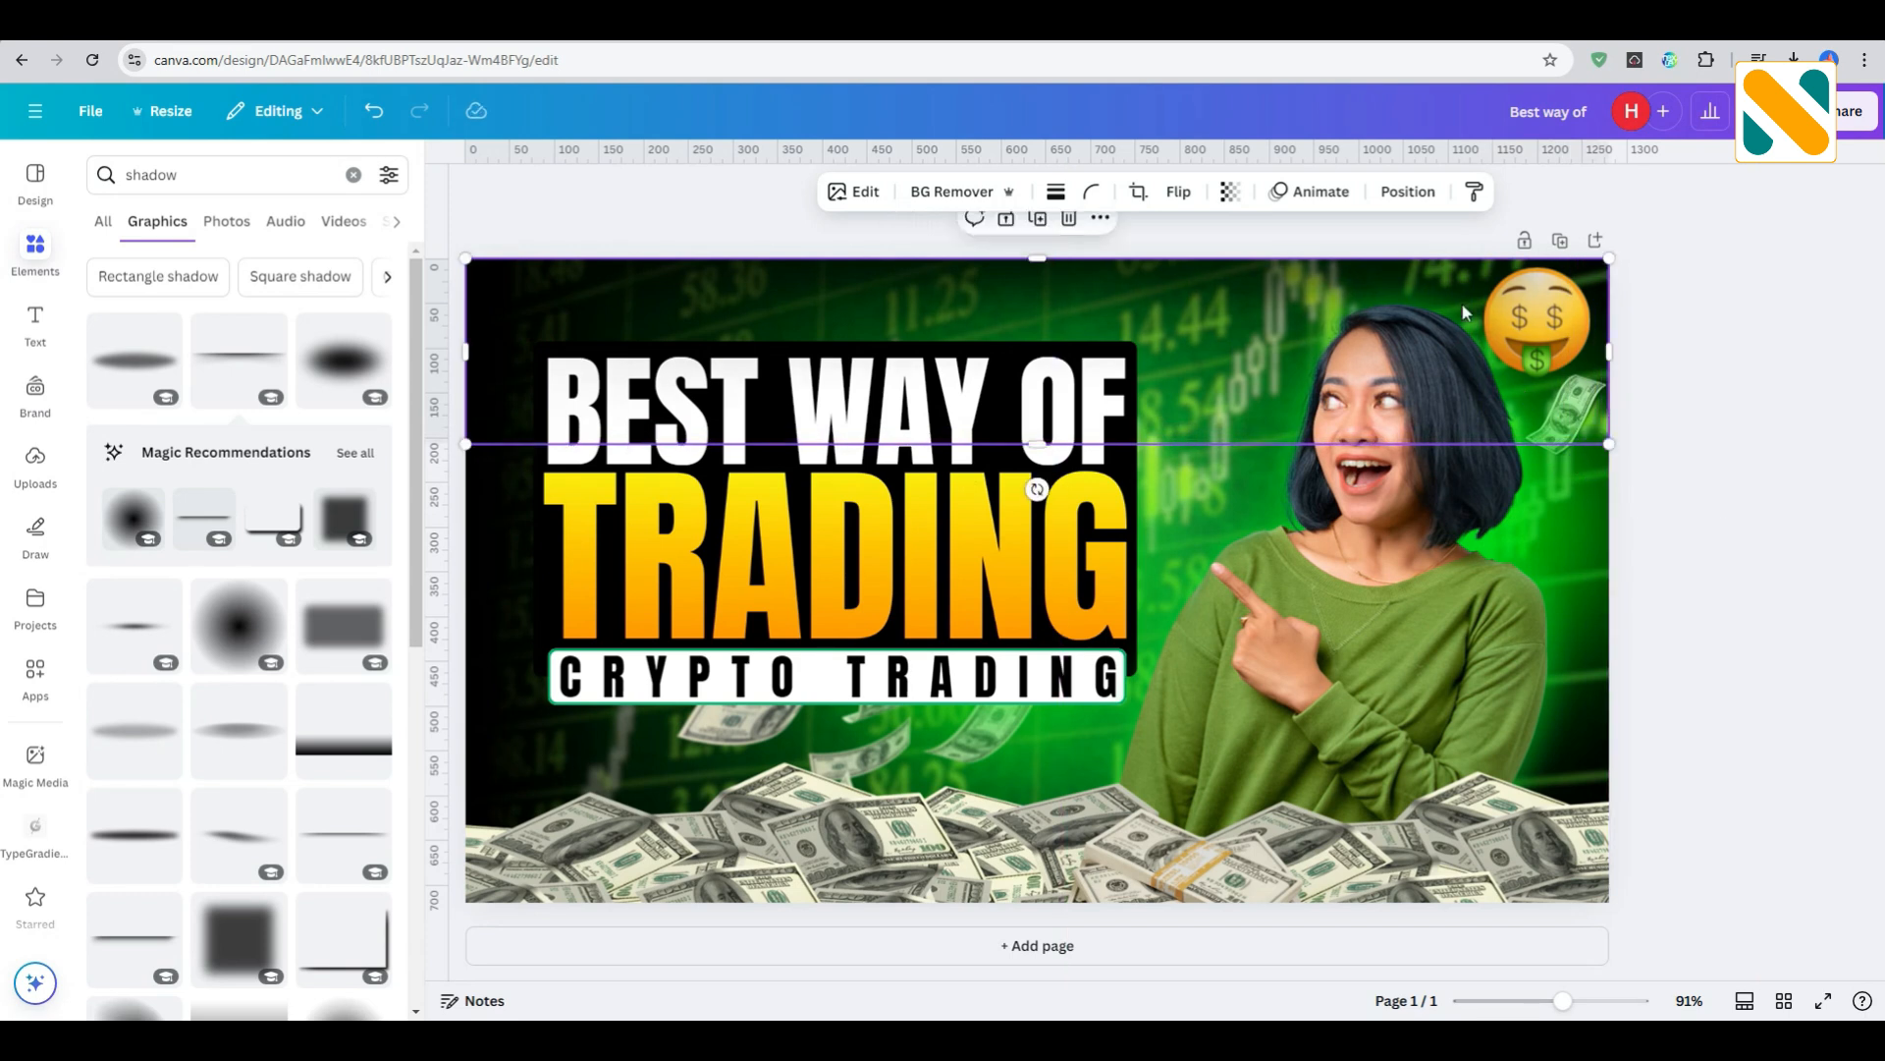
- Move the top-edge shadow's layer down to just beneath the falling dollar bills, above the upright shadow
click(1410, 197)
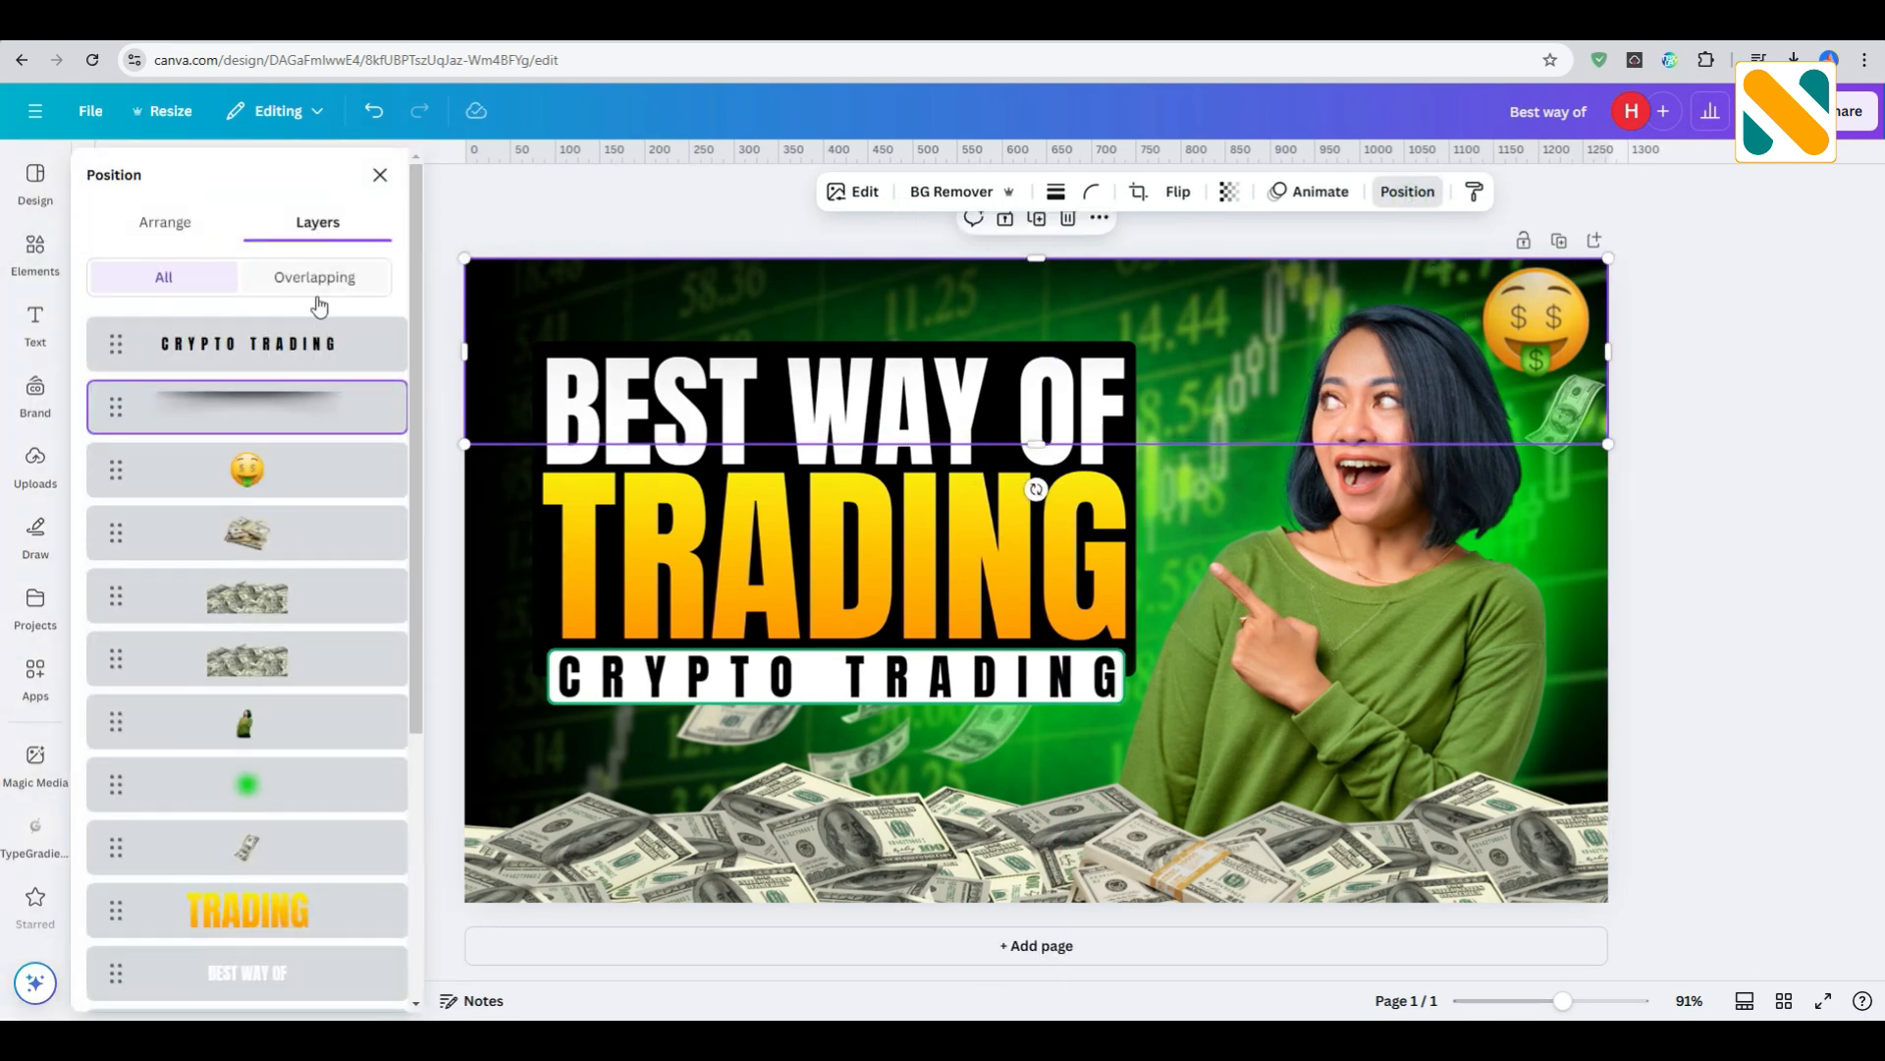
drag(319, 429, 328, 877)
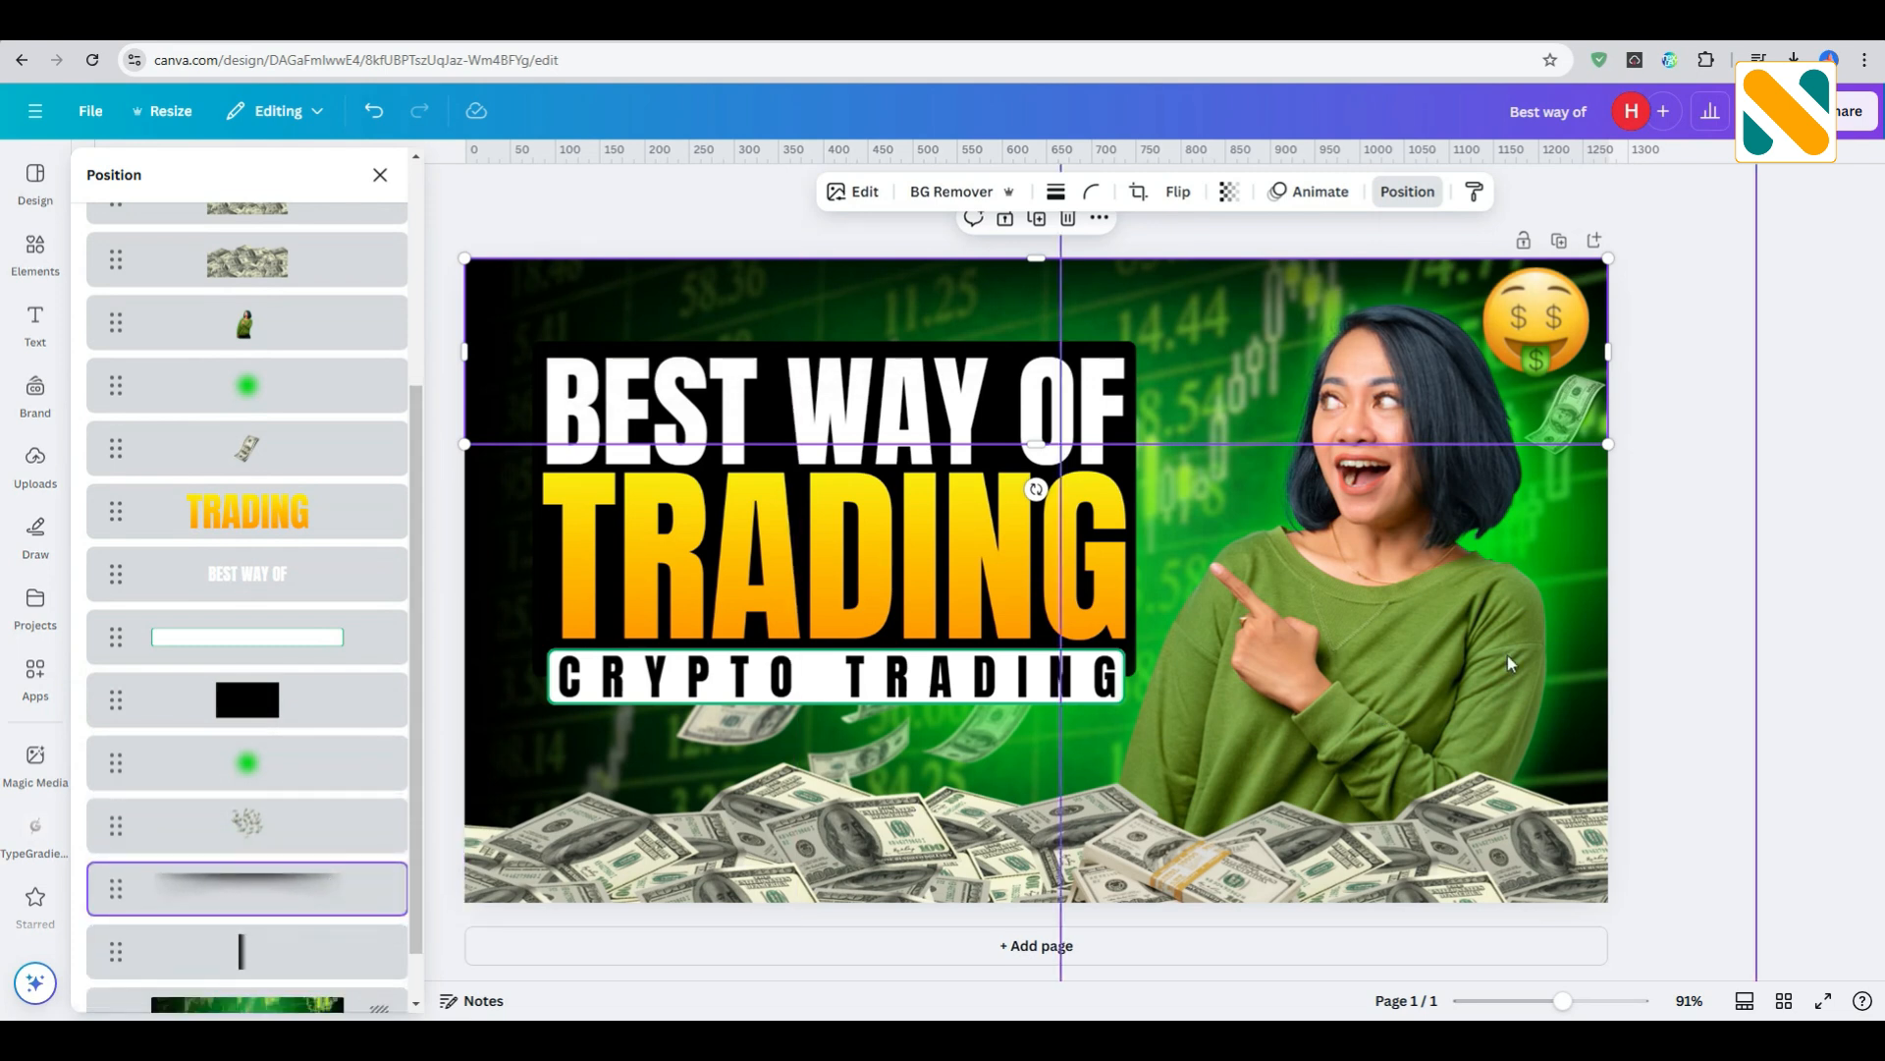
click(1788, 532)
click(1764, 535)
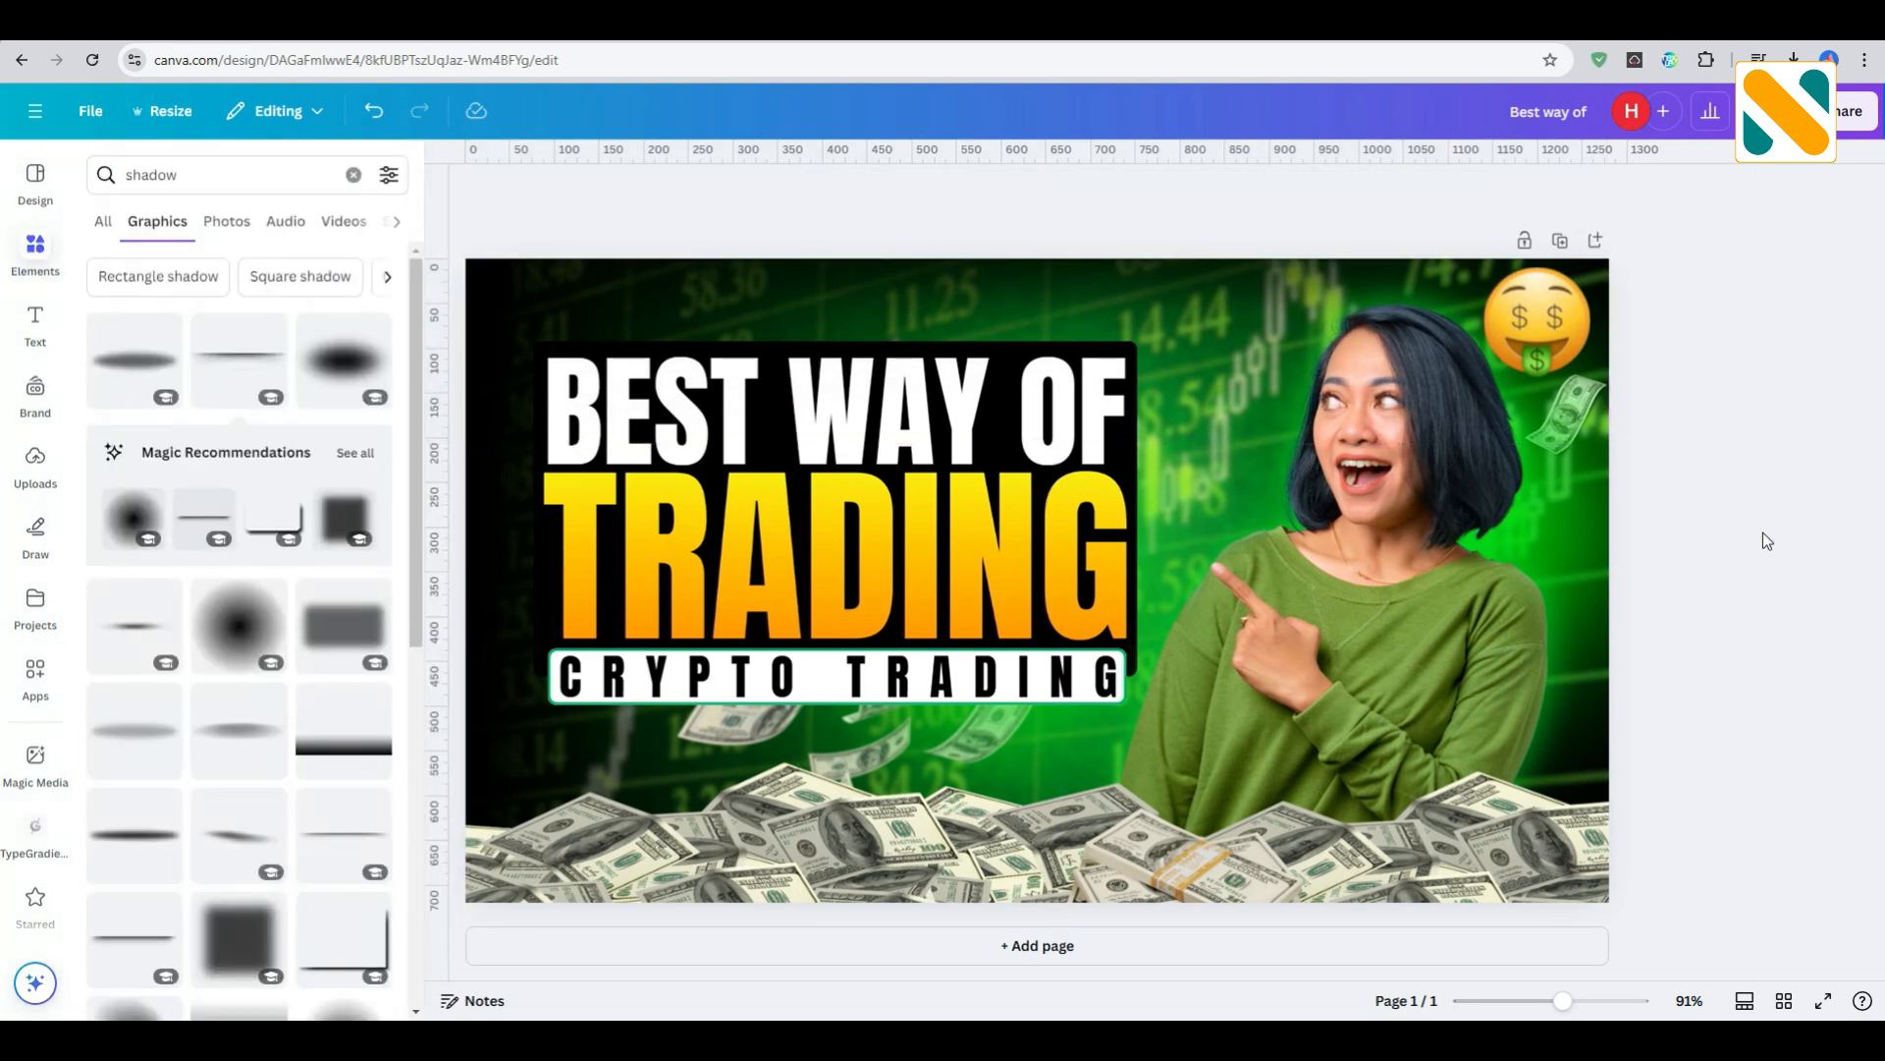
click(1053, 676)
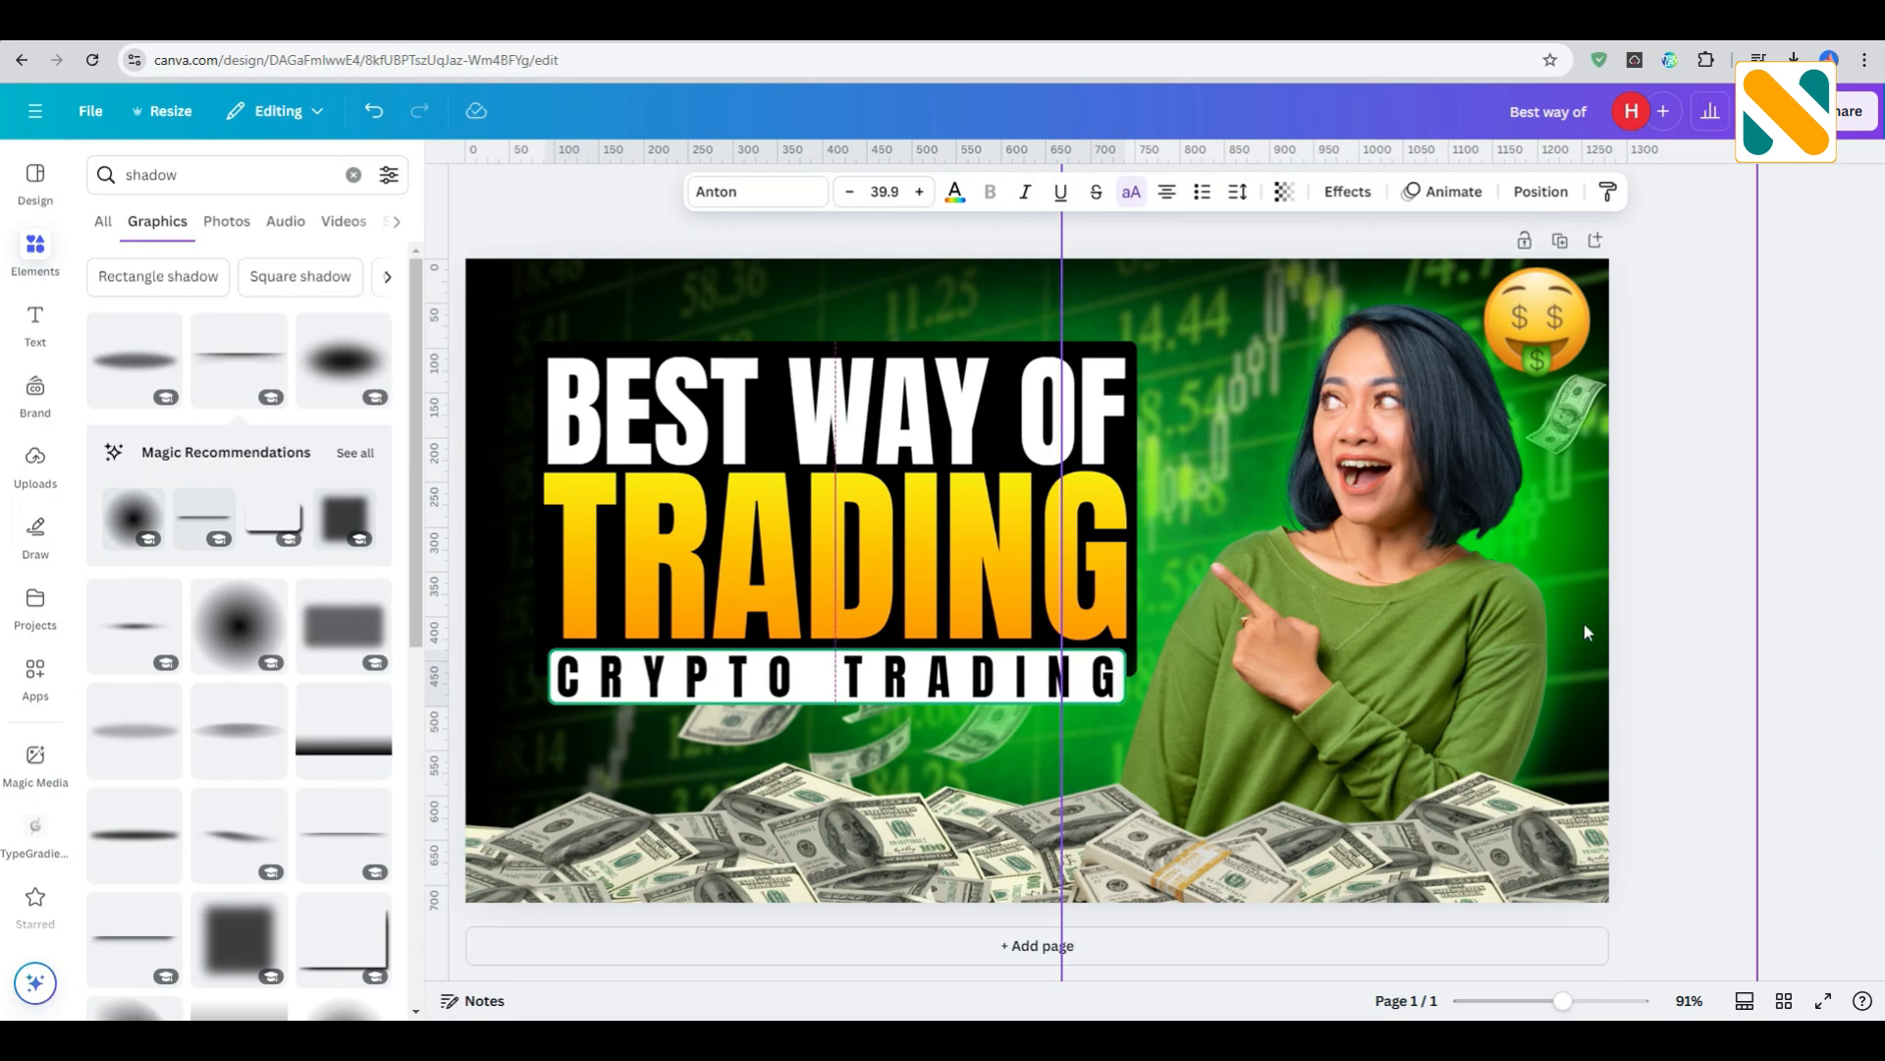
click(1774, 551)
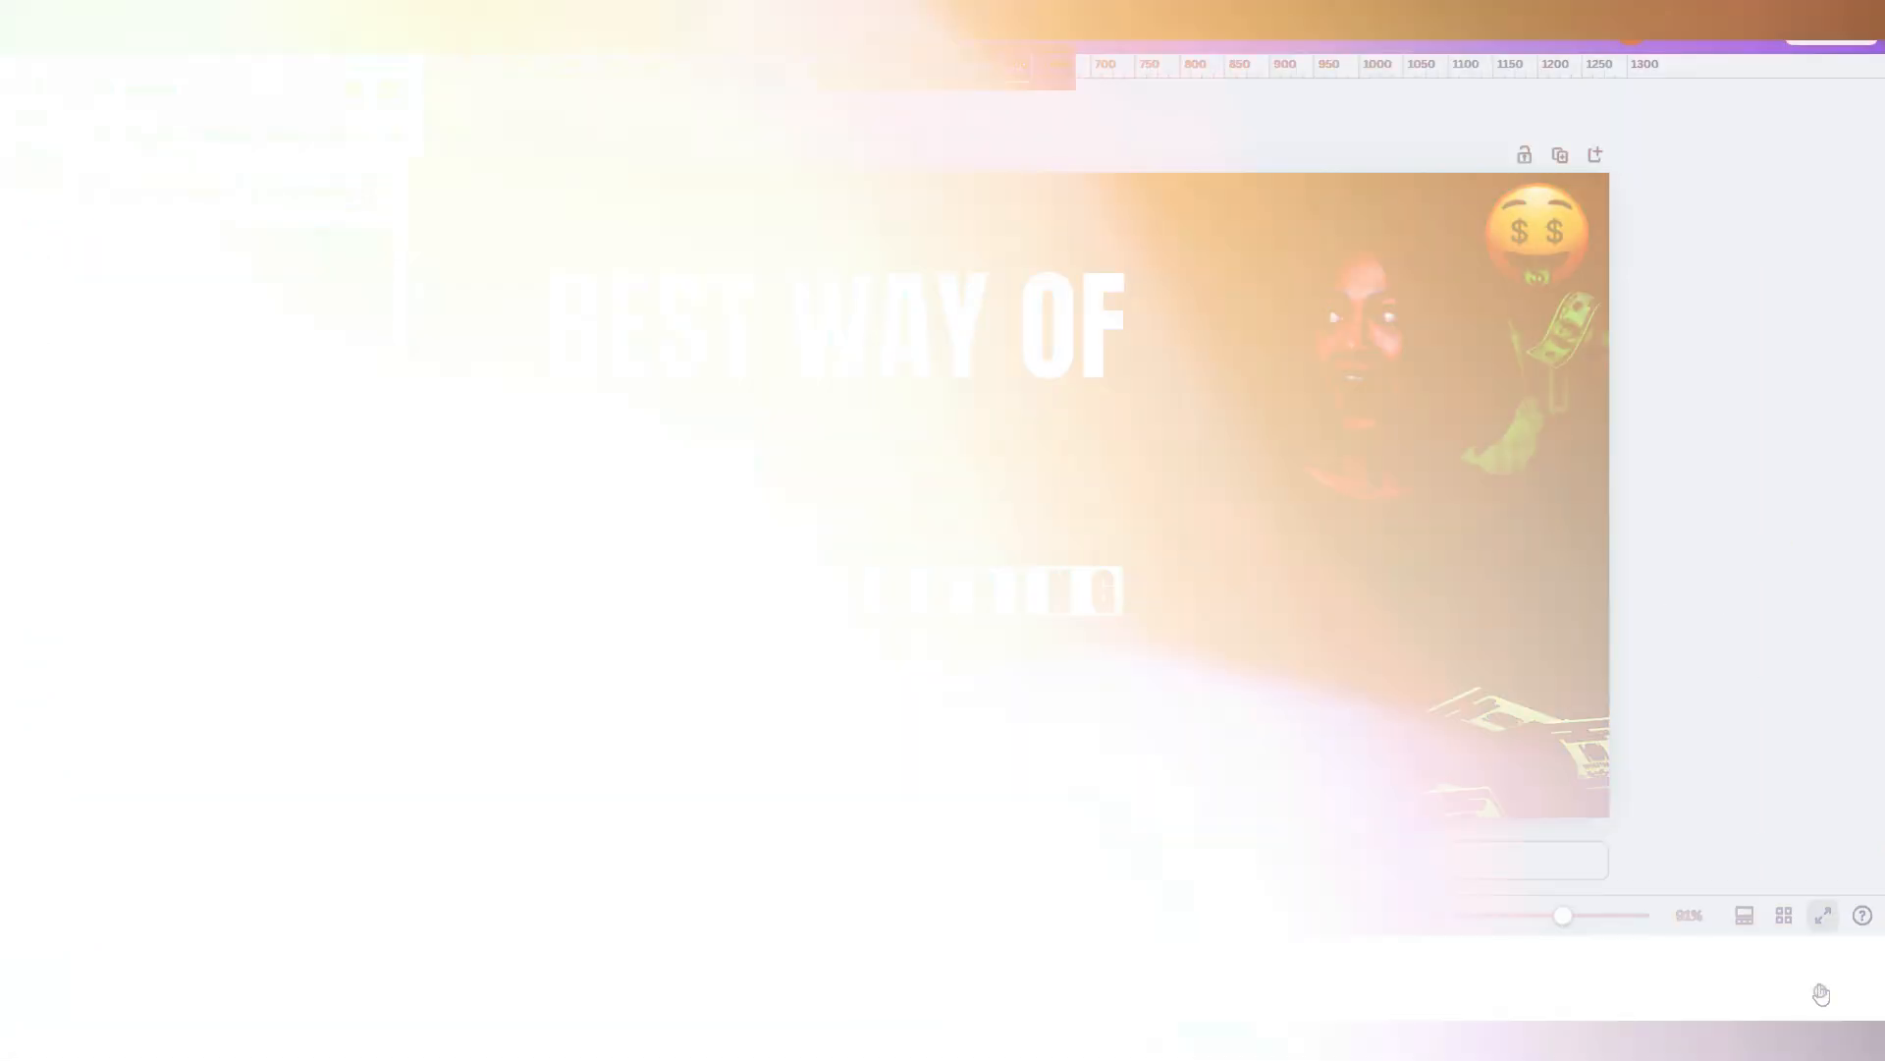